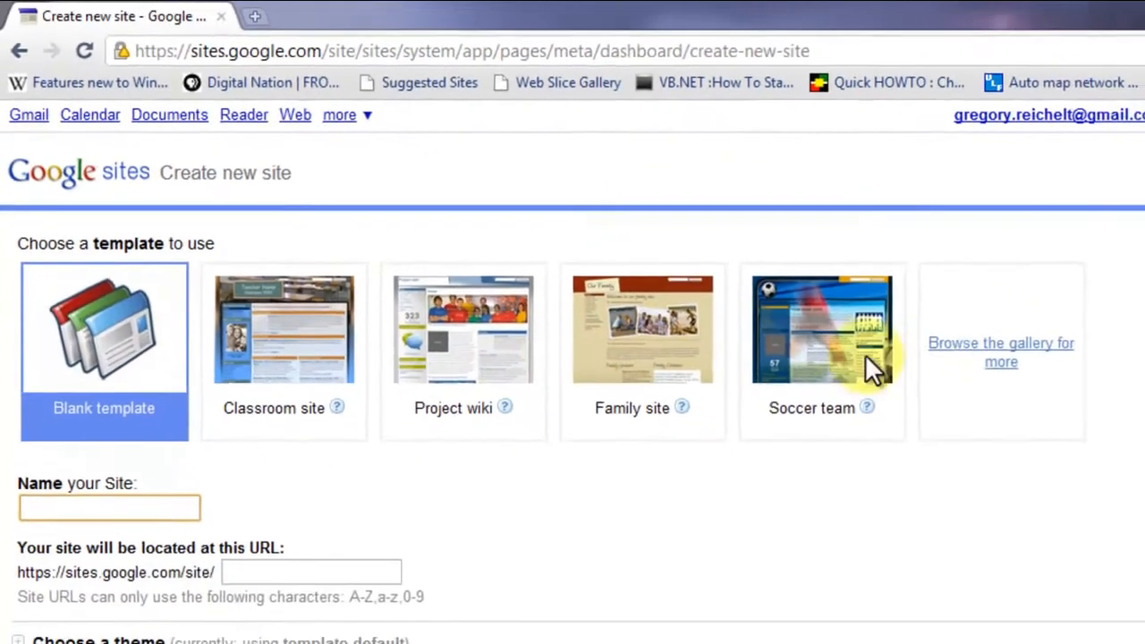
- Open the template gallery and preview the Classroom site template, including its Class Announcements page
{"action": "left_click", "coordinate": [1132, 413]}
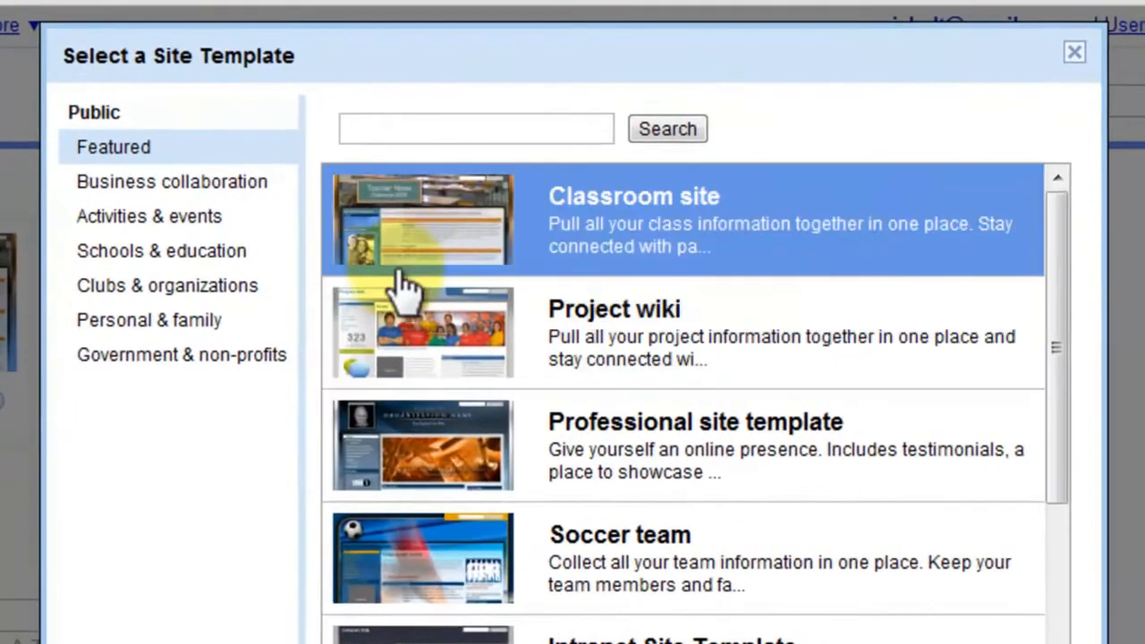
{"action": "left_click", "coordinate": [414, 255]}
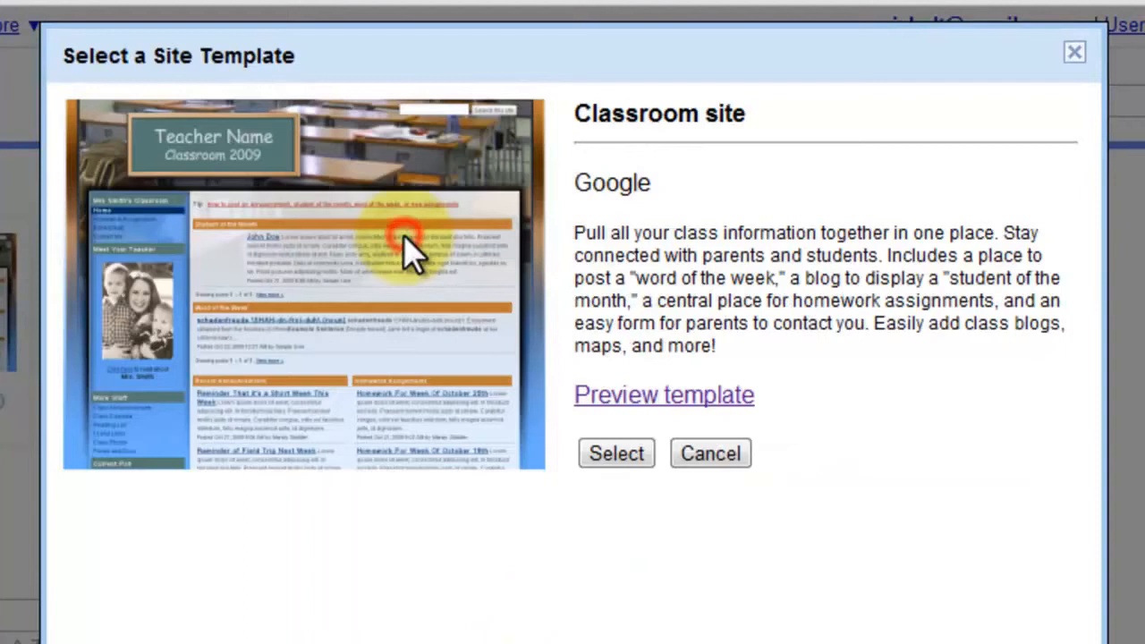
{"action": "left_click", "coordinate": [615, 400]}
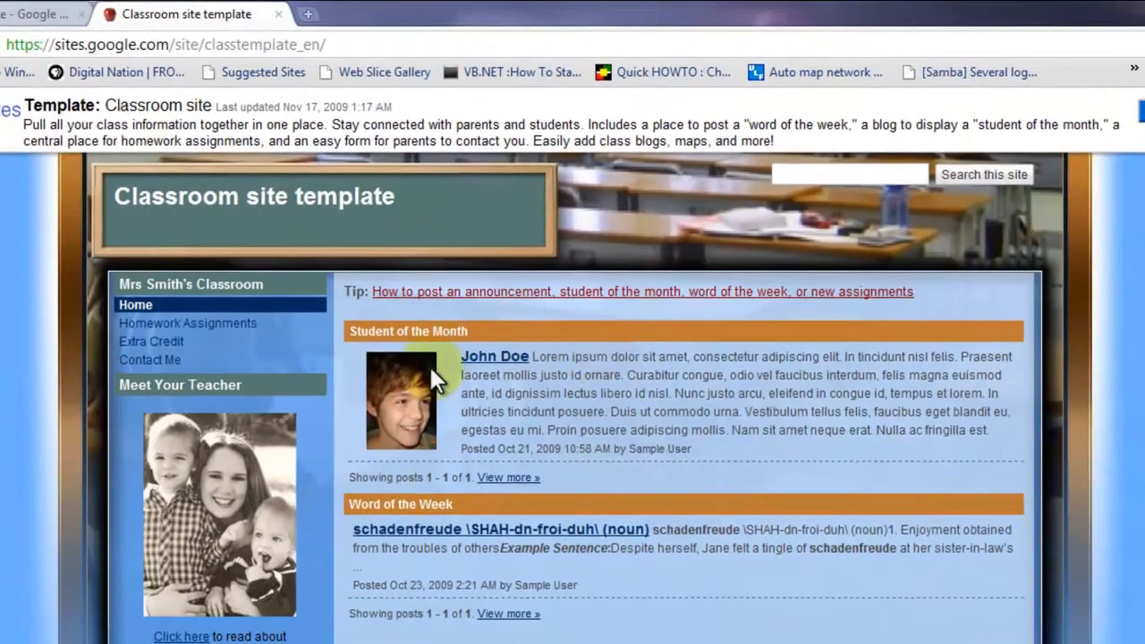
{"action": "scroll", "coordinate": [607, 362], "scroll_direction": "down", "scroll_amount": 5}
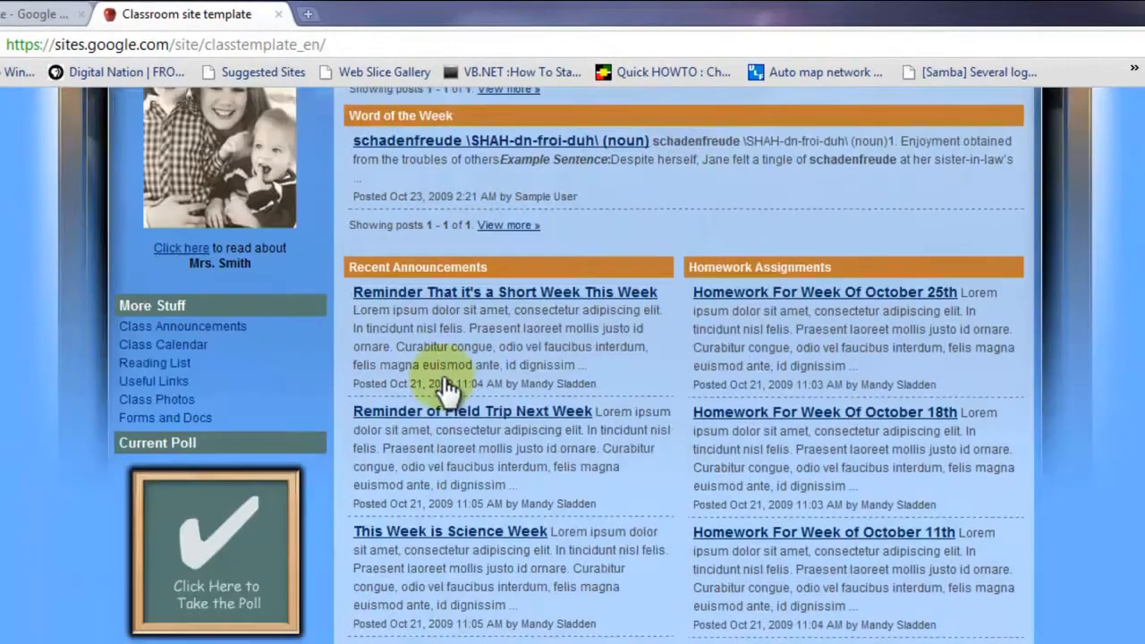
{"action": "left_click", "coordinate": [192, 329]}
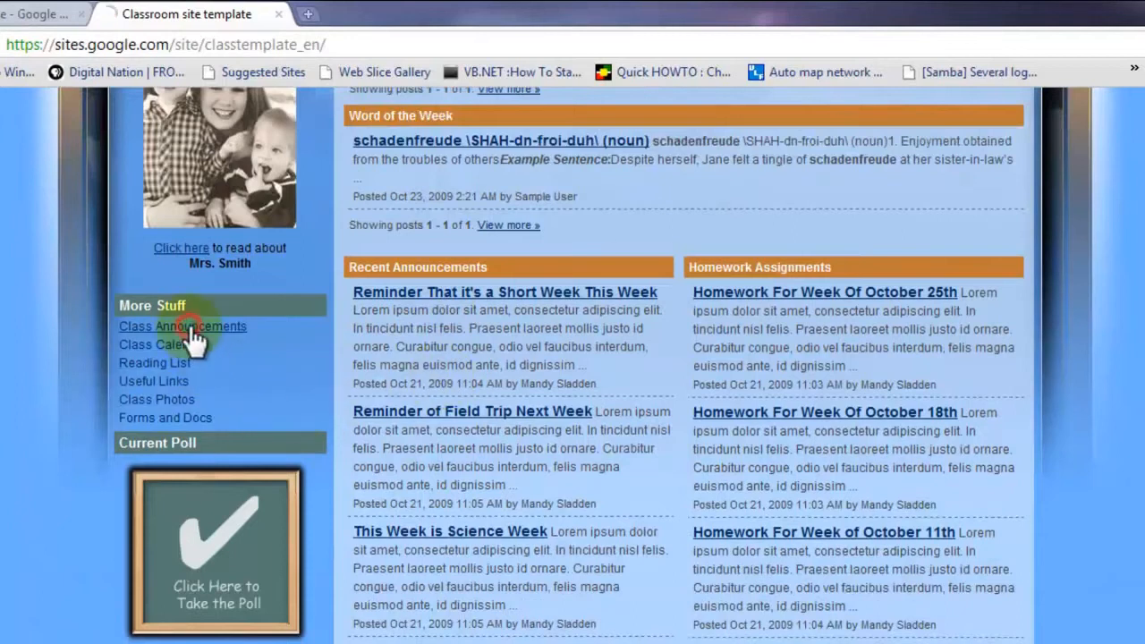
{"action": "scroll", "coordinate": [191, 331], "scroll_direction": "down", "scroll_amount": 5}
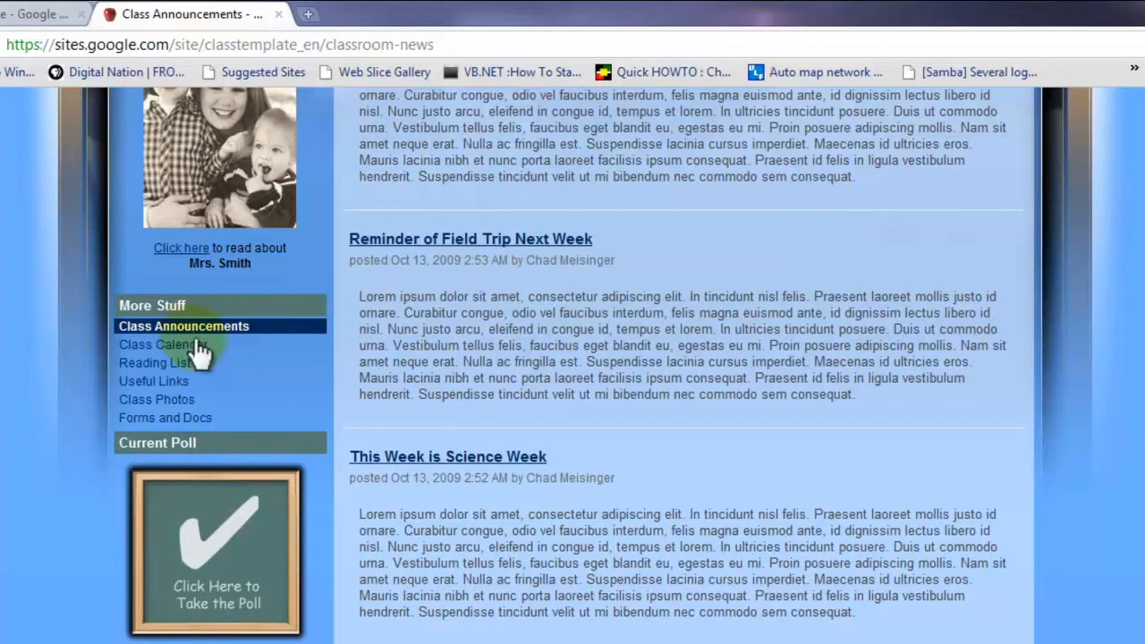
- Examine the Class Photos page of the Classroom site preview and return to the list of featured templates
{"action": "left_click", "coordinate": [153, 399]}
{"action": "scroll", "coordinate": [477, 436], "scroll_direction": "down", "scroll_amount": 2}
{"action": "scroll", "coordinate": [474, 431], "scroll_direction": "down", "scroll_amount": 2}
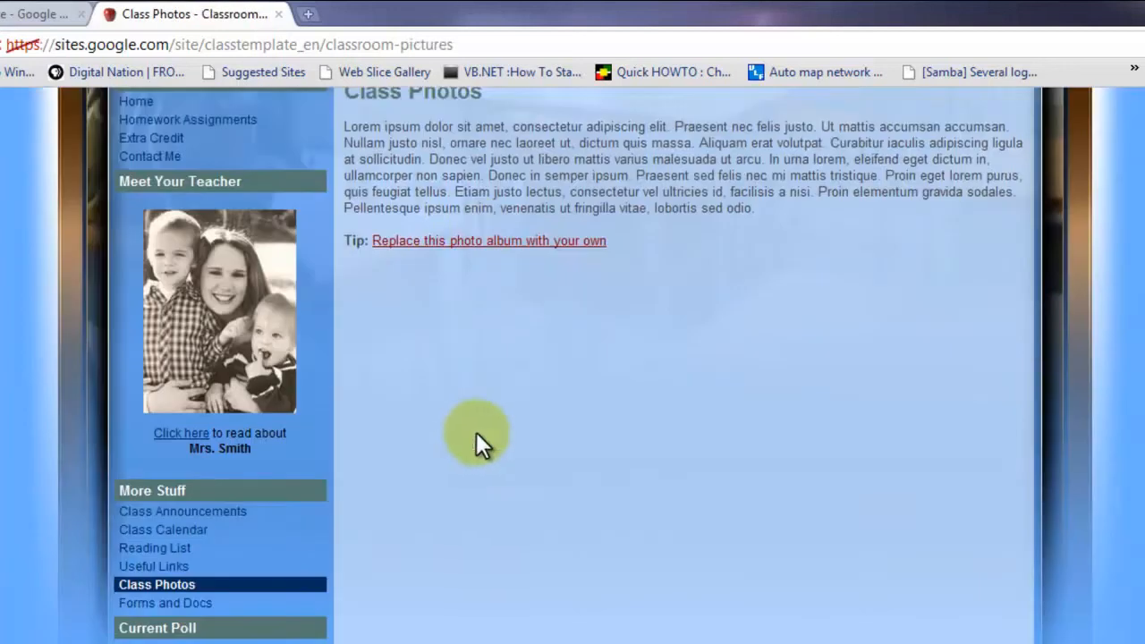
{"action": "scroll", "coordinate": [471, 426], "scroll_direction": "up", "scroll_amount": 5}
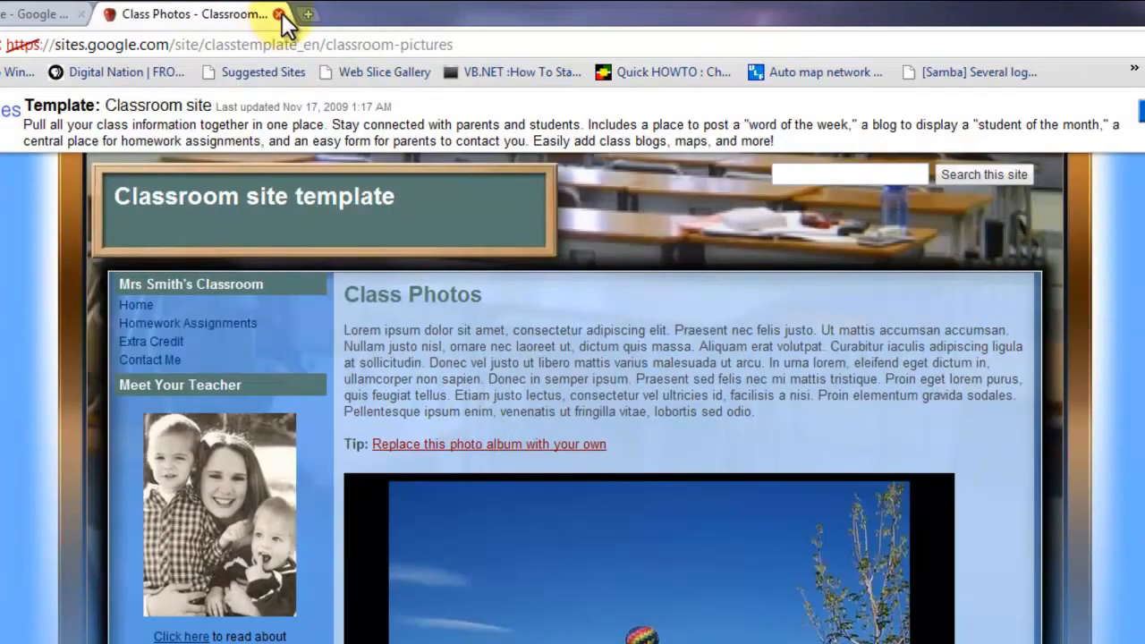
{"action": "scroll", "coordinate": [507, 403], "scroll_direction": "down", "scroll_amount": 5}
{"action": "scroll", "coordinate": [486, 504], "scroll_direction": "up", "scroll_amount": 2}
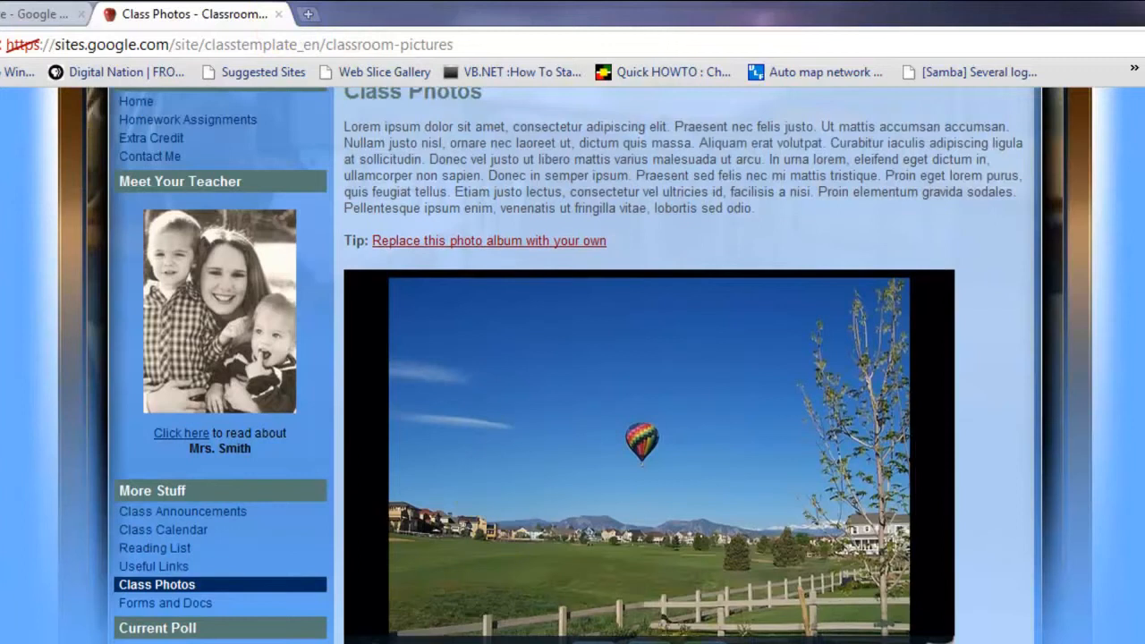
{"action": "scroll", "coordinate": [601, 481], "scroll_direction": "up", "scroll_amount": 1}
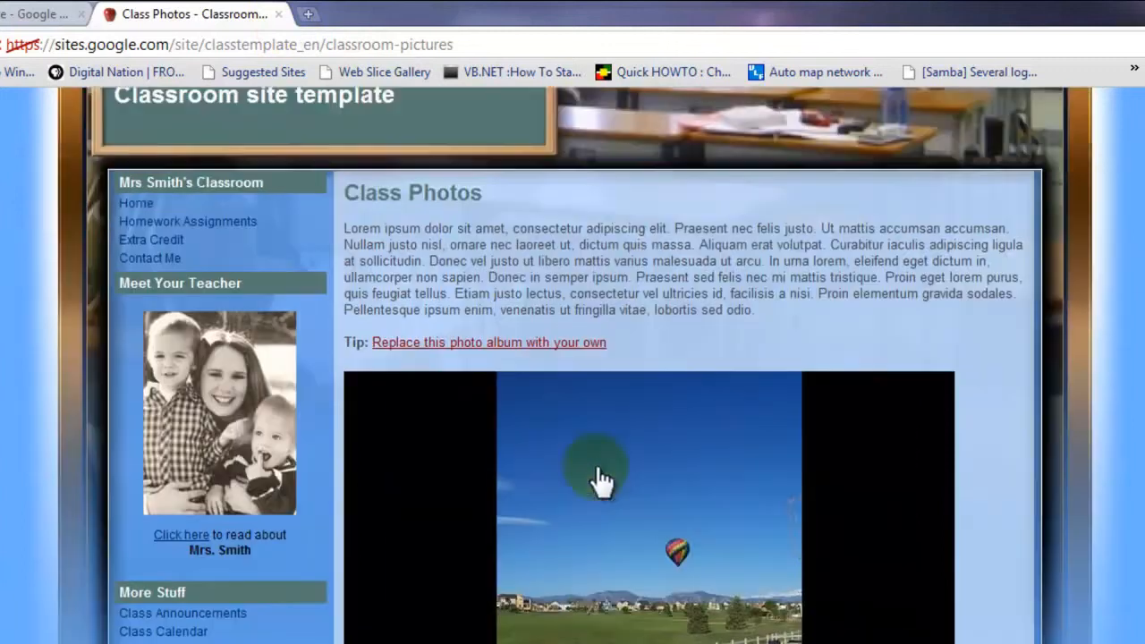
{"action": "scroll", "coordinate": [601, 481], "scroll_direction": "up", "scroll_amount": 1}
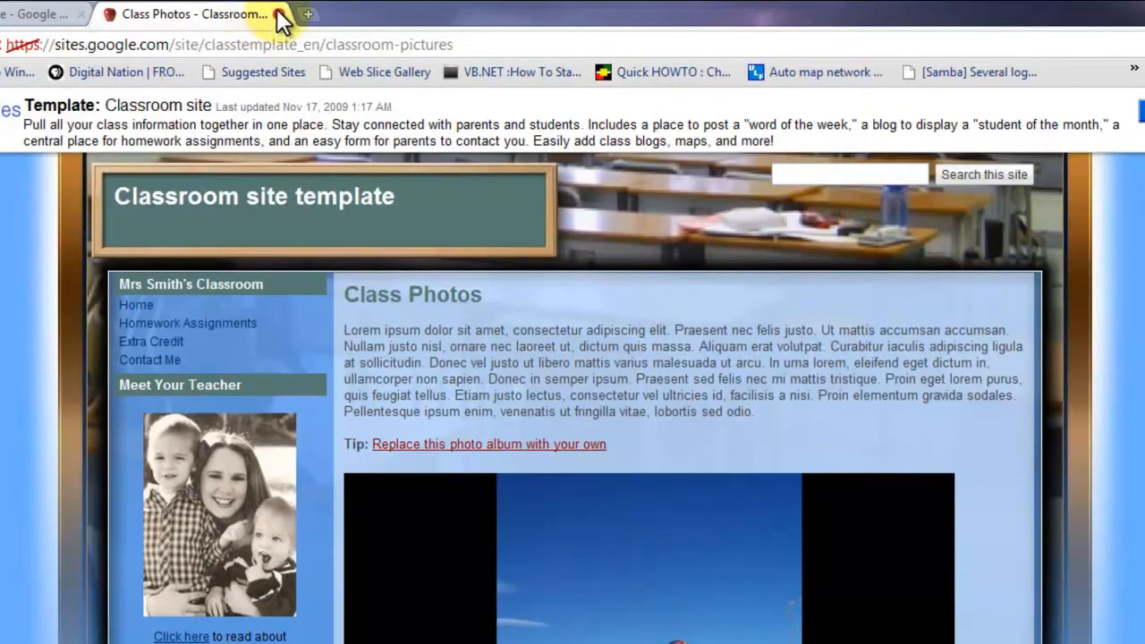
{"action": "left_click", "coordinate": [278, 15]}
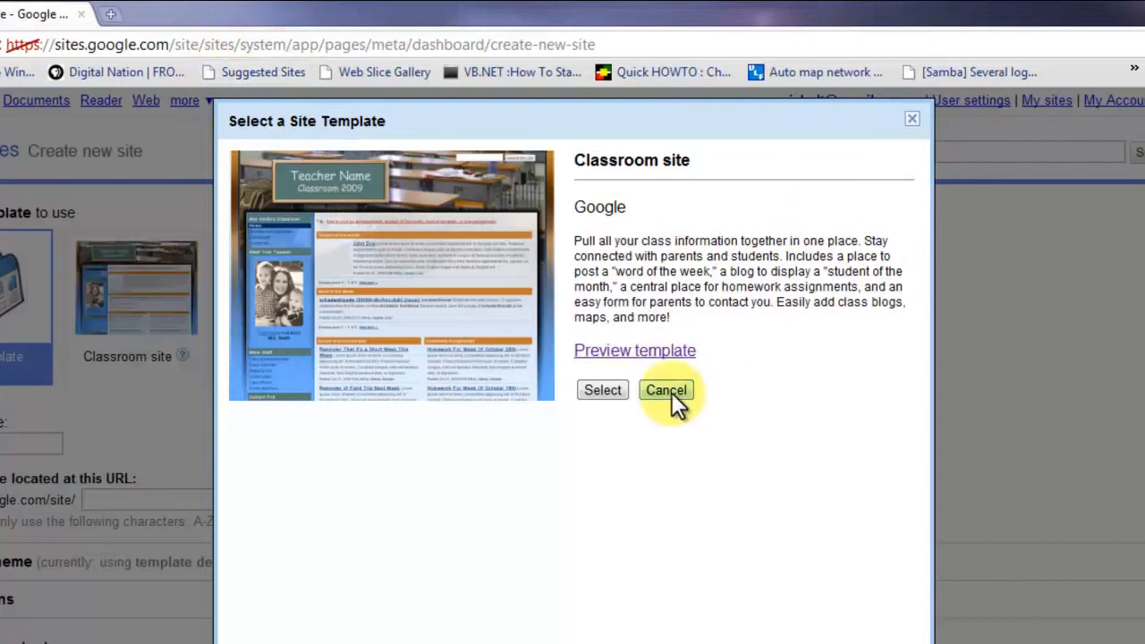
{"action": "left_click", "coordinate": [694, 393]}
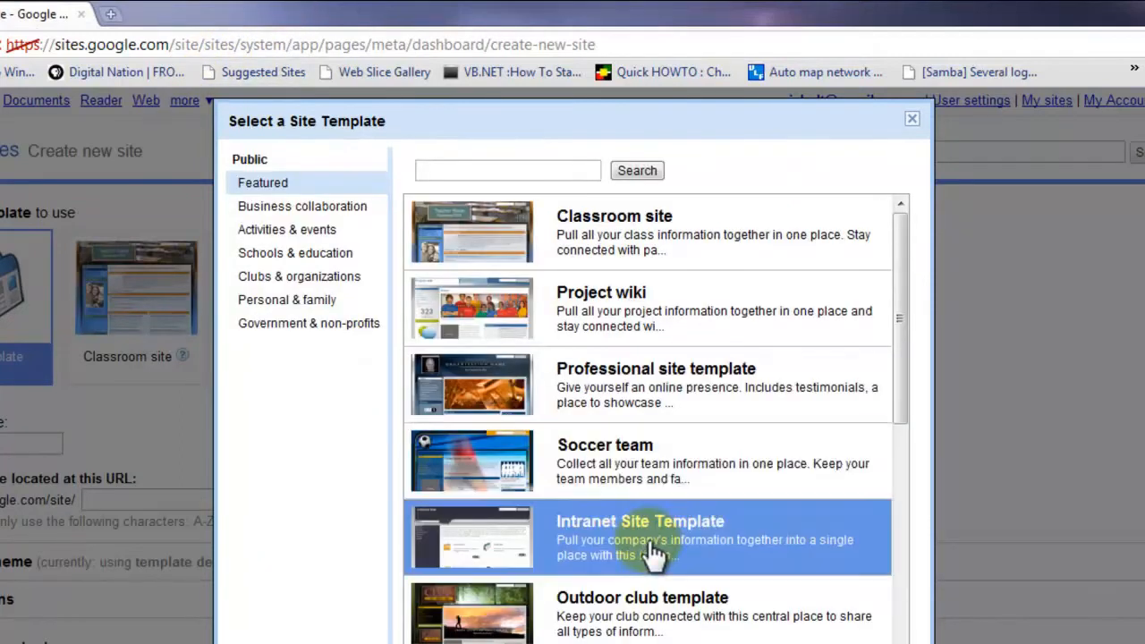
- View the details of the Intranet Site Template and look through the remaining featured templates
{"action": "left_click", "coordinate": [507, 540]}
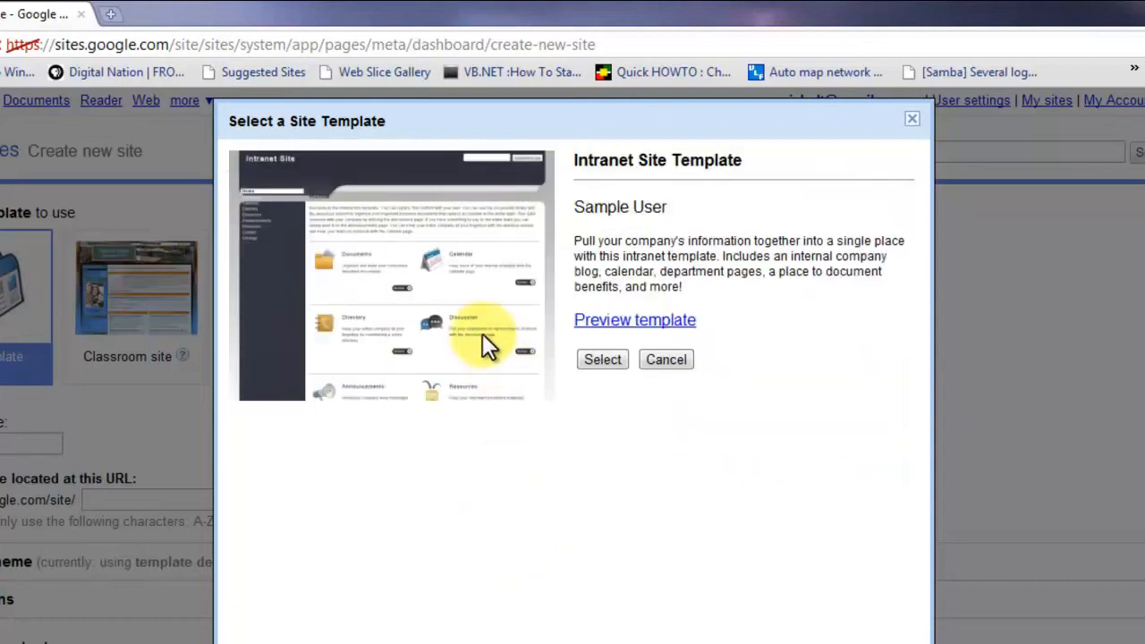
{"action": "left_click", "coordinate": [687, 360]}
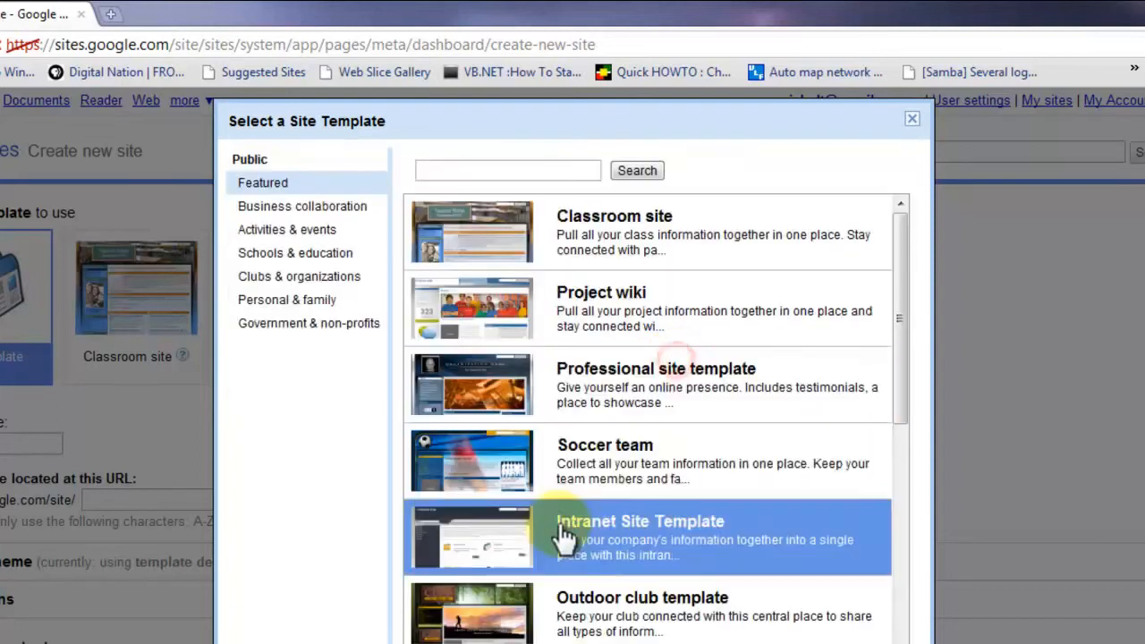
{"action": "scroll", "coordinate": [577, 617], "scroll_direction": "down", "scroll_amount": 5}
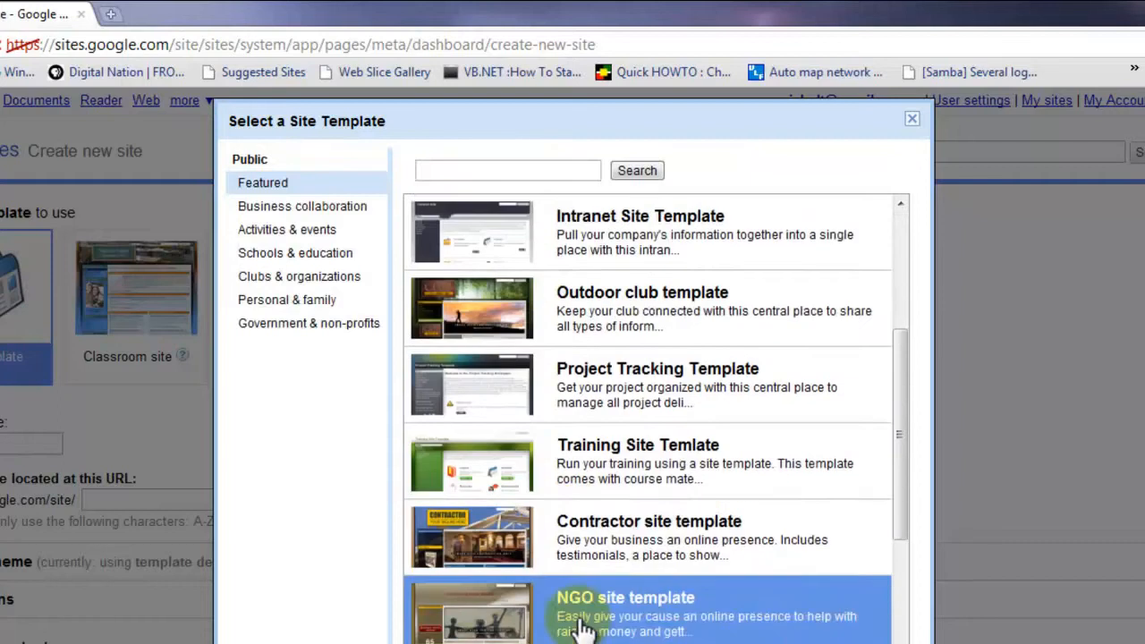
- Preview the Personal and Professional template from the Business collaboration category and use it for the new site
{"action": "left_click", "coordinate": [315, 208]}
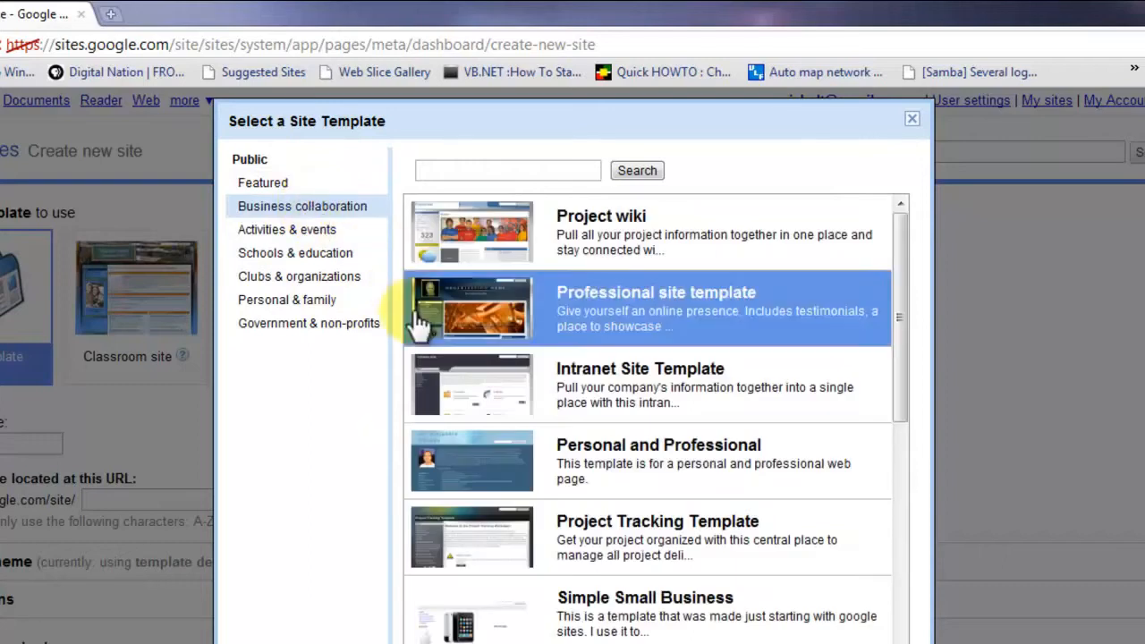
{"action": "left_click", "coordinate": [494, 467]}
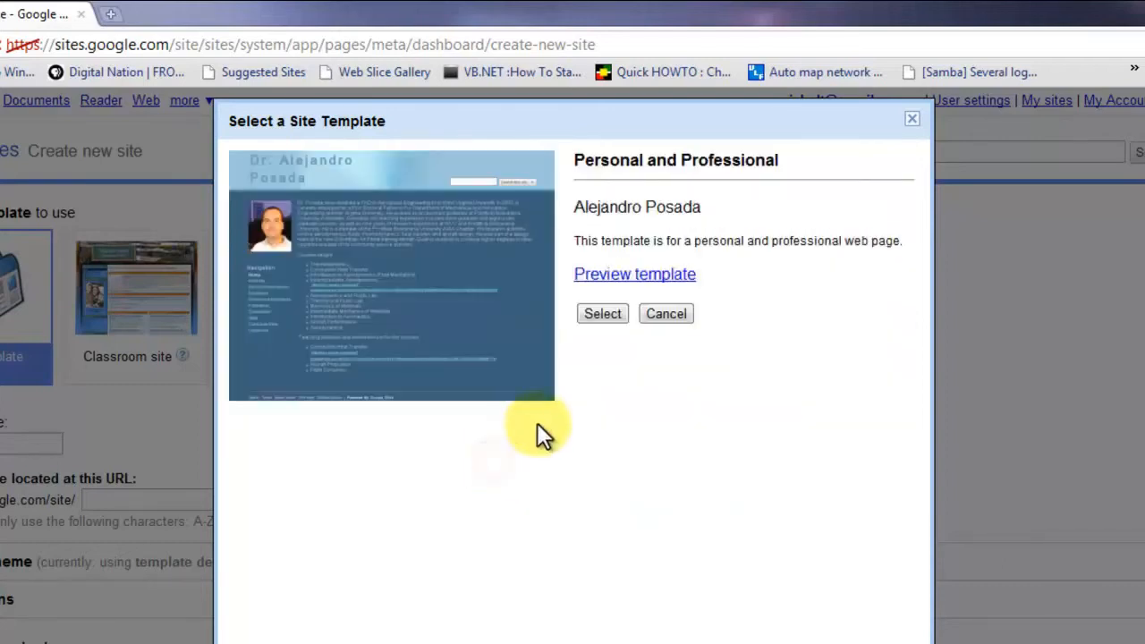
{"action": "left_click", "coordinate": [619, 274]}
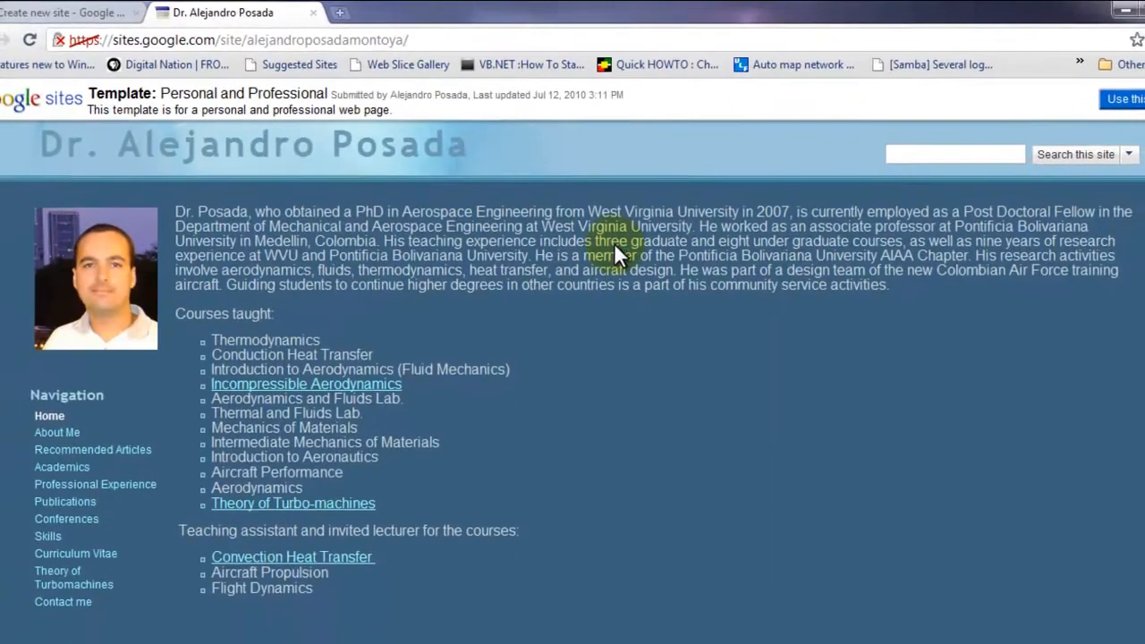
{"action": "left_click", "coordinate": [52, 437]}
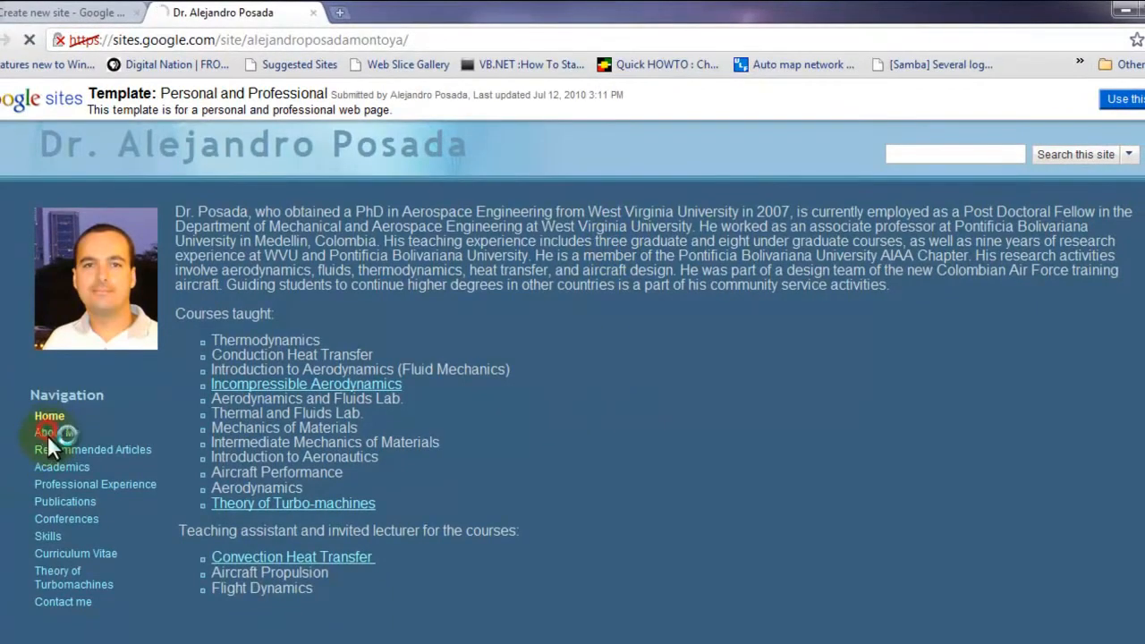
{"action": "left_click", "coordinate": [49, 485]}
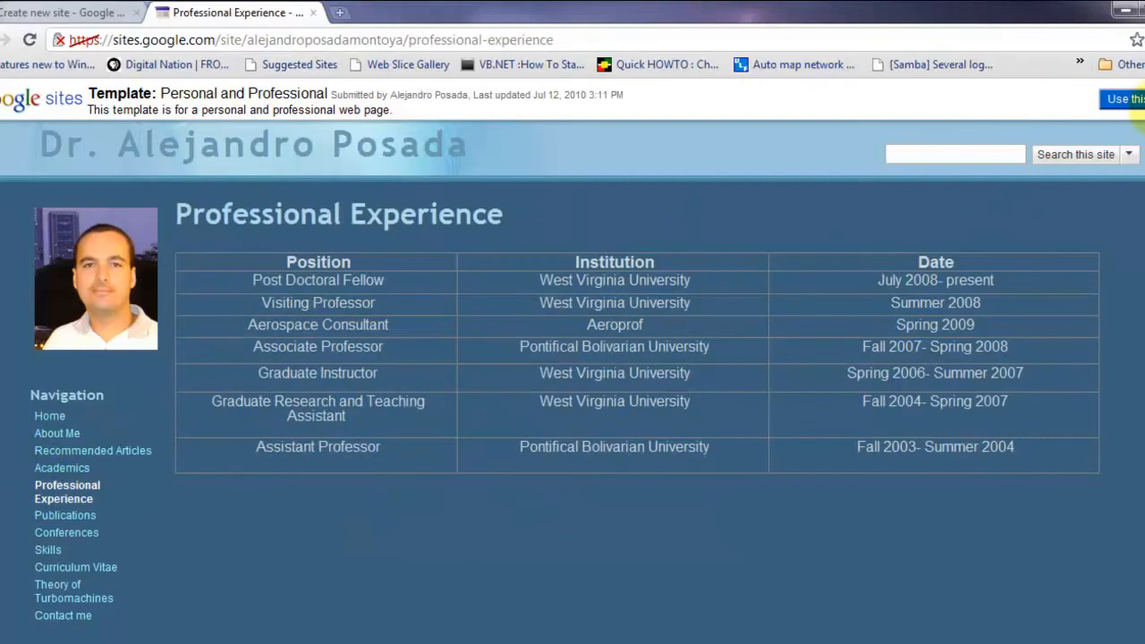
{"action": "left_click", "coordinate": [1122, 99]}
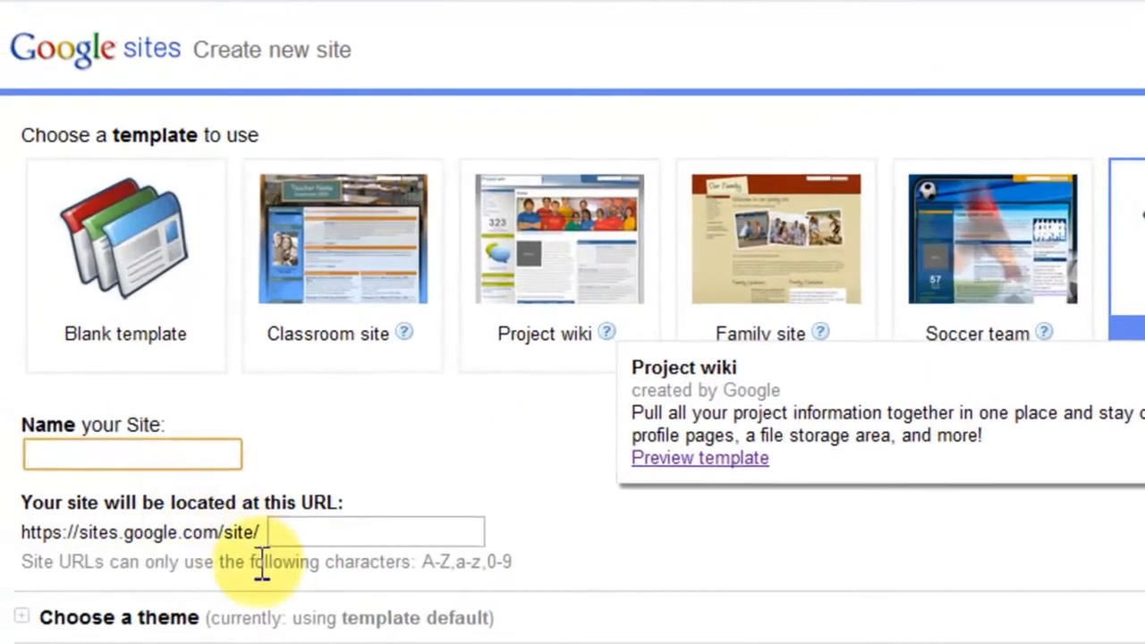
- Name the new site "Test Site"
{"action": "left_click", "coordinate": [116, 457]}
{"action": "type", "text": "Test"}
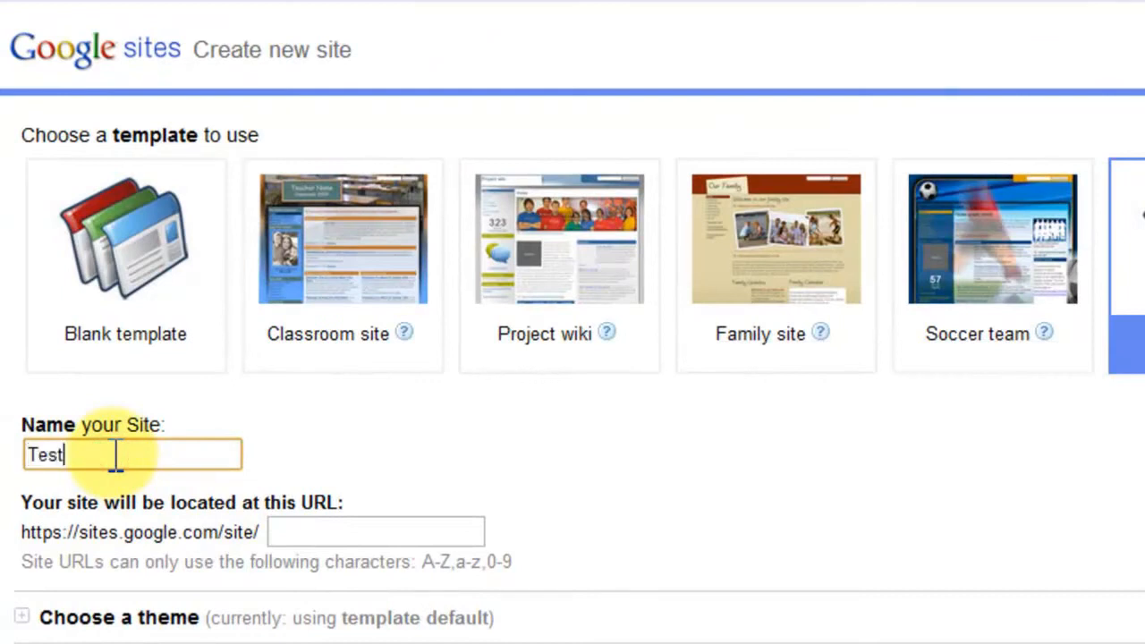
{"action": "type", "text": " Site"}
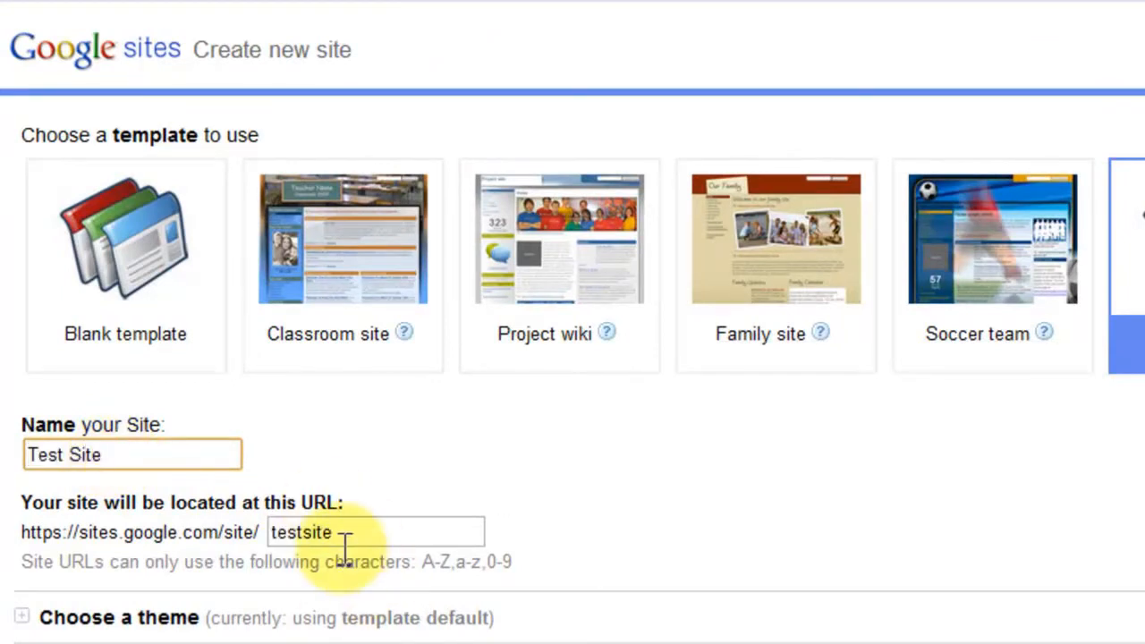
- Change the ending of the site's URL to mainetestsite12345
{"action": "left_click", "coordinate": [349, 535]}
{"action": "left_click", "coordinate": [272, 533]}
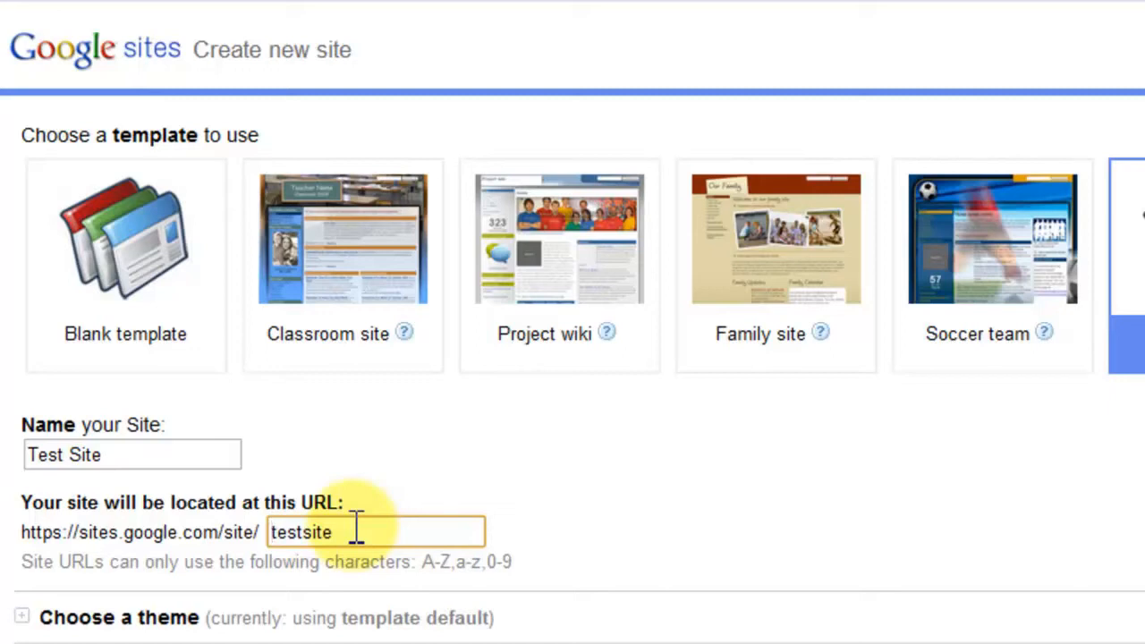
{"action": "type", "text": "maine"}
{"action": "left_click", "coordinate": [423, 532]}
{"action": "type", "text": "12345"}
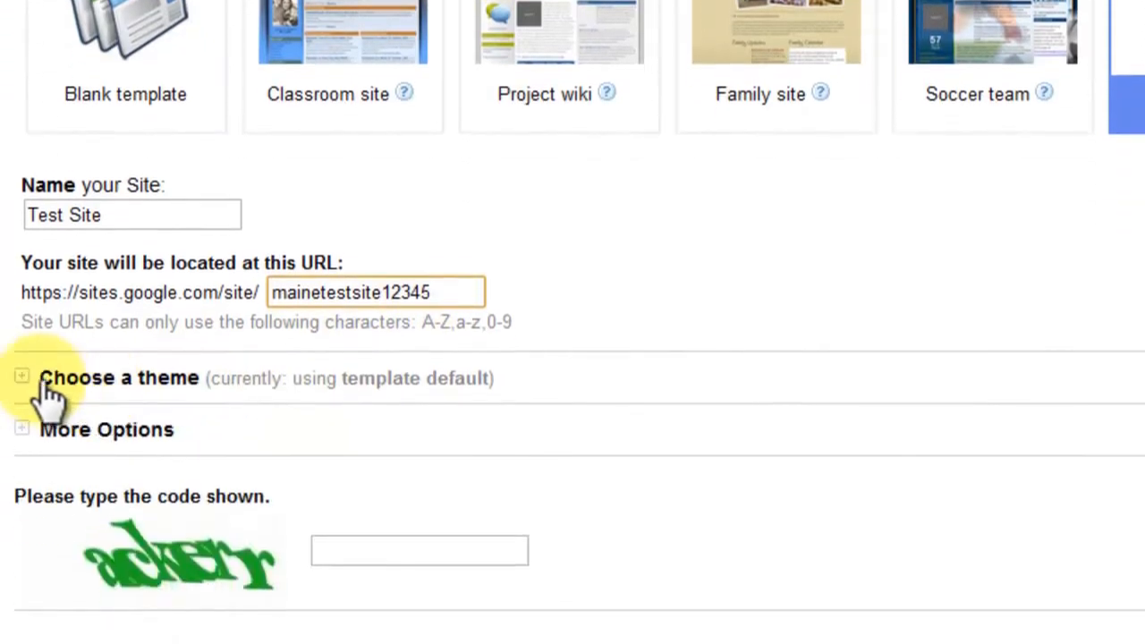
- Look through the available site themes while keeping the template default
{"action": "left_click", "coordinate": [45, 383]}
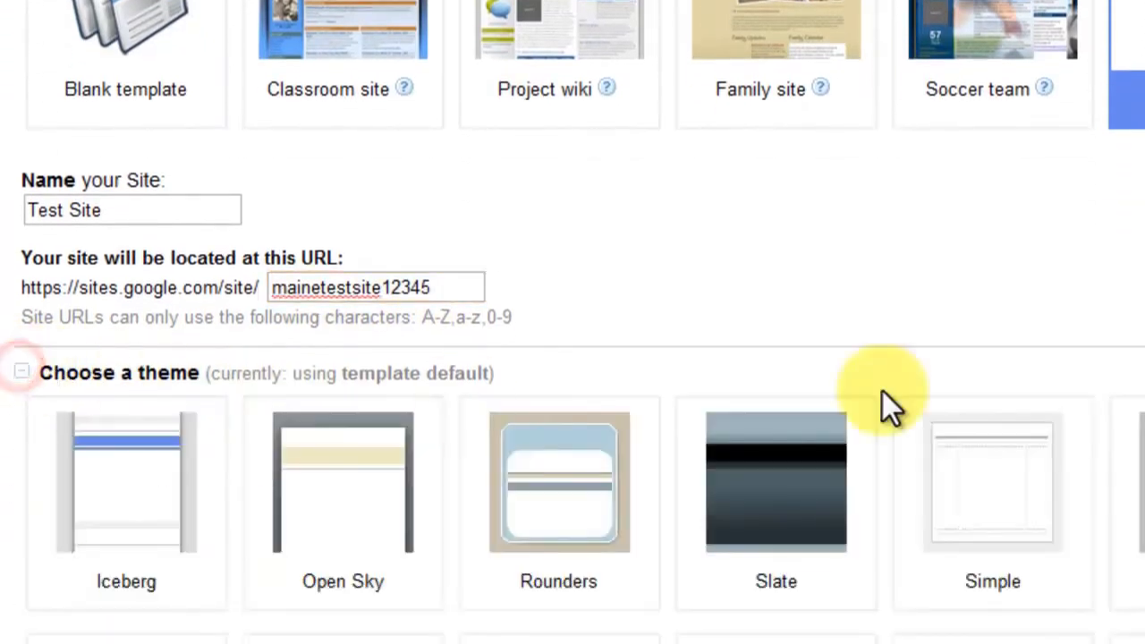
{"action": "scroll", "coordinate": [468, 414], "scroll_direction": "down", "scroll_amount": 6}
{"action": "scroll", "coordinate": [921, 286], "scroll_direction": "up", "scroll_amount": 7}
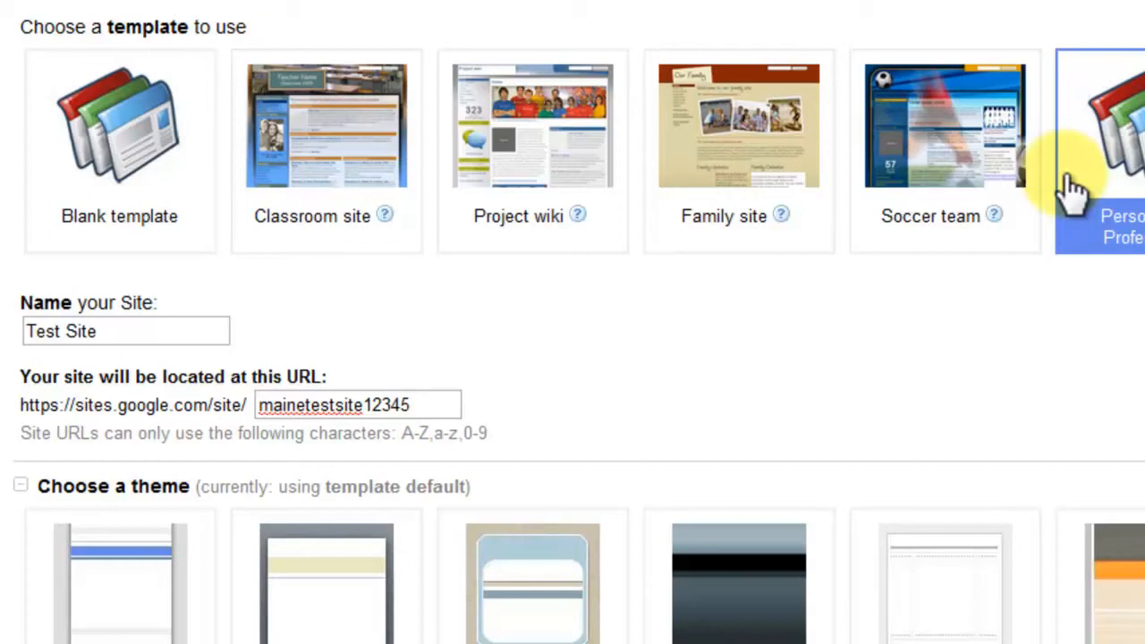
{"action": "scroll", "coordinate": [943, 301], "scroll_direction": "down", "scroll_amount": 4}
{"action": "left_click", "coordinate": [18, 84]}
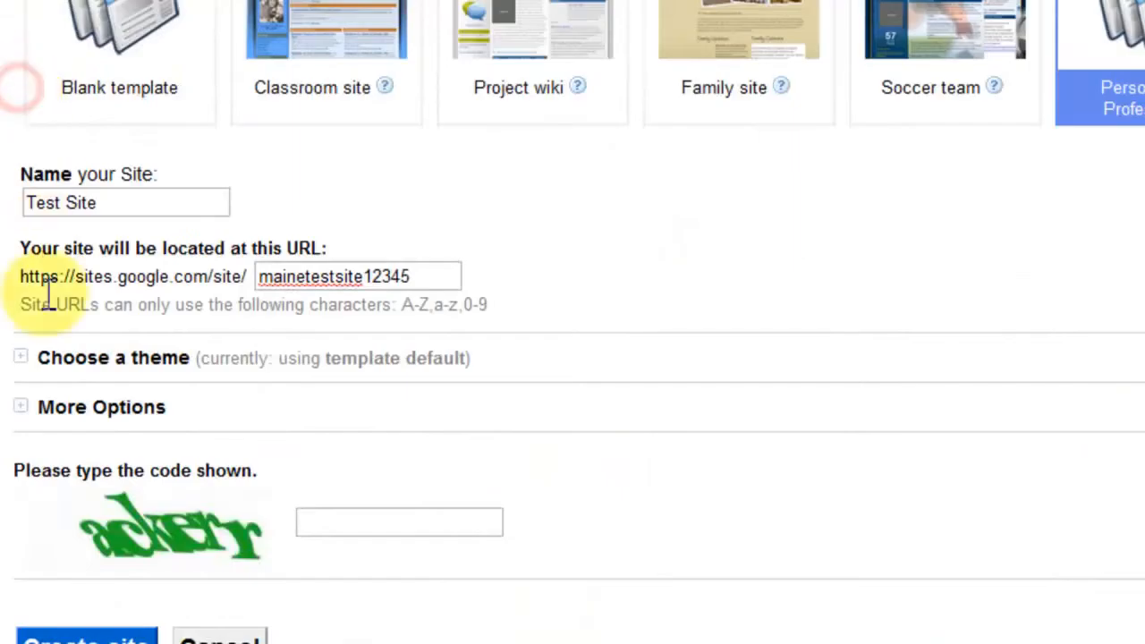
- Show the additional site options and enter "This is a test site" as the site description
{"action": "left_click", "coordinate": [21, 407]}
{"action": "scroll", "coordinate": [178, 419], "scroll_direction": "down", "scroll_amount": 3}
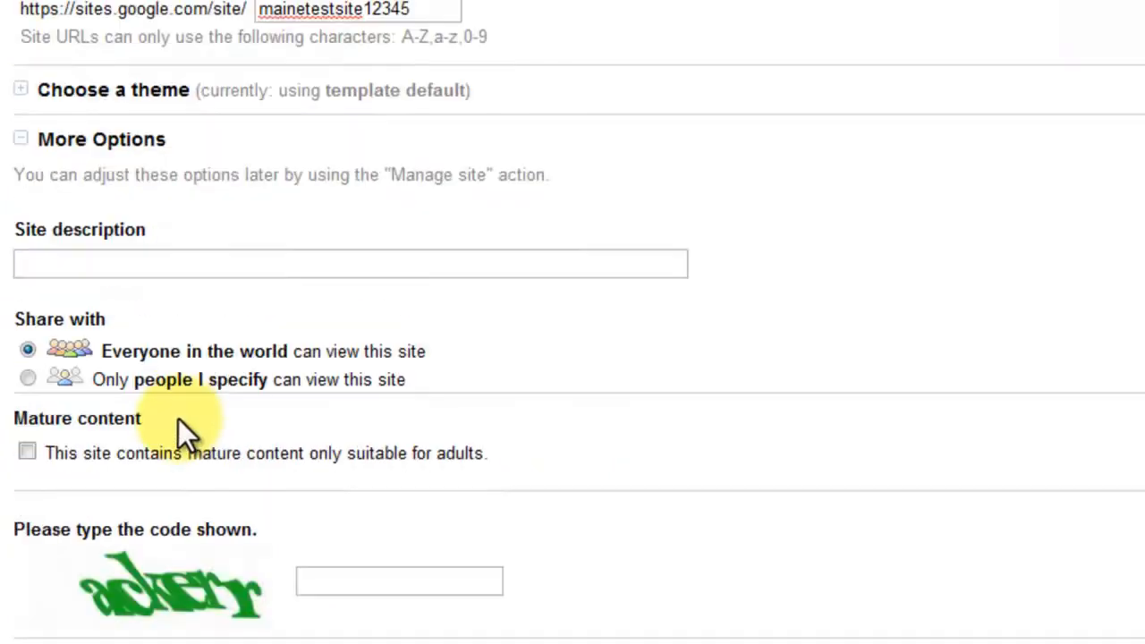
{"action": "left_click", "coordinate": [151, 267]}
{"action": "type", "text": "Th"}
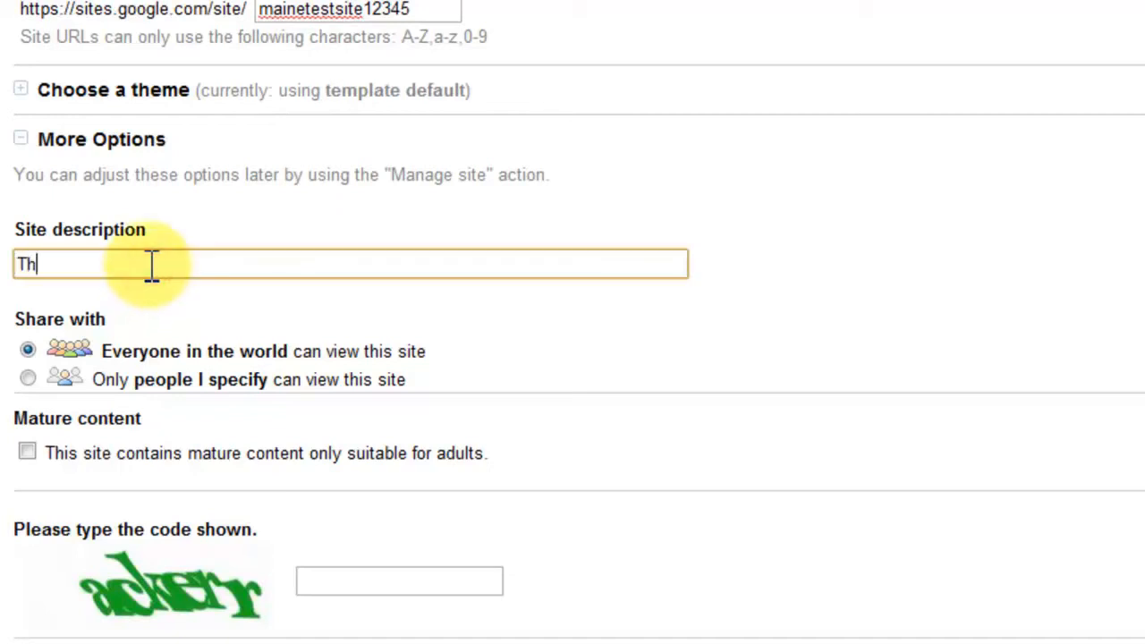
{"action": "type", "text": "is is a test site"}
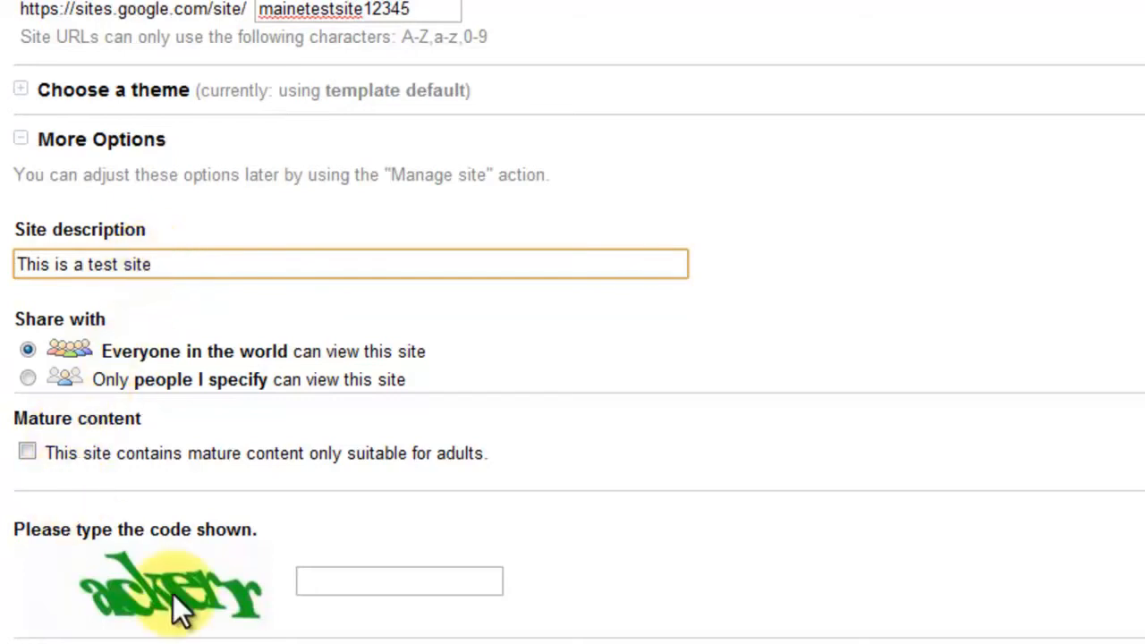
- Enter the verification code shown in the image and create the site
{"action": "left_click", "coordinate": [335, 582]}
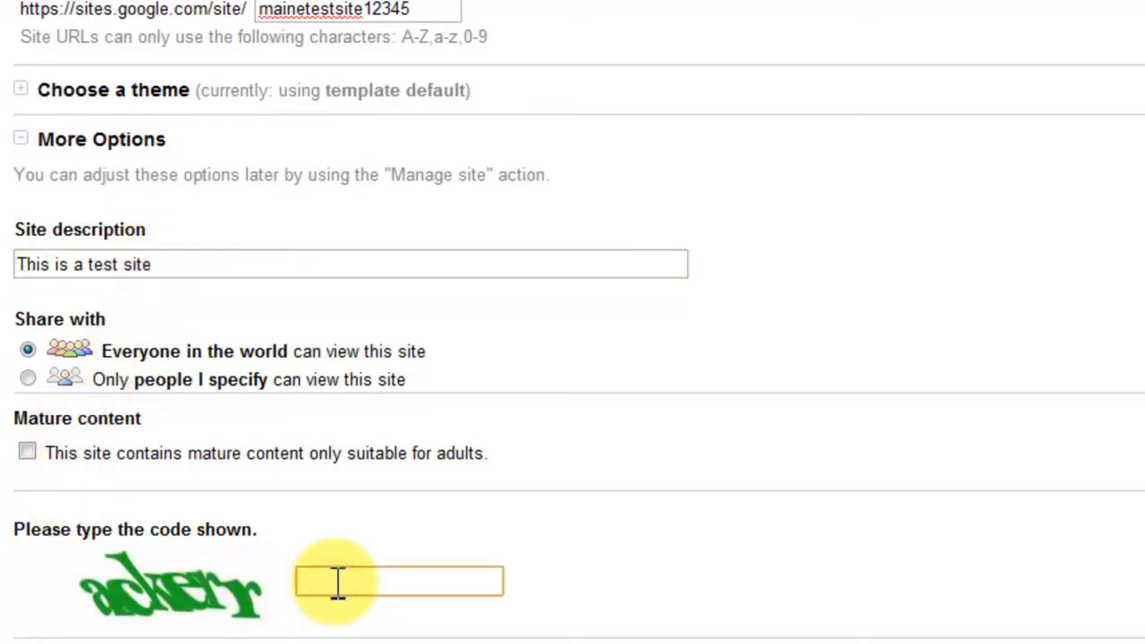
{"action": "type", "text": "ack"}
{"action": "type", "text": "err"}
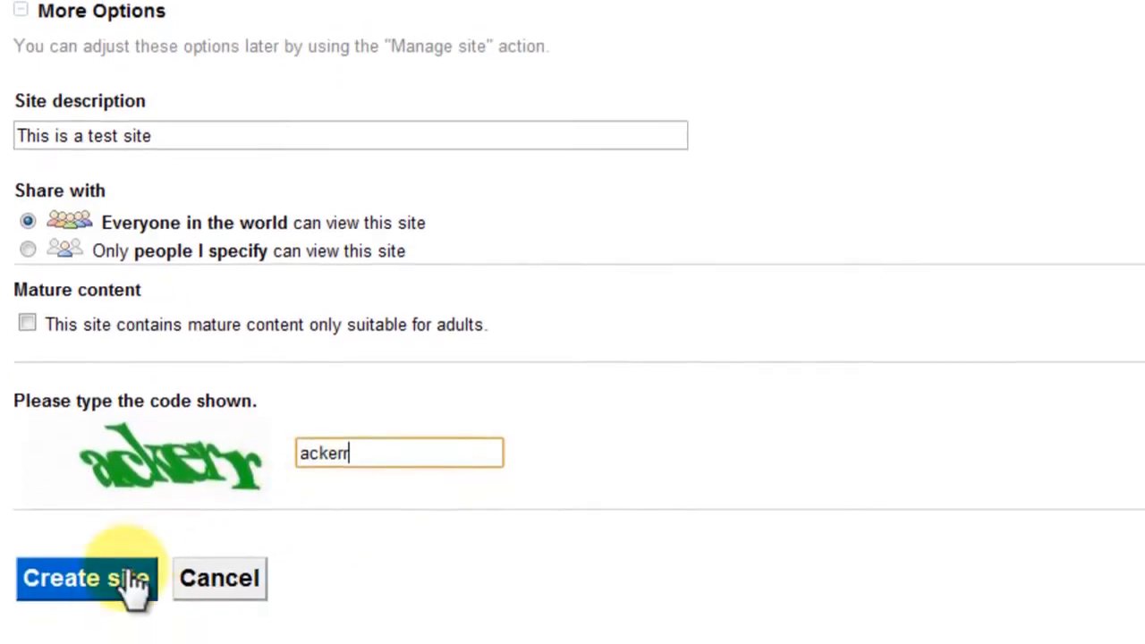
{"action": "left_click", "coordinate": [124, 590]}
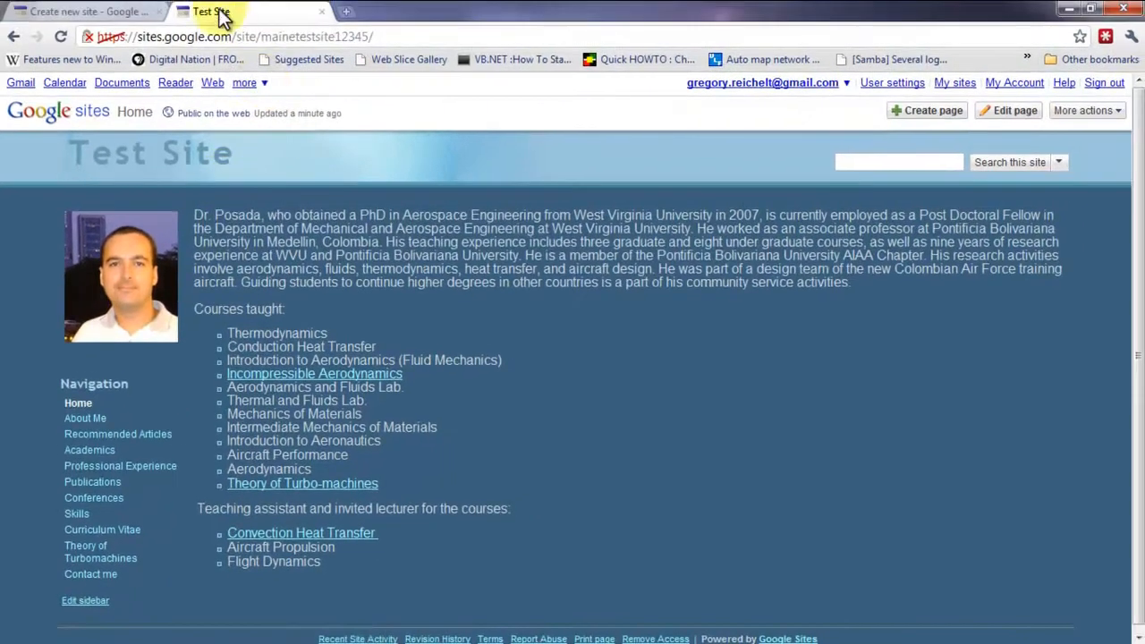
- Copy the new site's address, open it in Internet Explorer to view the public site, and close that browser
{"action": "left_click", "coordinate": [267, 36]}
{"action": "key", "text": "ctrl+c"}
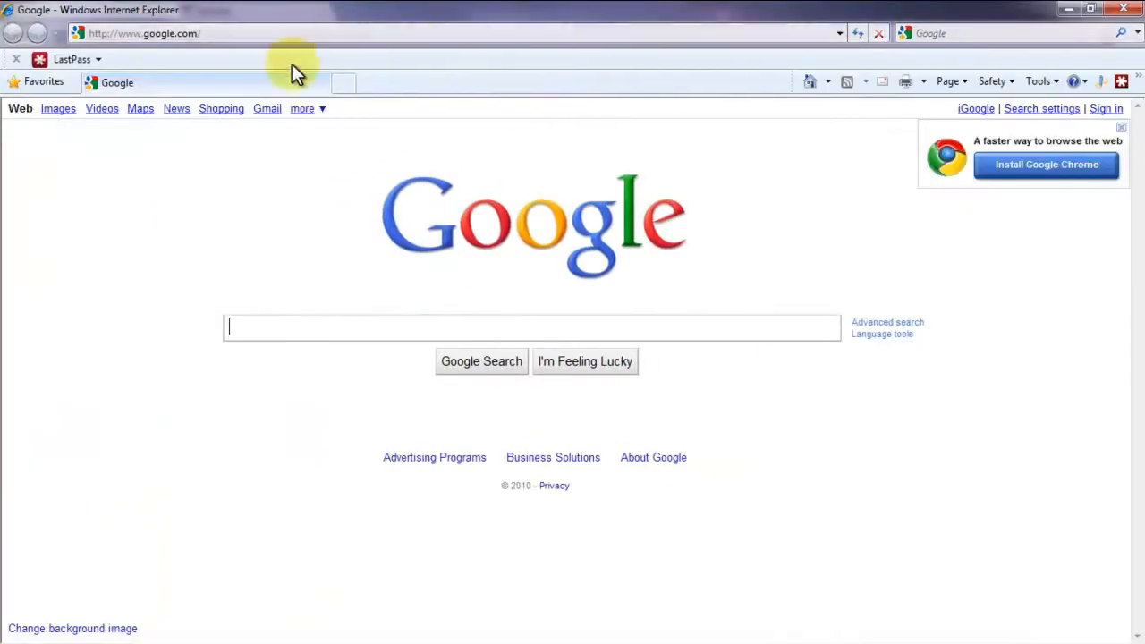
{"action": "left_click", "coordinate": [286, 39]}
{"action": "key", "text": "ctrl+v"}
{"action": "left_click", "coordinate": [111, 34]}
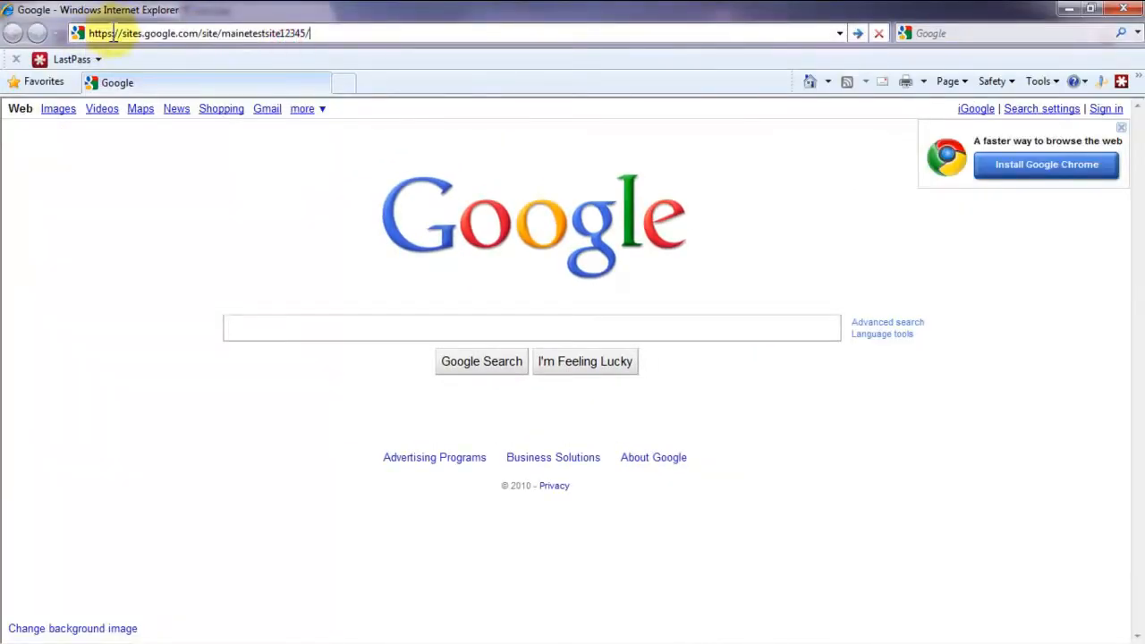
{"action": "key", "text": "Return"}
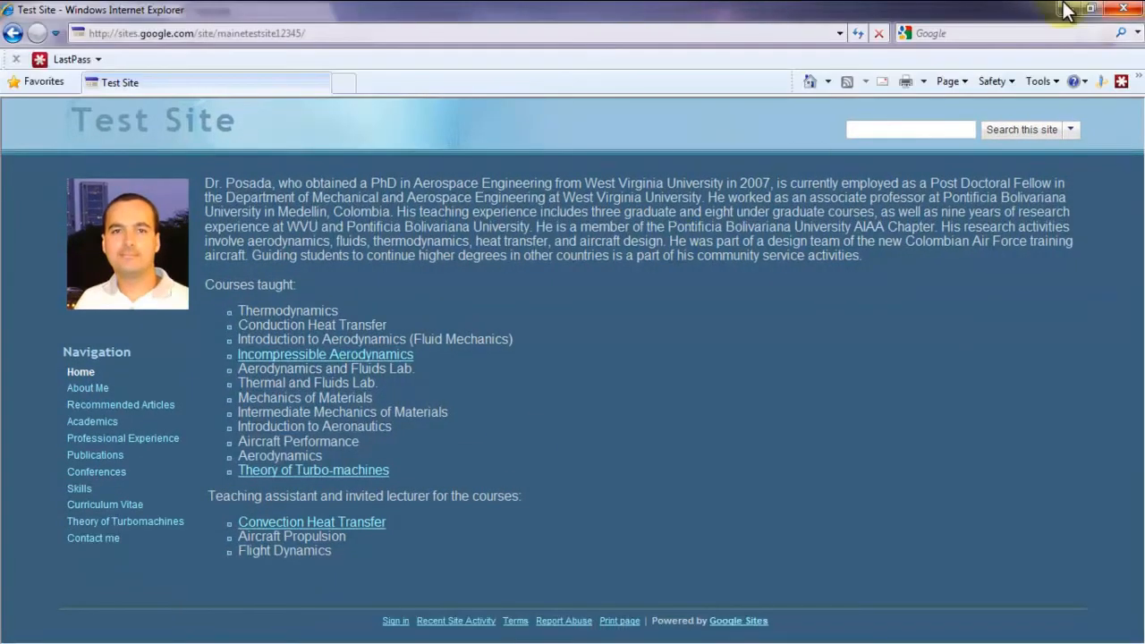
{"action": "left_click", "coordinate": [1123, 8]}
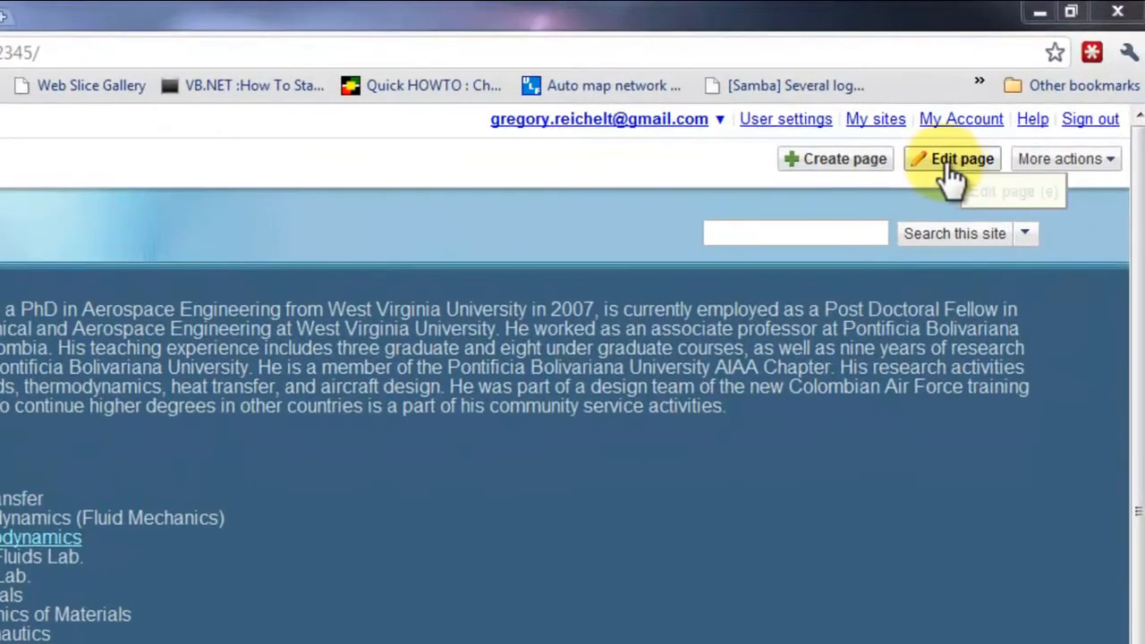
- Edit the home page and replace all its body text with "You can edit the page like it was a document. This is the home page."
{"action": "left_click", "coordinate": [949, 178]}
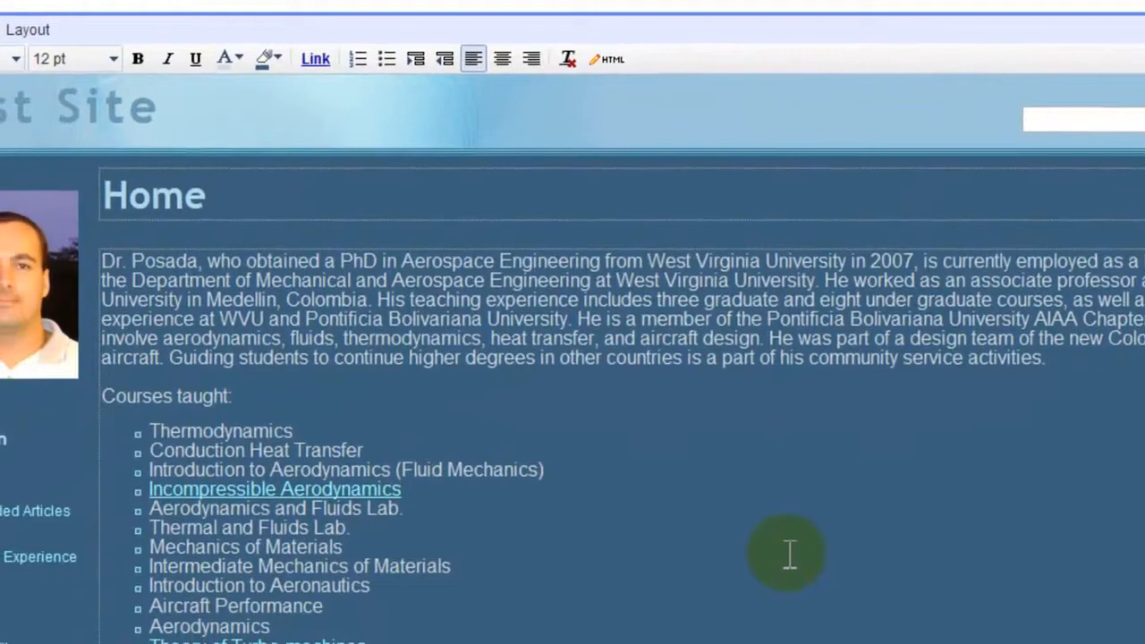
{"action": "scroll", "coordinate": [789, 555], "scroll_direction": "down", "scroll_amount": 3}
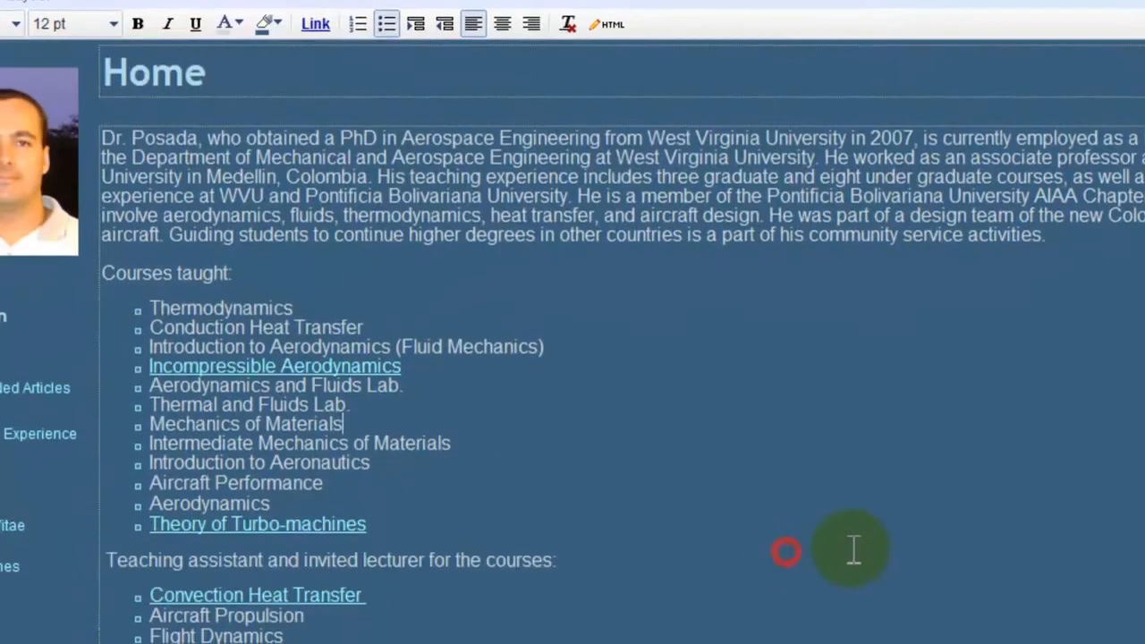
{"action": "left_click_drag", "start_coordinate": [354, 635], "coordinate": [71, 157]}
{"action": "type", "text": "You can"}
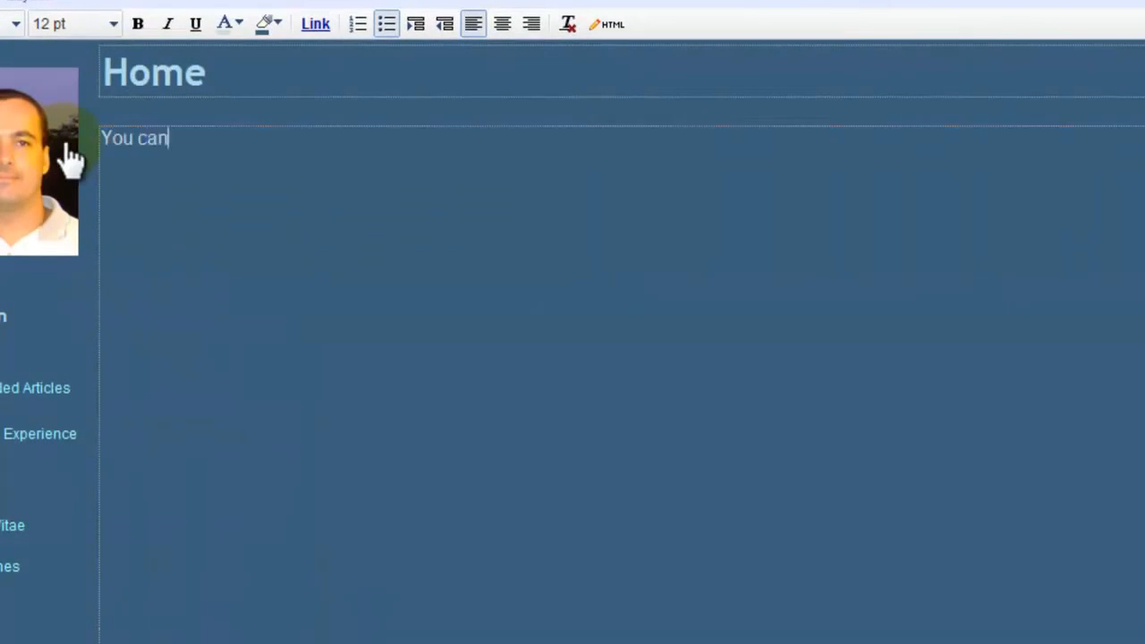
{"action": "type", "text": " edit the page "}
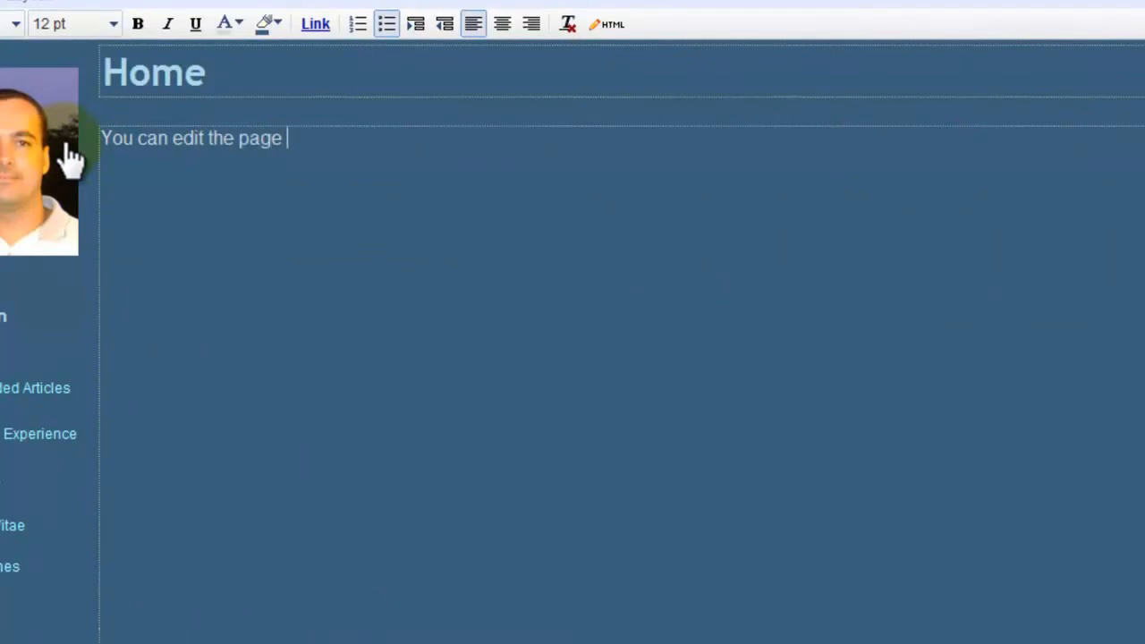
{"action": "type", "text": "like"}
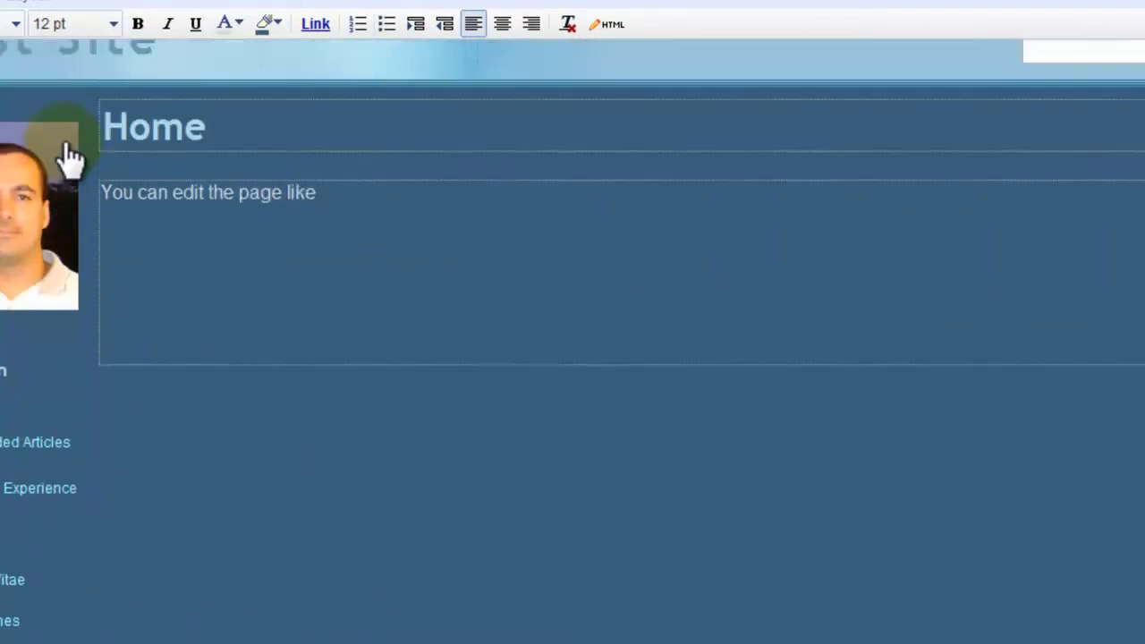
{"action": "type", "text": " it was a doc"}
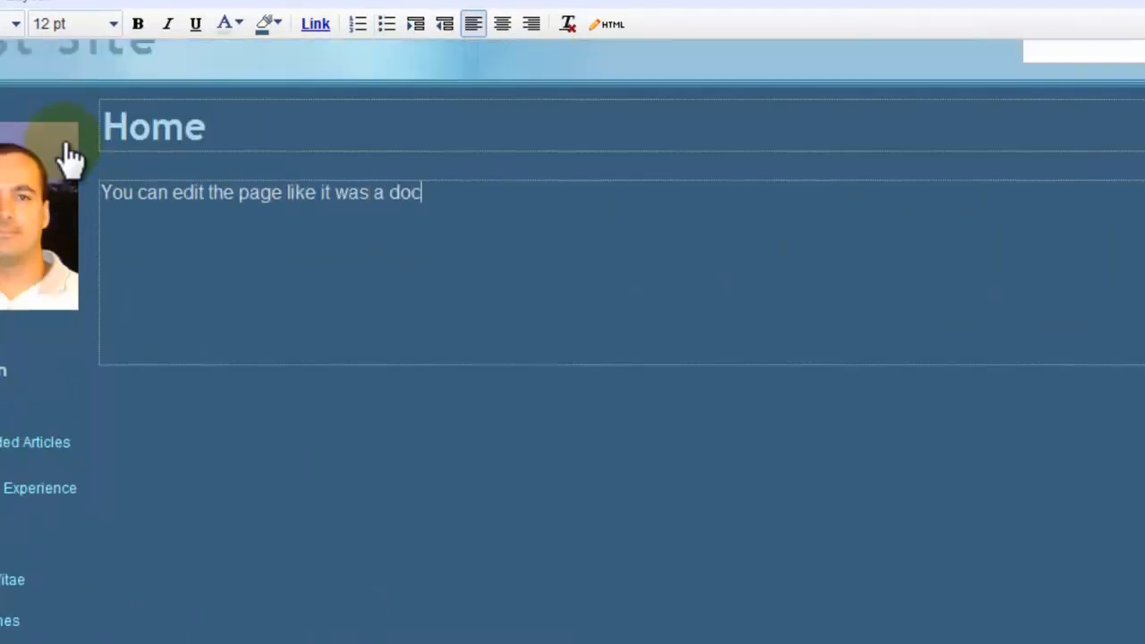
{"action": "type", "text": "ument.  This is the m"}
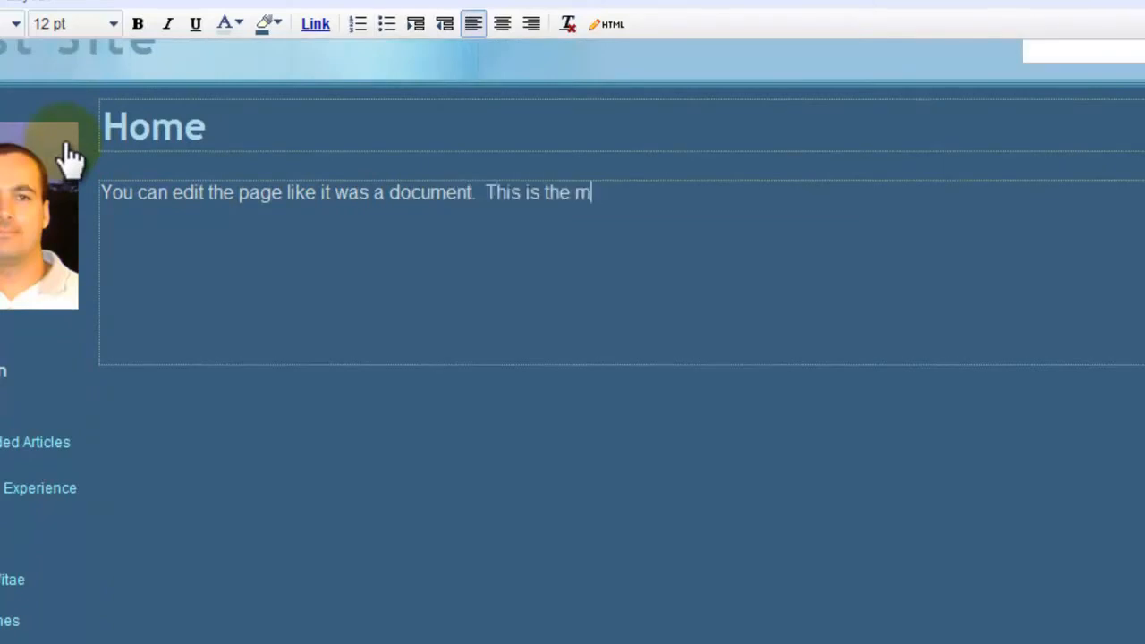
{"action": "key", "text": "BackSpace"}
{"action": "type", "text": "home page."}
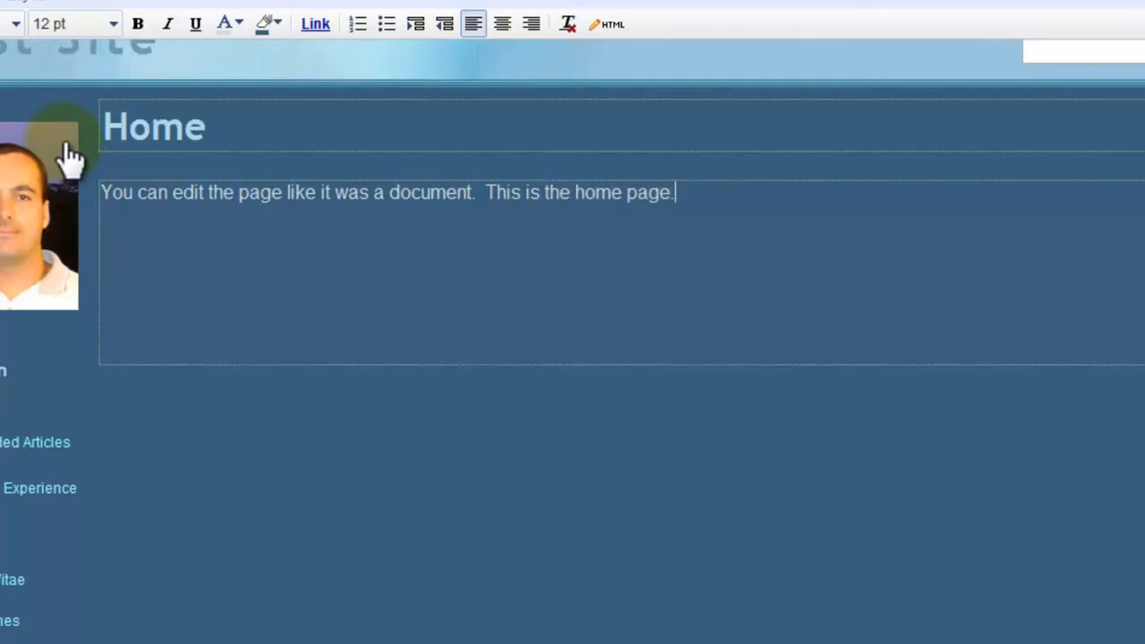
{"action": "left_click", "coordinate": [411, 439]}
- Change the home page's heading to "Title", and discard all unsaved page edits
{"action": "scroll", "coordinate": [340, 298], "scroll_direction": "up", "scroll_amount": 1}
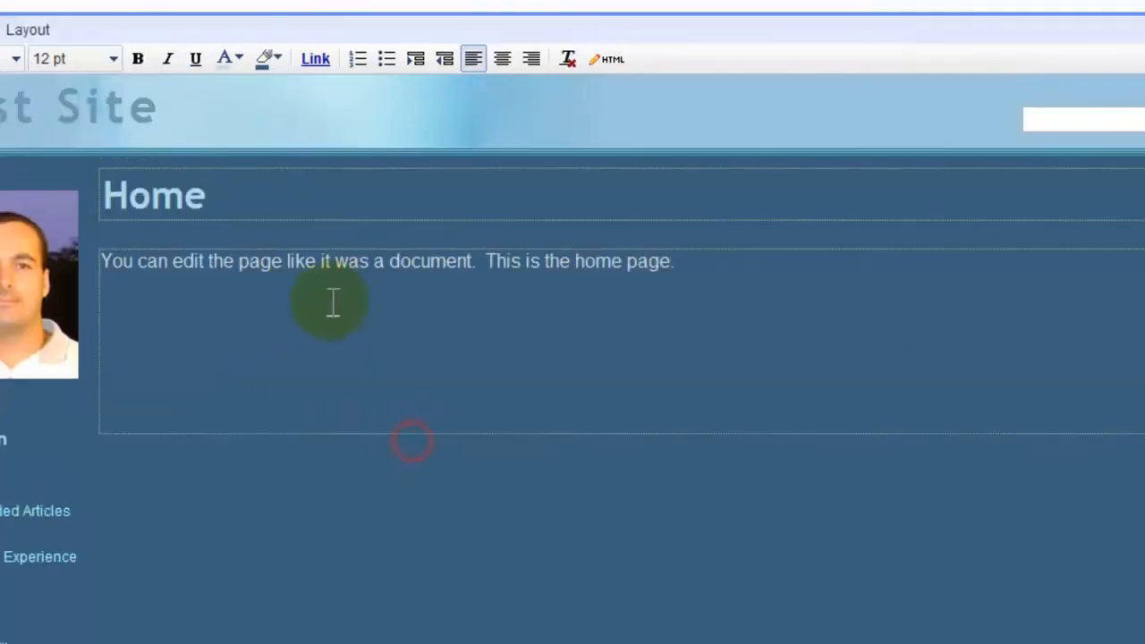
{"action": "left_click", "coordinate": [241, 193]}
{"action": "key", "text": "BackSpace"}
{"action": "key", "text": "BackSpace"}
{"action": "key", "text": "BackSpace"}
{"action": "key", "text": "BackSpace"}
{"action": "type", "text": "Title"}
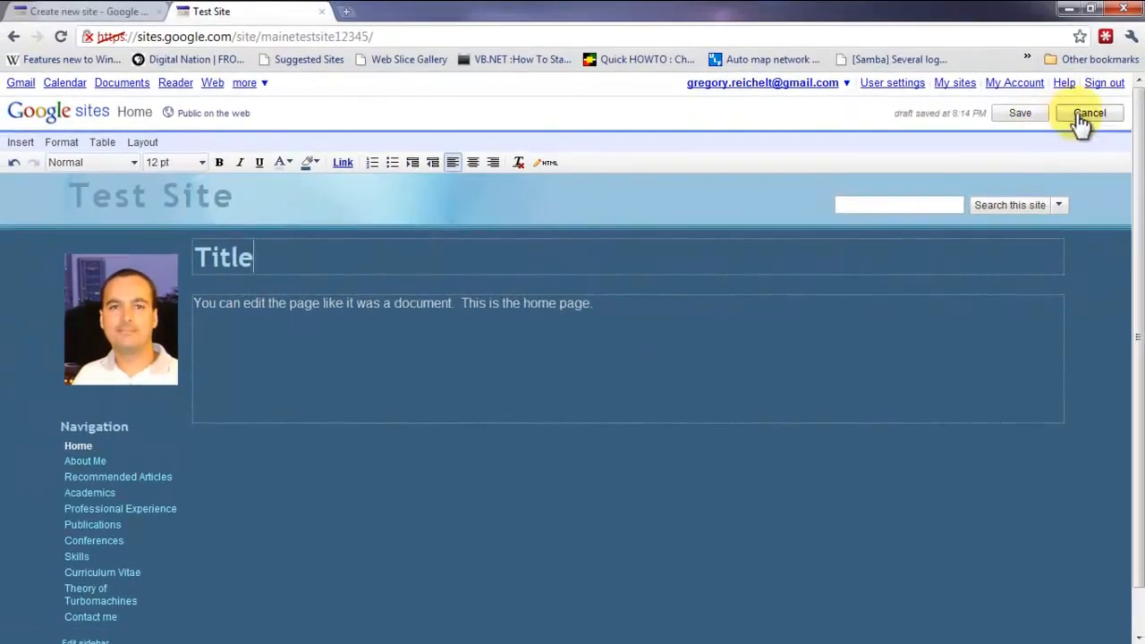
{"action": "left_click", "coordinate": [1086, 114]}
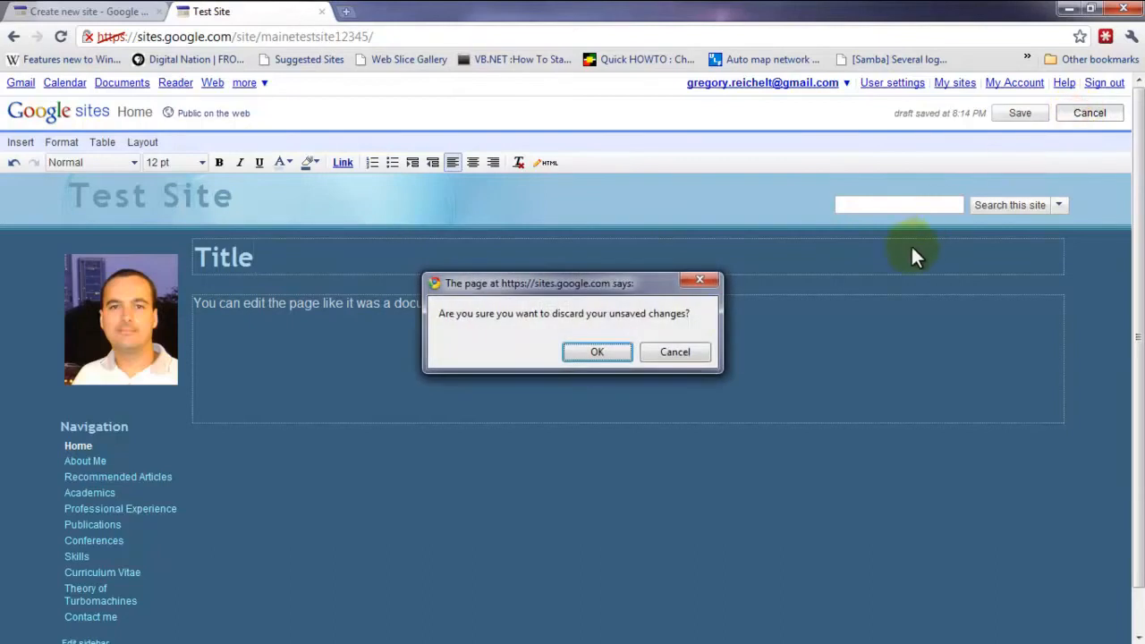
{"action": "left_click", "coordinate": [604, 351]}
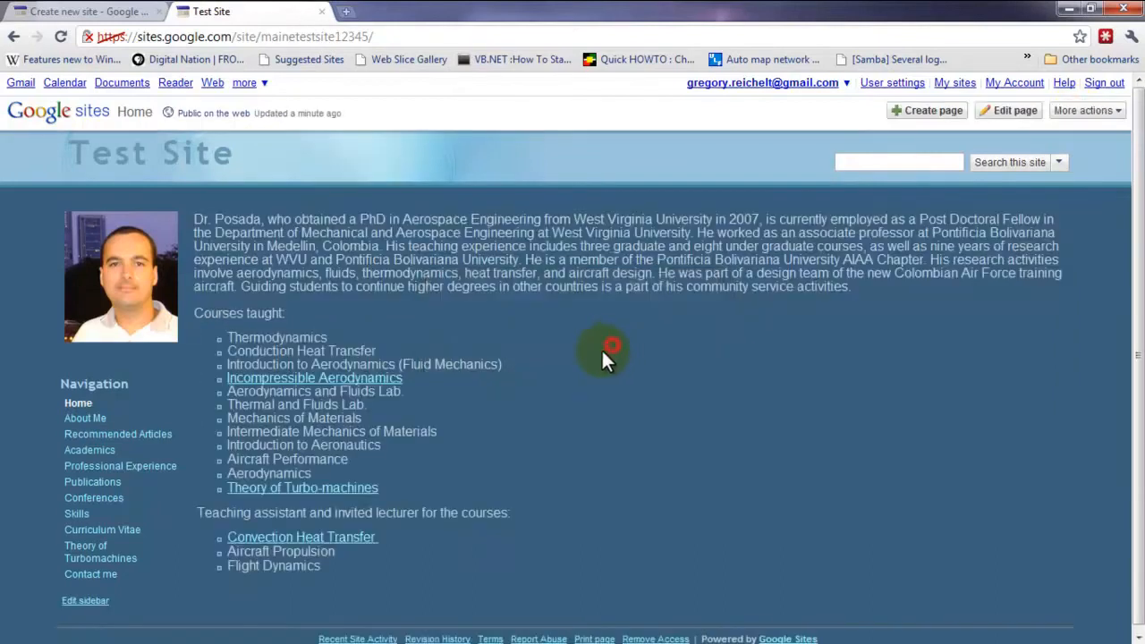
- View the home and About Me pages, examine the layout settings behind the sidebar's edit link, and return to the site
{"action": "scroll", "coordinate": [606, 358], "scroll_direction": "down", "scroll_amount": 1}
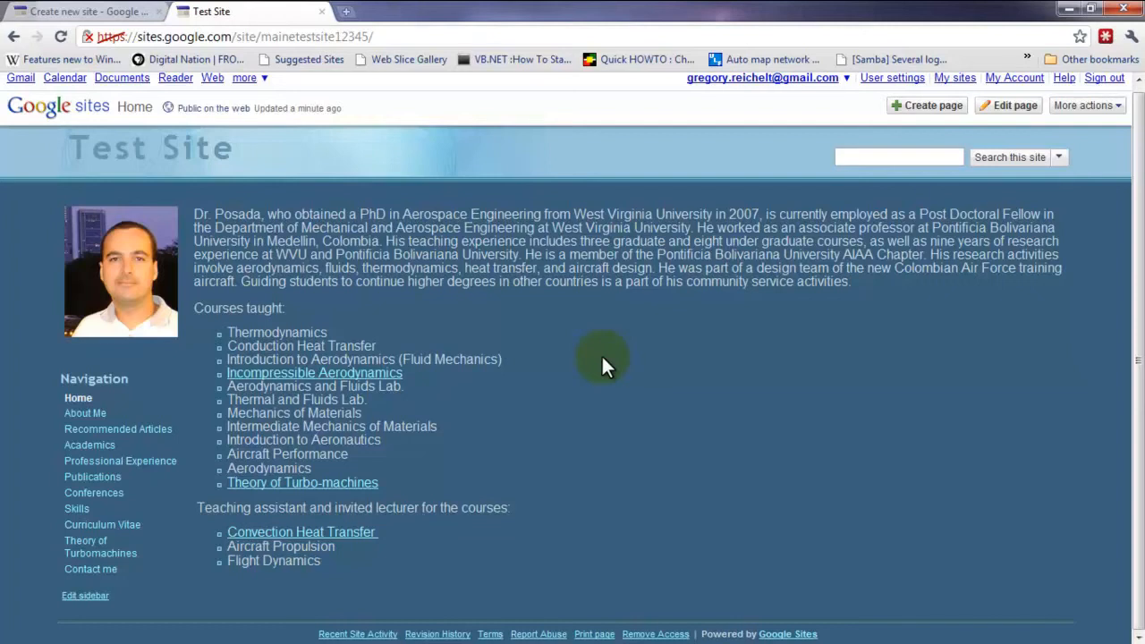
{"action": "scroll", "coordinate": [599, 365], "scroll_direction": "up", "scroll_amount": 1}
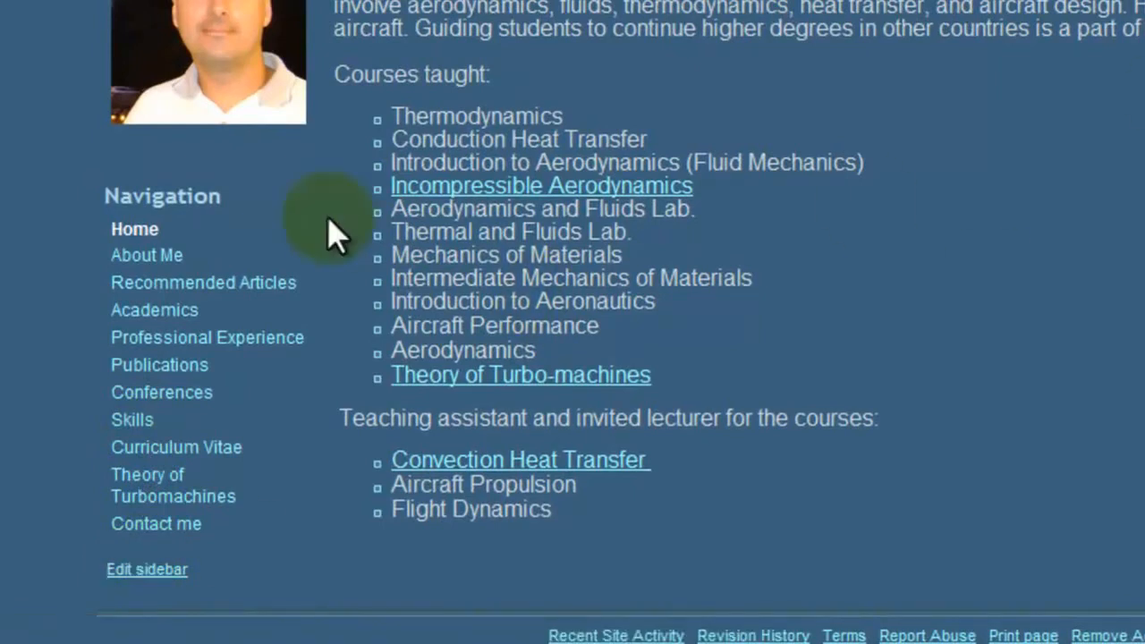
{"action": "left_click", "coordinate": [145, 257]}
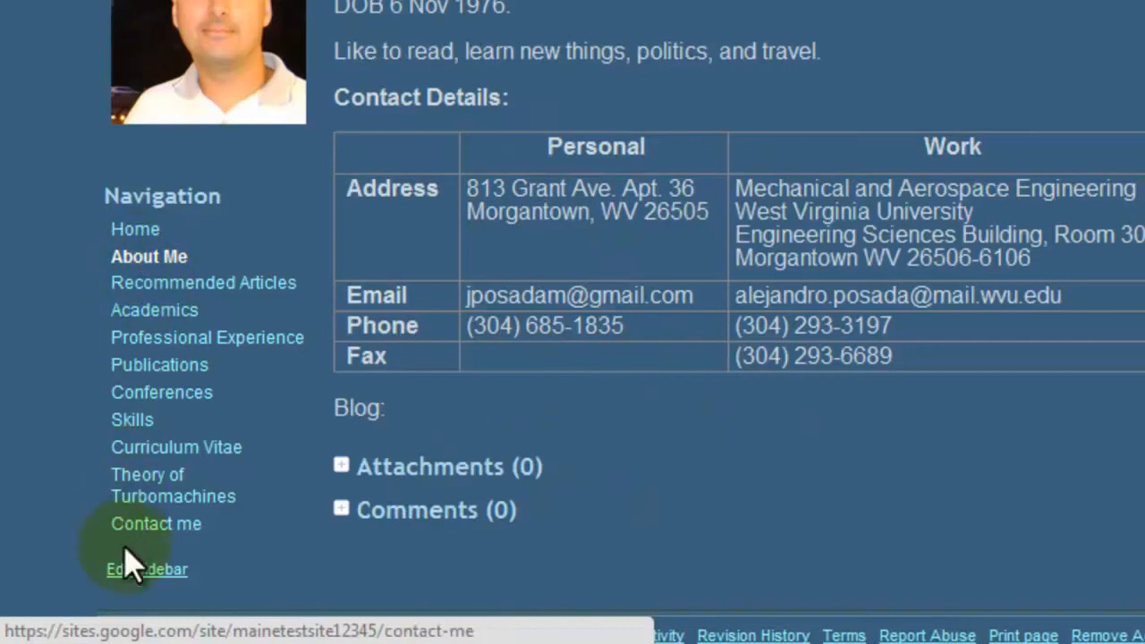
{"action": "left_click", "coordinate": [134, 571]}
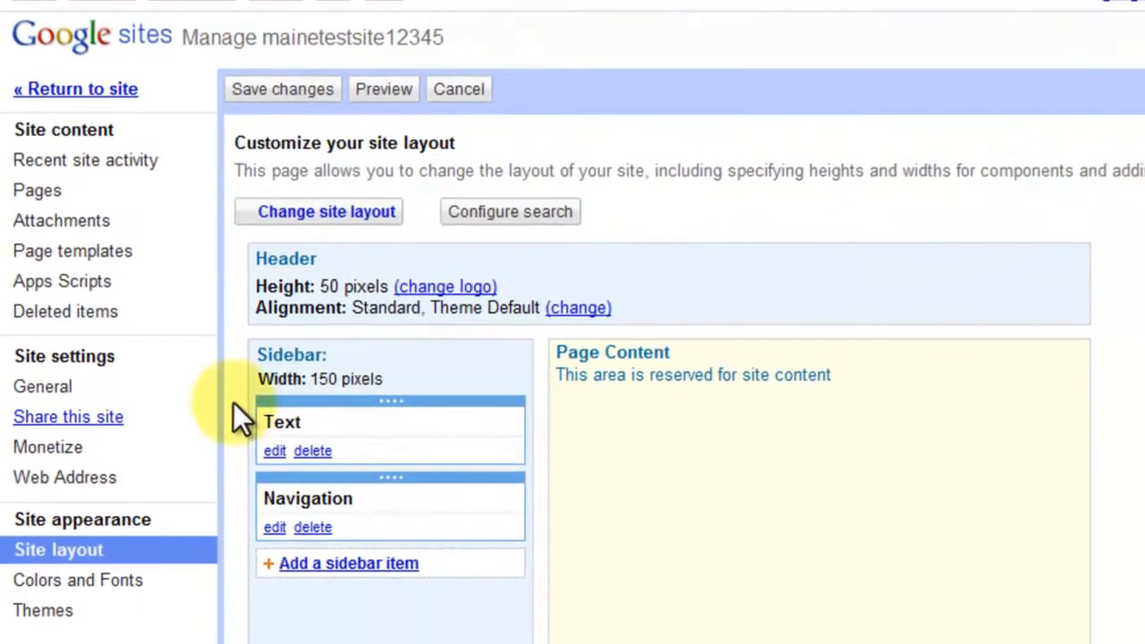
{"action": "left_click", "coordinate": [78, 97]}
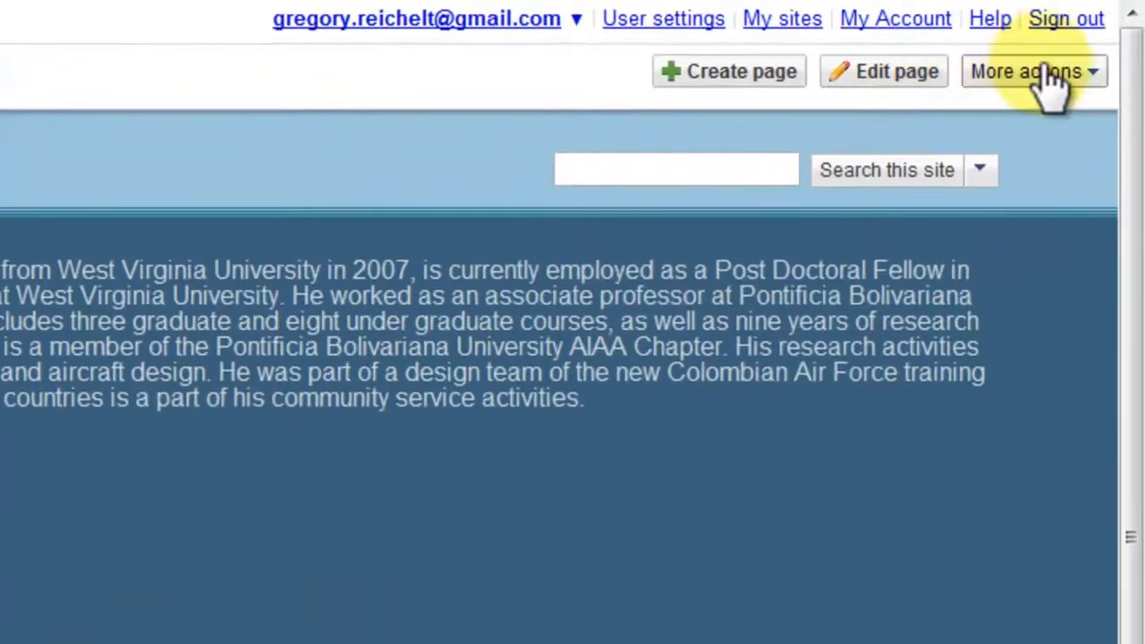
- Open the site management area, examine the Site layout settings, and return to the site
{"action": "left_click", "coordinate": [1044, 68]}
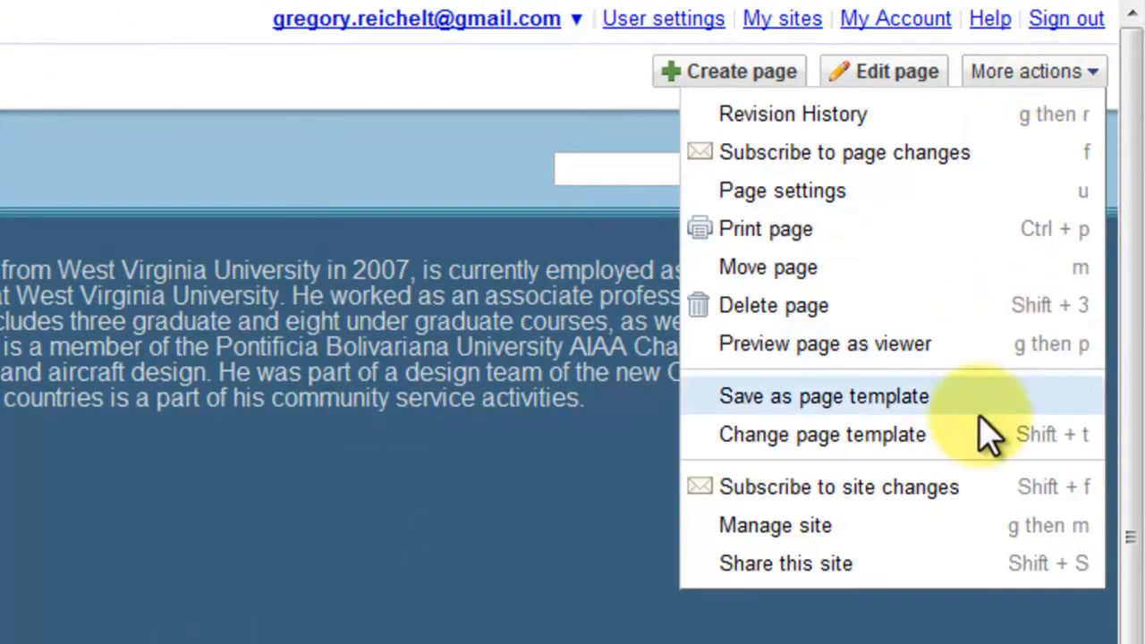
{"action": "left_click", "coordinate": [927, 536]}
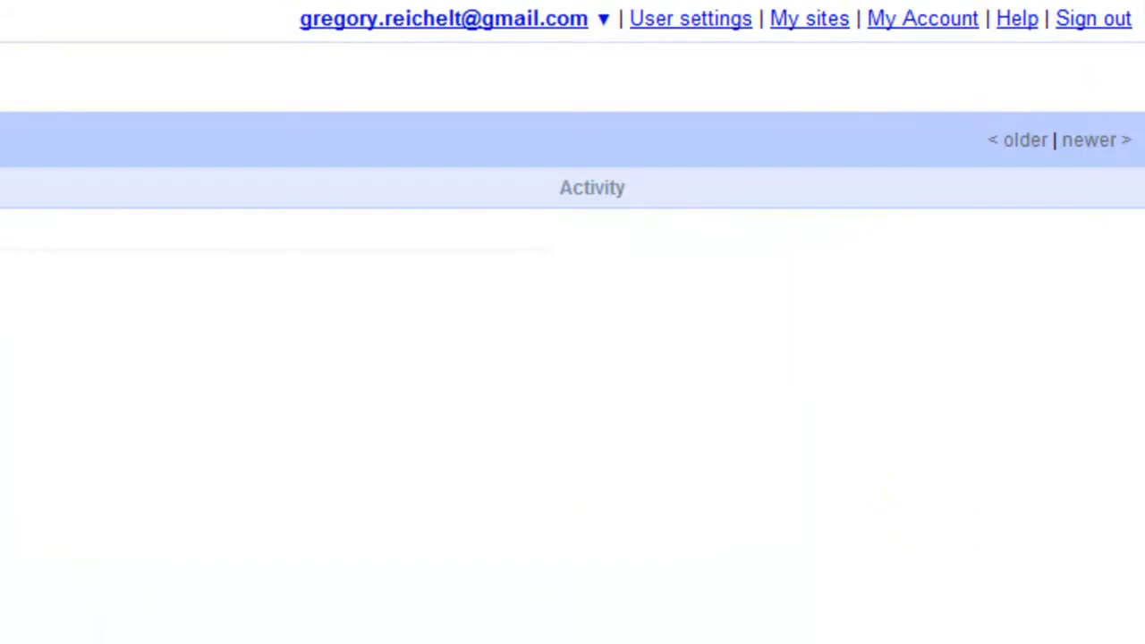
{"action": "left_click", "coordinate": [72, 435]}
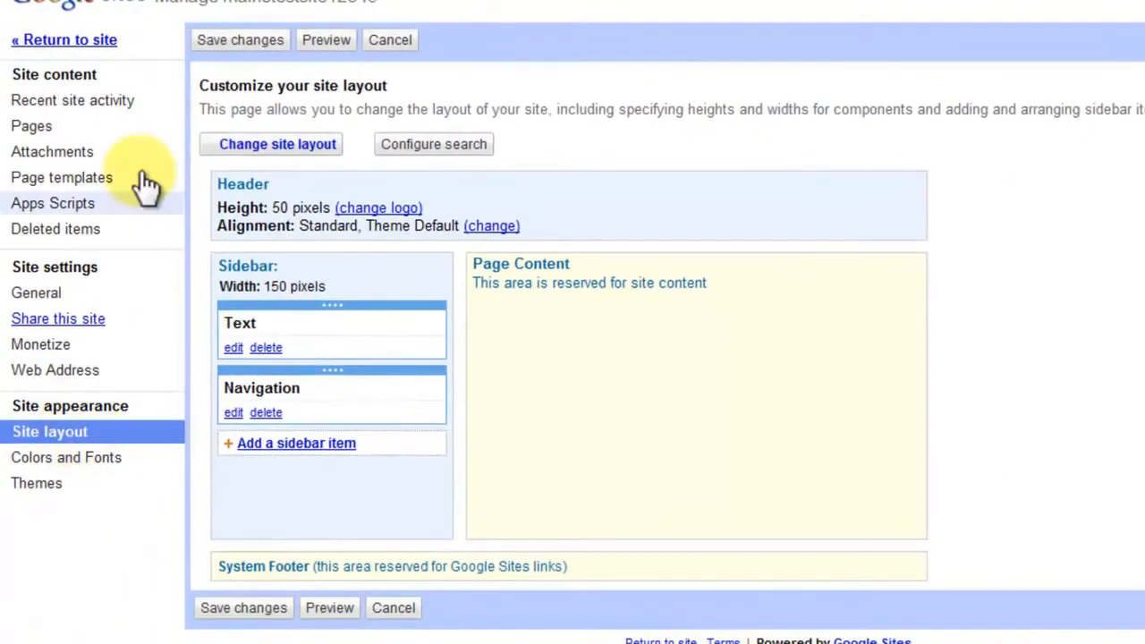
{"action": "left_click", "coordinate": [76, 41]}
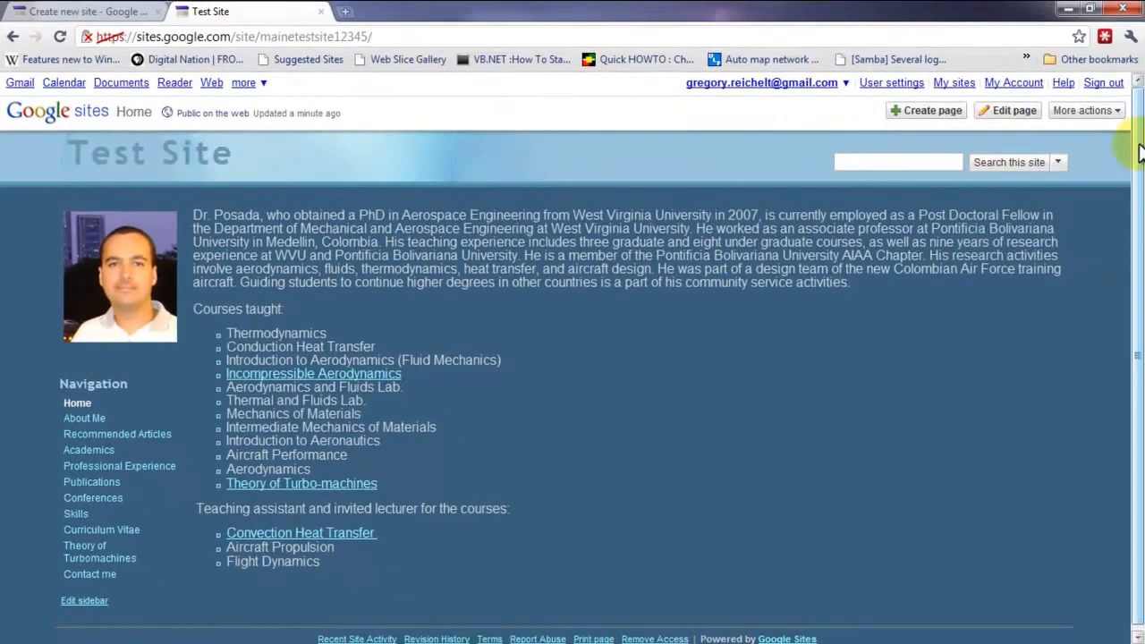
{"action": "left_click", "coordinate": [970, 297]}
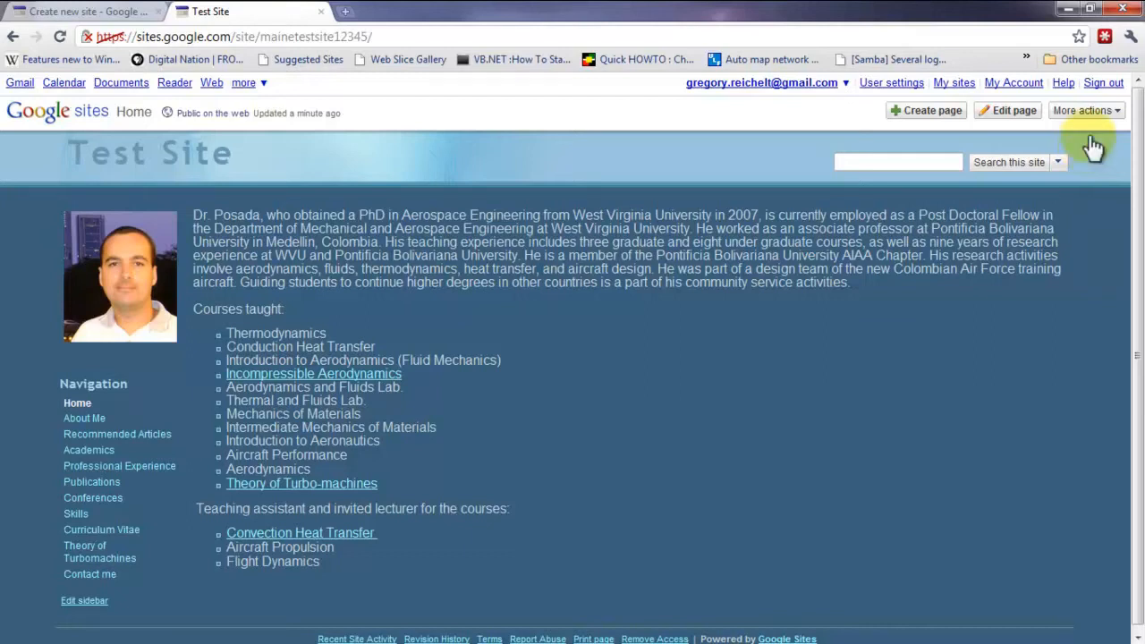
- Reopen the site management area and look through the site's page tree and its list of attachments
{"action": "left_click", "coordinate": [1104, 108]}
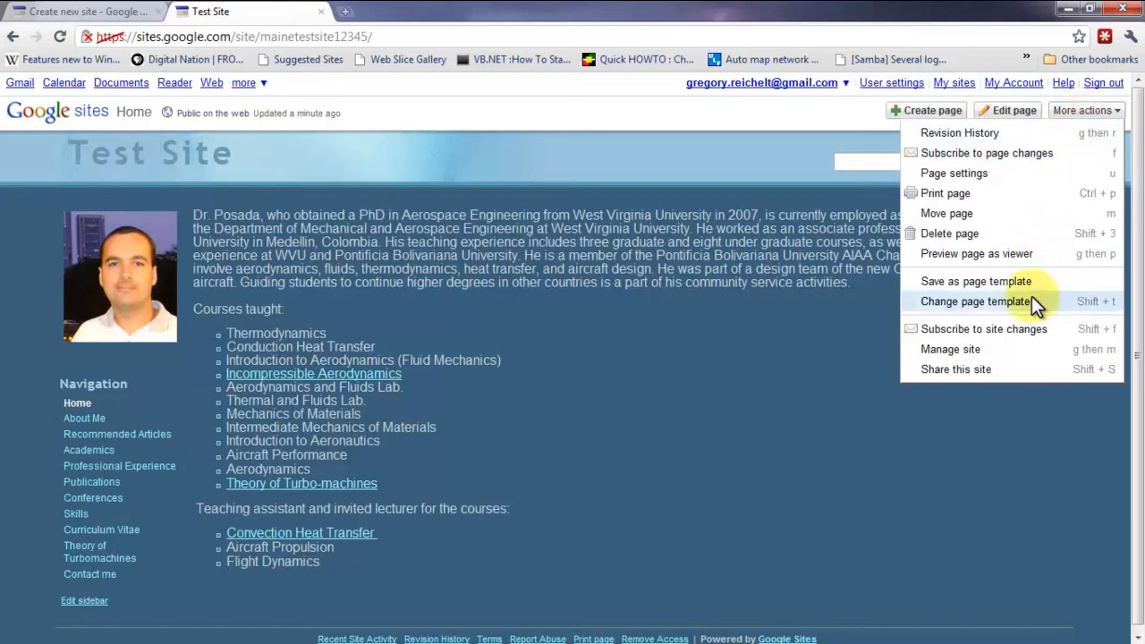
{"action": "left_click", "coordinate": [1008, 349]}
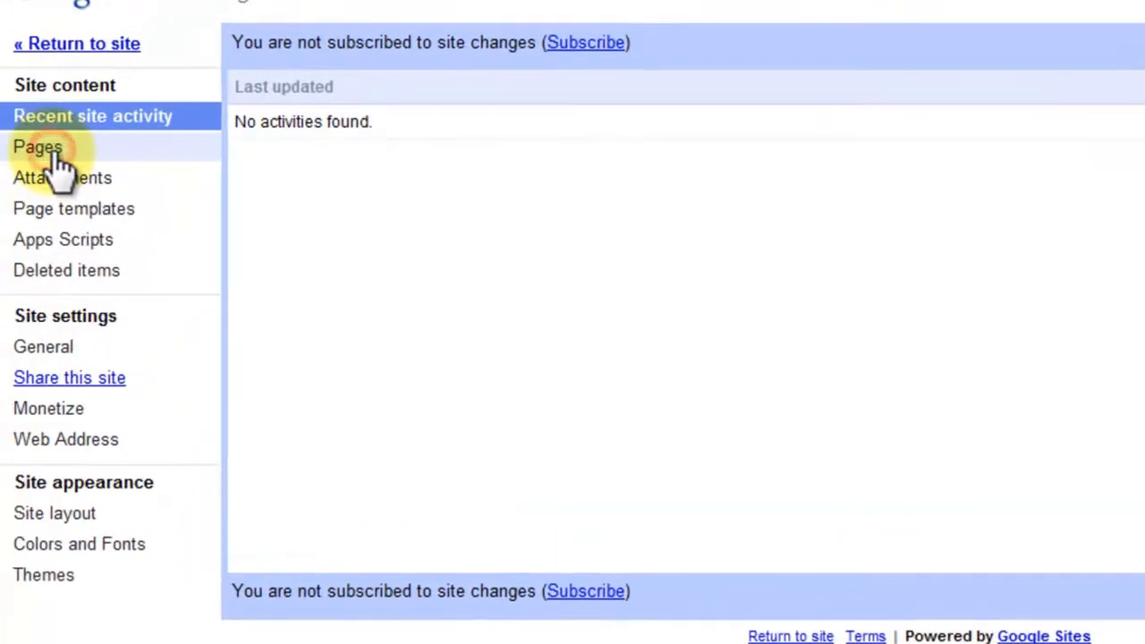
{"action": "left_click", "coordinate": [40, 150]}
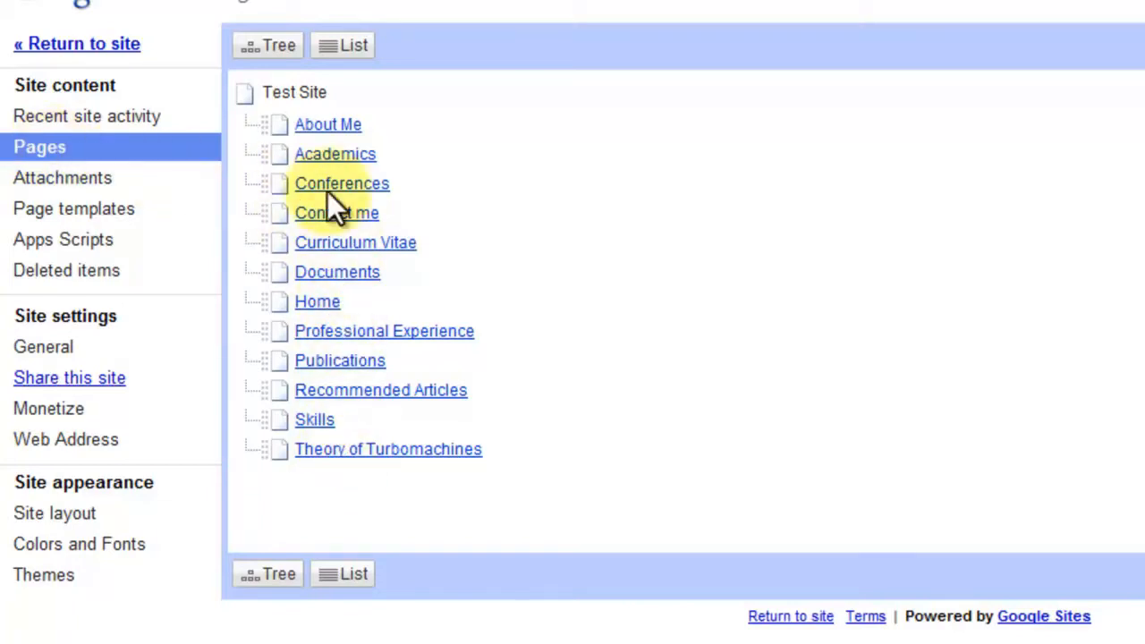
{"action": "left_click", "coordinate": [102, 182]}
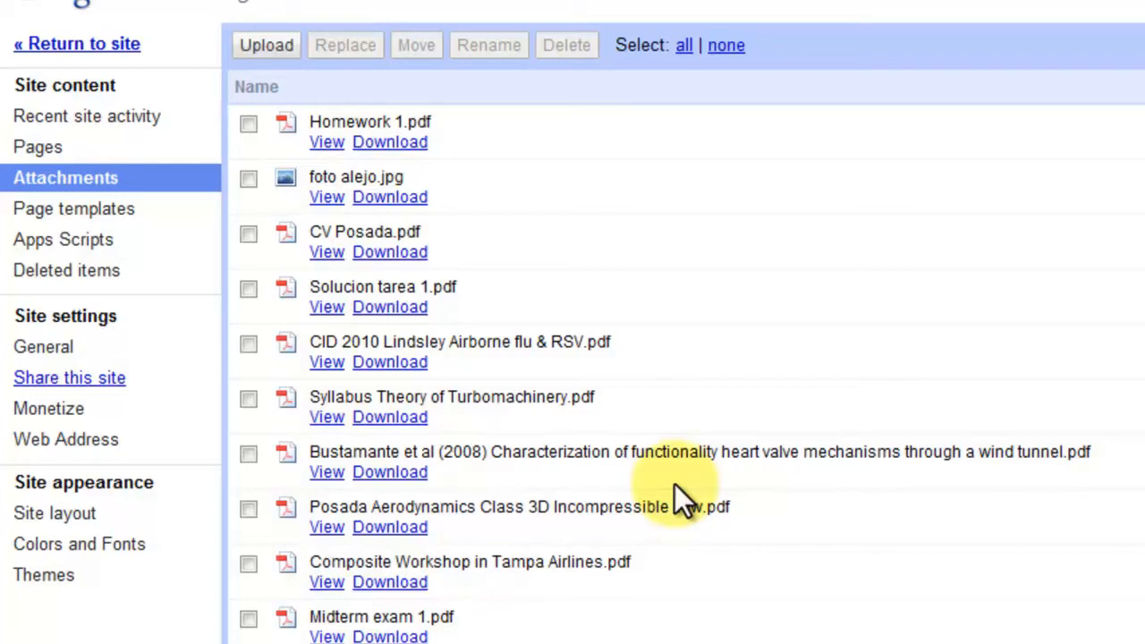
{"action": "scroll", "coordinate": [675, 483], "scroll_direction": "down", "scroll_amount": 5}
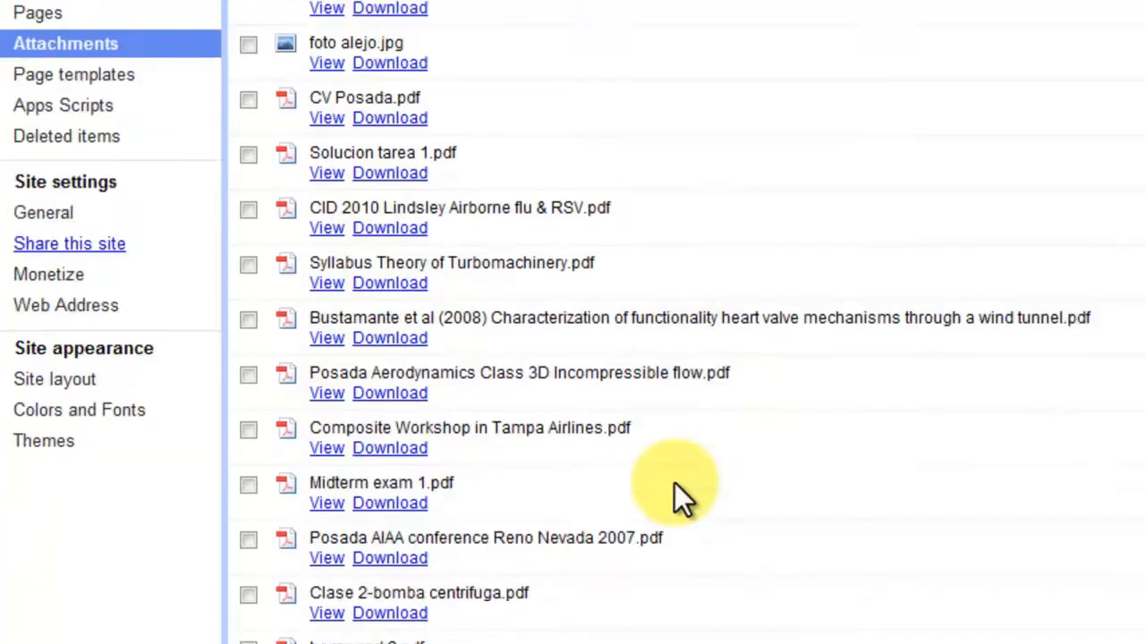
{"action": "scroll", "coordinate": [659, 490], "scroll_direction": "up", "scroll_amount": 2}
{"action": "scroll", "coordinate": [659, 492], "scroll_direction": "up", "scroll_amount": 3}
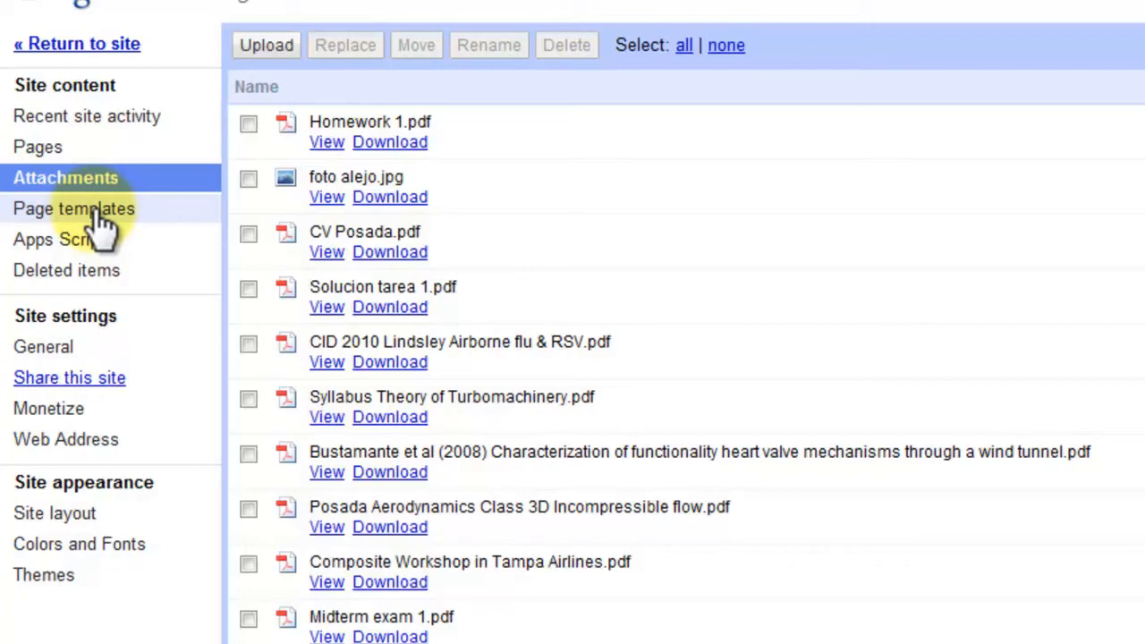
- Review the site's page templates, Apps Scripts and deleted items
{"action": "left_click", "coordinate": [98, 214]}
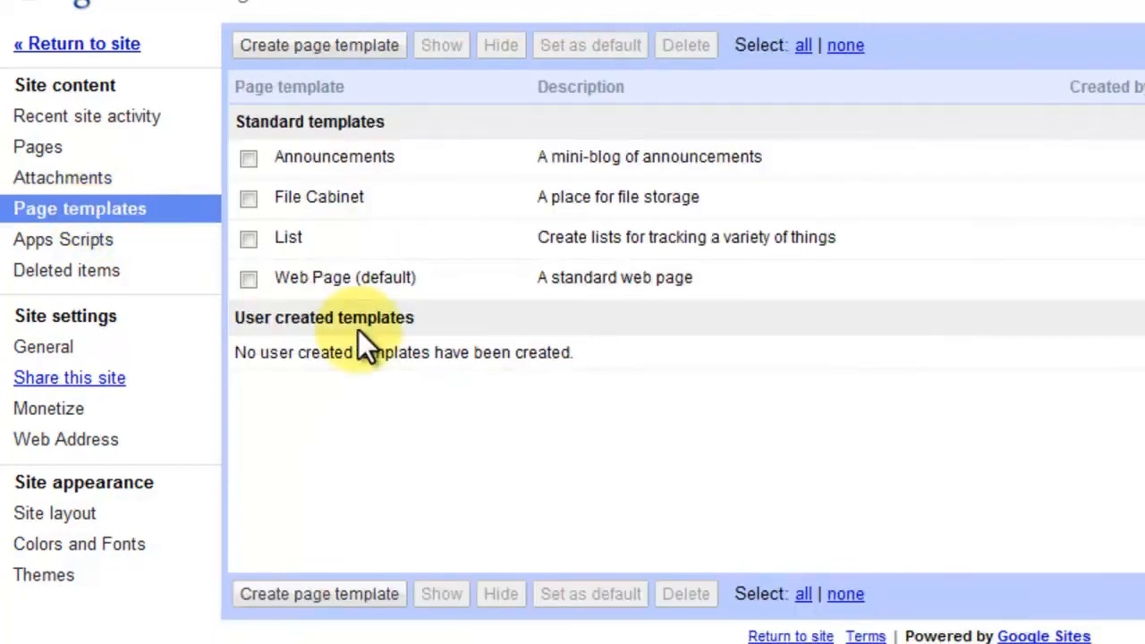
{"action": "left_click", "coordinate": [94, 241]}
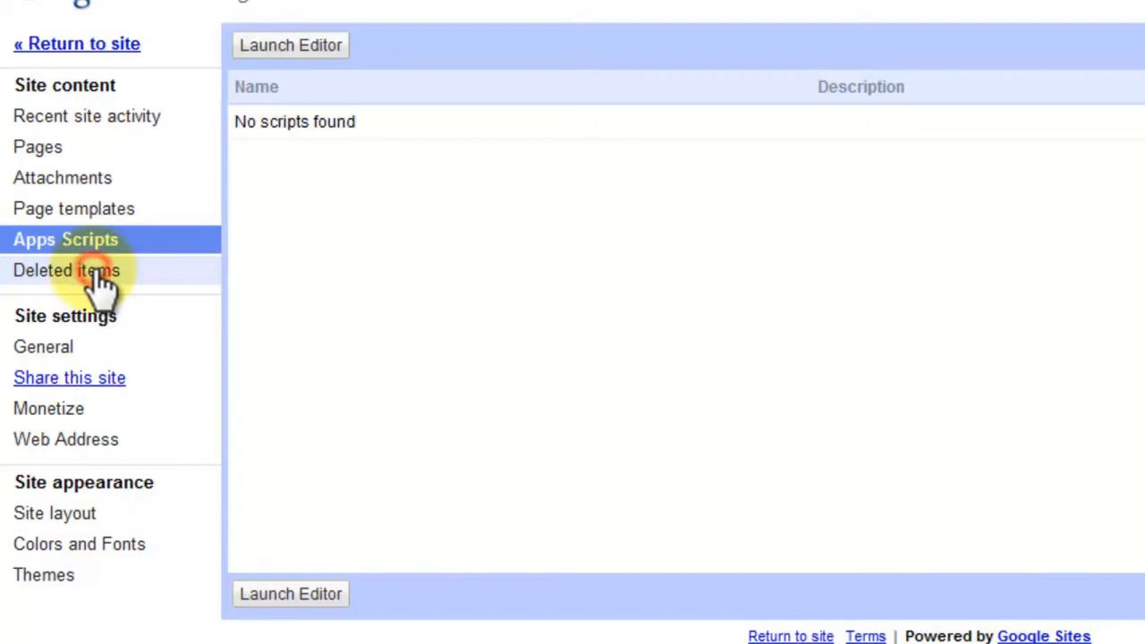
{"action": "left_click", "coordinate": [100, 277]}
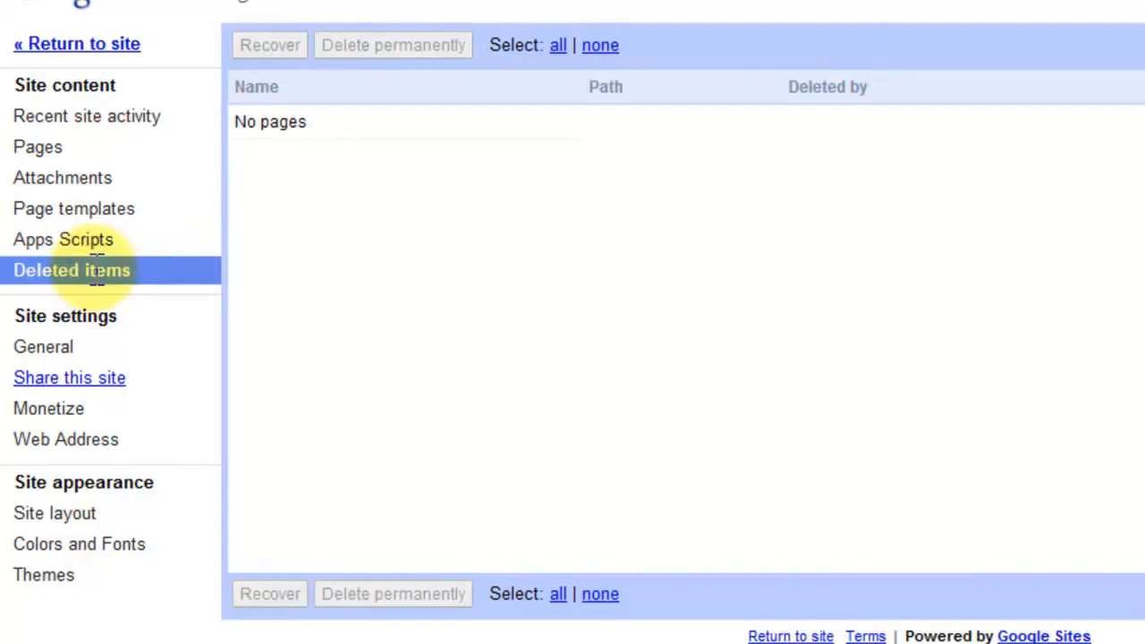
- Change the site name to New Site Name in the site's general settings
{"action": "left_click", "coordinate": [64, 358]}
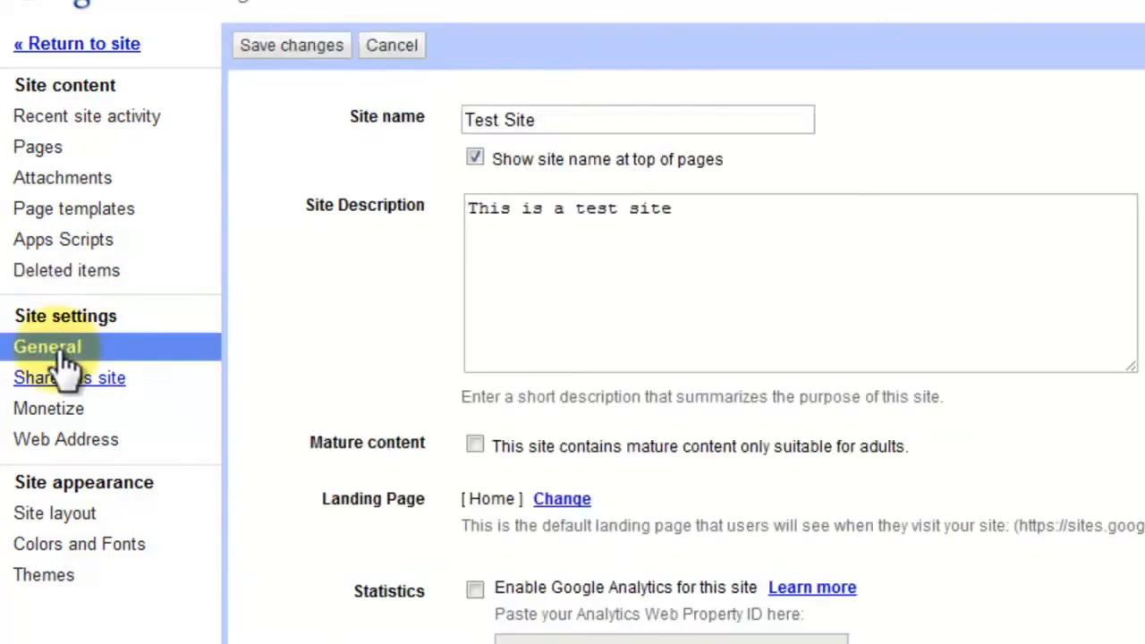
{"action": "left_click", "coordinate": [726, 226]}
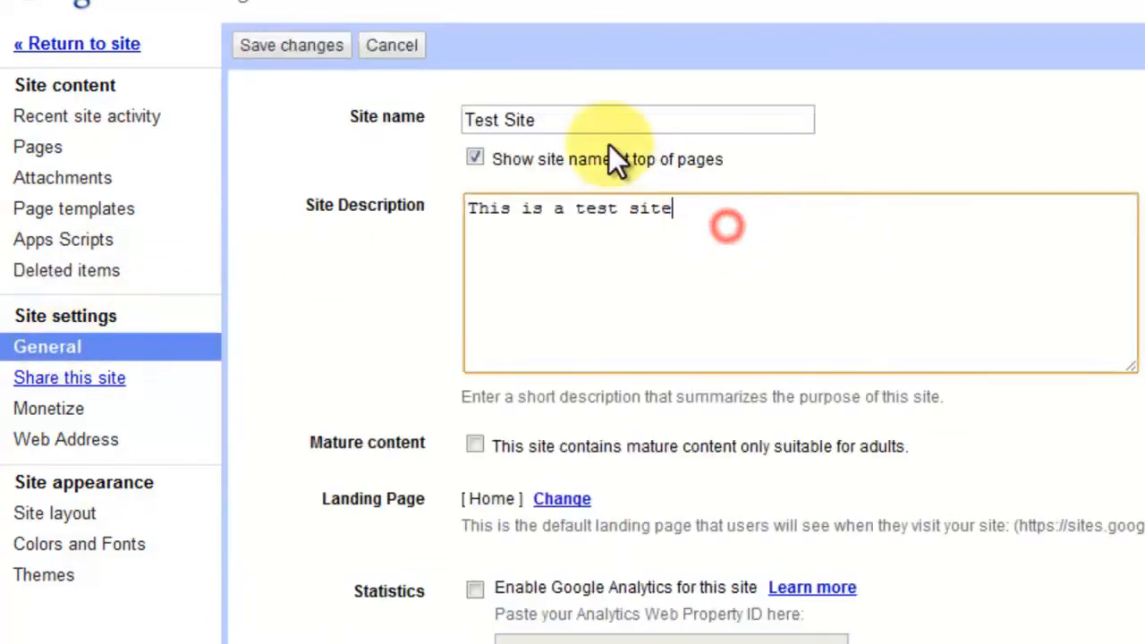
{"action": "triple_click", "coordinate": [582, 120]}
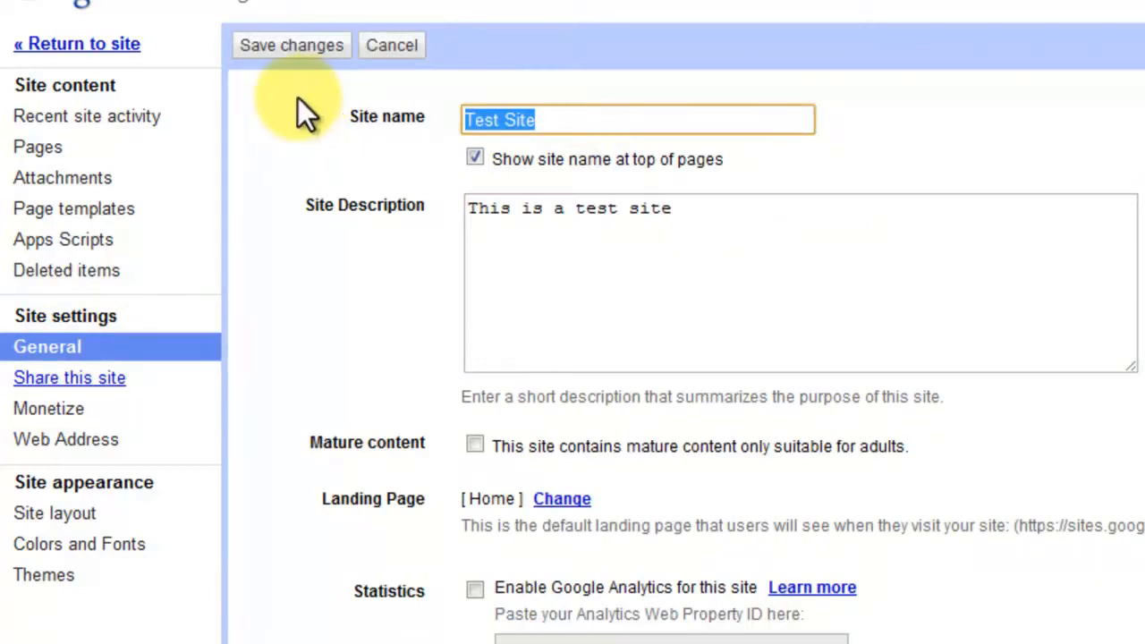
{"action": "type", "text": "N"}
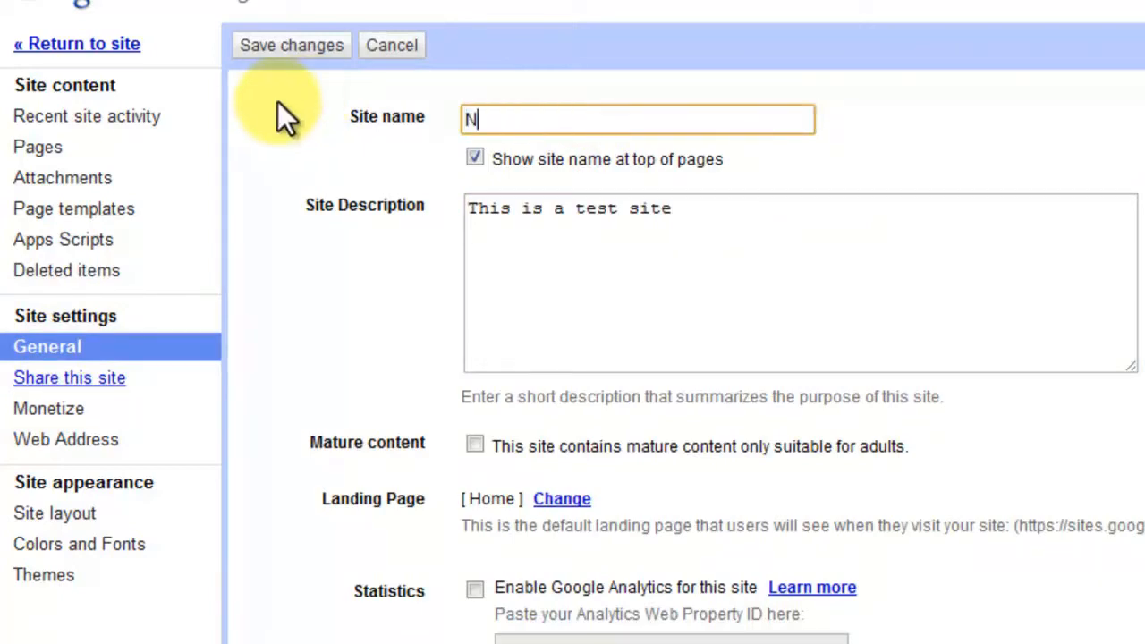
{"action": "type", "text": "ew Site Name"}
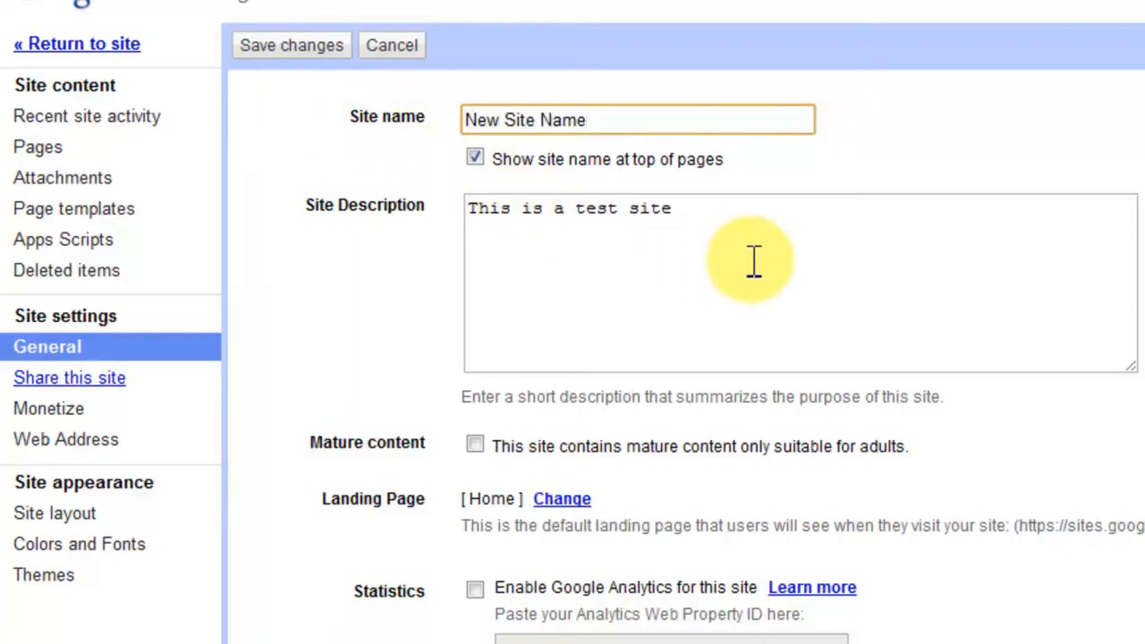
{"action": "left_click", "coordinate": [991, 443]}
- Review the remaining general settings, including the access options for site activity and revision history, and save the changes
{"action": "scroll", "coordinate": [994, 443], "scroll_direction": "down", "scroll_amount": 3}
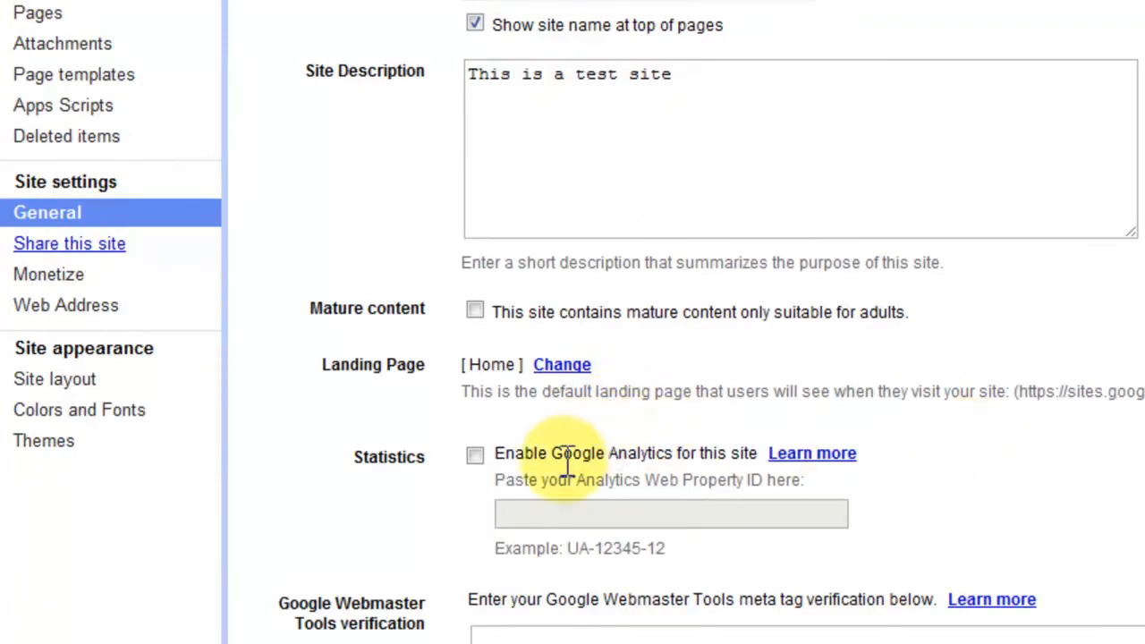
{"action": "scroll", "coordinate": [554, 460], "scroll_direction": "down", "scroll_amount": 3}
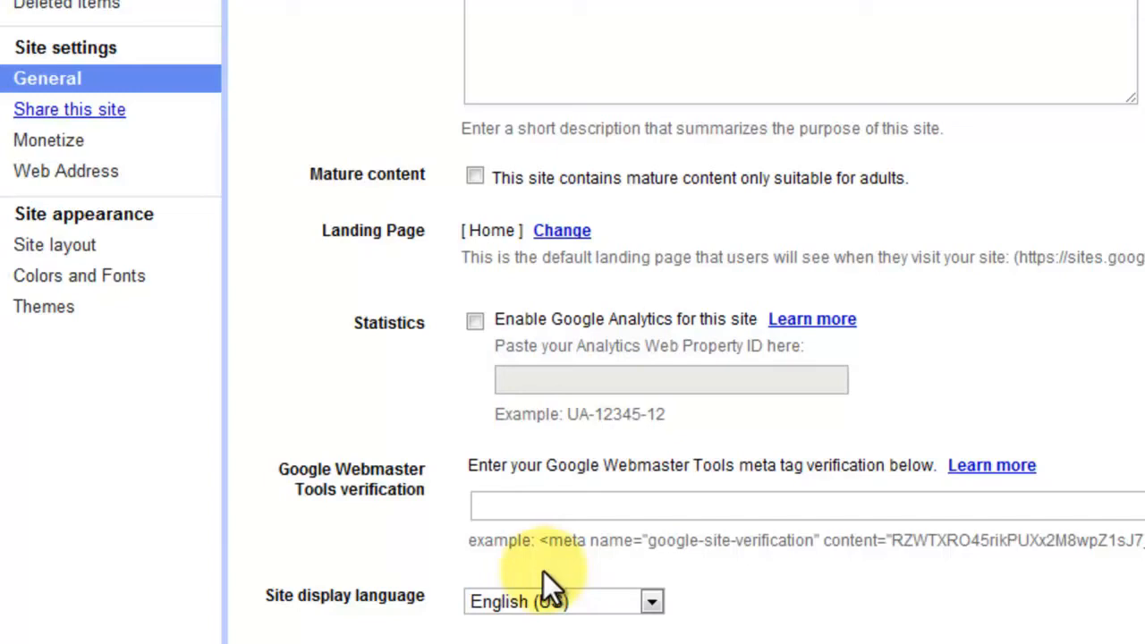
{"action": "scroll", "coordinate": [543, 570], "scroll_direction": "down", "scroll_amount": 3}
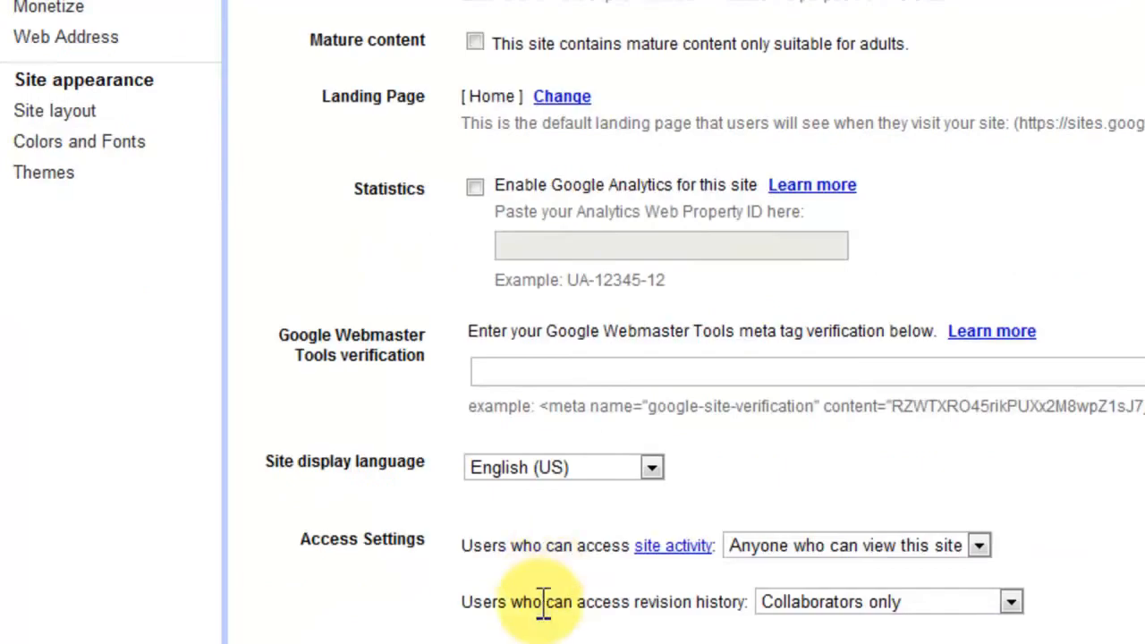
{"action": "scroll", "coordinate": [543, 602], "scroll_direction": "down", "scroll_amount": 3}
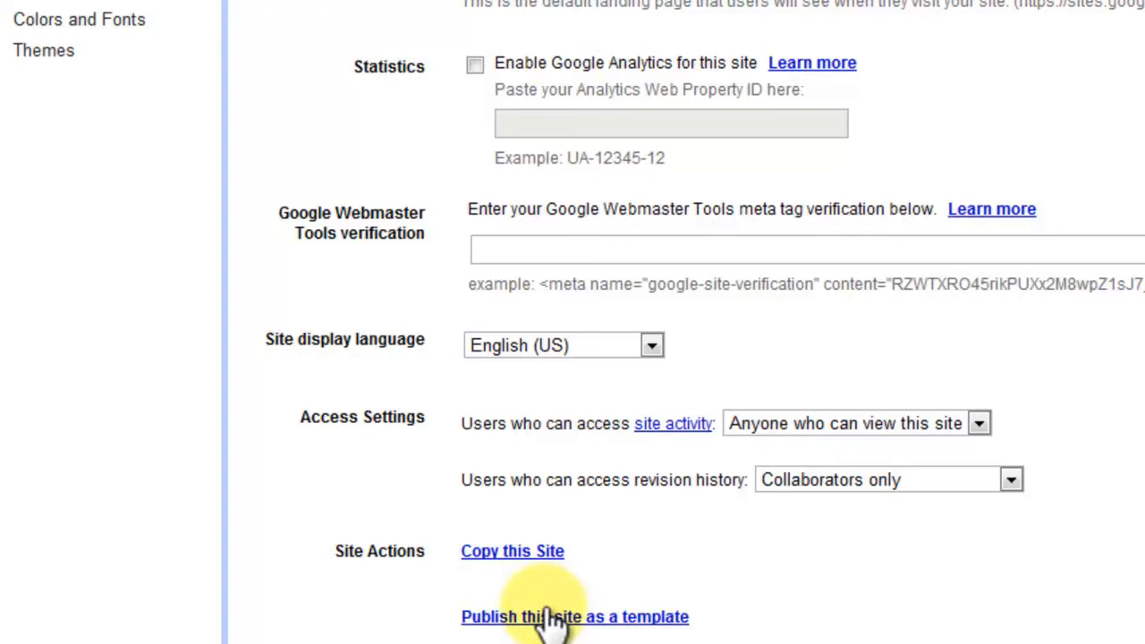
{"action": "scroll", "coordinate": [545, 624], "scroll_direction": "down", "scroll_amount": 5}
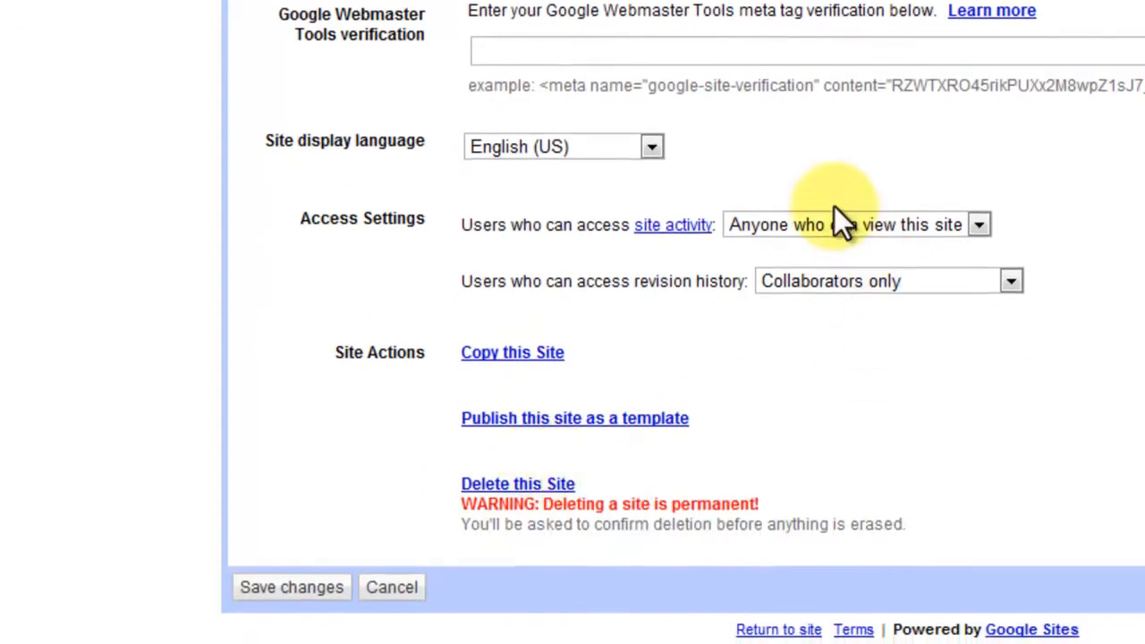
{"action": "left_click", "coordinate": [854, 225]}
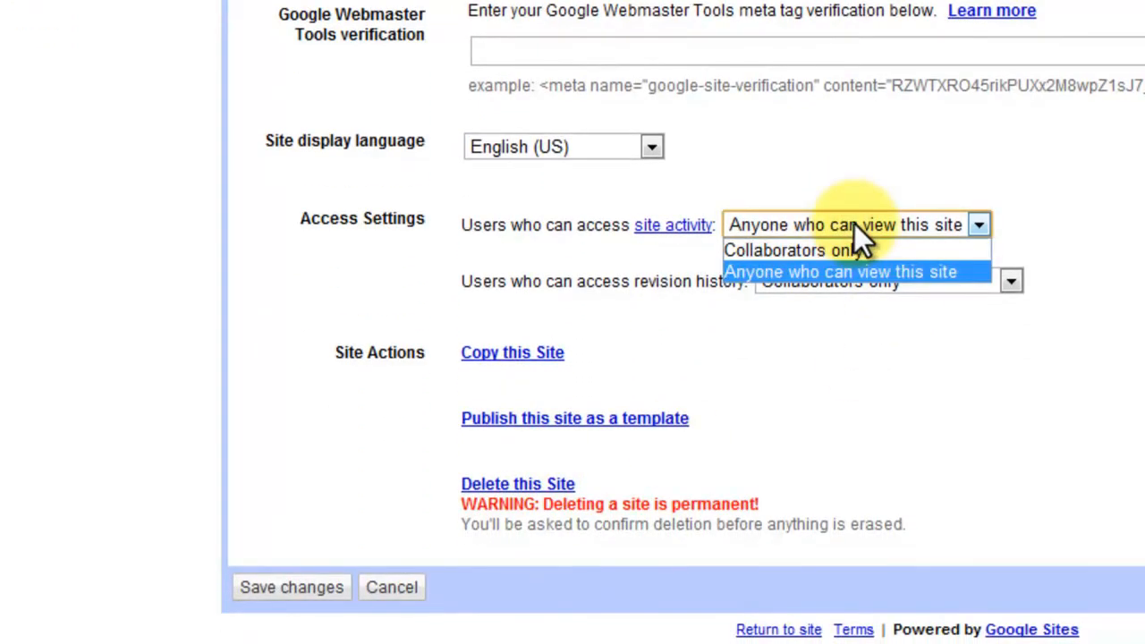
{"action": "left_click", "coordinate": [854, 225]}
{"action": "left_click", "coordinate": [861, 283]}
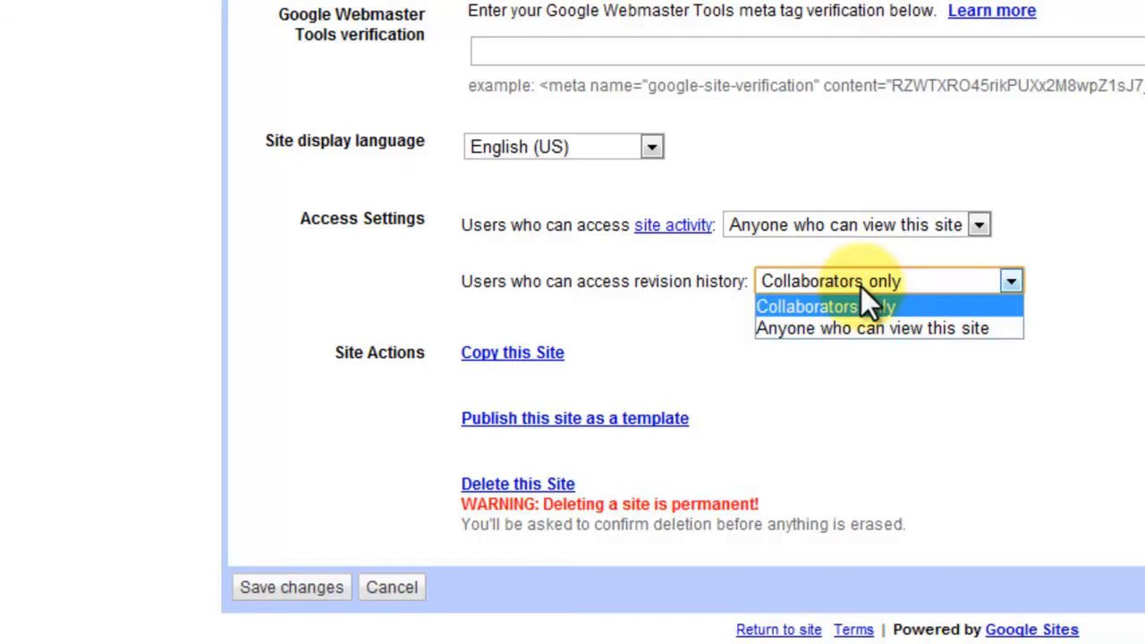
{"action": "left_click", "coordinate": [861, 285]}
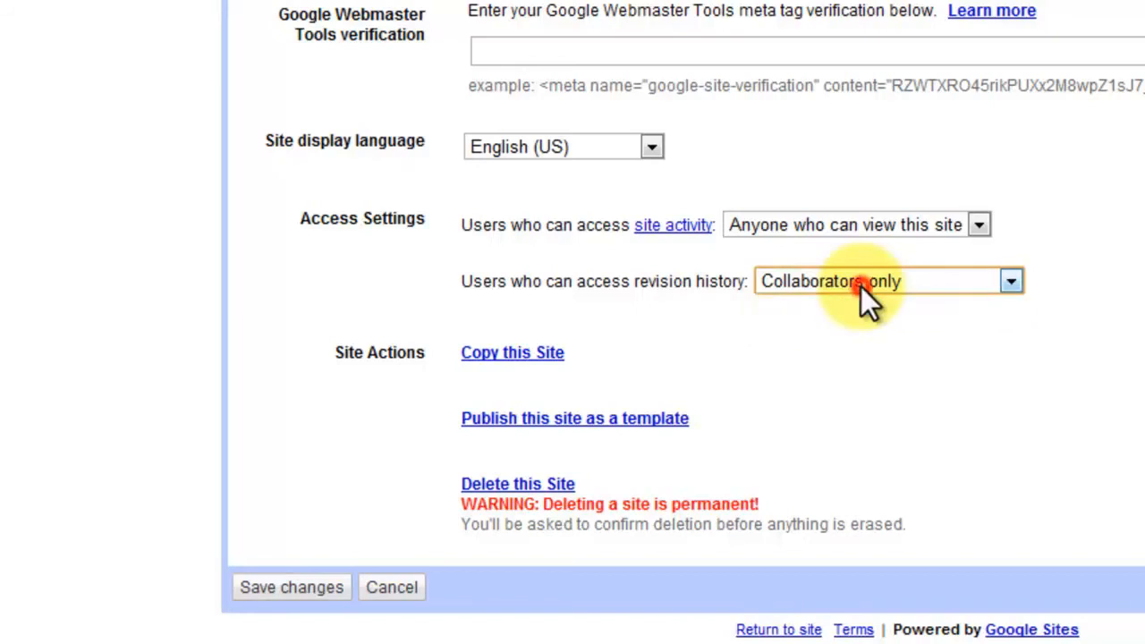
{"action": "left_click", "coordinate": [333, 590]}
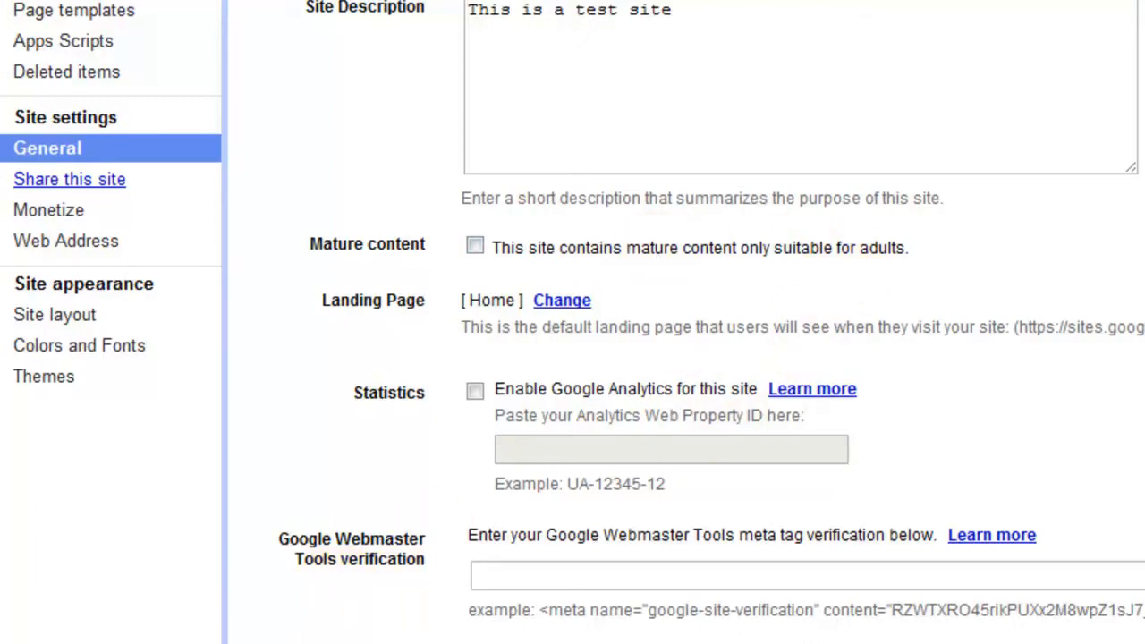
- Open the site's sharing settings, examine the visibility options, and leave them without saving
{"action": "scroll", "coordinate": [573, 322], "scroll_direction": "up", "scroll_amount": 3}
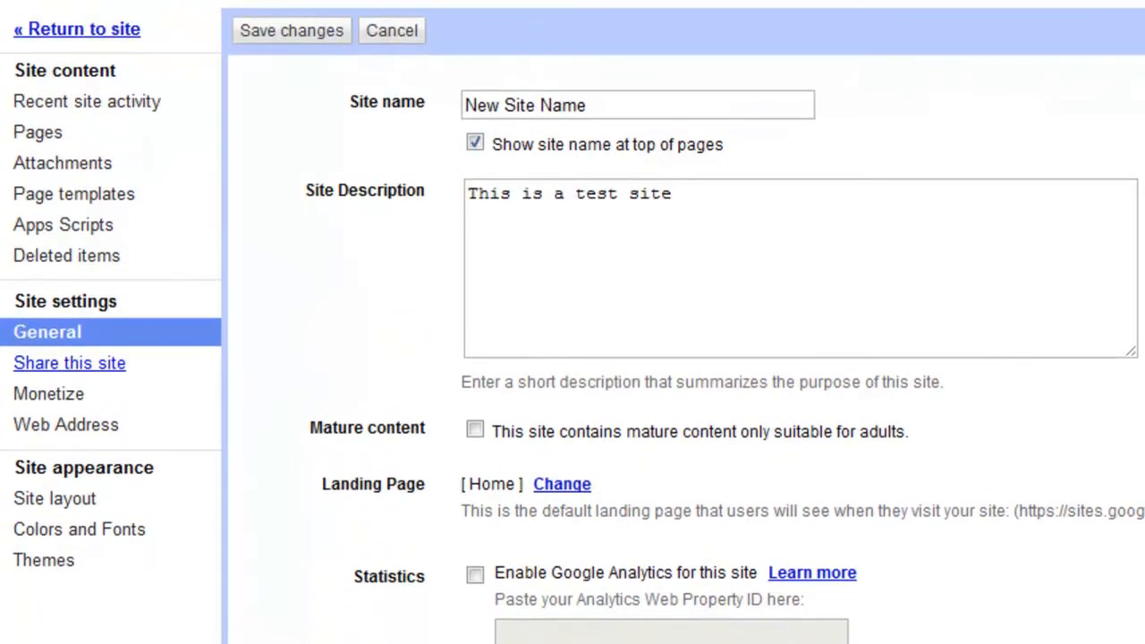
{"action": "left_click", "coordinate": [61, 371]}
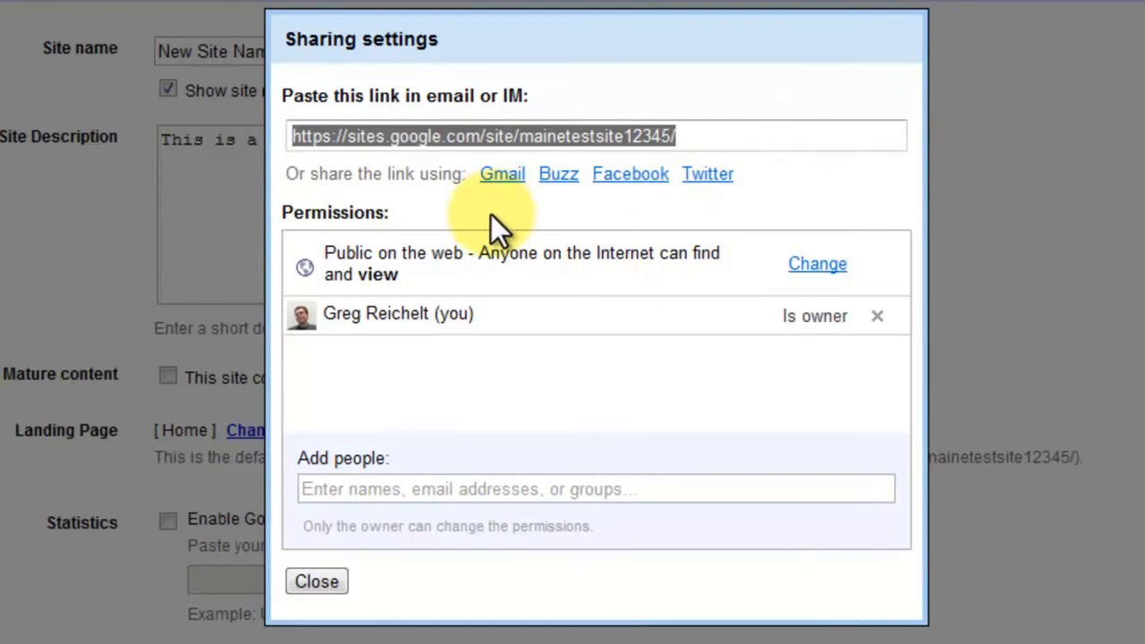
{"action": "left_click", "coordinate": [809, 268]}
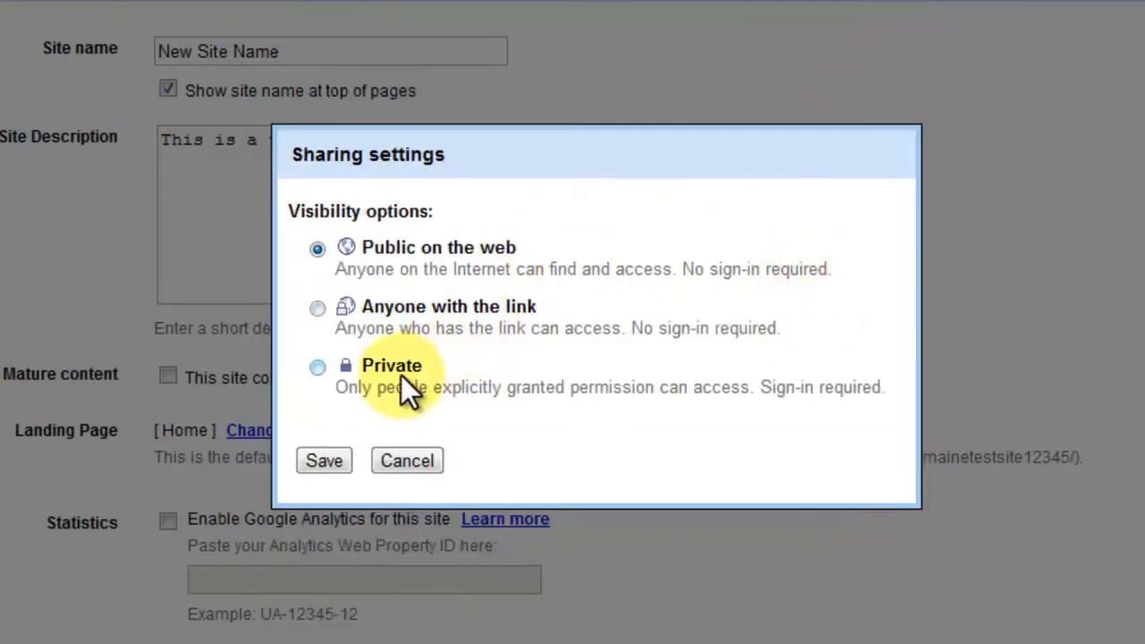
{"action": "left_click", "coordinate": [407, 461]}
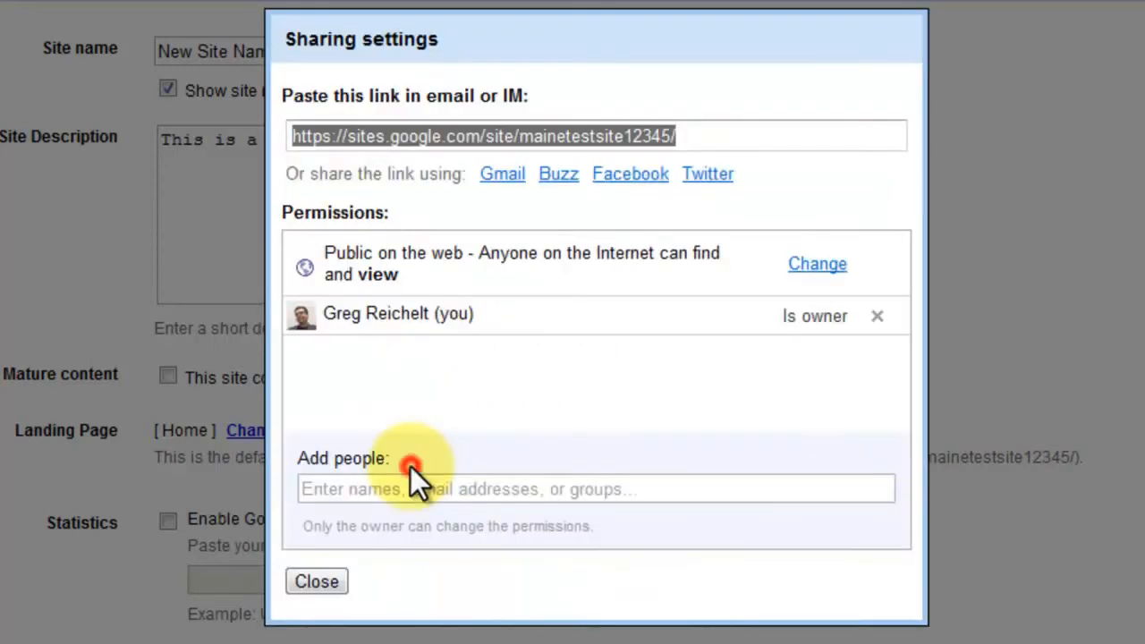
- Share the site with a contact as Can edit, including a personal message that the contact can now edit the website
{"action": "left_click", "coordinate": [409, 487]}
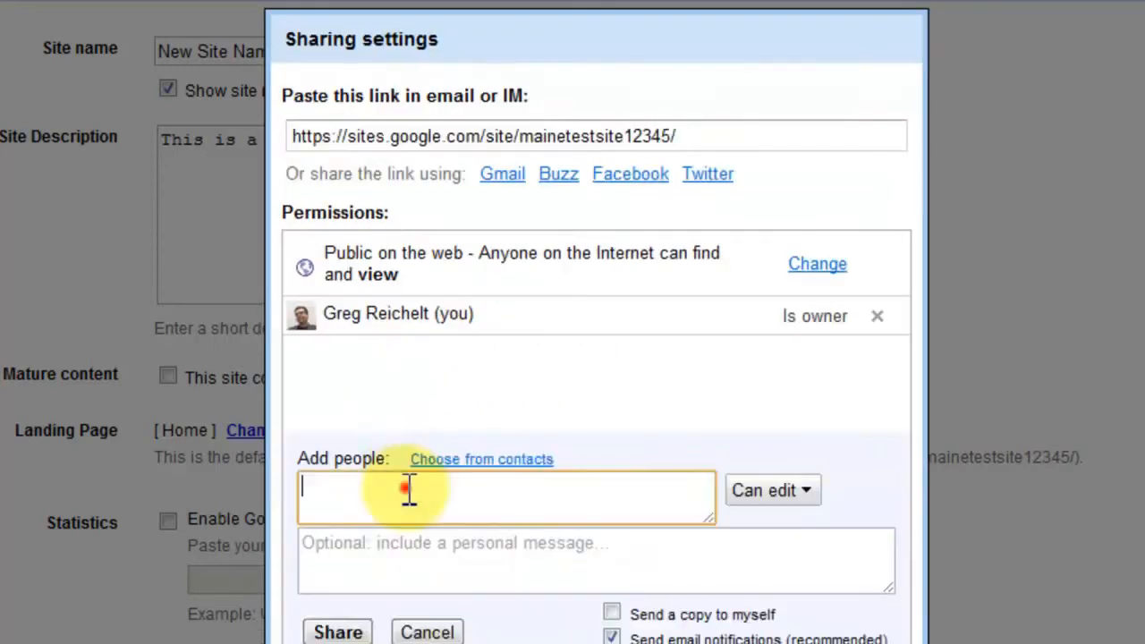
{"action": "type", "text": "ht"}
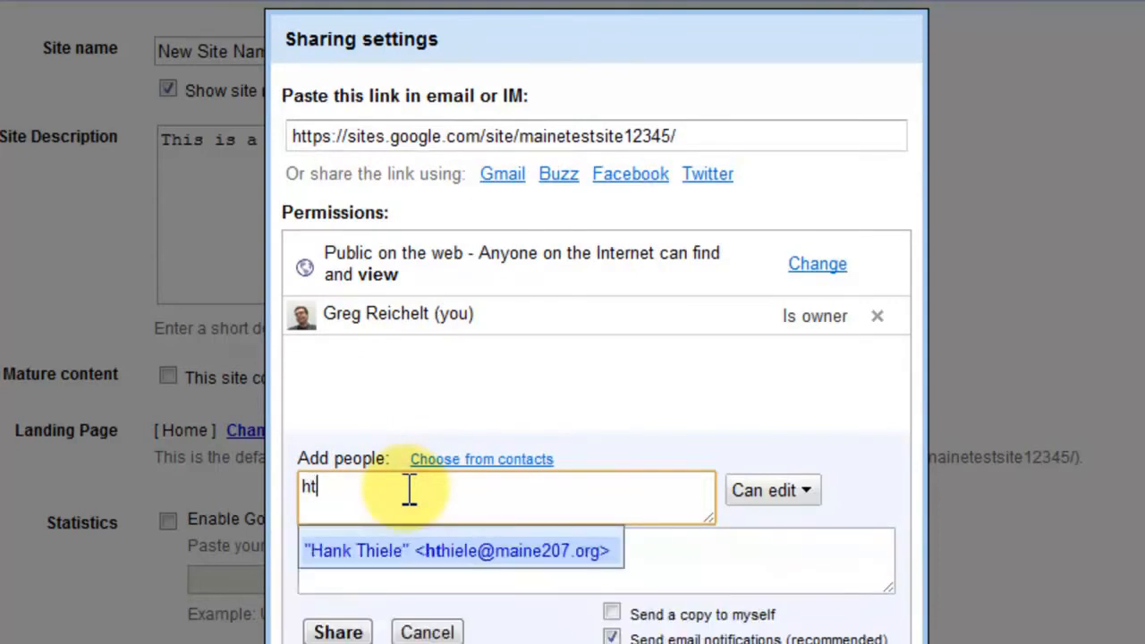
{"action": "left_click", "coordinate": [409, 553]}
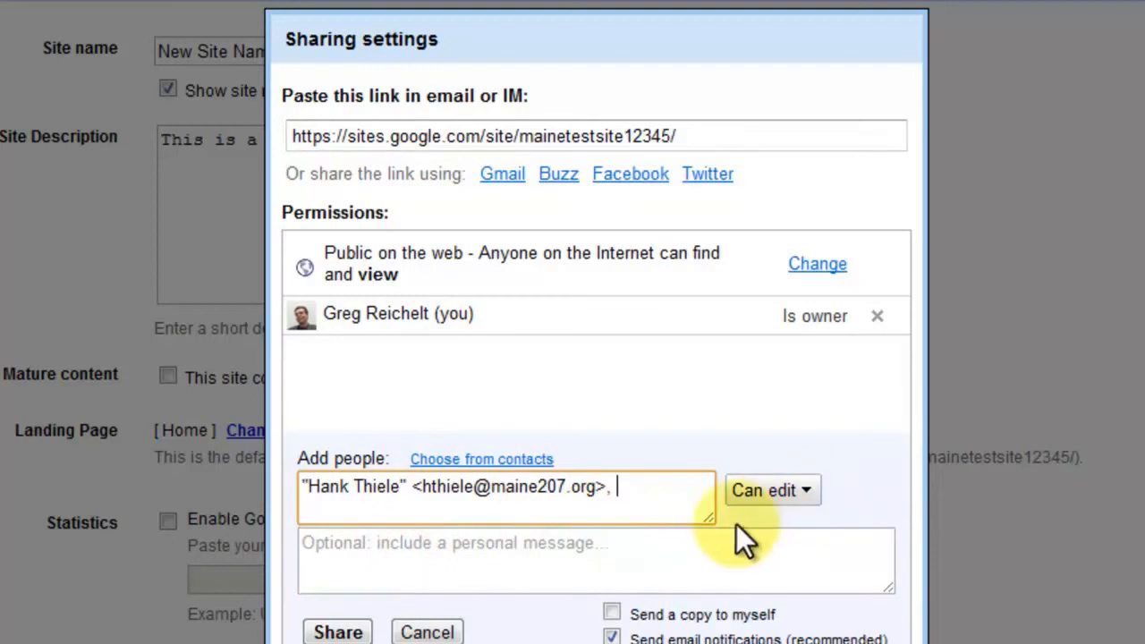
{"action": "left_click", "coordinate": [647, 546]}
{"action": "type", "text": "Now"}
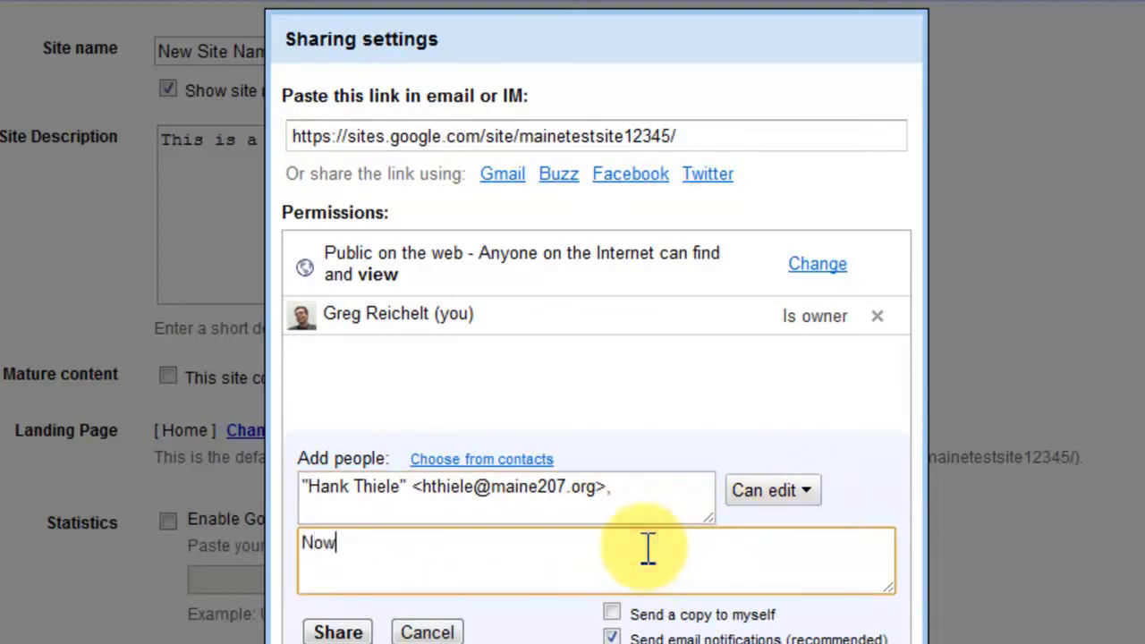
{"action": "type", "text": " Hank Can Edit The Website"}
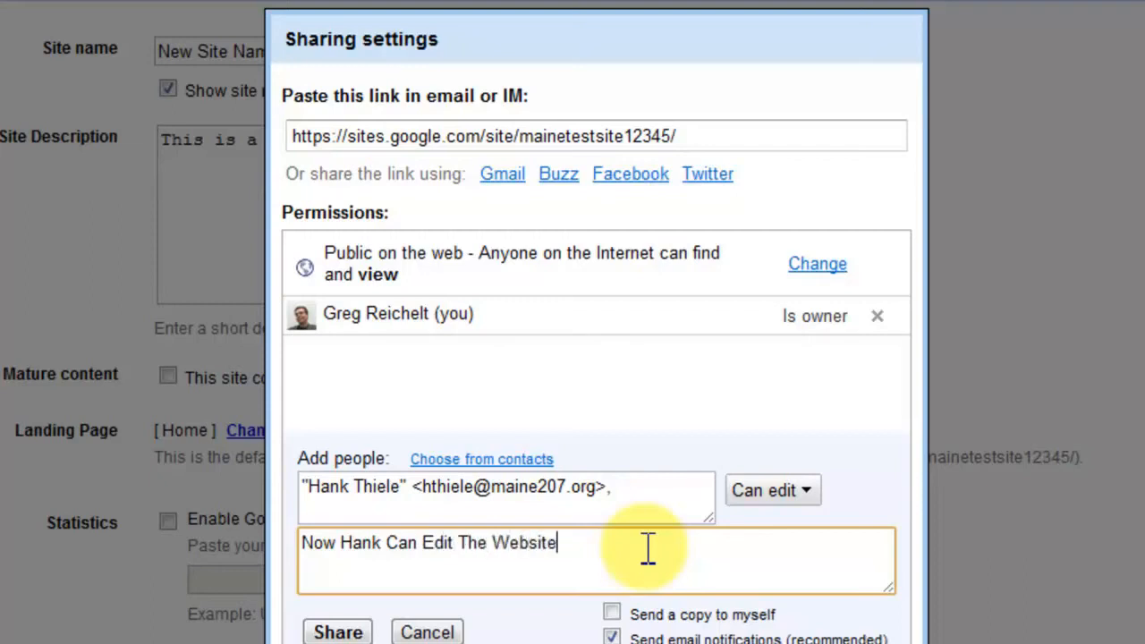
{"action": "left_click", "coordinate": [336, 631]}
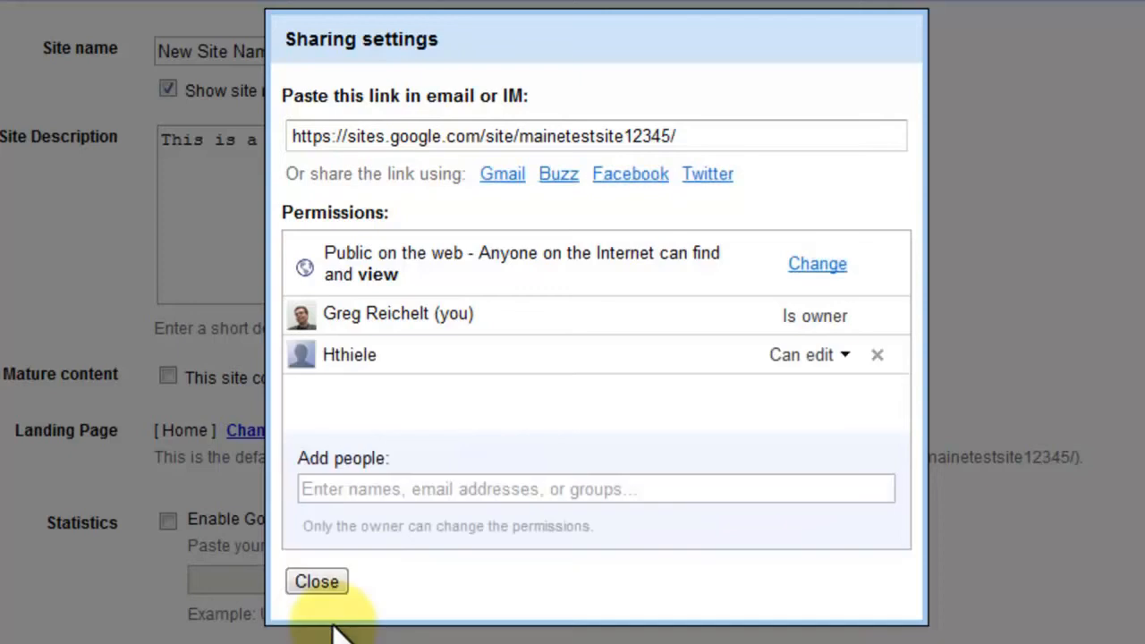
- Try making the added collaborator an owner and removing them from the permissions, and discard the unsaved changes
{"action": "left_click", "coordinate": [829, 355]}
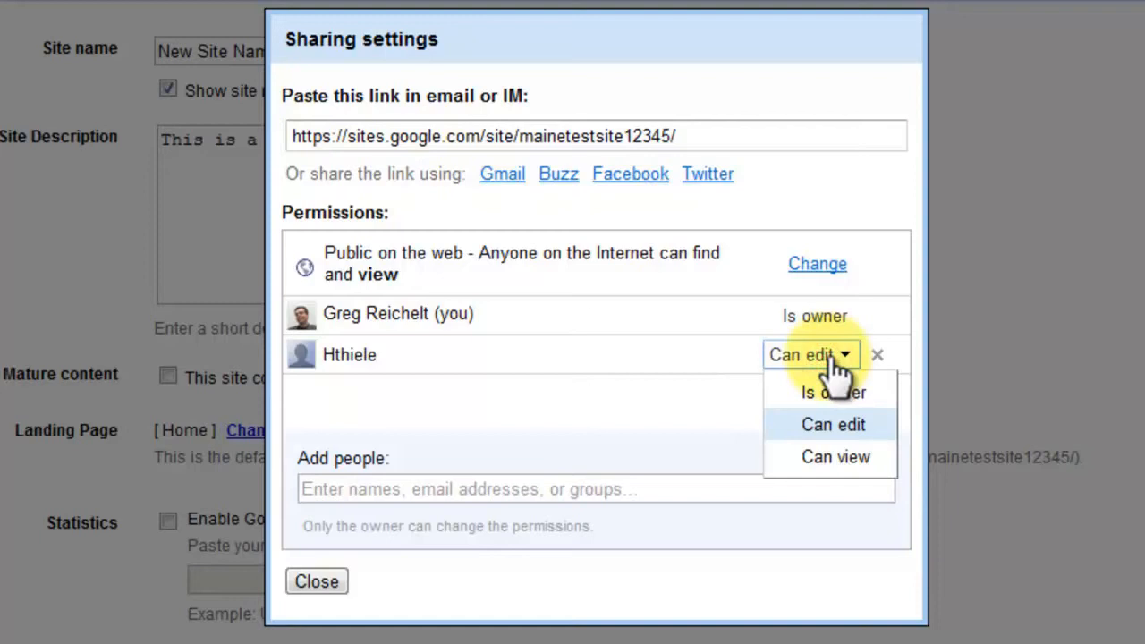
{"action": "left_click", "coordinate": [847, 395]}
{"action": "left_click", "coordinate": [814, 327]}
{"action": "left_click", "coordinate": [847, 393]}
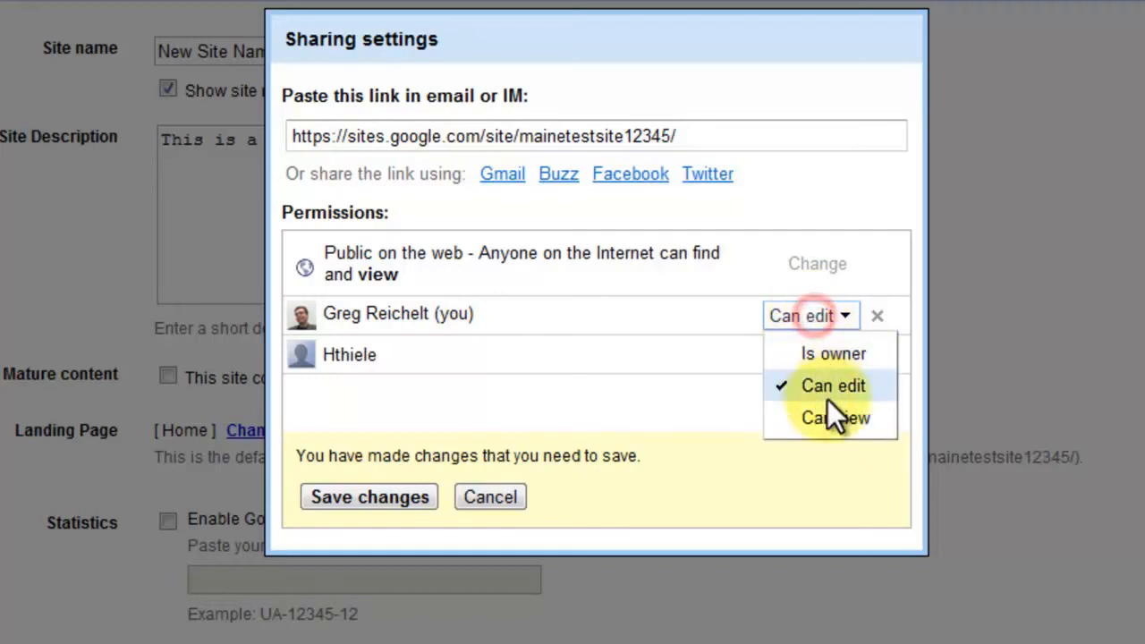
{"action": "left_click", "coordinate": [824, 362]}
{"action": "left_click", "coordinate": [877, 356]}
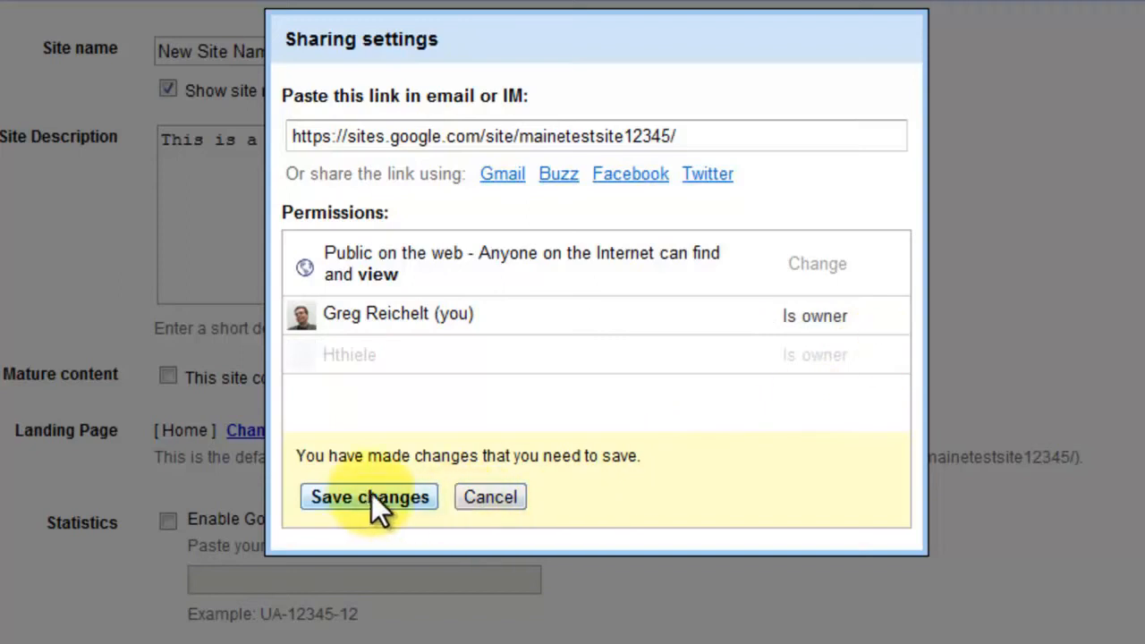
{"action": "left_click", "coordinate": [488, 496]}
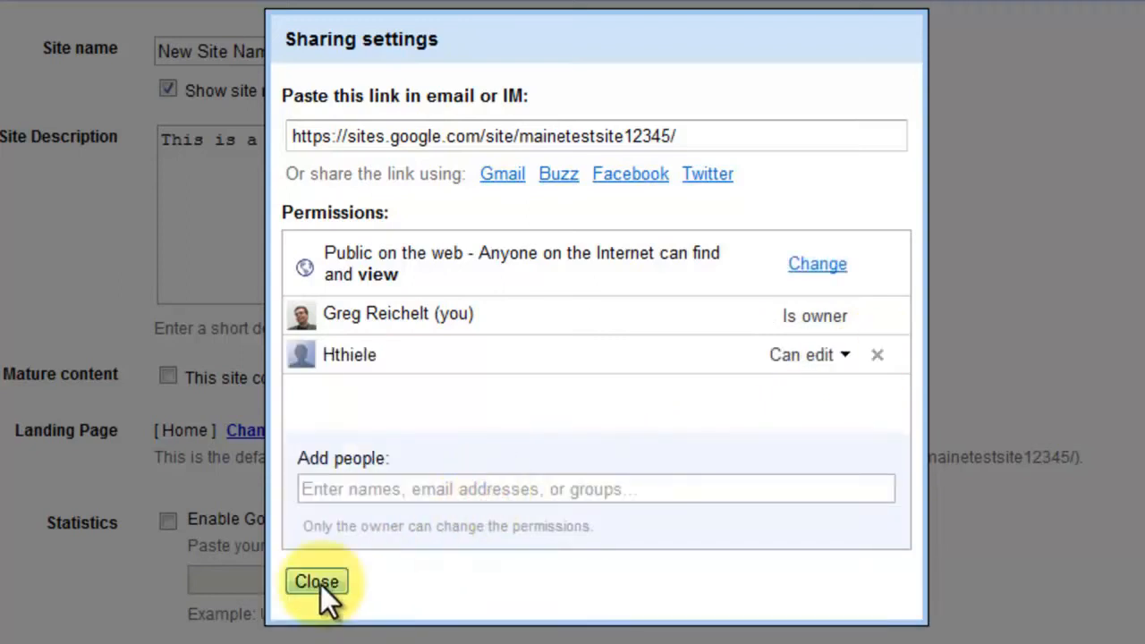
- Remove the added collaborator from the site's permissions, save the change, and close the sharing settings
{"action": "left_click", "coordinate": [878, 354]}
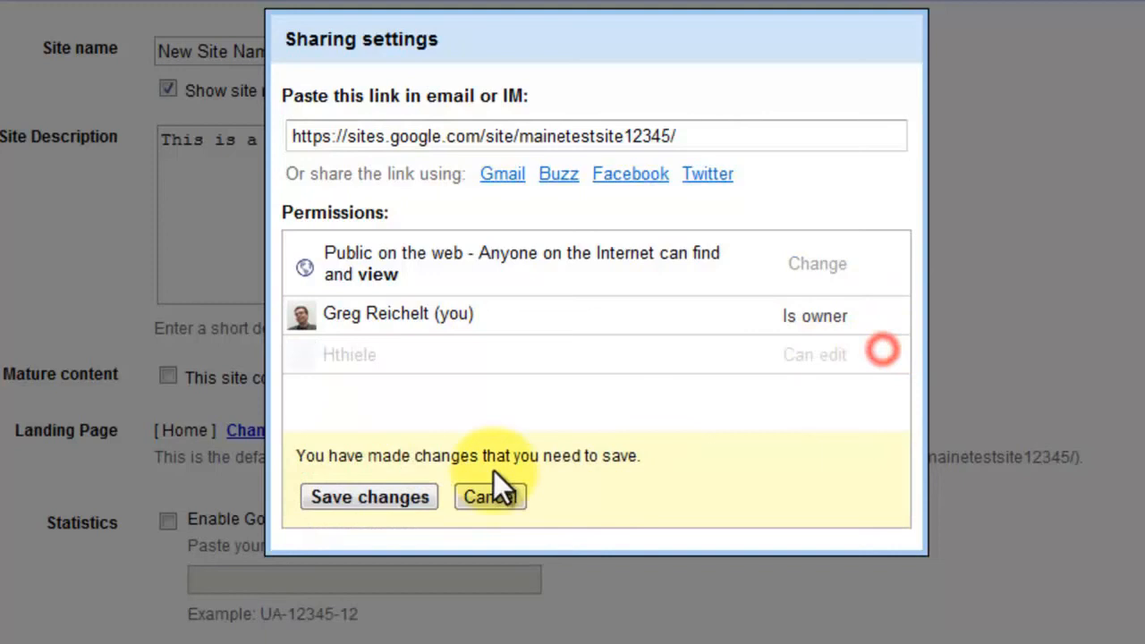
{"action": "left_click", "coordinate": [401, 495]}
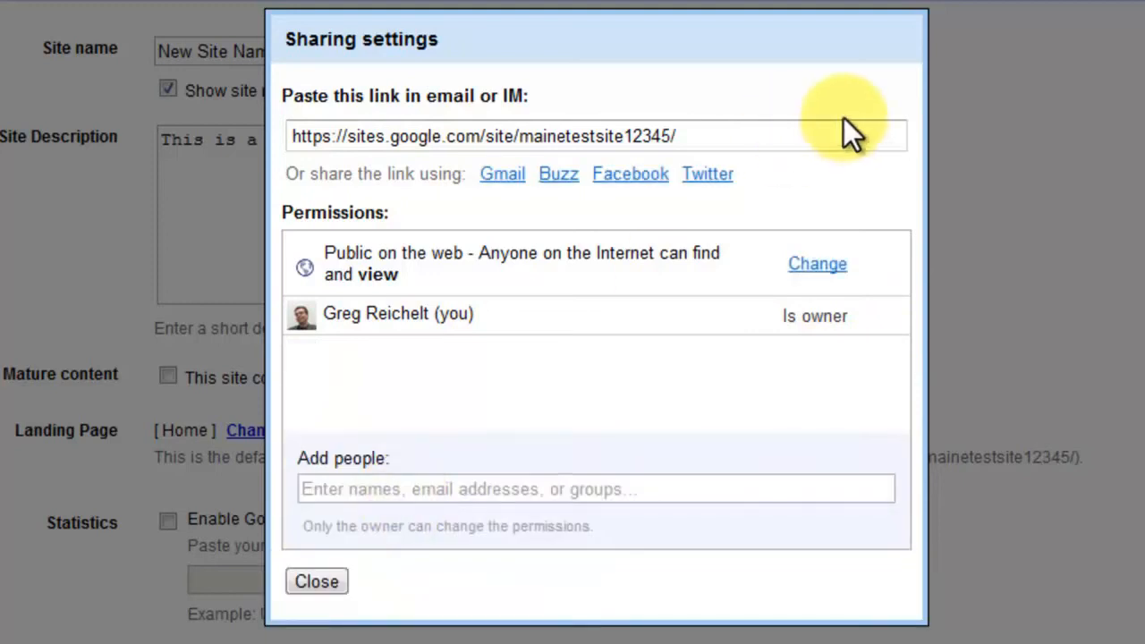
{"action": "left_click", "coordinate": [312, 580]}
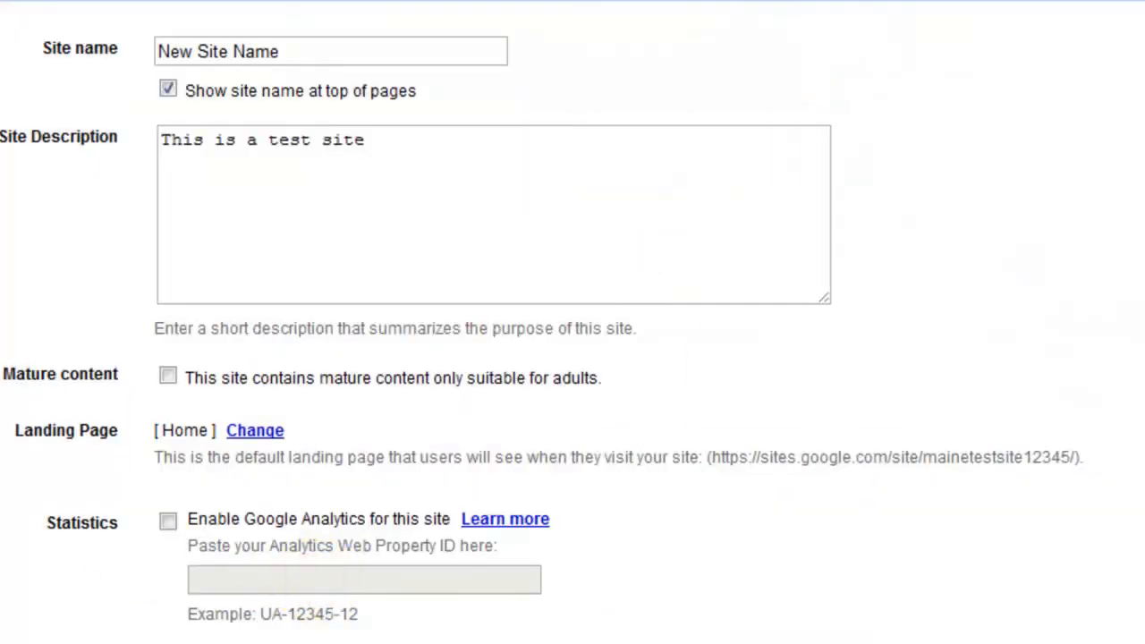
- Review the site's AdSense monetization page and its Web Address settings
{"action": "left_click", "coordinate": [77, 429]}
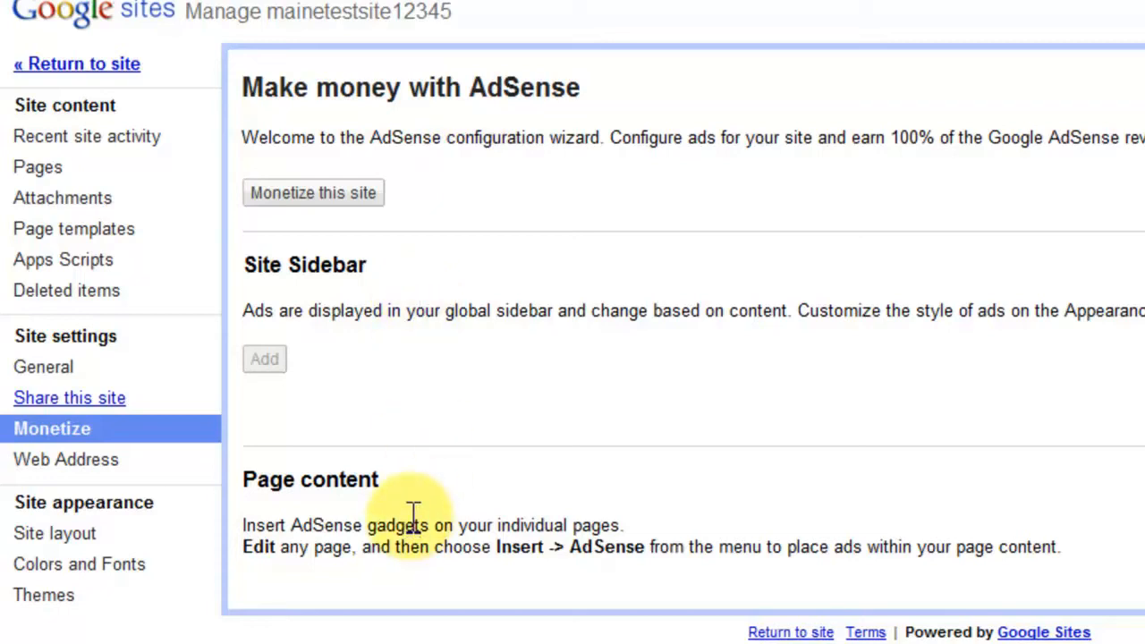
{"action": "left_click", "coordinate": [62, 463]}
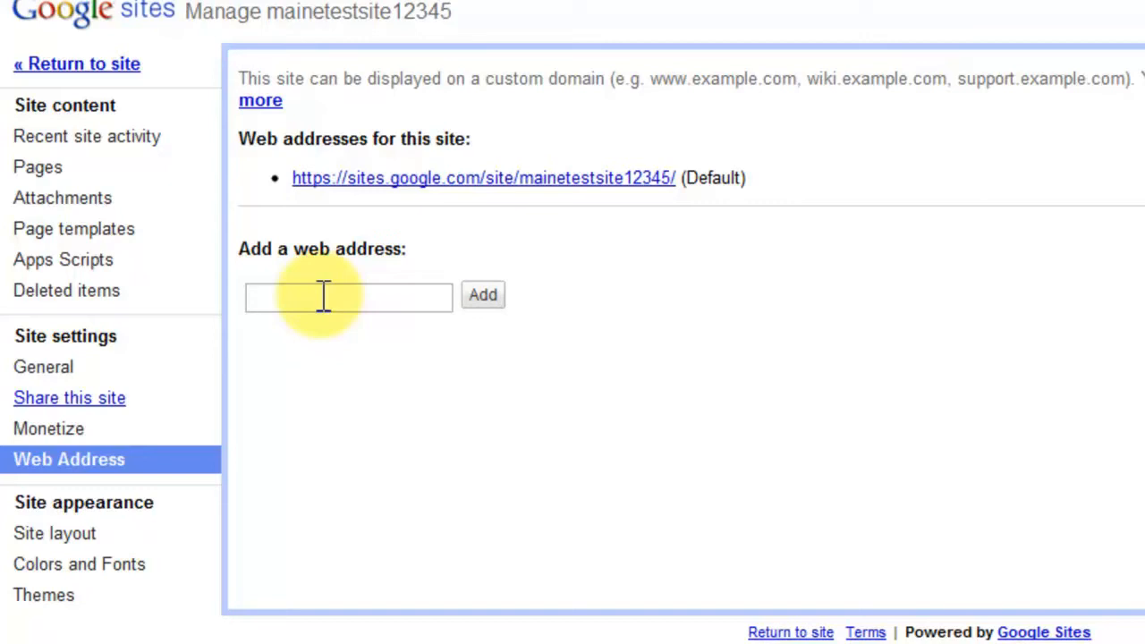
- Change the site layout to a header height of 100 pixels and a sidebar displayed on the right
{"action": "left_click", "coordinate": [81, 535]}
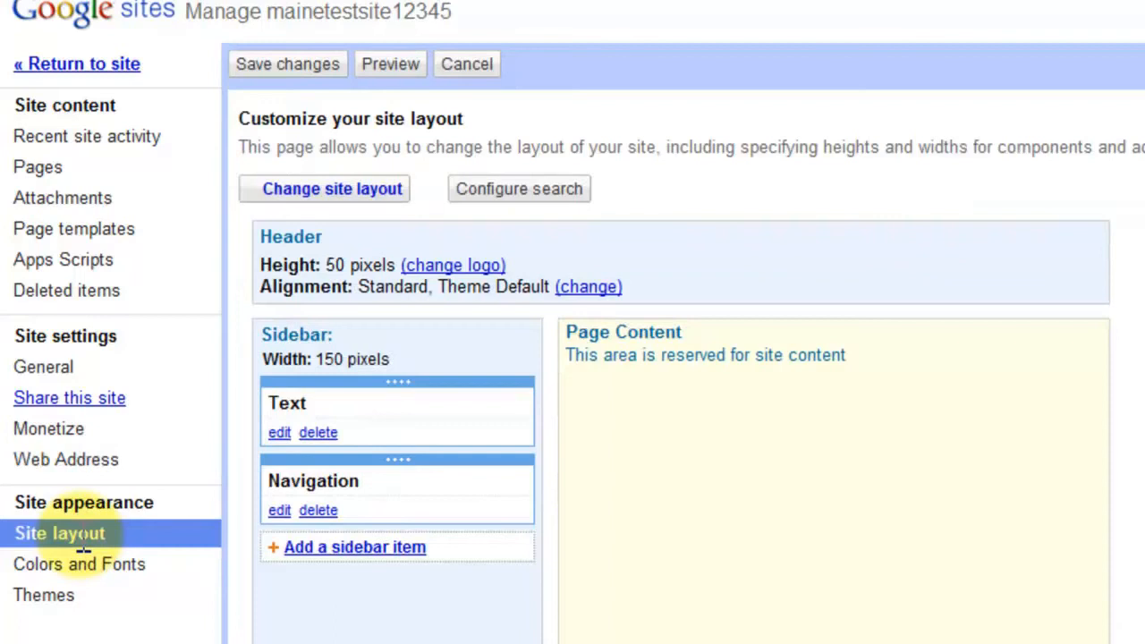
{"action": "left_click", "coordinate": [376, 206]}
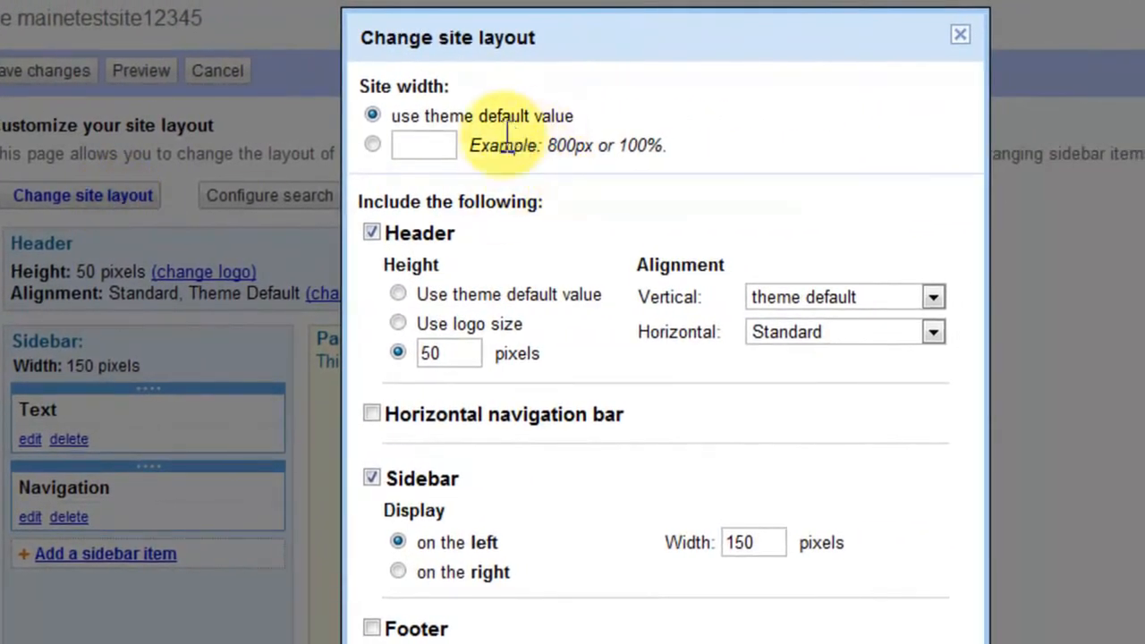
{"action": "double_click", "coordinate": [457, 358]}
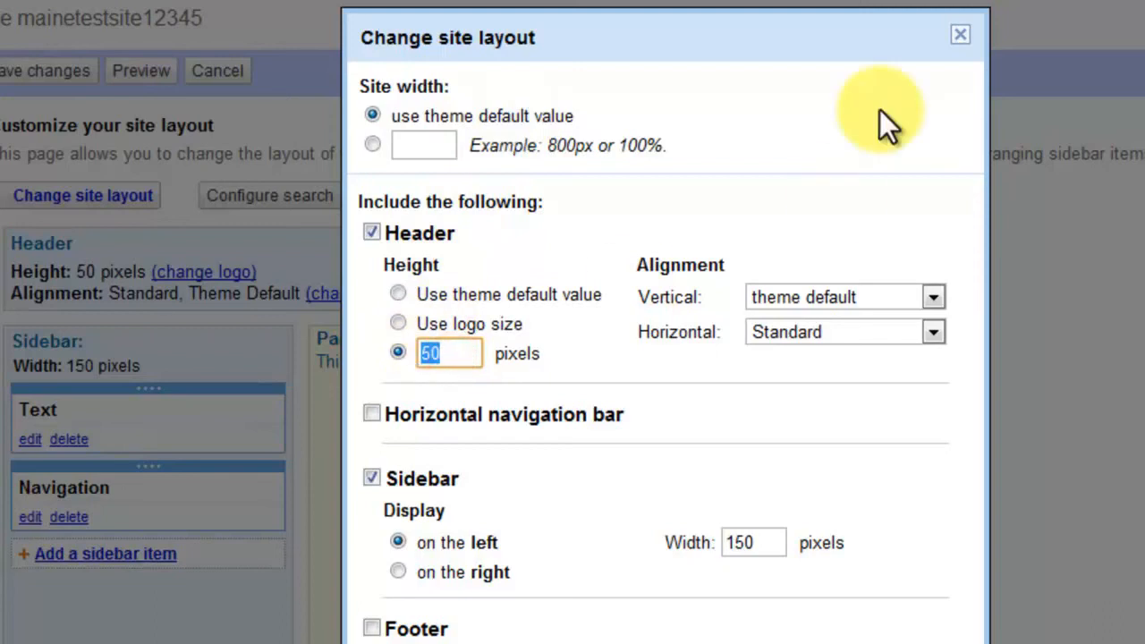
{"action": "type", "text": "100"}
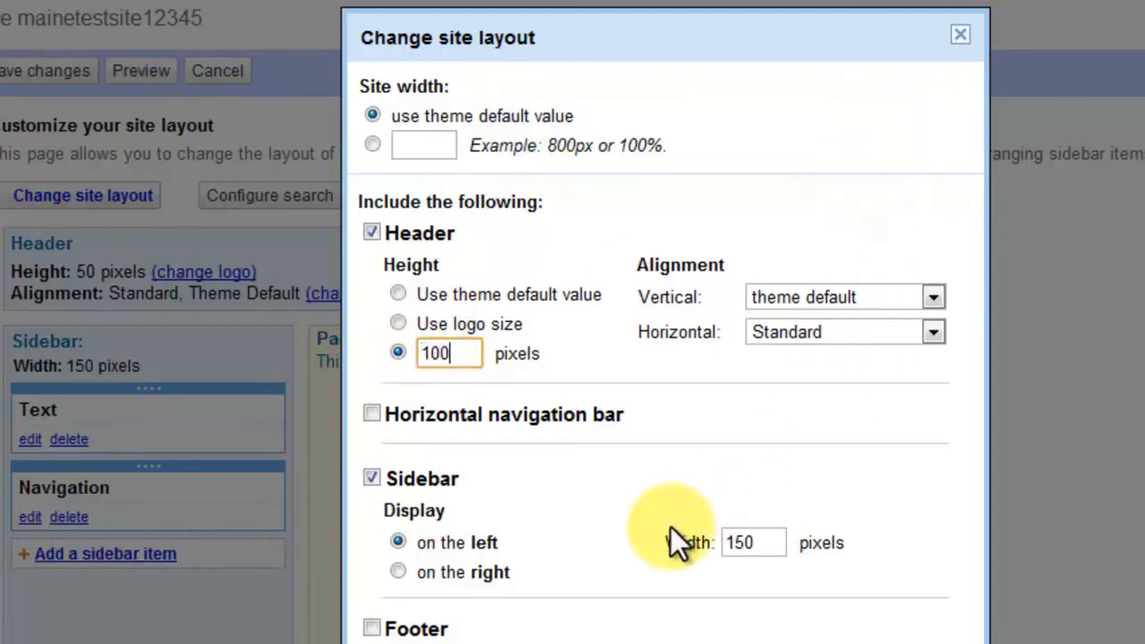
{"action": "left_click", "coordinate": [401, 572]}
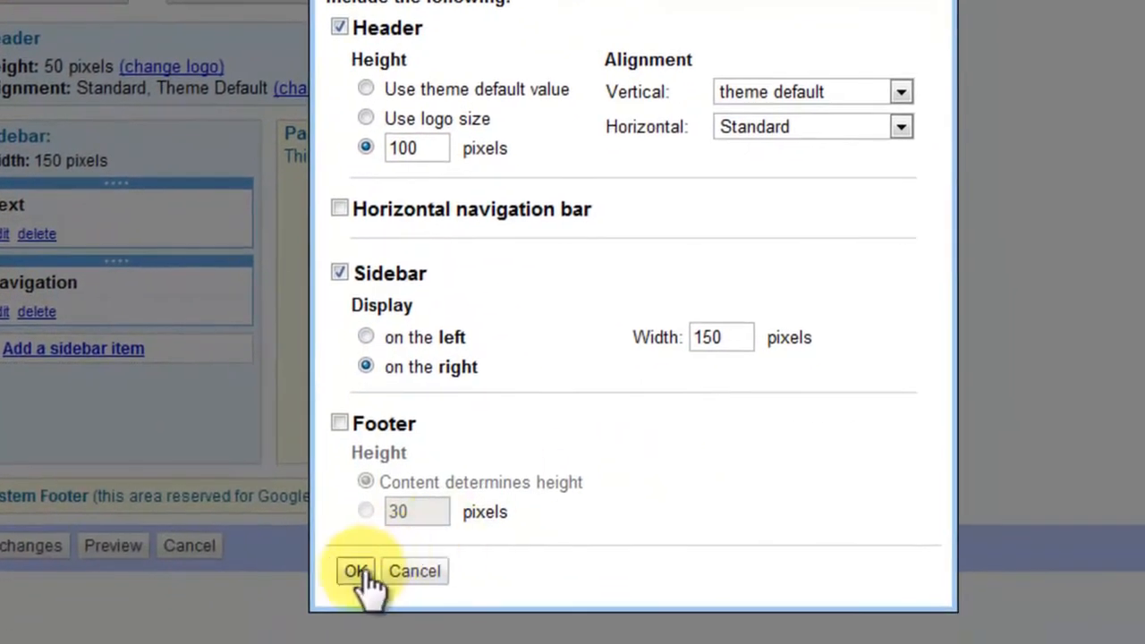
{"action": "left_click", "coordinate": [362, 573]}
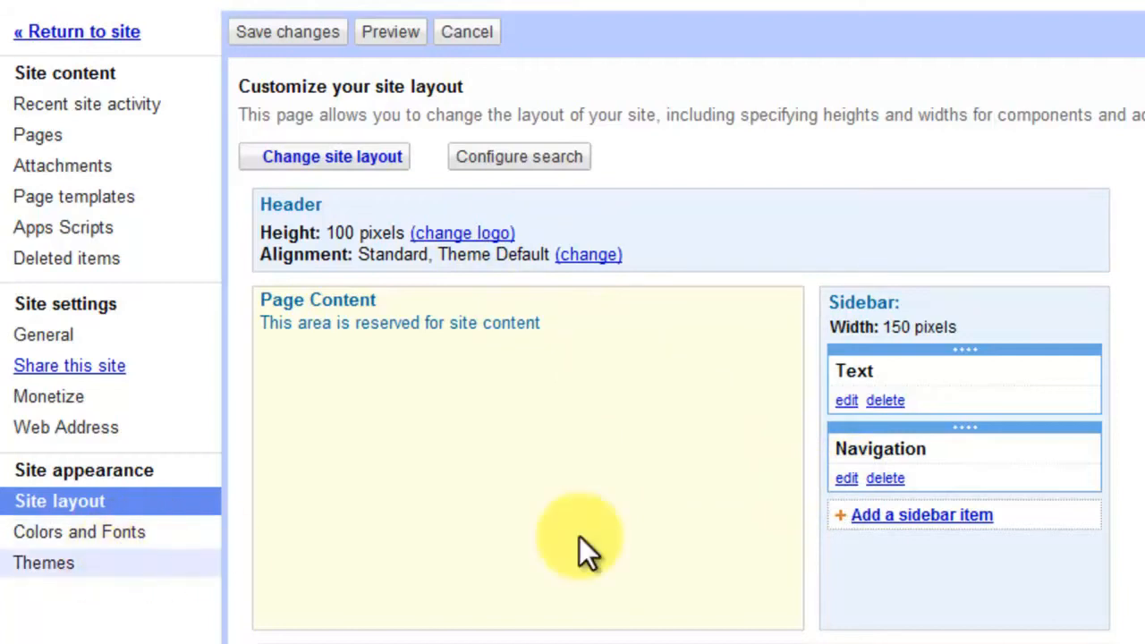
- Review the page list and options in the sidebar's Navigation configuration
{"action": "left_click", "coordinate": [847, 477]}
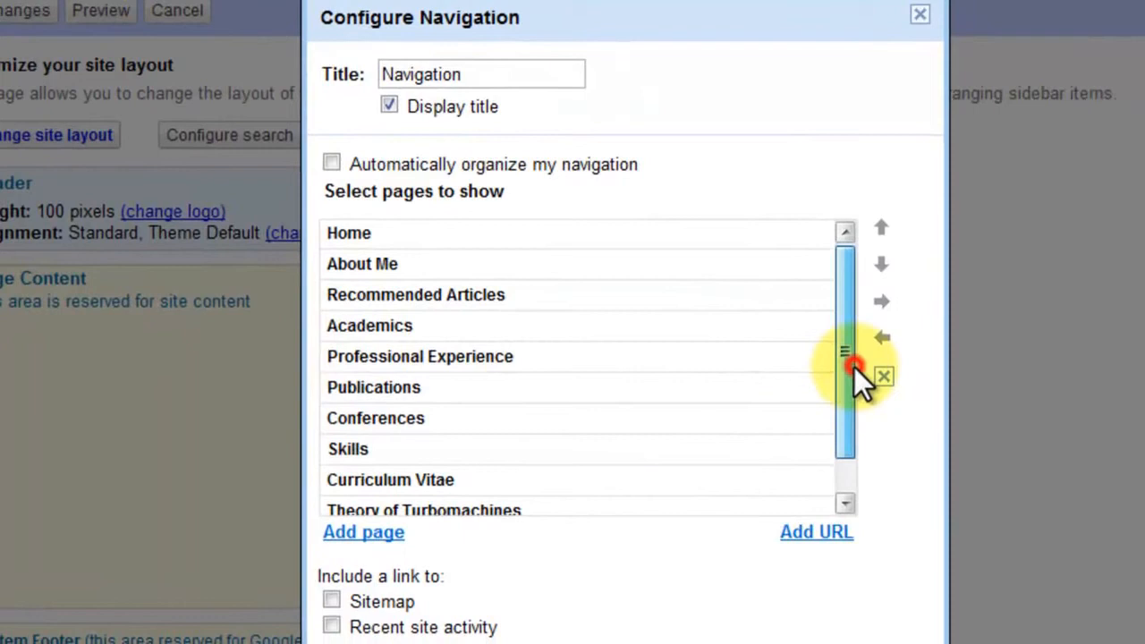
{"action": "left_click_drag", "start_coordinate": [980, 377], "coordinate": [976, 434]}
{"action": "left_click_drag", "start_coordinate": [848, 410], "coordinate": [841, 327]}
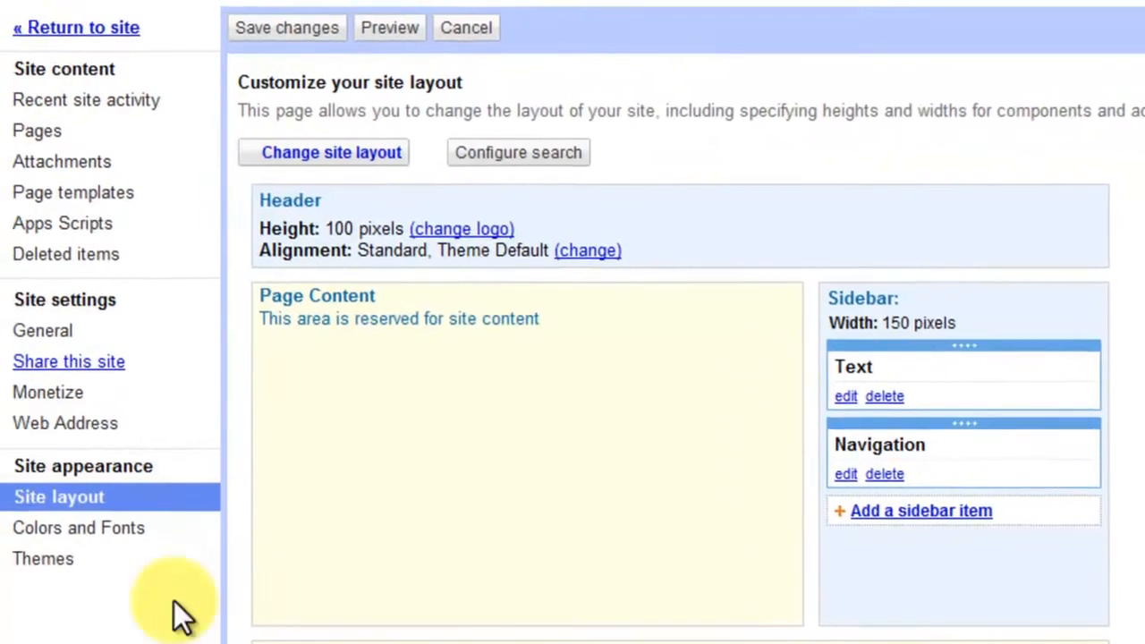
- Save the site layout changes, staying on the page when warned about leaving, and open the Colors and Fonts settings
{"action": "left_click", "coordinate": [76, 528]}
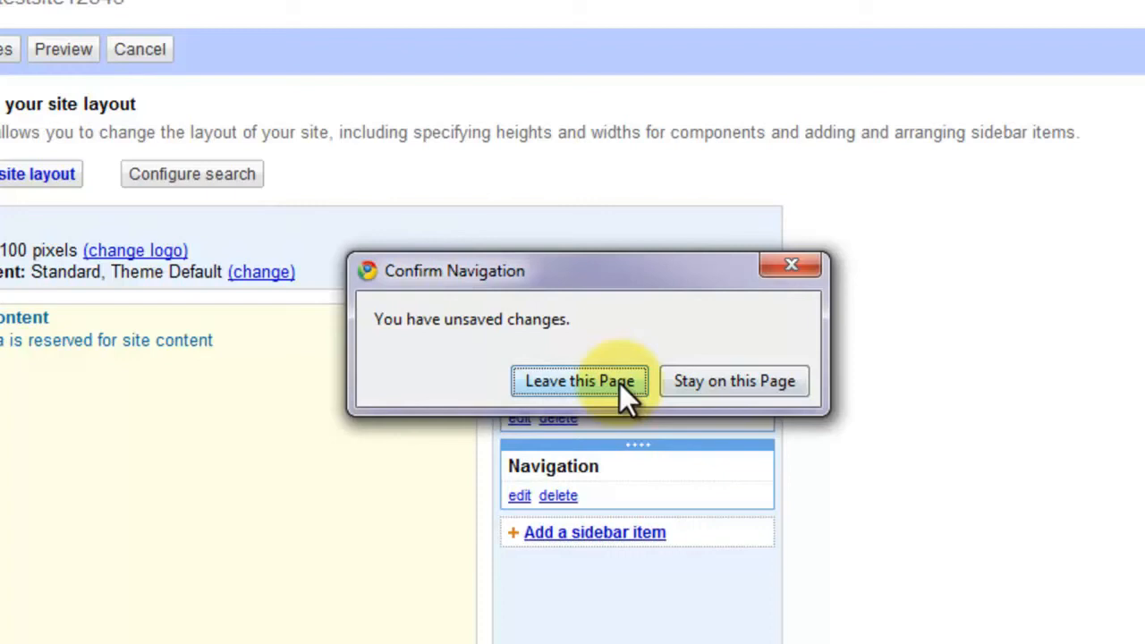
{"action": "left_click", "coordinate": [702, 384]}
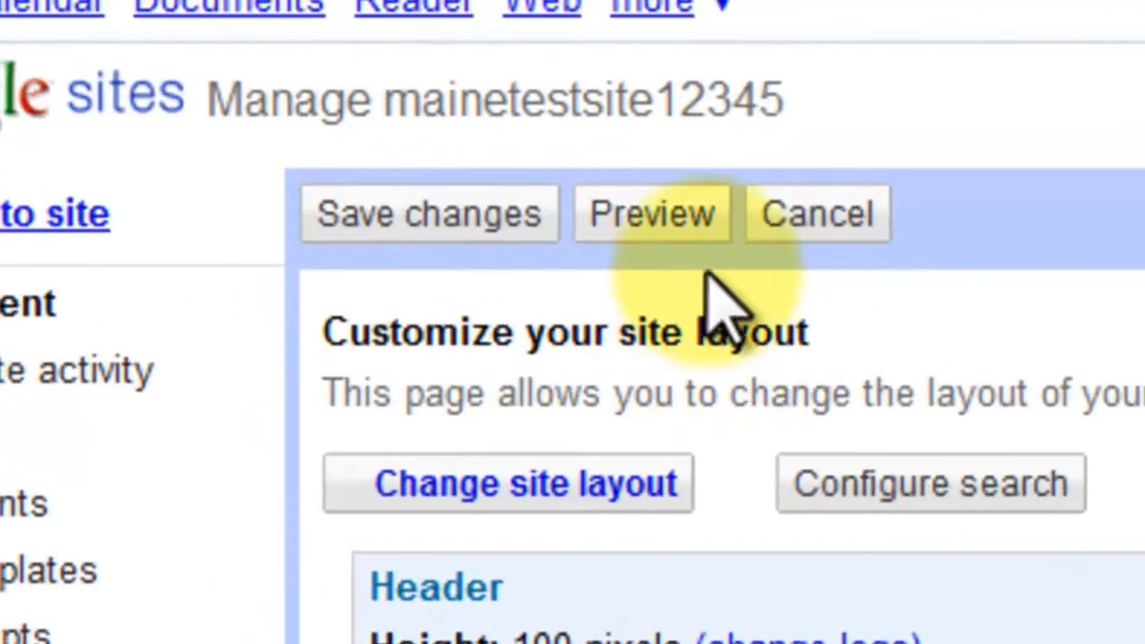
{"action": "left_click", "coordinate": [496, 219]}
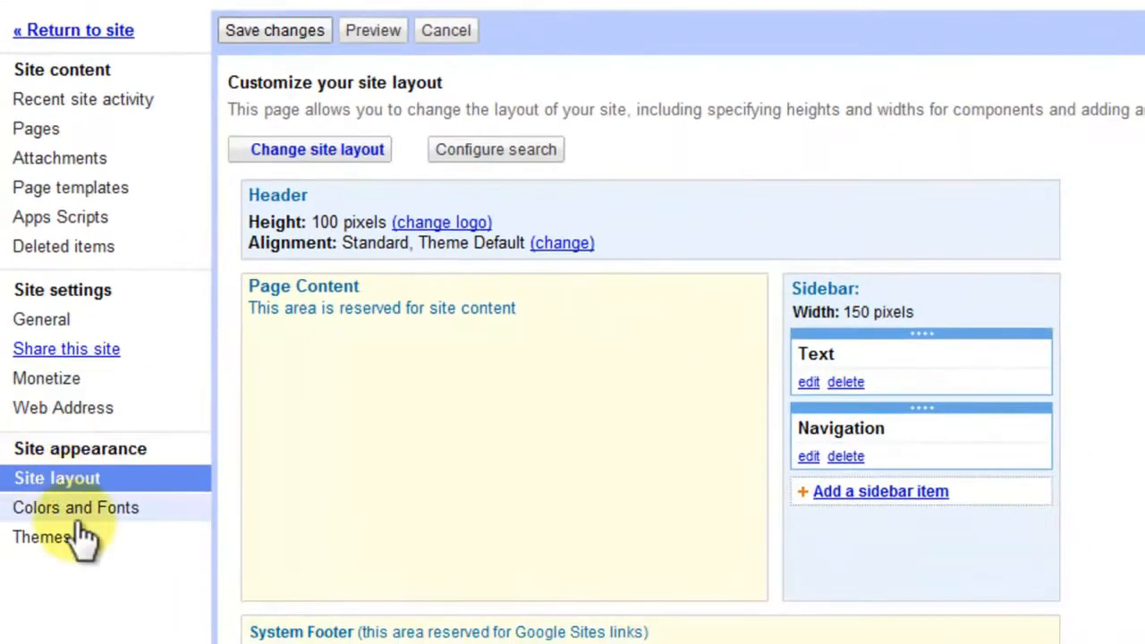
{"action": "left_click", "coordinate": [76, 518]}
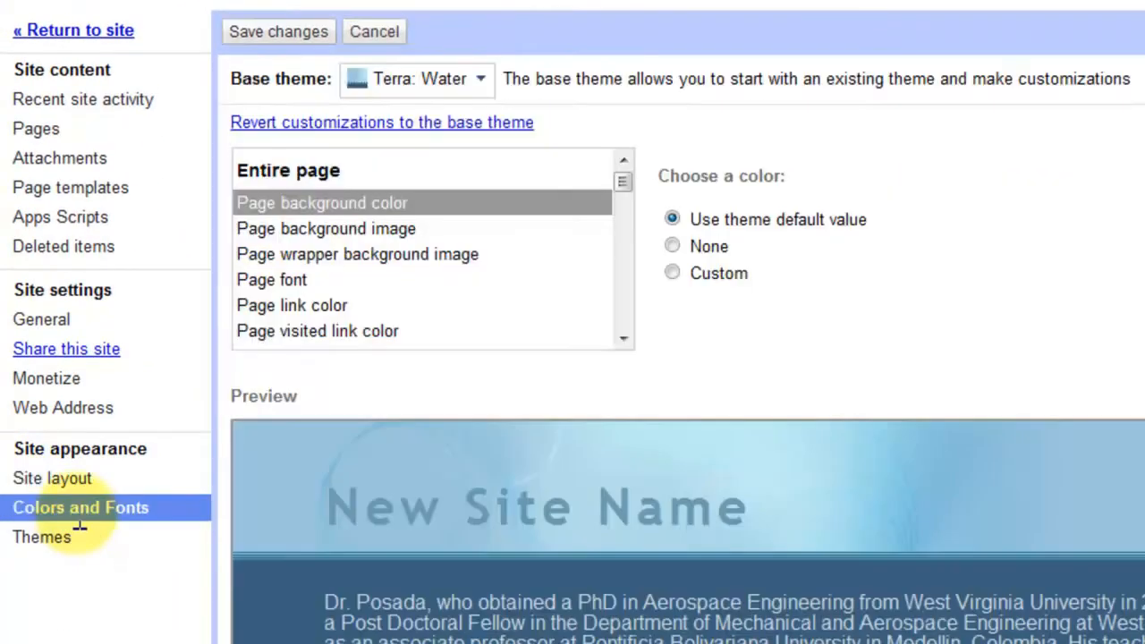
{"action": "scroll", "coordinate": [1136, 268], "scroll_direction": "down", "scroll_amount": 2}
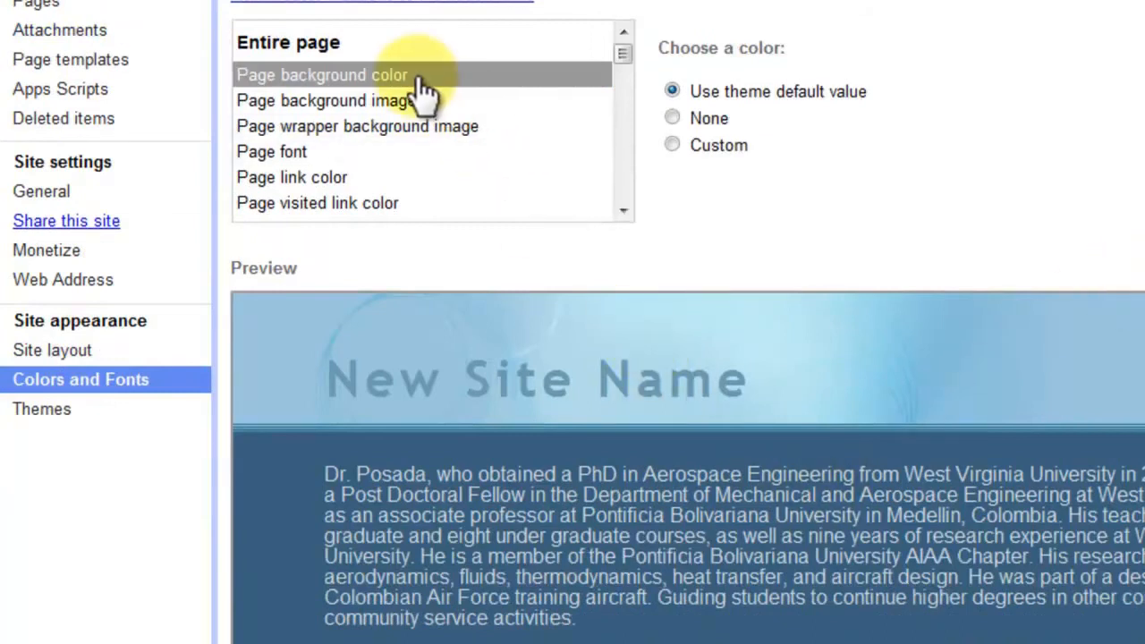
{"action": "scroll", "coordinate": [424, 89], "scroll_direction": "up", "scroll_amount": 2}
- Try out the Iceberg and Slate base themes for the site
{"action": "left_click", "coordinate": [465, 54]}
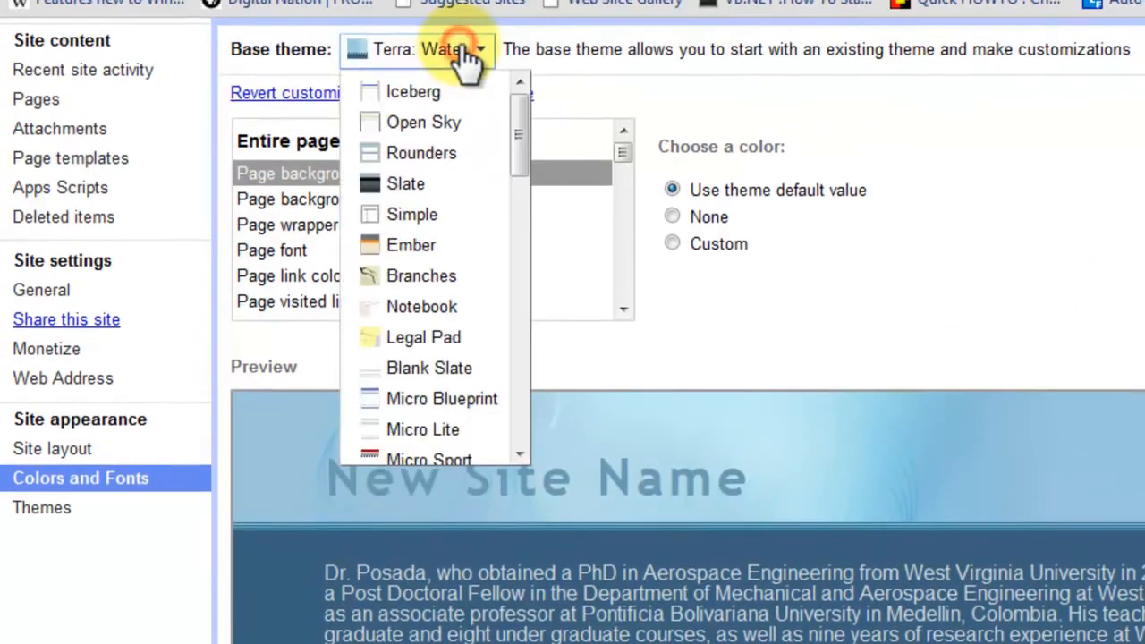
{"action": "left_click", "coordinate": [446, 90]}
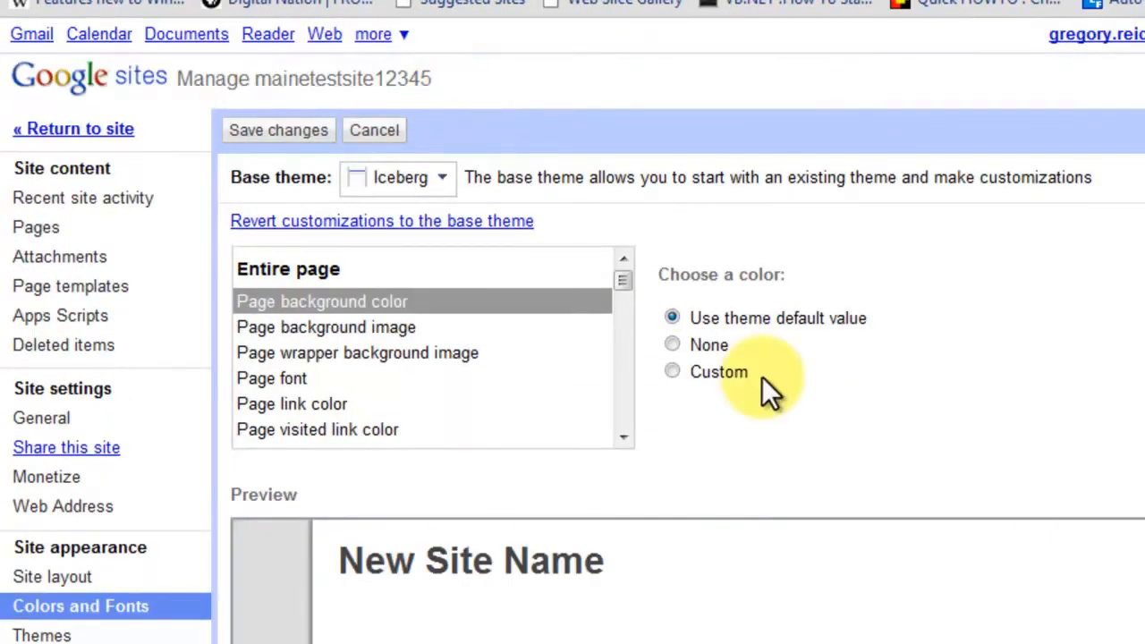
{"action": "left_click", "coordinate": [444, 181]}
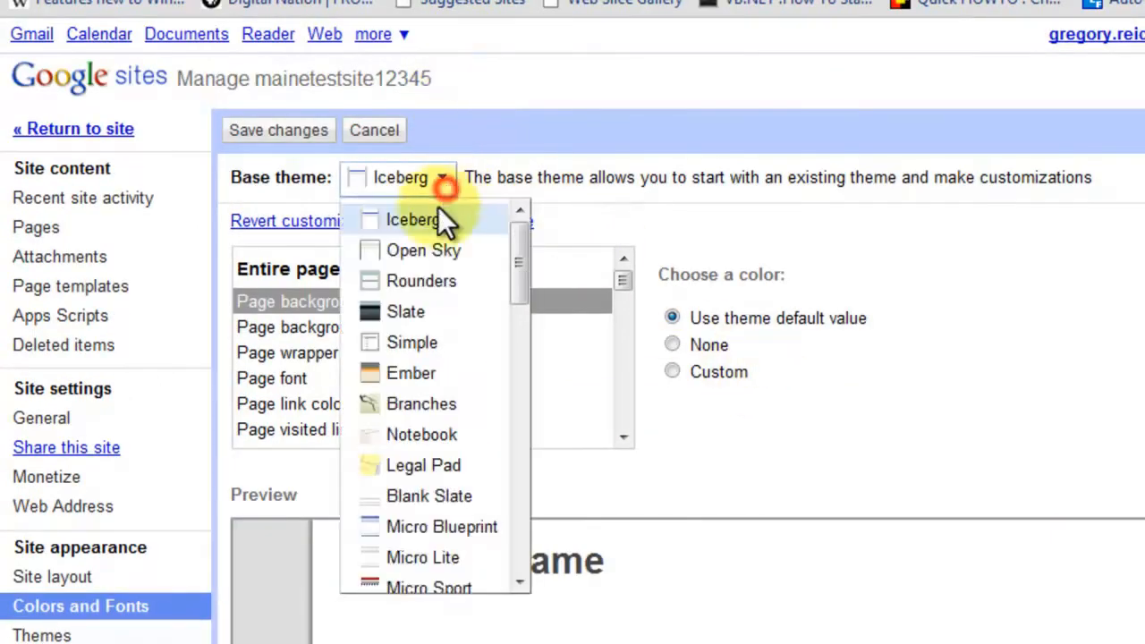
{"action": "left_click", "coordinate": [456, 319]}
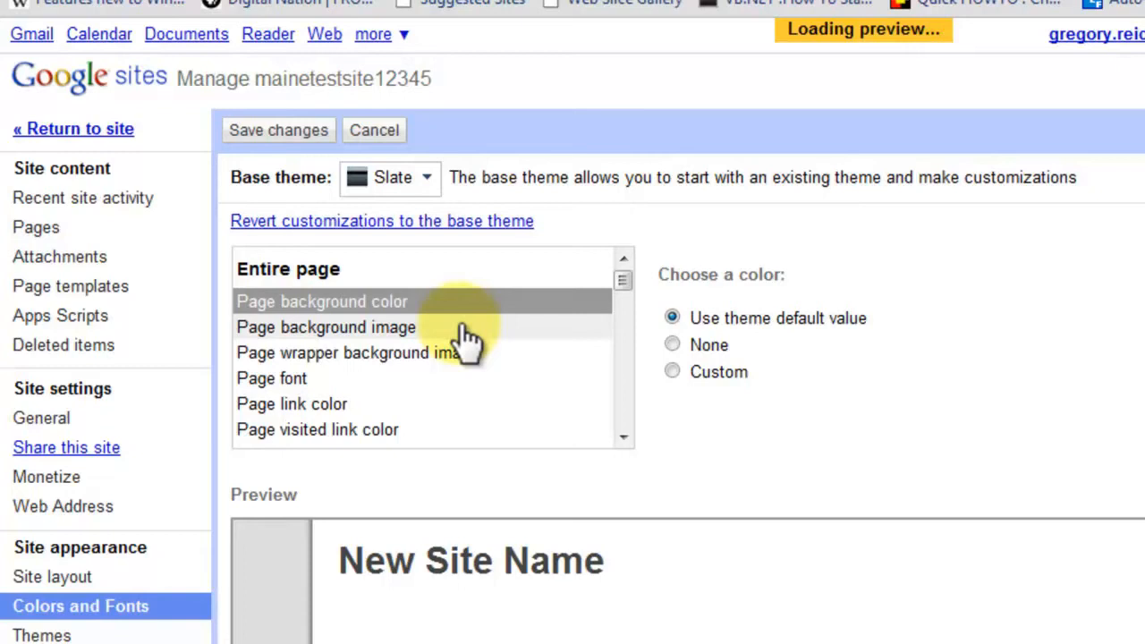
- Set the site's base theme to Vinyl Panel and look over the theme preview
{"action": "left_click", "coordinate": [440, 210]}
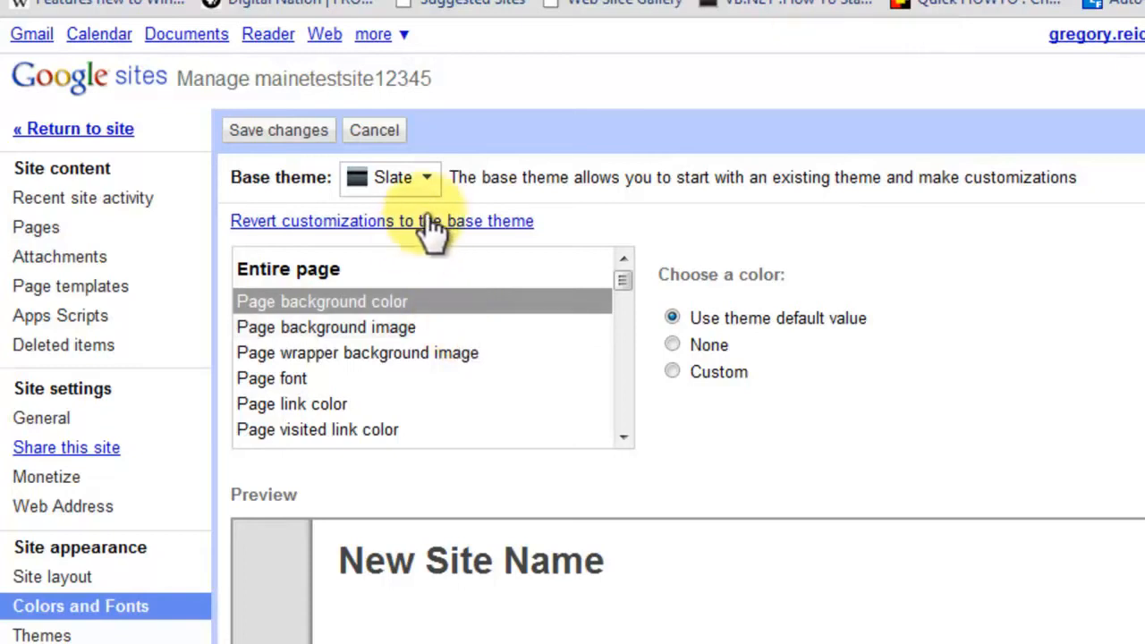
{"action": "left_click", "coordinate": [433, 204]}
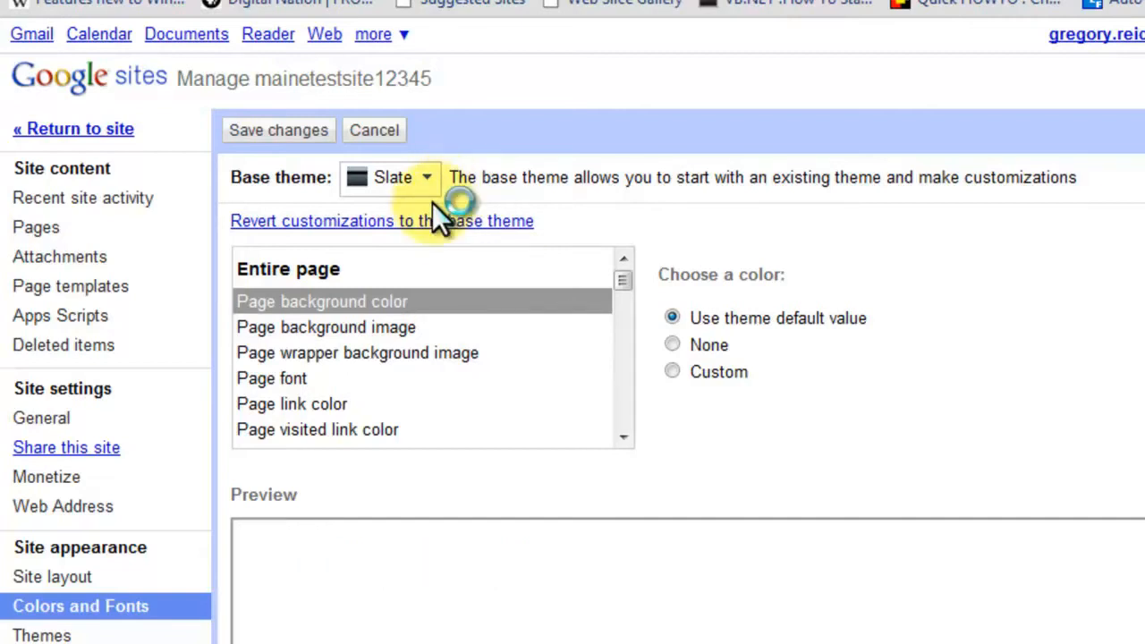
{"action": "left_click", "coordinate": [402, 193]}
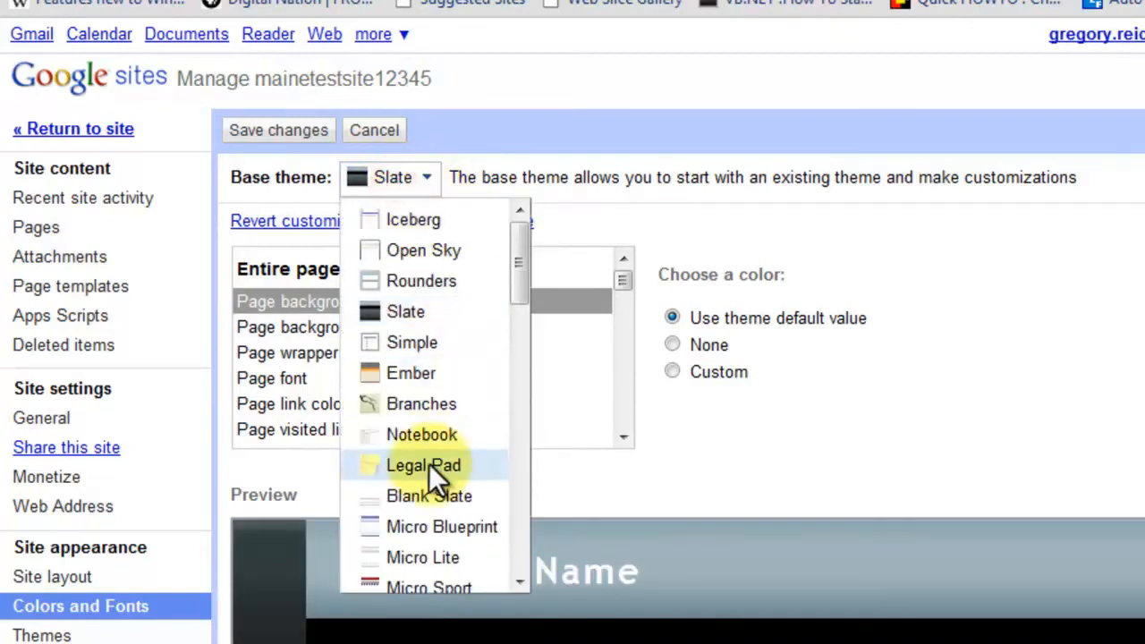
{"action": "scroll", "coordinate": [431, 483], "scroll_direction": "down", "scroll_amount": 3}
{"action": "left_click", "coordinate": [433, 454]}
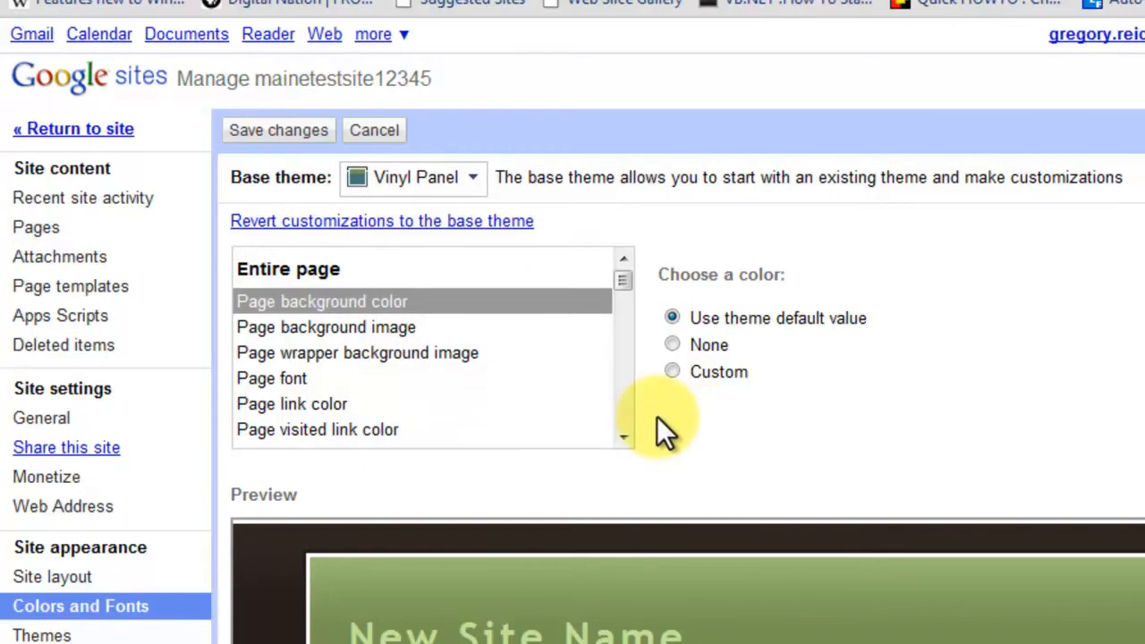
{"action": "left_click", "coordinate": [1066, 363]}
{"action": "scroll", "coordinate": [791, 282], "scroll_direction": "down", "scroll_amount": 3}
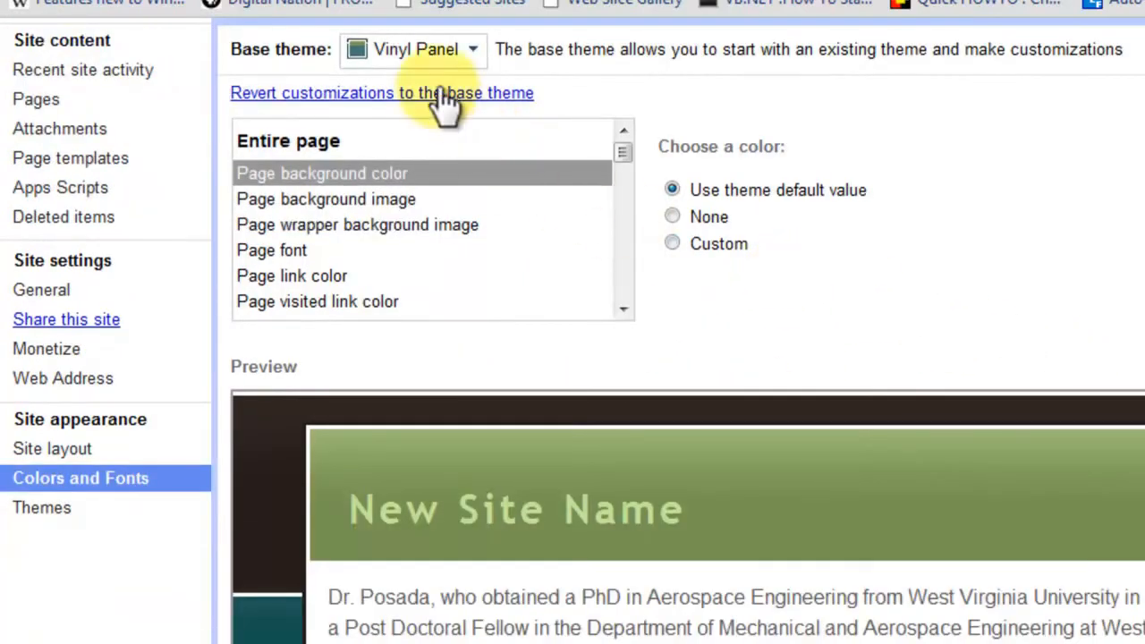
{"action": "scroll", "coordinate": [1009, 268], "scroll_direction": "down", "scroll_amount": 3}
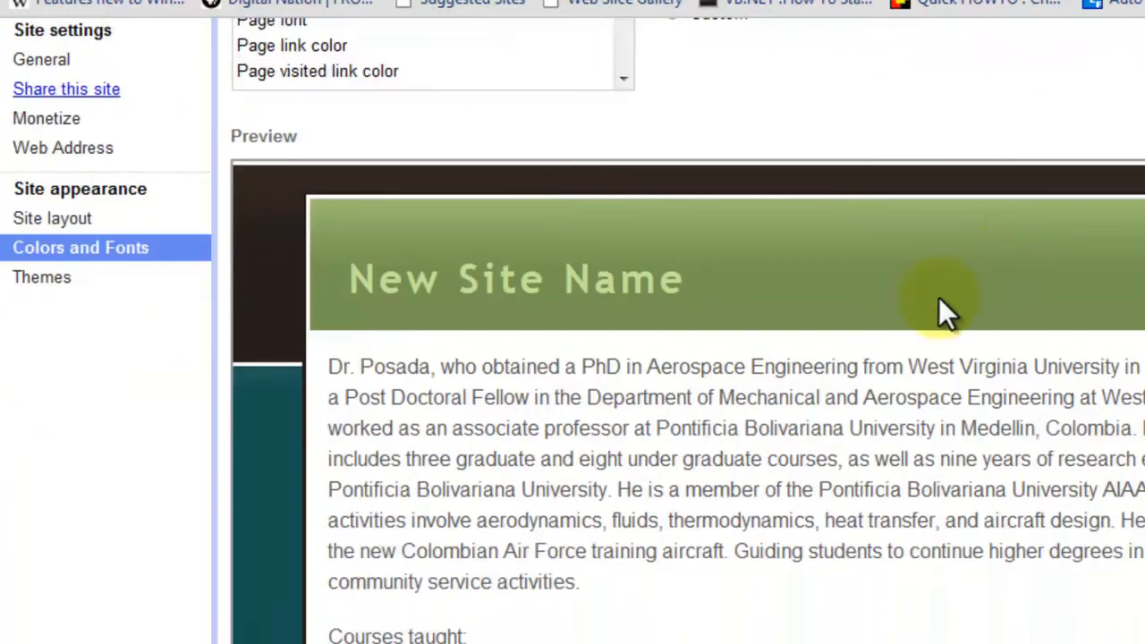
{"action": "scroll", "coordinate": [537, 385], "scroll_direction": "up", "scroll_amount": 3}
{"action": "scroll", "coordinate": [268, 424], "scroll_direction": "up", "scroll_amount": 3}
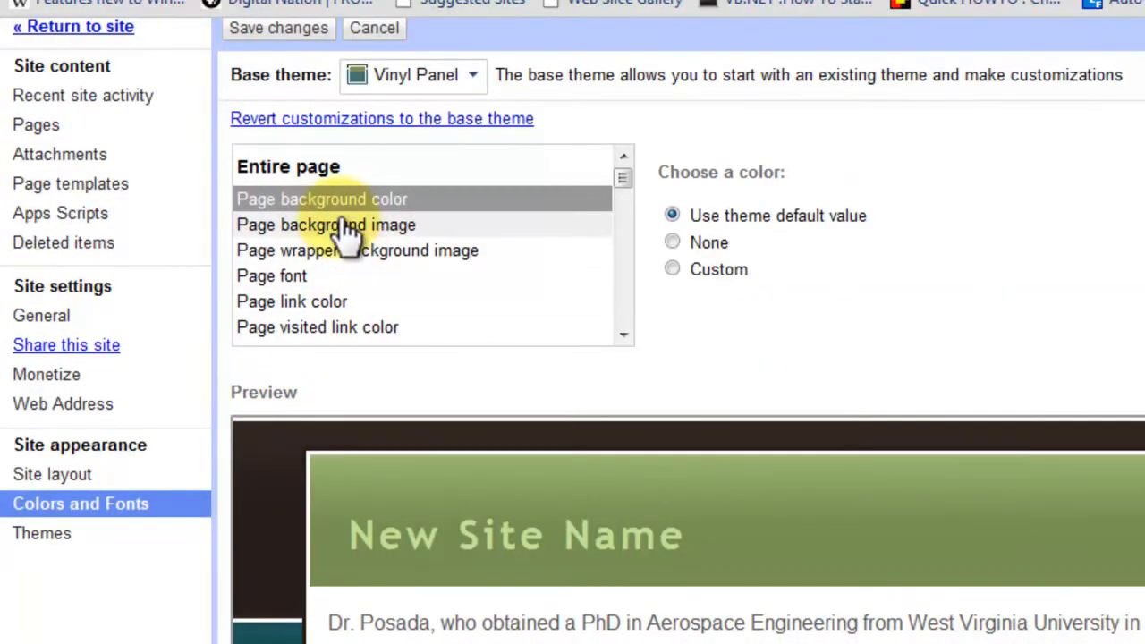
- Try Verdana and Trebuchet as the page font, and set it to Courier New
{"action": "left_click", "coordinate": [449, 229]}
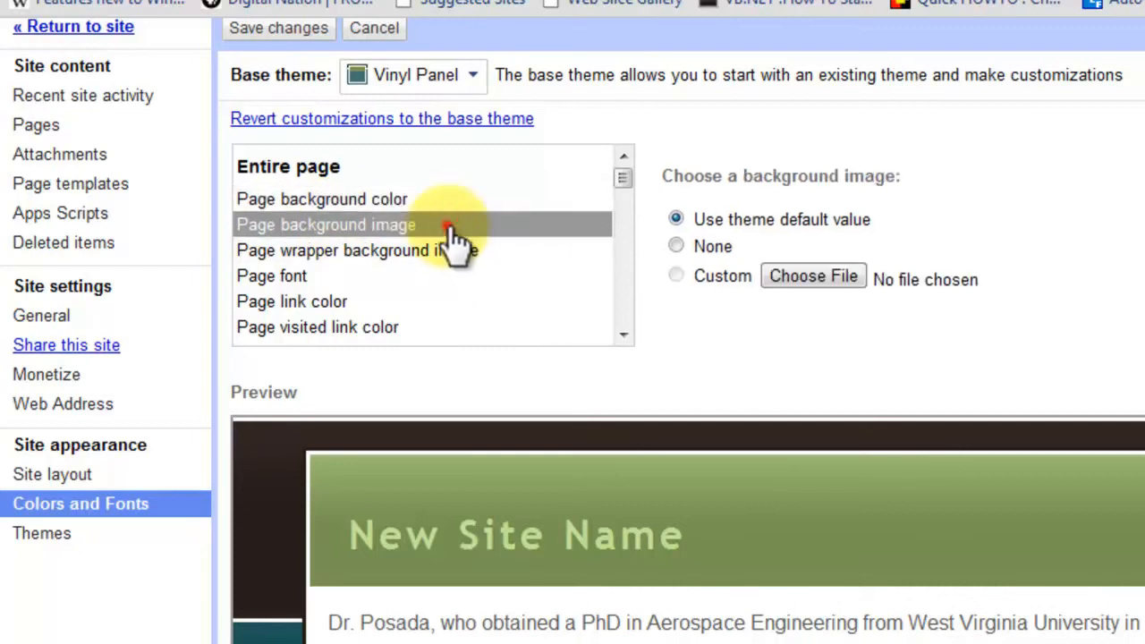
{"action": "left_click", "coordinate": [402, 282]}
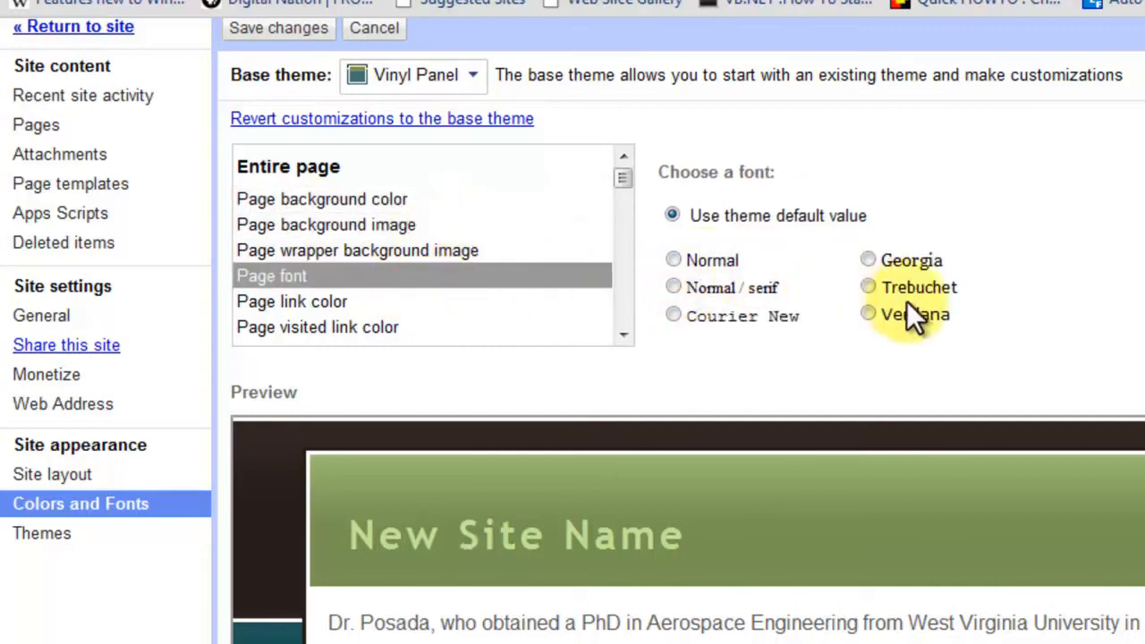
{"action": "left_click", "coordinate": [866, 318]}
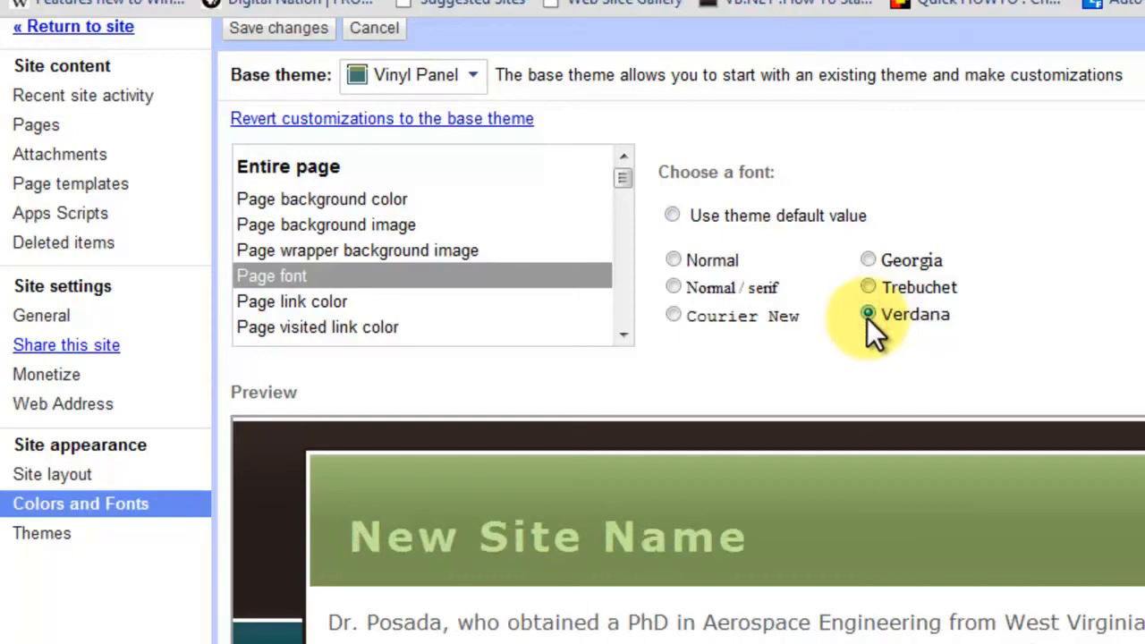
{"action": "left_click", "coordinate": [866, 288]}
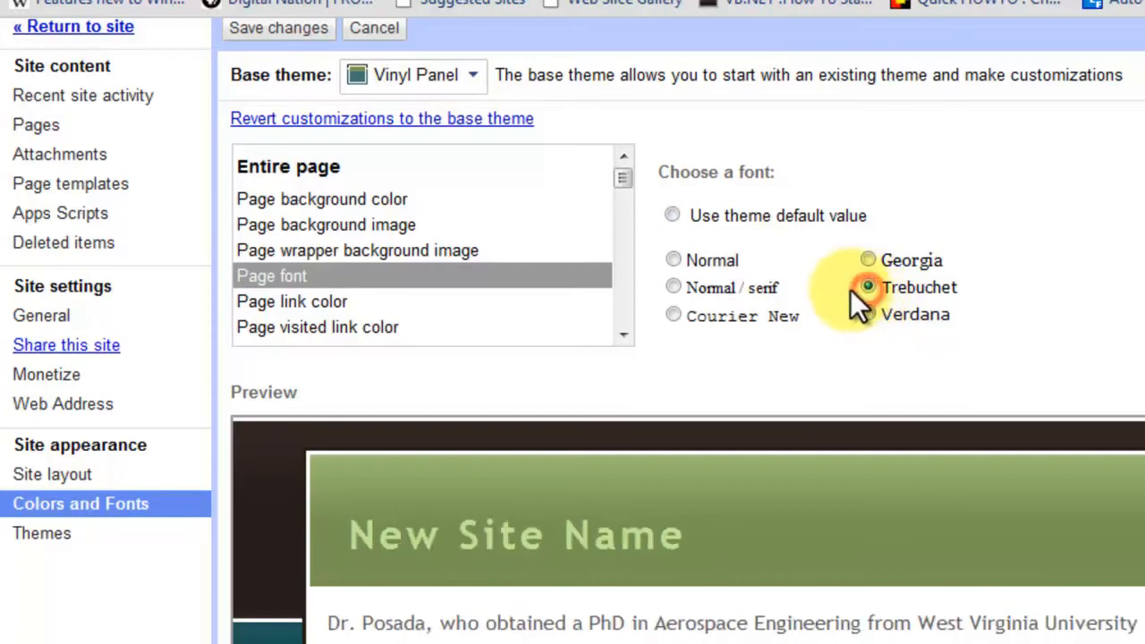
{"action": "left_click", "coordinate": [674, 315]}
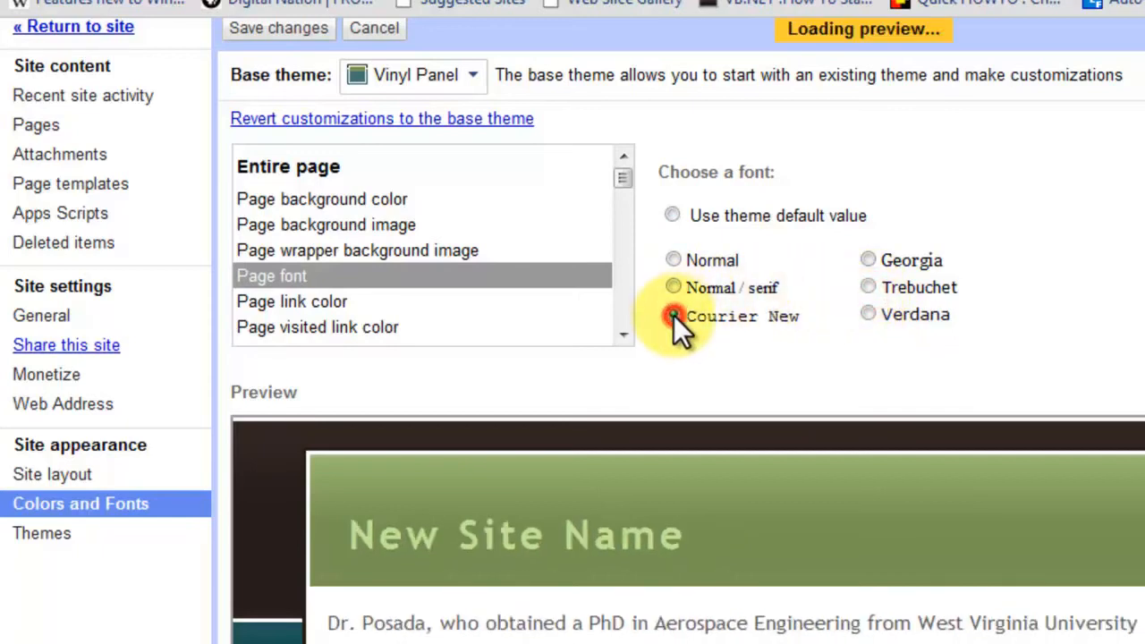
- Set the page link color to custom red #ff0000 and check the navigation links in the preview
{"action": "left_click", "coordinate": [298, 309]}
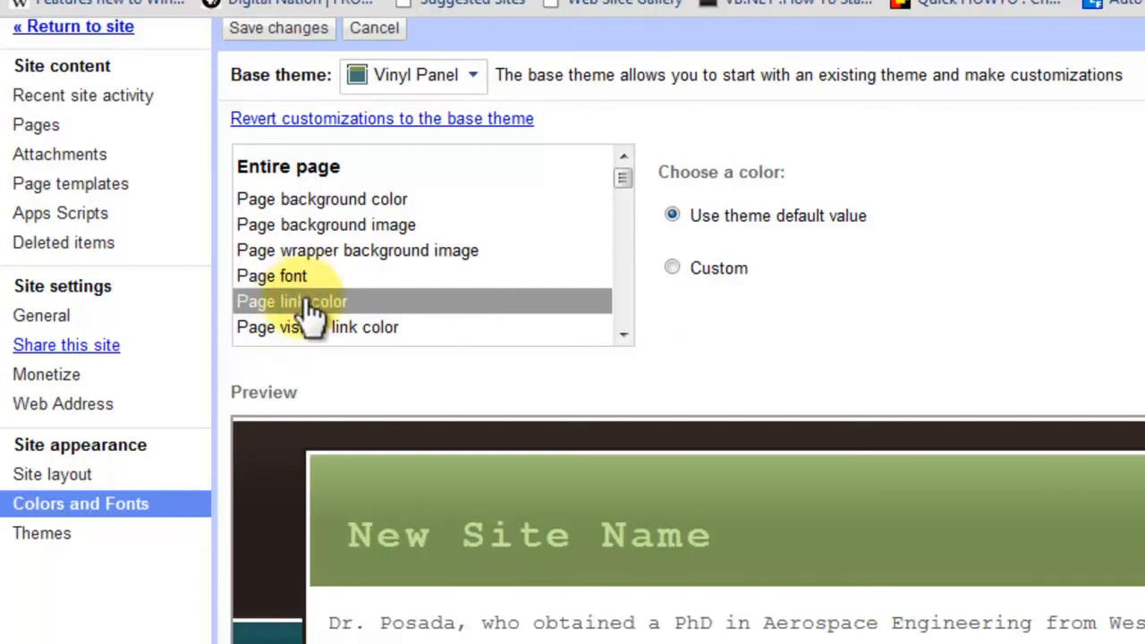
{"action": "scroll", "coordinate": [611, 607], "scroll_direction": "down", "scroll_amount": 3}
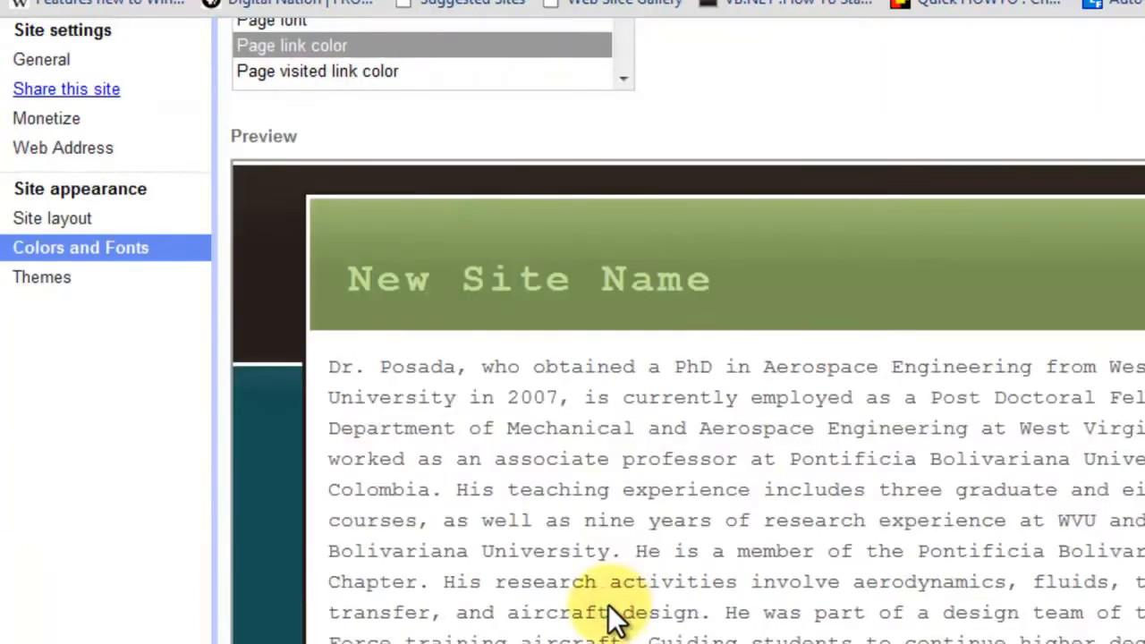
{"action": "scroll", "coordinate": [608, 603], "scroll_direction": "up", "scroll_amount": 3}
{"action": "left_click", "coordinate": [671, 268]}
{"action": "left_click", "coordinate": [914, 277]}
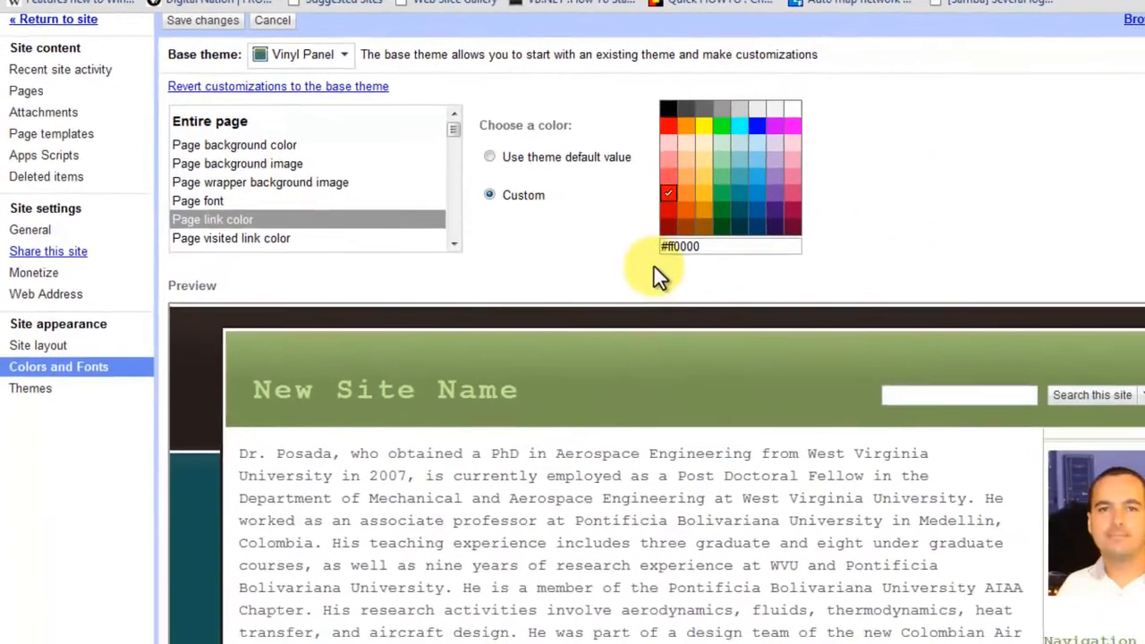
{"action": "scroll", "coordinate": [607, 260], "scroll_direction": "down", "scroll_amount": 2}
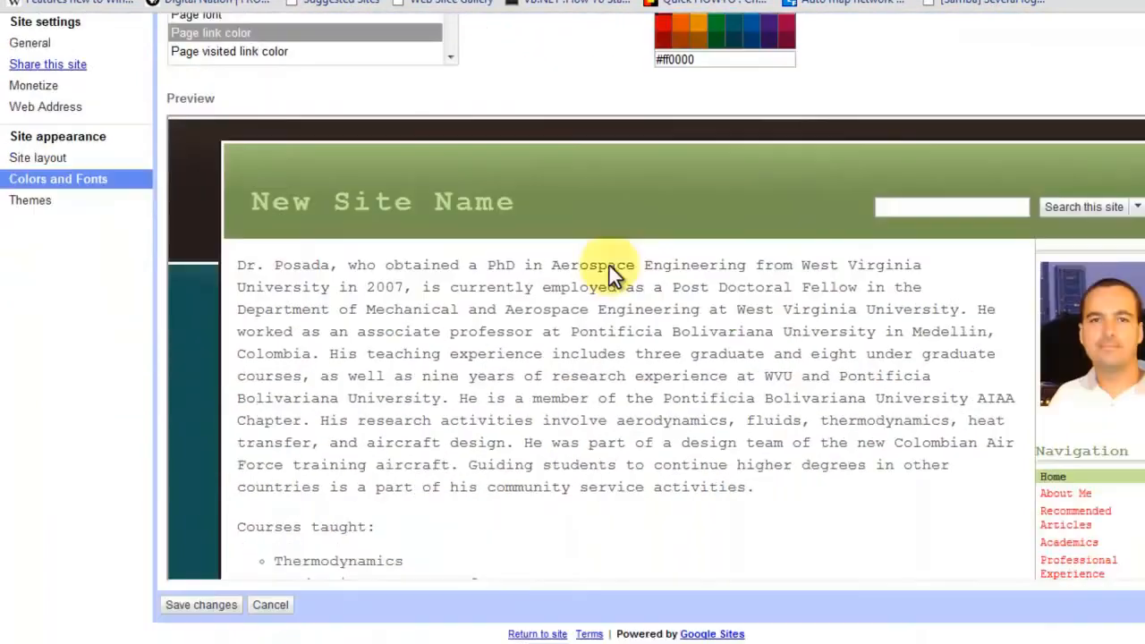
{"action": "scroll", "coordinate": [1059, 498], "scroll_direction": "up", "scroll_amount": 1}
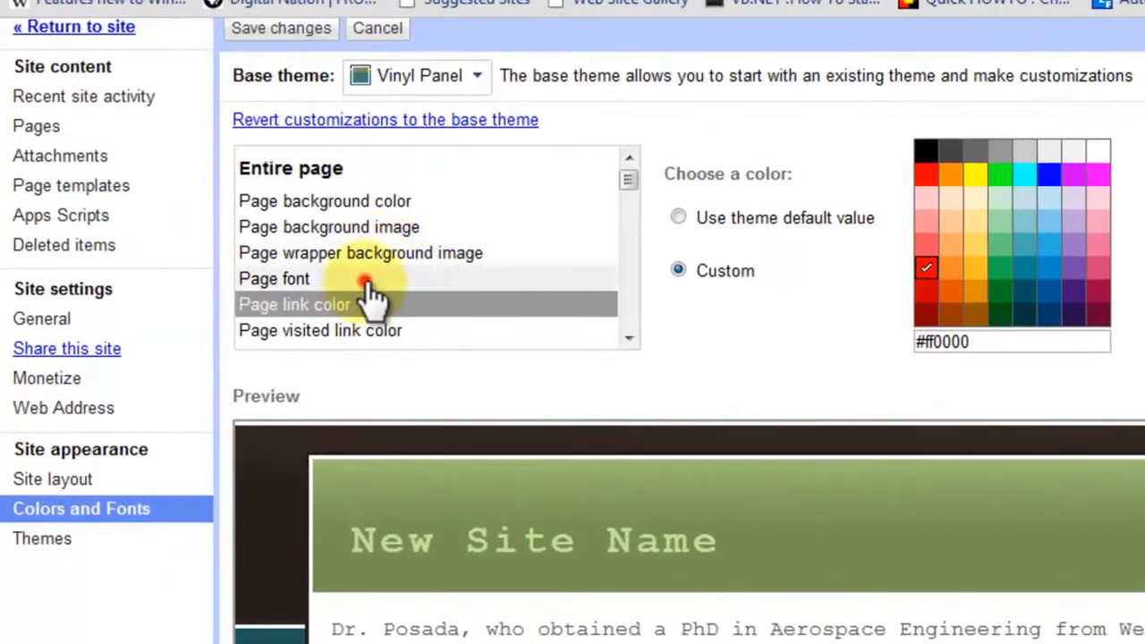
- Try custom color #ffbf23 for the page background, and set it back to the theme default value
{"action": "left_click", "coordinate": [367, 282]}
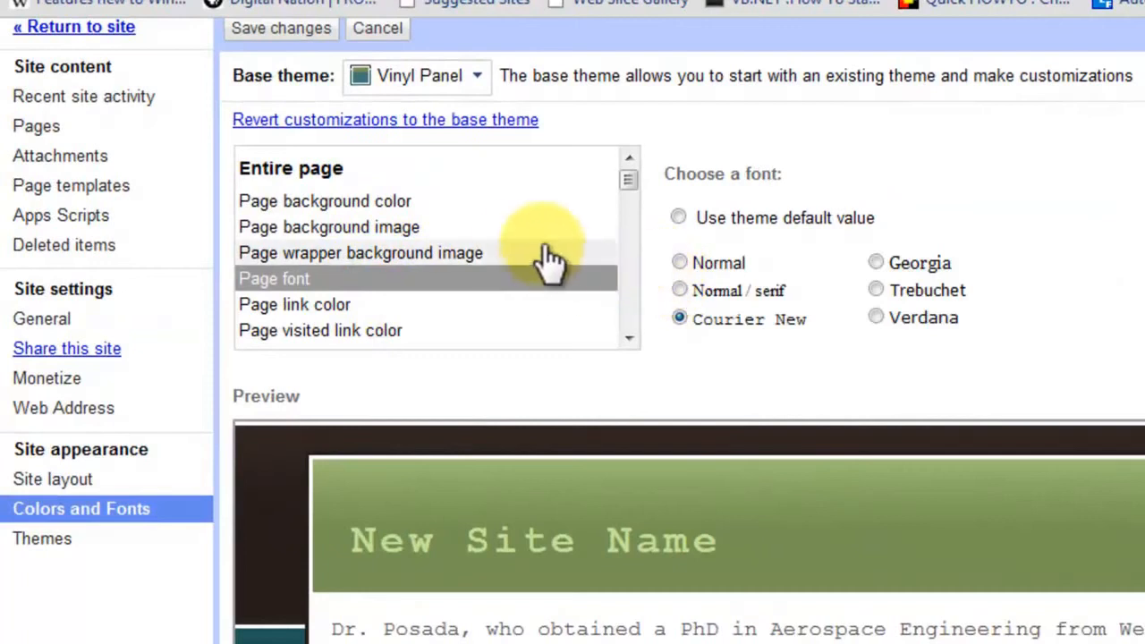
{"action": "left_click", "coordinate": [447, 232]}
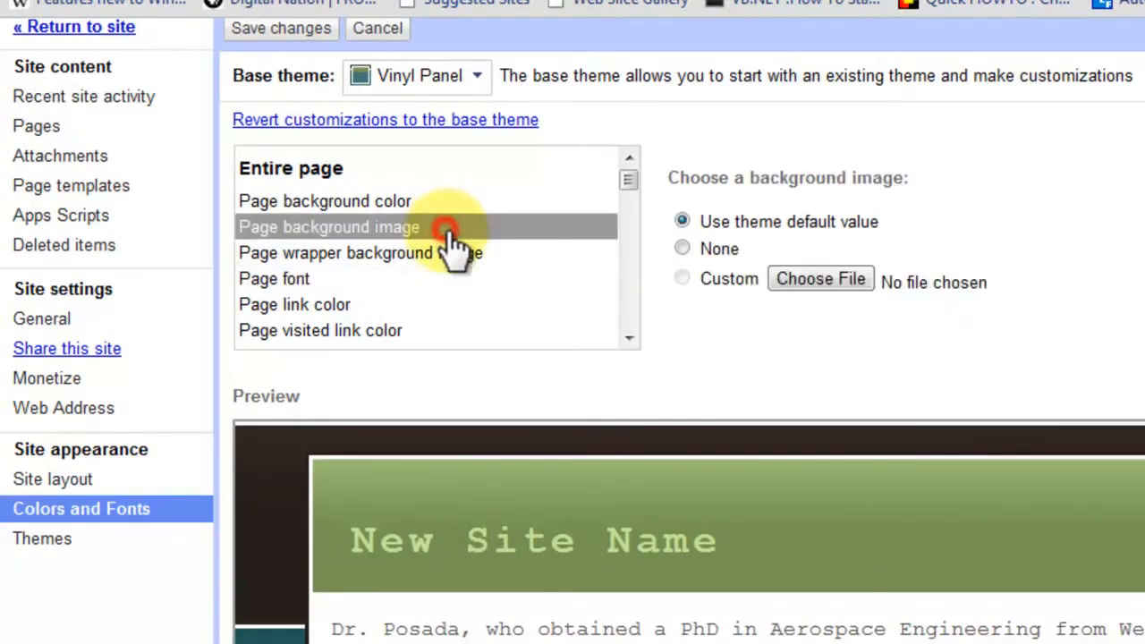
{"action": "left_click", "coordinate": [393, 202]}
{"action": "left_click", "coordinate": [678, 273]}
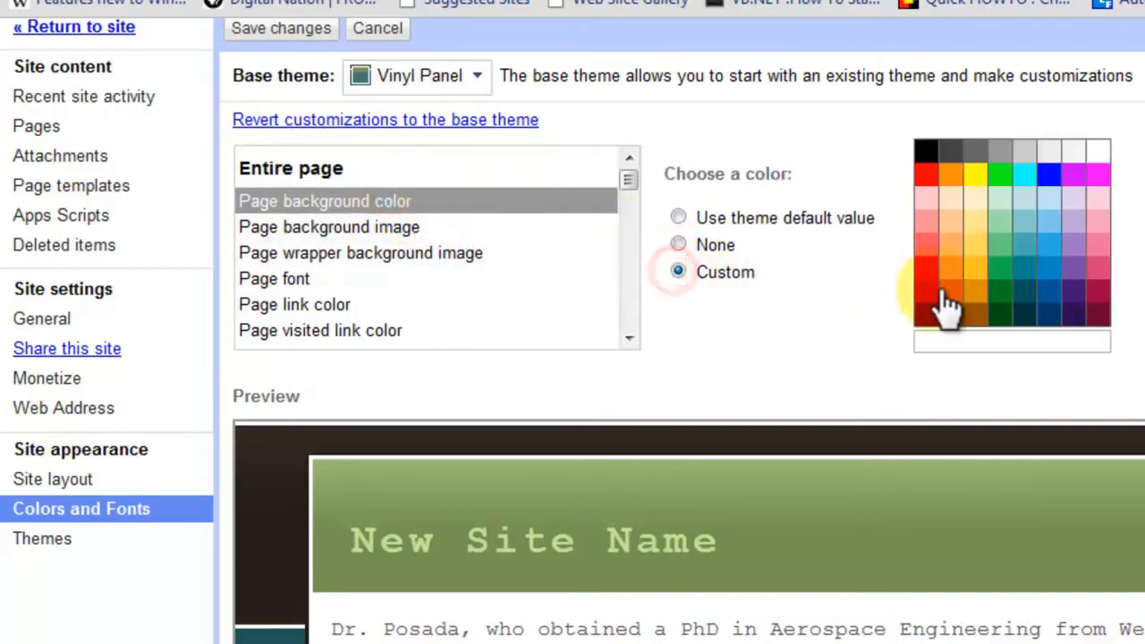
{"action": "left_click", "coordinate": [976, 270]}
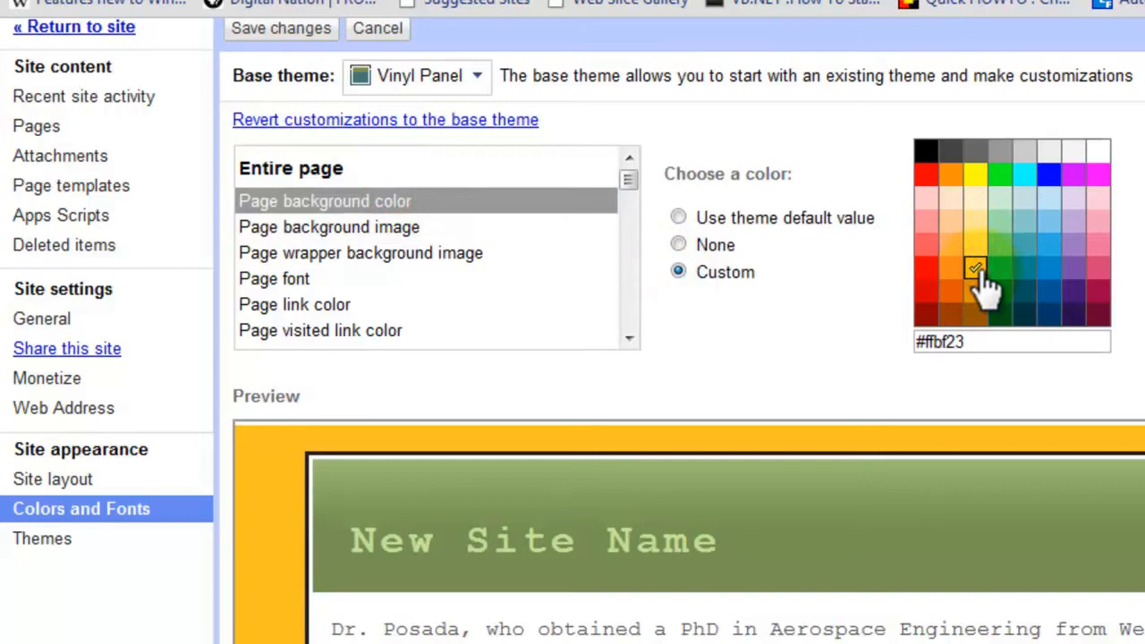
{"action": "left_click", "coordinate": [718, 220]}
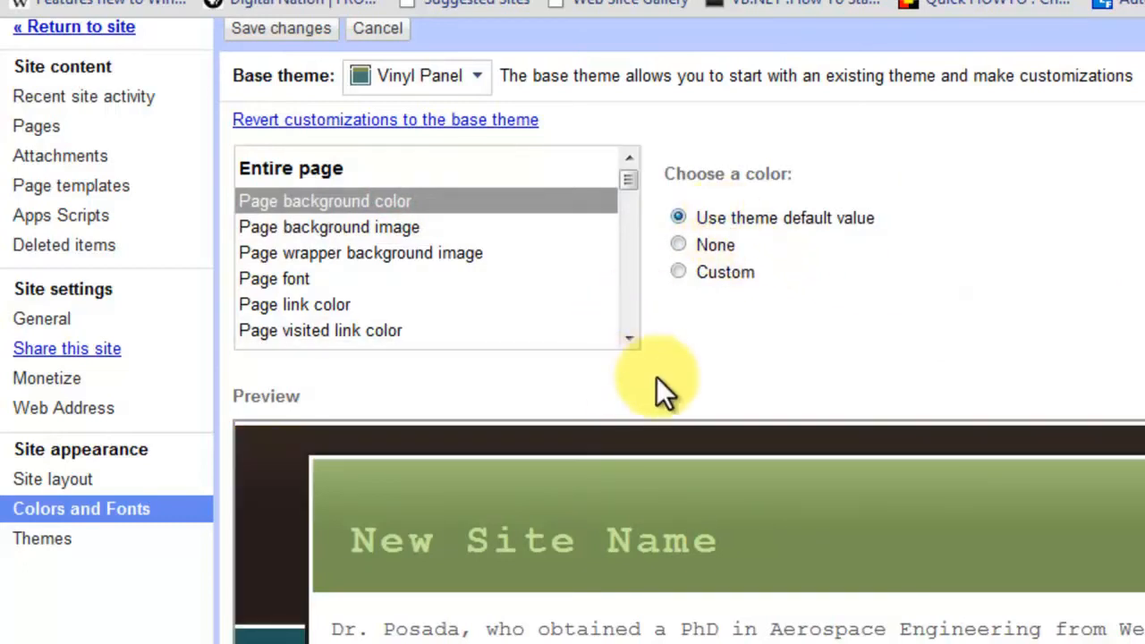
- Save the color and font changes for the site
{"action": "scroll", "coordinate": [1010, 334], "scroll_direction": "up", "scroll_amount": 2}
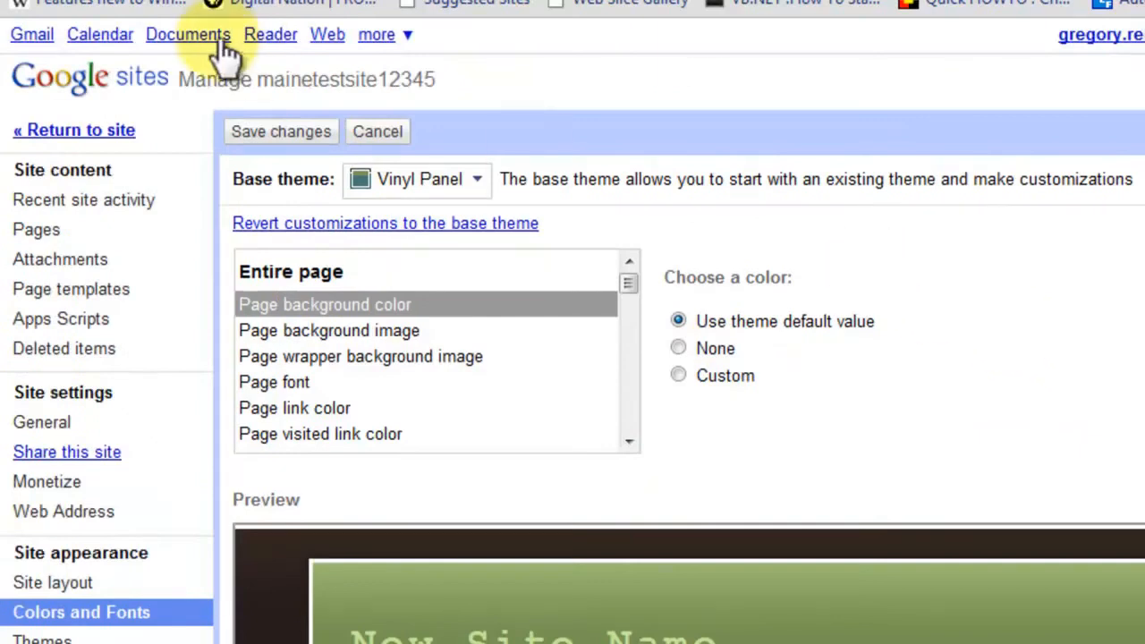
{"action": "left_click", "coordinate": [285, 133]}
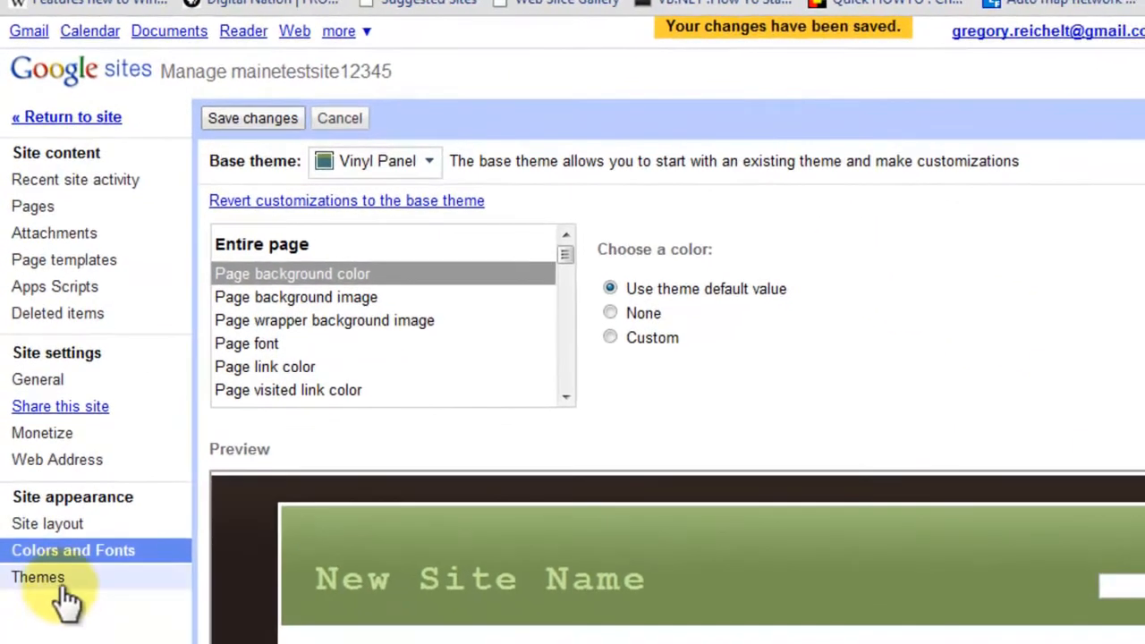
- Browse the site's theme gallery, and revert the color and font customizations to the base theme
{"action": "left_click", "coordinate": [59, 583]}
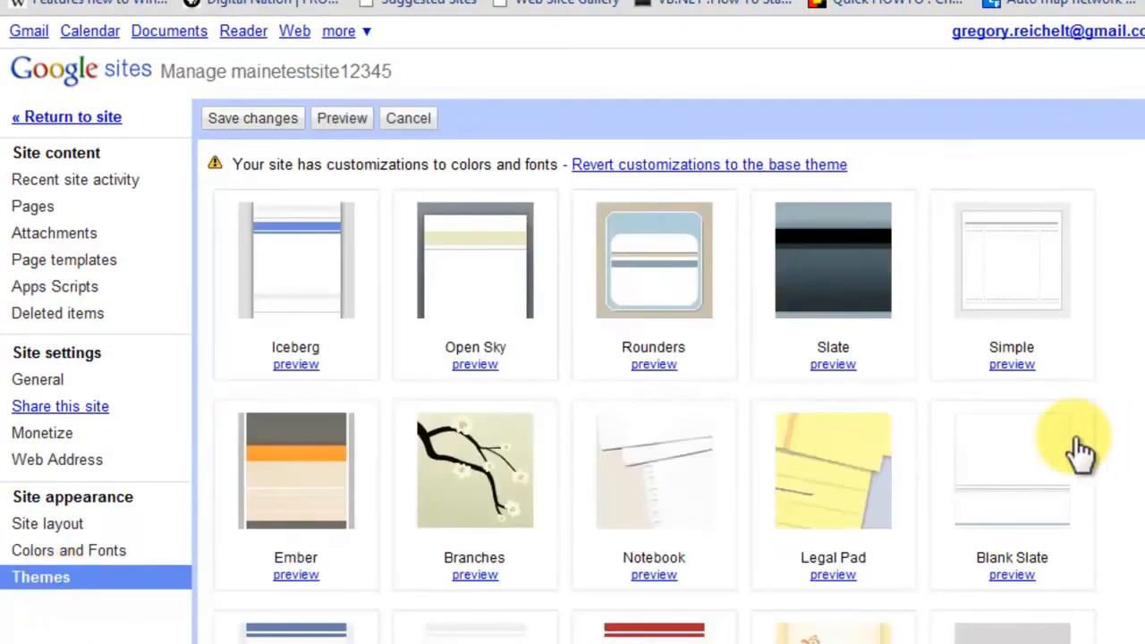
{"action": "scroll", "coordinate": [1080, 451], "scroll_direction": "down", "scroll_amount": 5}
{"action": "scroll", "coordinate": [1076, 453], "scroll_direction": "down", "scroll_amount": 3}
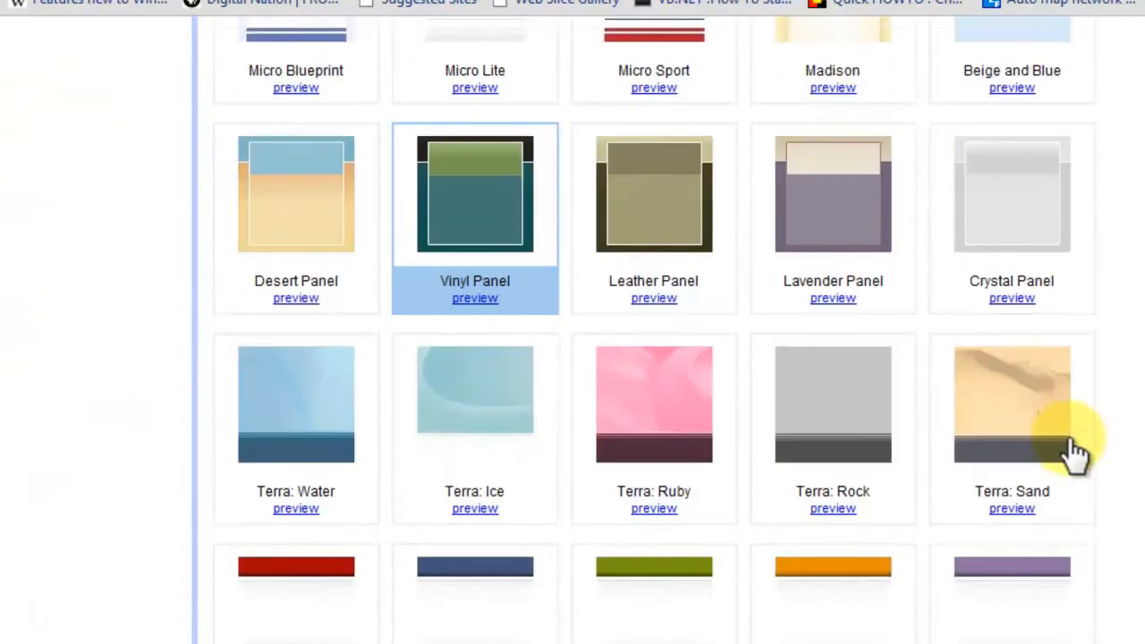
{"action": "scroll", "coordinate": [499, 286], "scroll_direction": "down", "scroll_amount": 5}
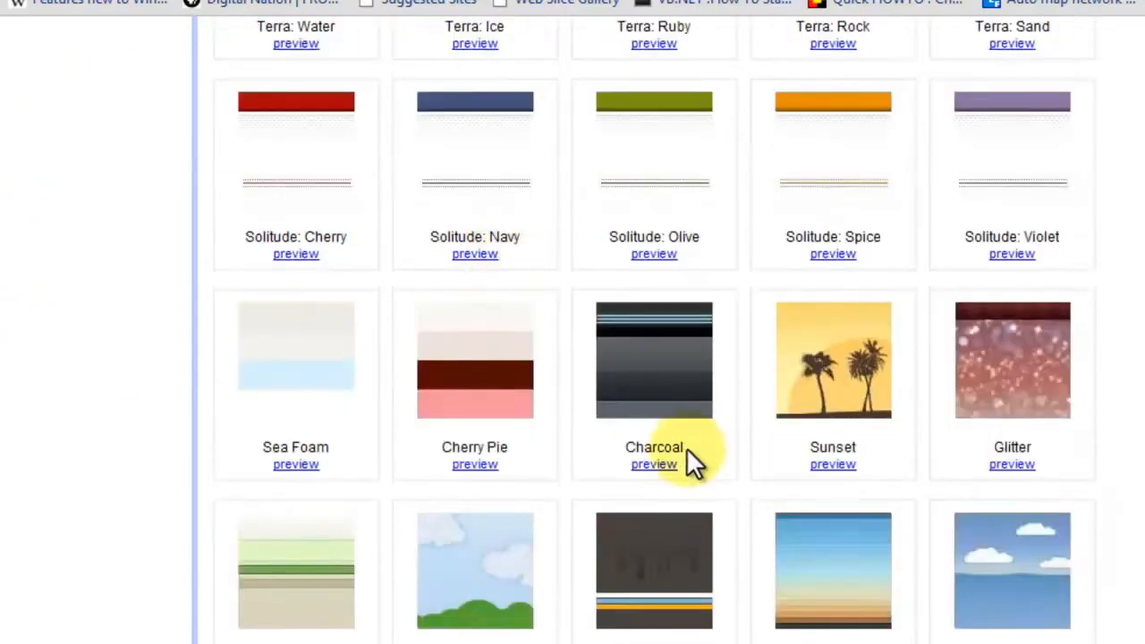
{"action": "scroll", "coordinate": [690, 460], "scroll_direction": "down", "scroll_amount": 6}
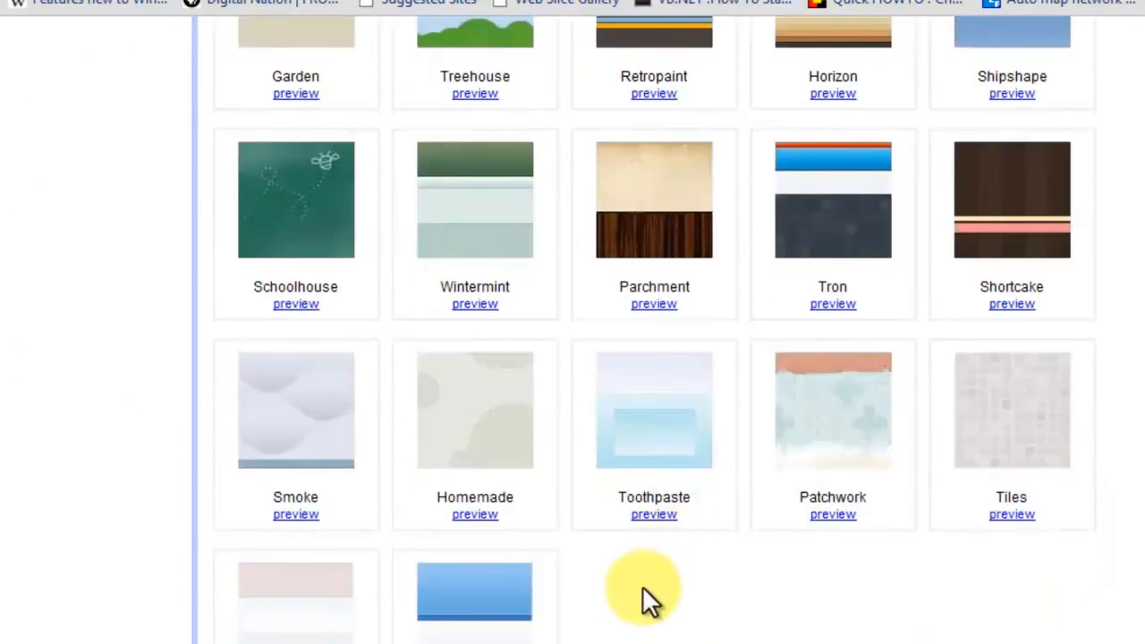
{"action": "scroll", "coordinate": [640, 591], "scroll_direction": "up", "scroll_amount": 10}
{"action": "scroll", "coordinate": [644, 590], "scroll_direction": "up", "scroll_amount": 6}
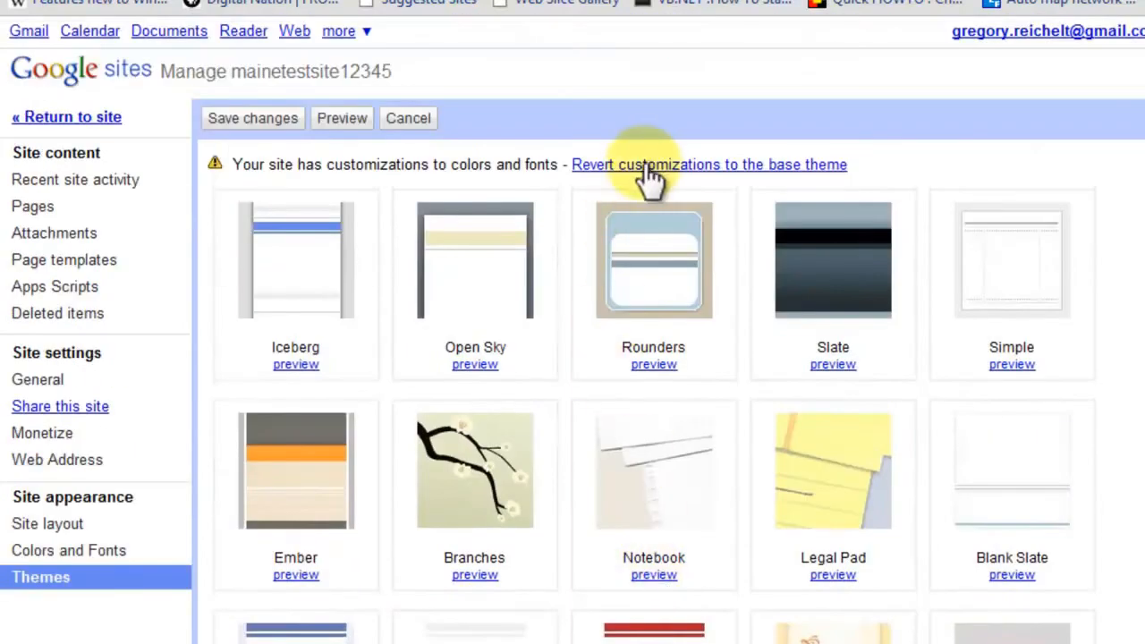
{"action": "left_click", "coordinate": [642, 166]}
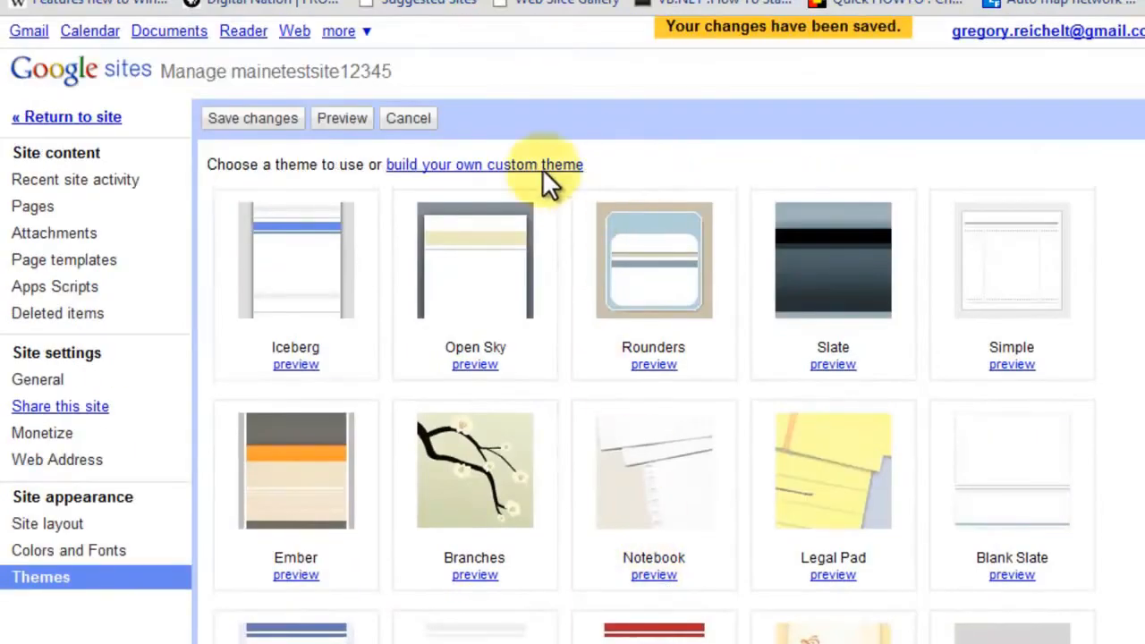
- Check the site preview in the Colors and Fonts settings
{"action": "left_click", "coordinate": [105, 552]}
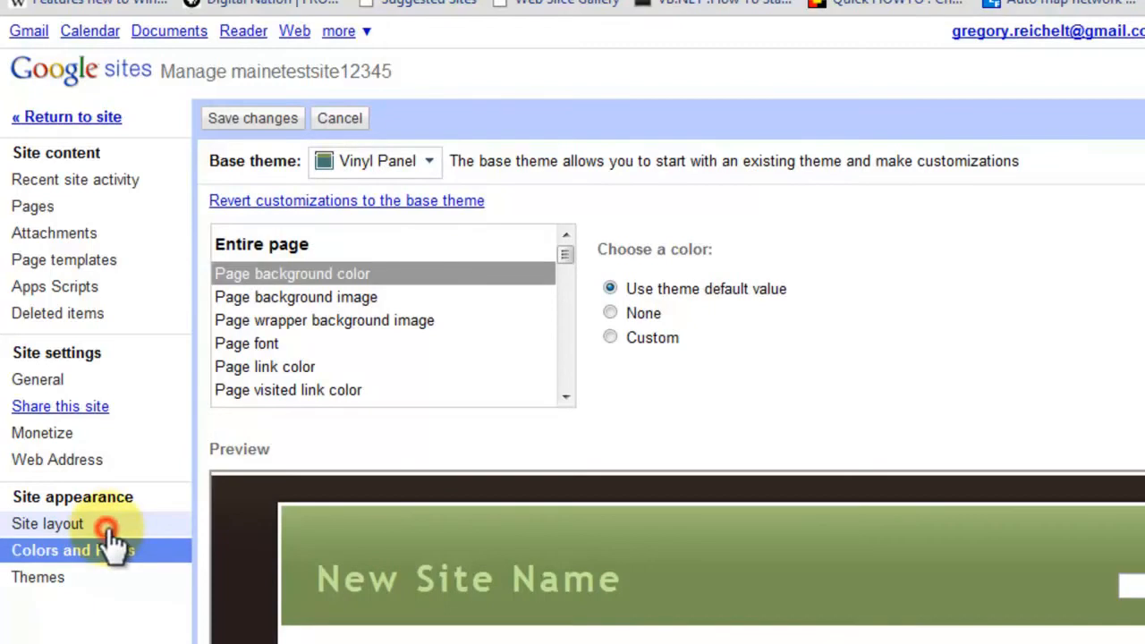
{"action": "left_click", "coordinate": [106, 527]}
{"action": "left_click", "coordinate": [111, 552]}
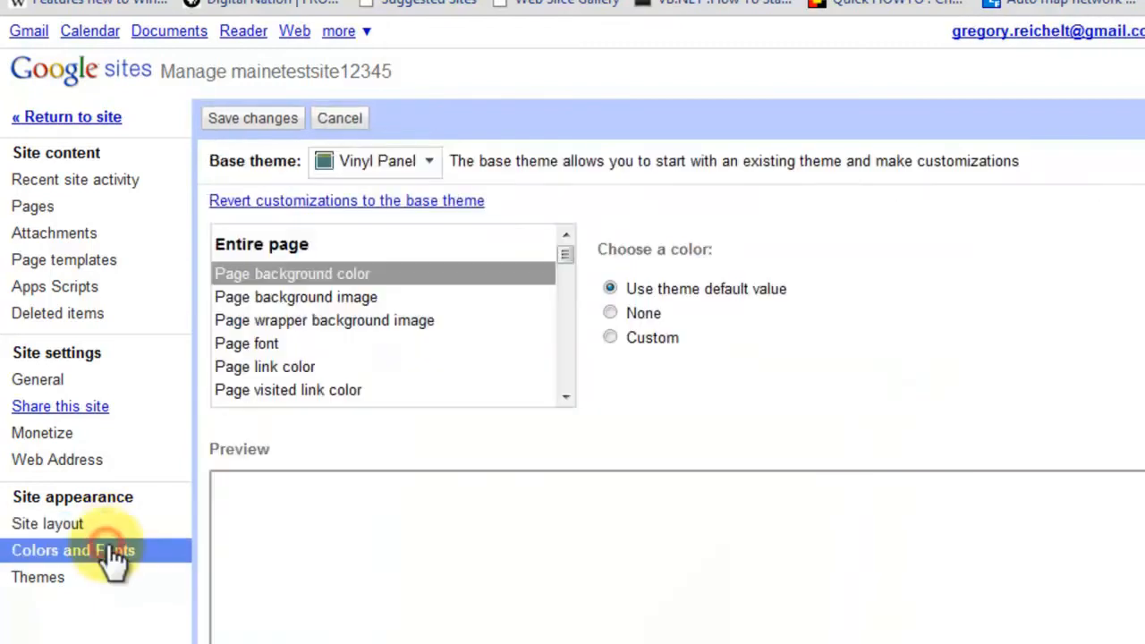
{"action": "scroll", "coordinate": [327, 529], "scroll_direction": "down", "scroll_amount": 3}
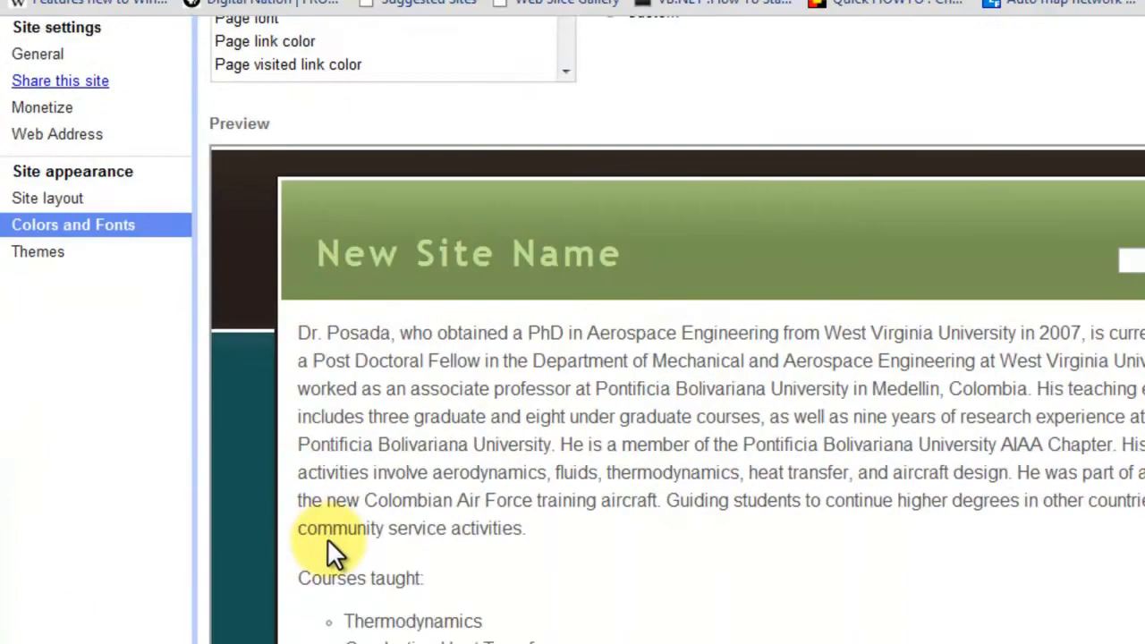
{"action": "scroll", "coordinate": [327, 538], "scroll_direction": "up", "scroll_amount": 3}
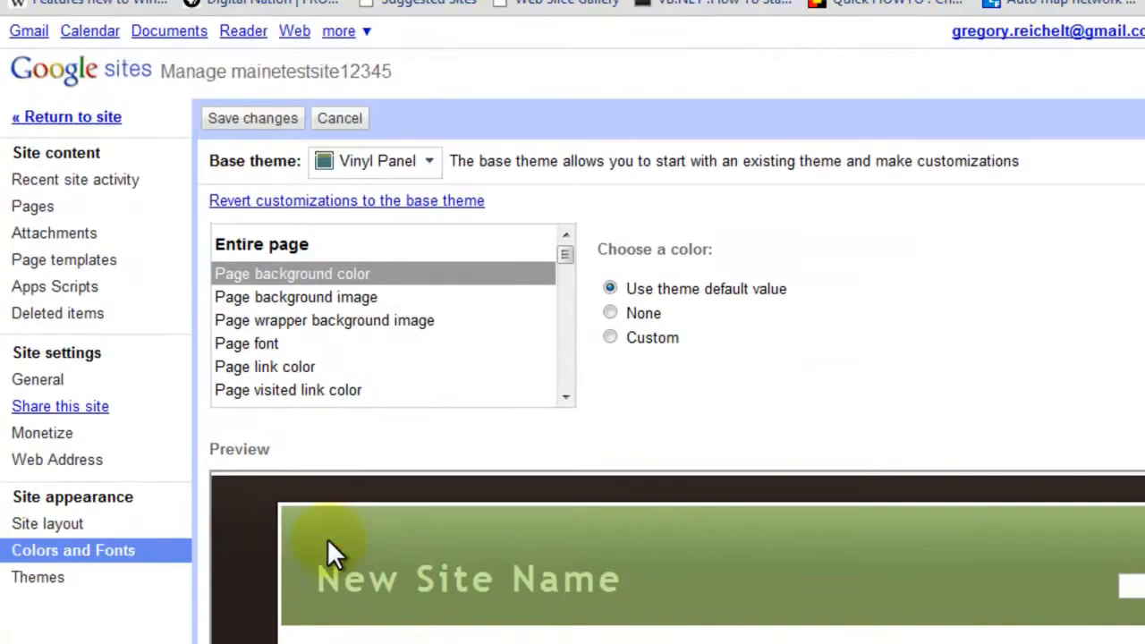
- Return to the live site, look over the Home page and open the About Me page
{"action": "left_click", "coordinate": [71, 118]}
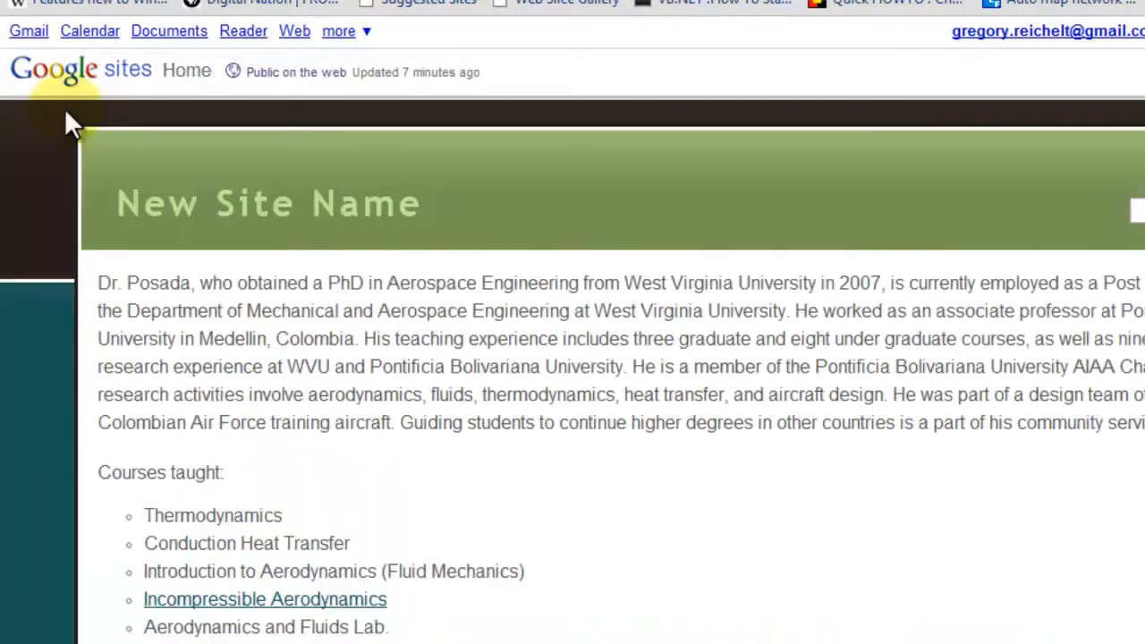
{"action": "scroll", "coordinate": [582, 389], "scroll_direction": "down", "scroll_amount": 3}
{"action": "scroll", "coordinate": [583, 389], "scroll_direction": "up", "scroll_amount": 3}
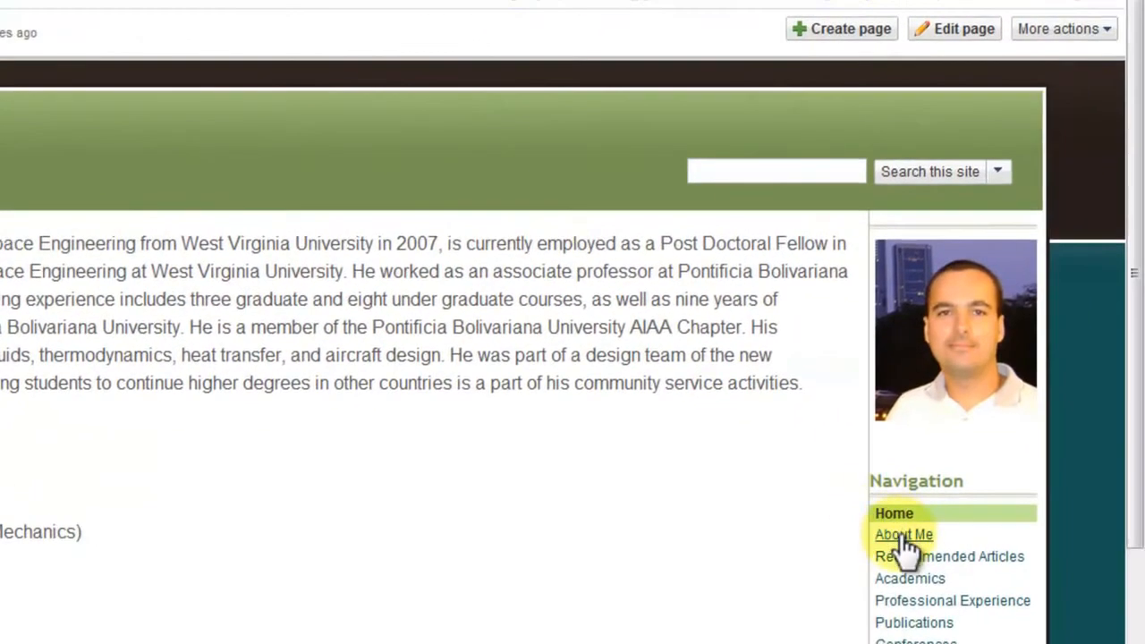
{"action": "left_click", "coordinate": [903, 535]}
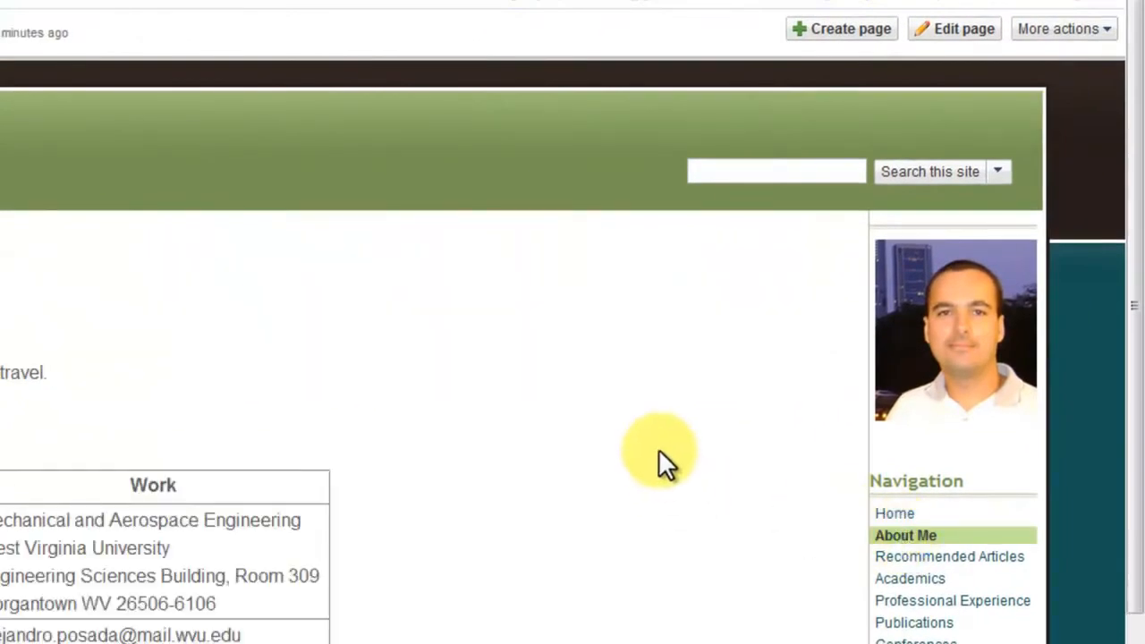
- View the revision history of the About Me page and return to the site
{"action": "left_click", "coordinate": [1054, 36]}
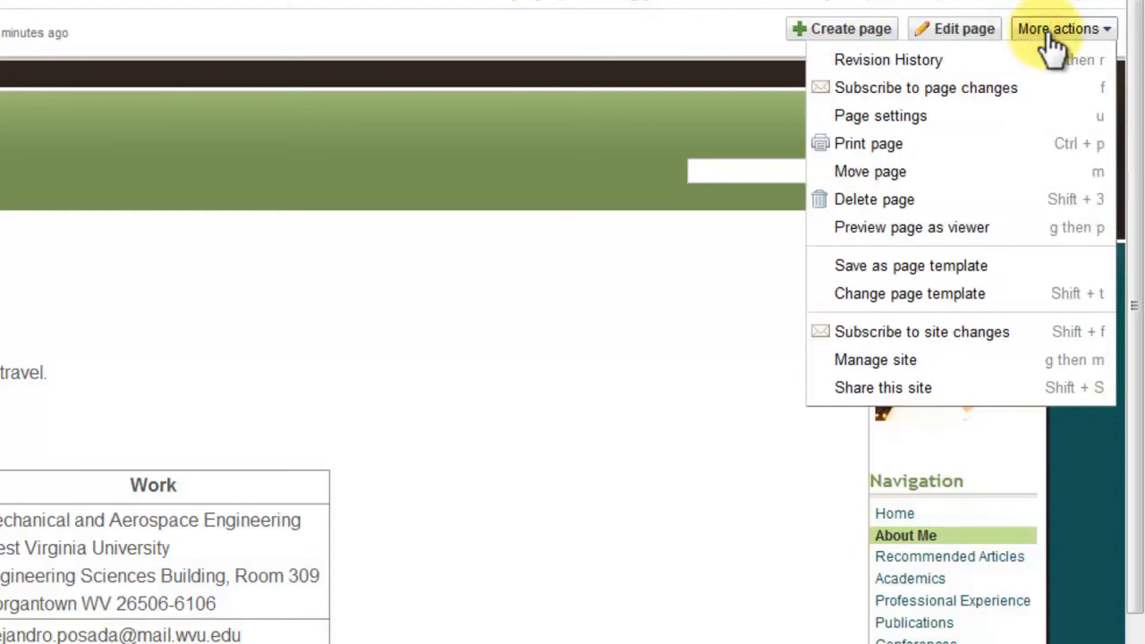
{"action": "left_click", "coordinate": [1001, 60]}
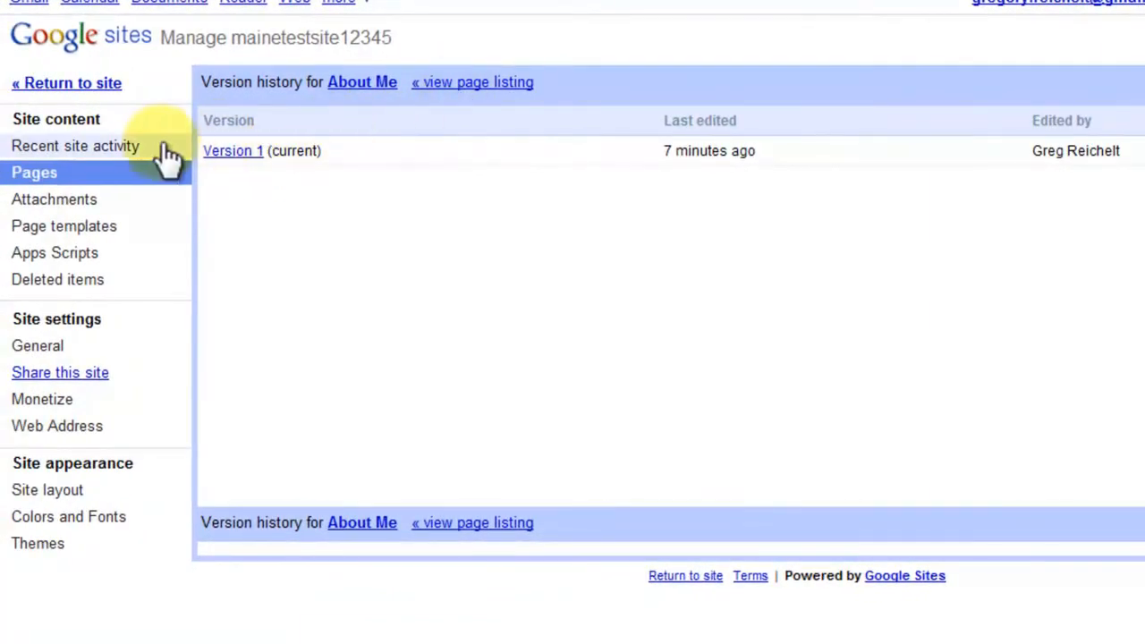
{"action": "left_click", "coordinate": [111, 83]}
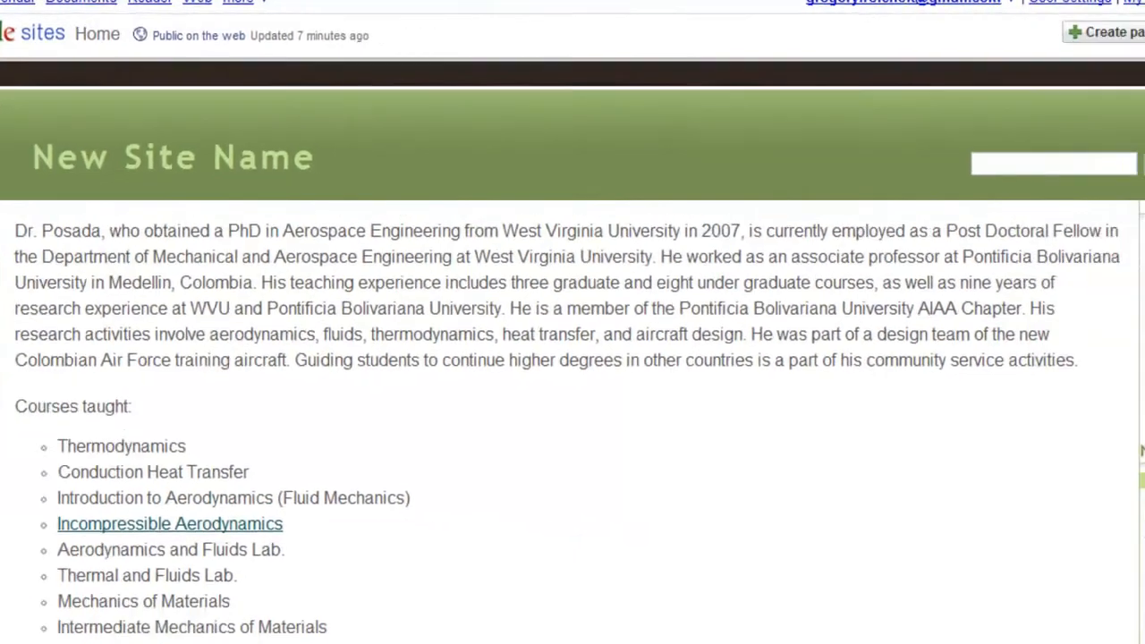
- In the Home page's settings, enable the page title, attachments and comments, save, and look over the page
{"action": "left_click", "coordinate": [1077, 31]}
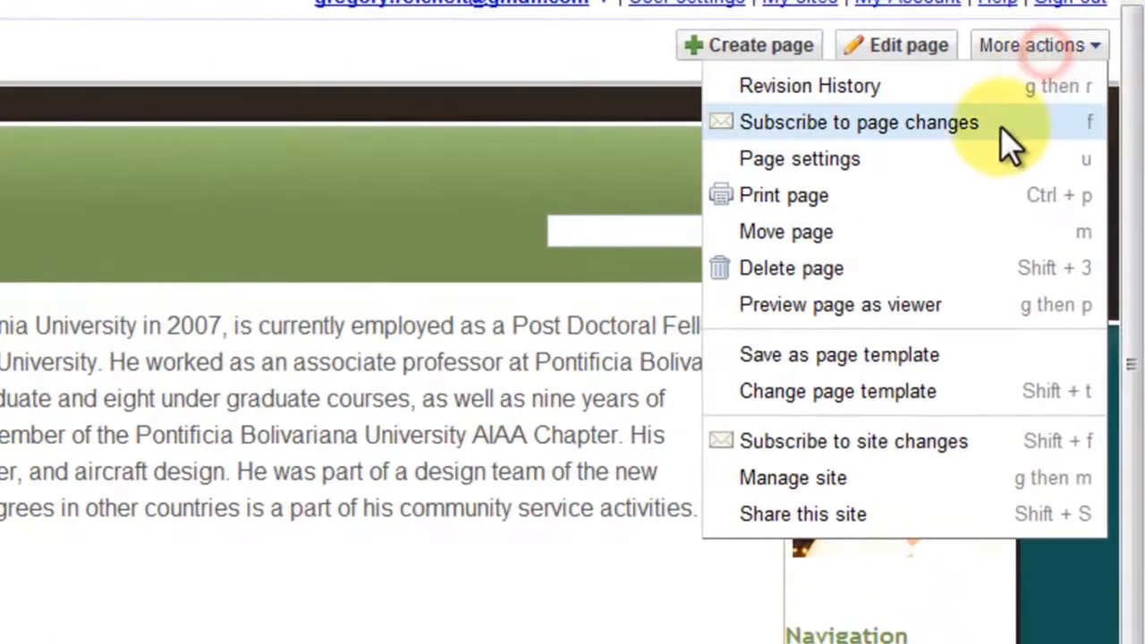
{"action": "left_click", "coordinate": [998, 166]}
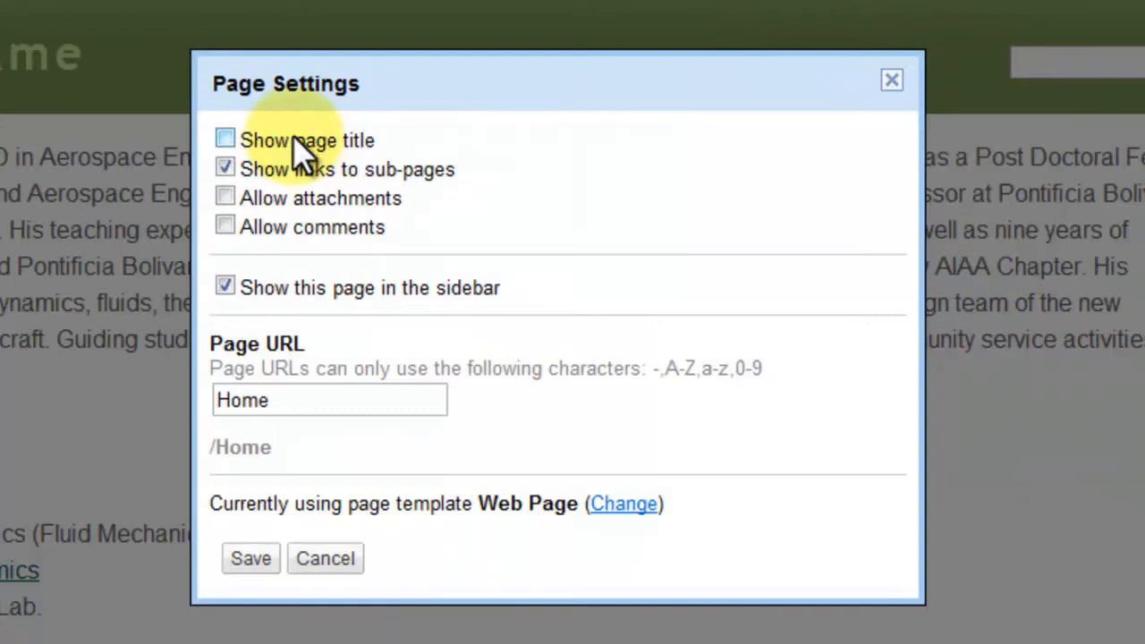
{"action": "left_click", "coordinate": [295, 142]}
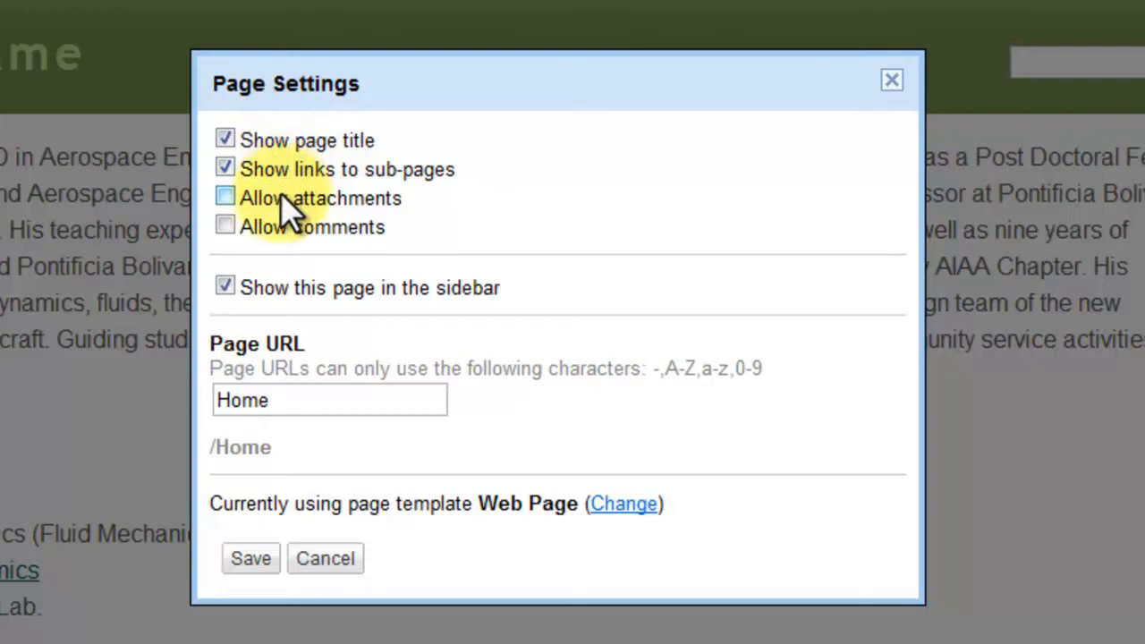
{"action": "left_click", "coordinate": [281, 236]}
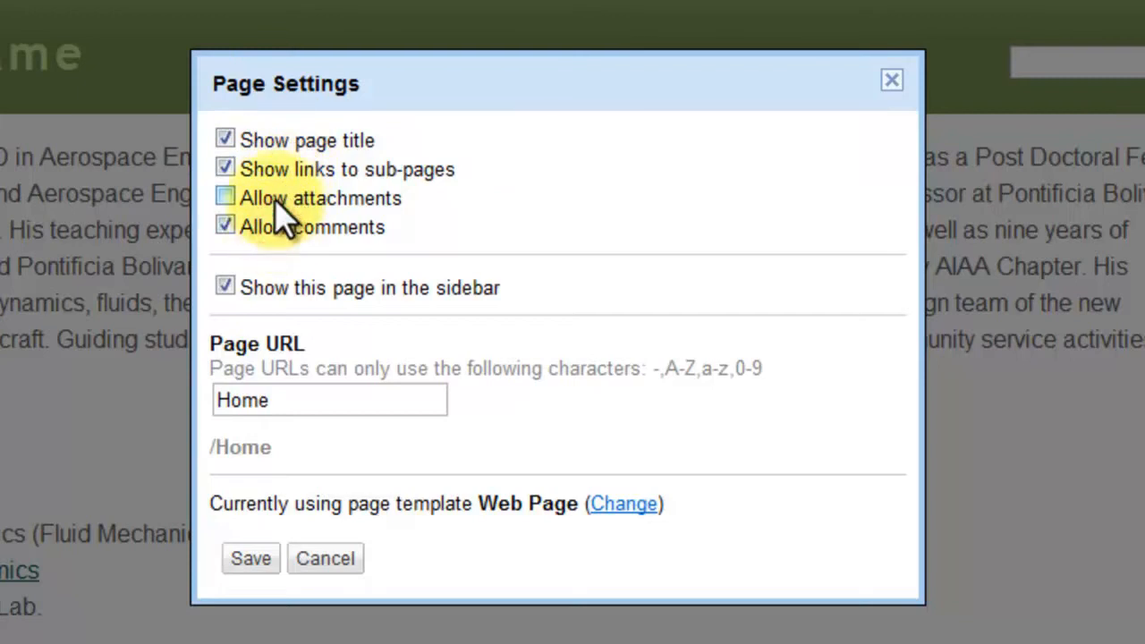
{"action": "left_click", "coordinate": [277, 200]}
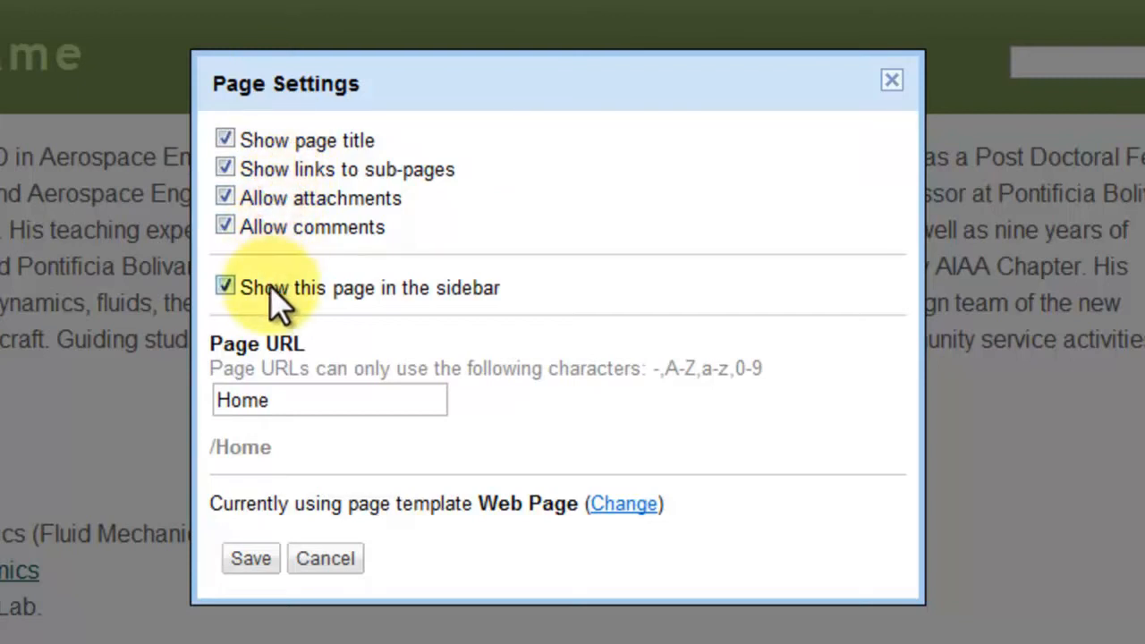
{"action": "left_click", "coordinate": [252, 559]}
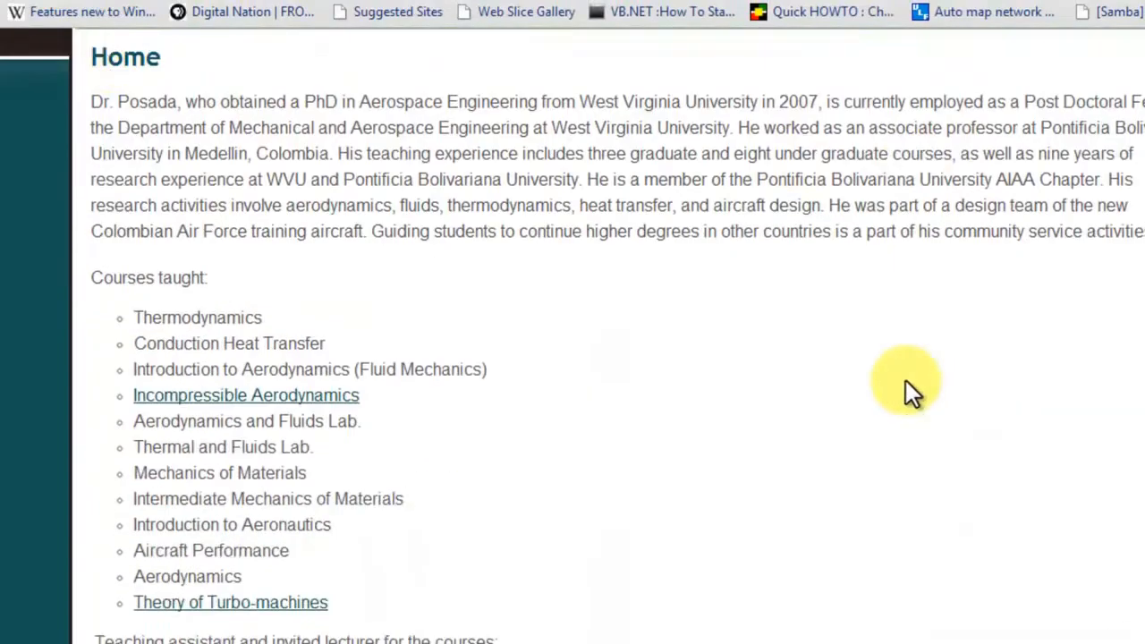
{"action": "scroll", "coordinate": [905, 383], "scroll_direction": "down", "scroll_amount": 5}
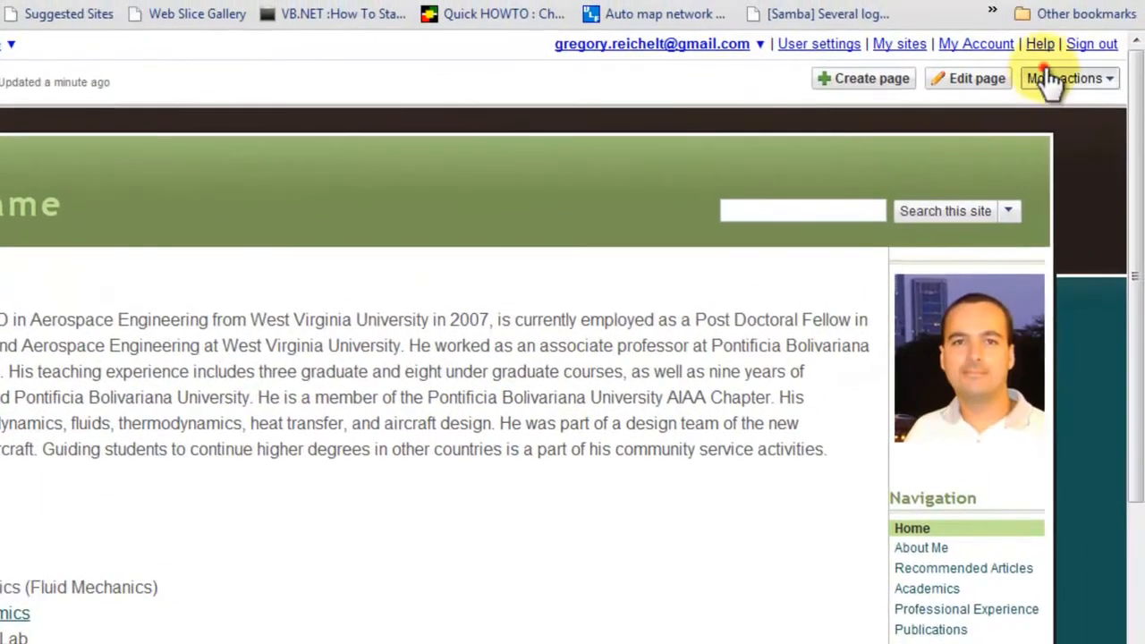
- Open the print version of the Home page, cancel printing and close the print view
{"action": "left_click", "coordinate": [1053, 82]}
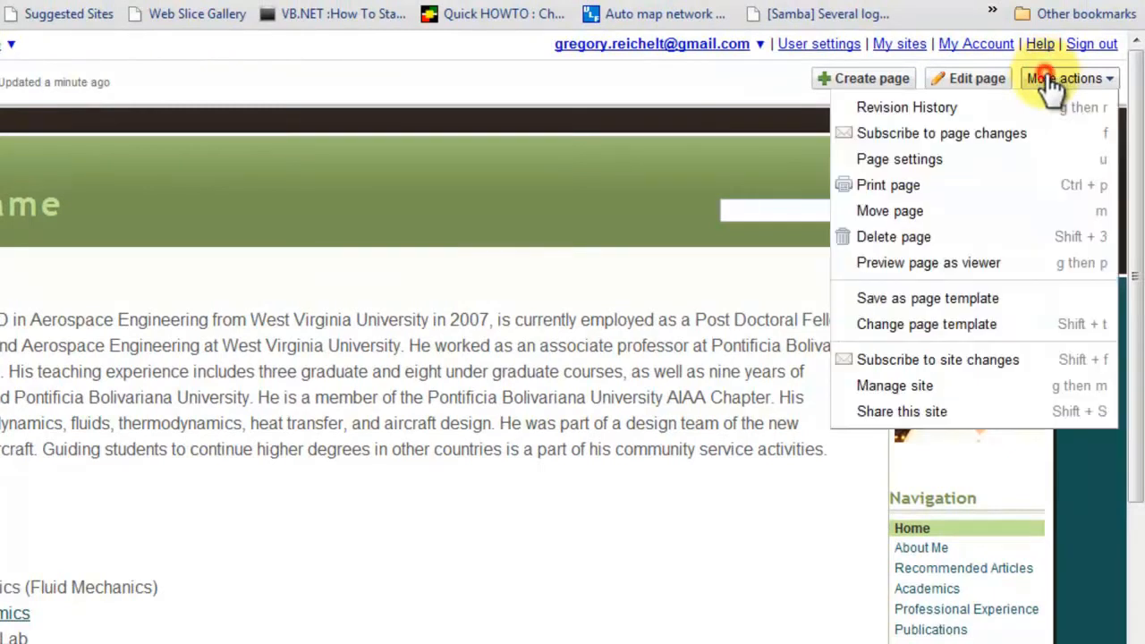
{"action": "left_click", "coordinate": [984, 188]}
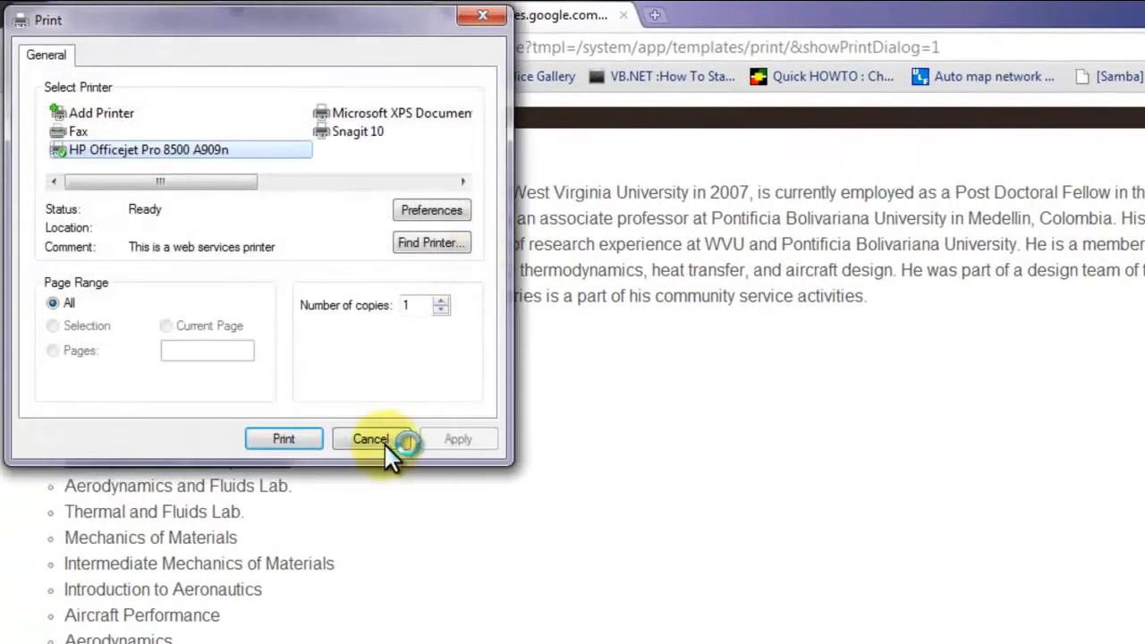
{"action": "left_click", "coordinate": [384, 443]}
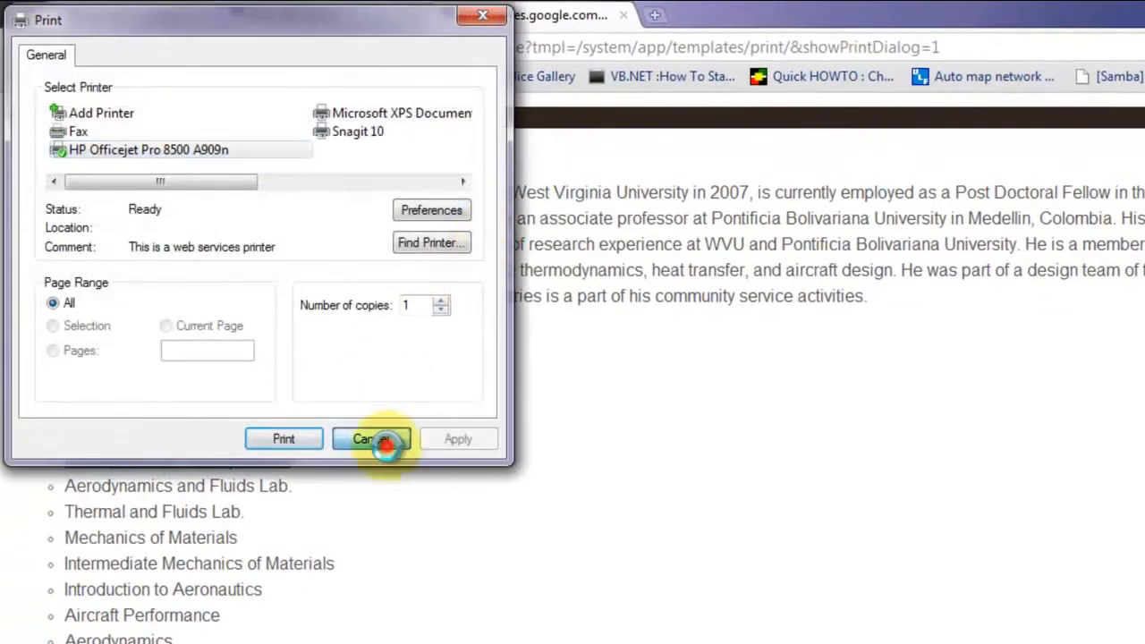
{"action": "left_click", "coordinate": [625, 15]}
- Open the move options for the Home page, select About Me in the site map and close the dialog without moving
{"action": "left_click", "coordinate": [1109, 203]}
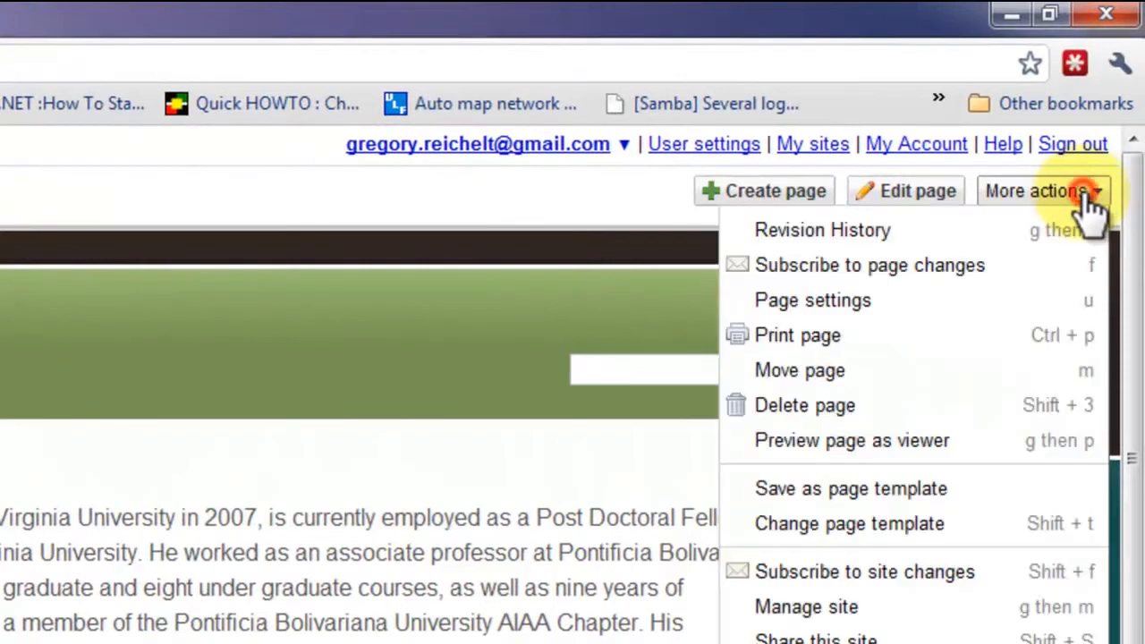
{"action": "left_click", "coordinate": [1005, 374]}
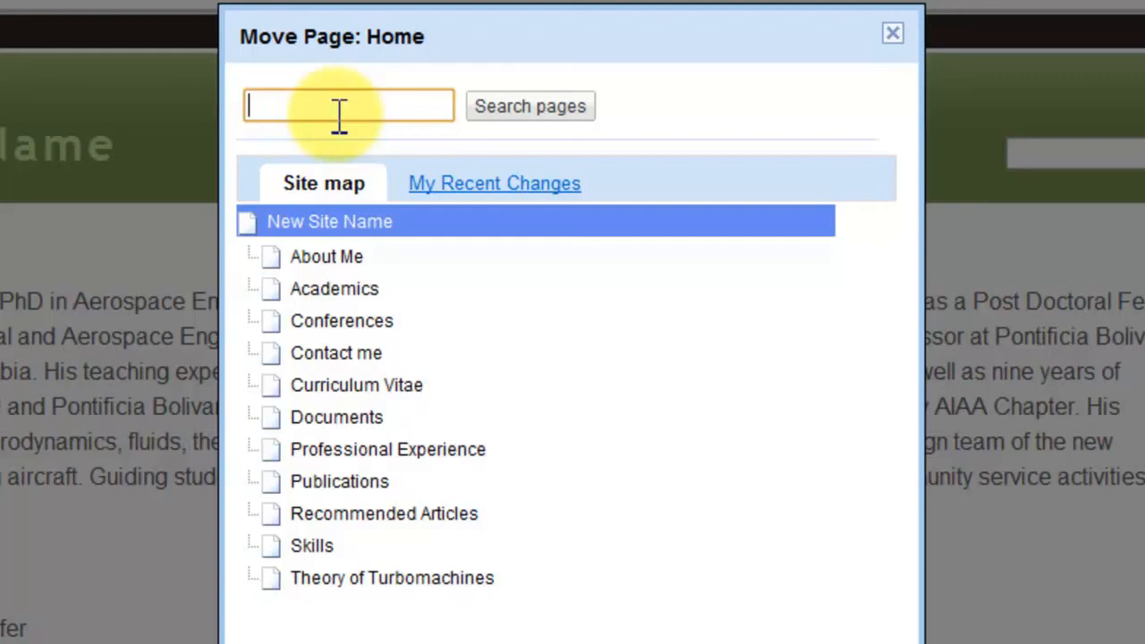
{"action": "left_click", "coordinate": [327, 255]}
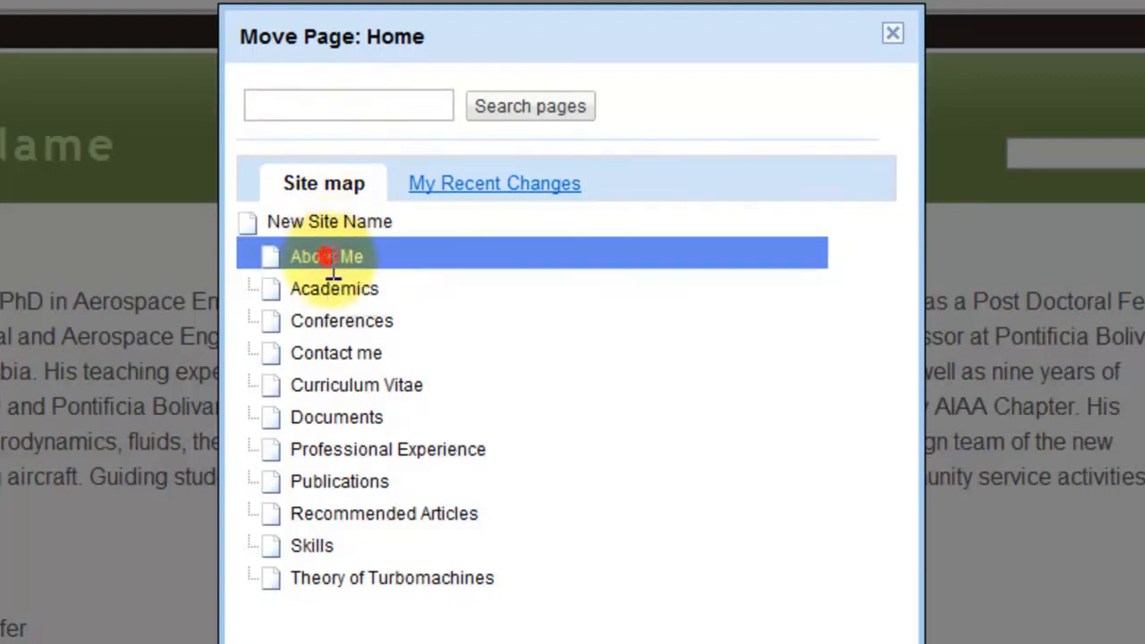
{"action": "left_click", "coordinate": [892, 34]}
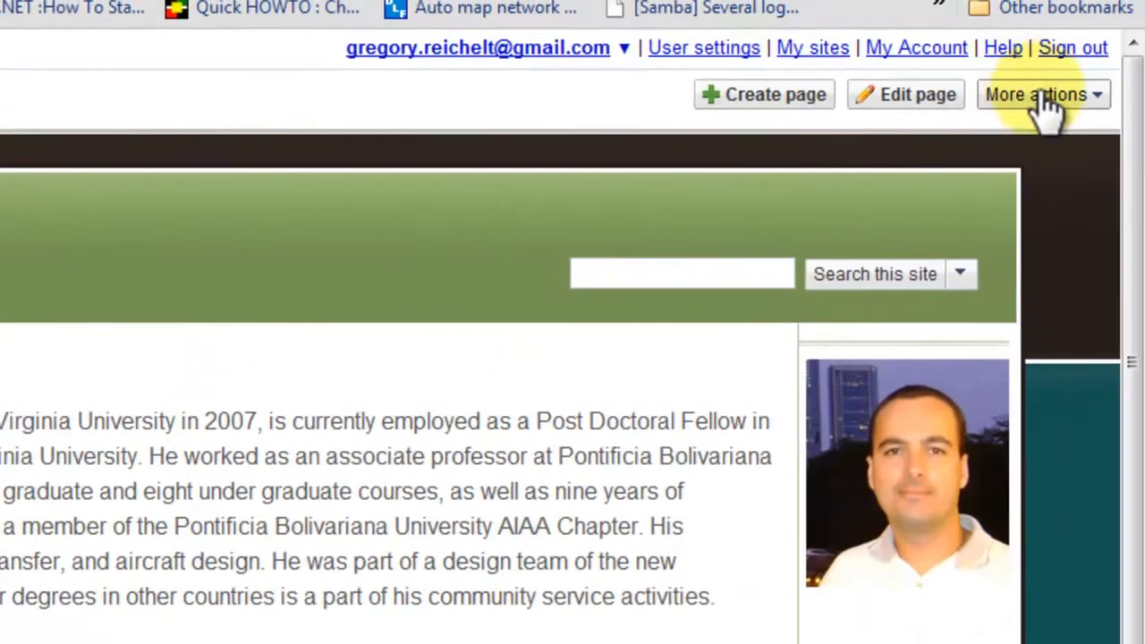
- Try deleting the Home page and cancel the deletion
{"action": "left_click", "coordinate": [1073, 87]}
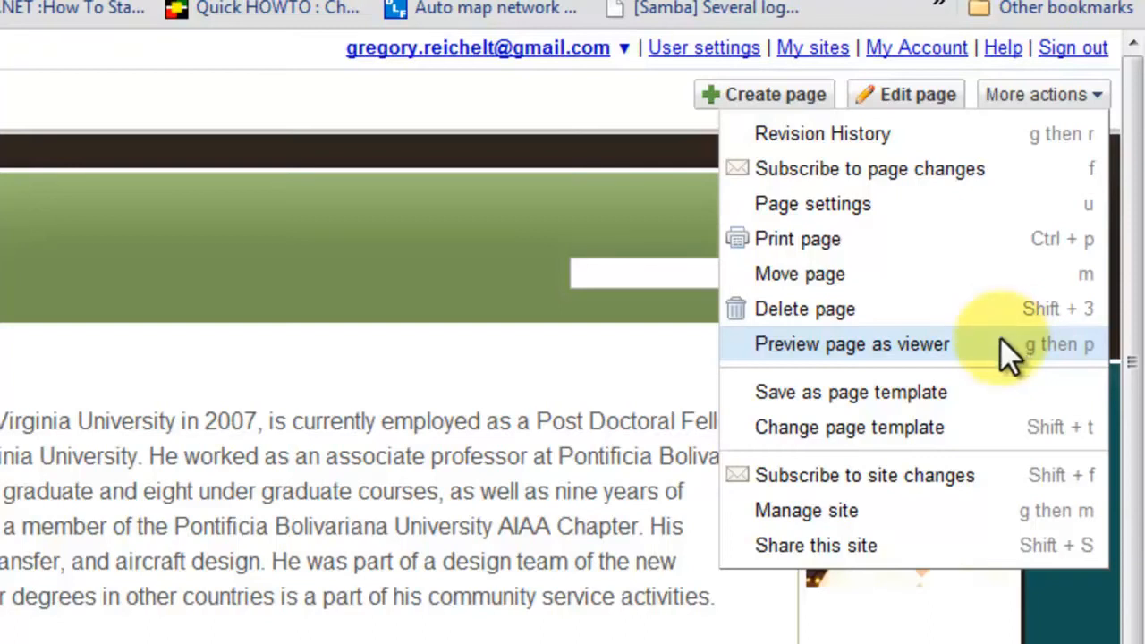
{"action": "left_click", "coordinate": [988, 309]}
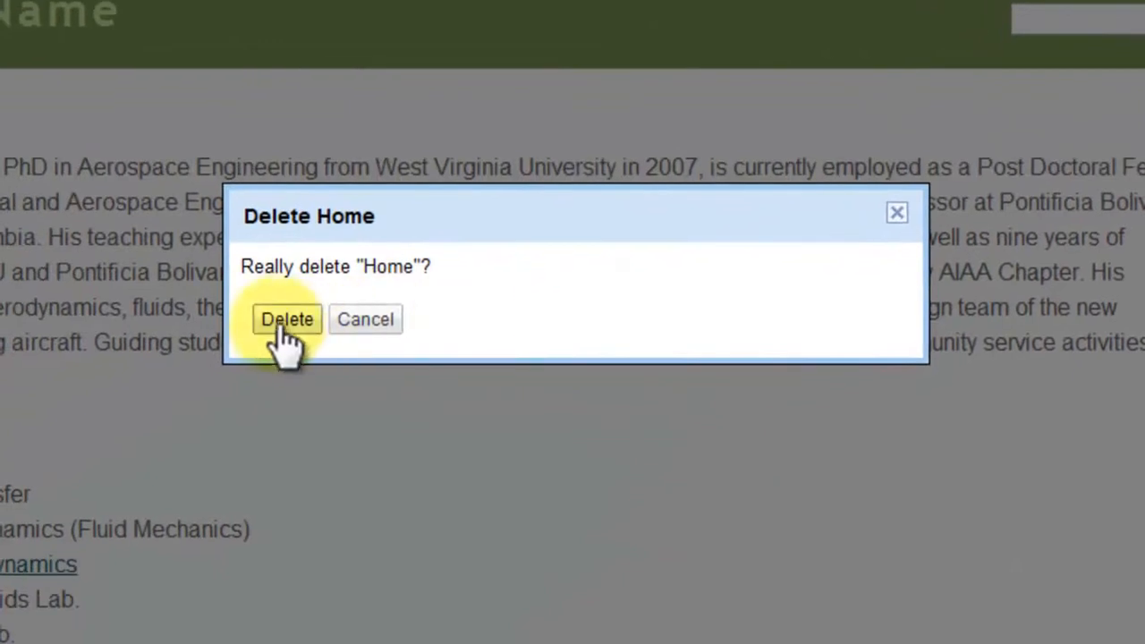
{"action": "left_click", "coordinate": [365, 319]}
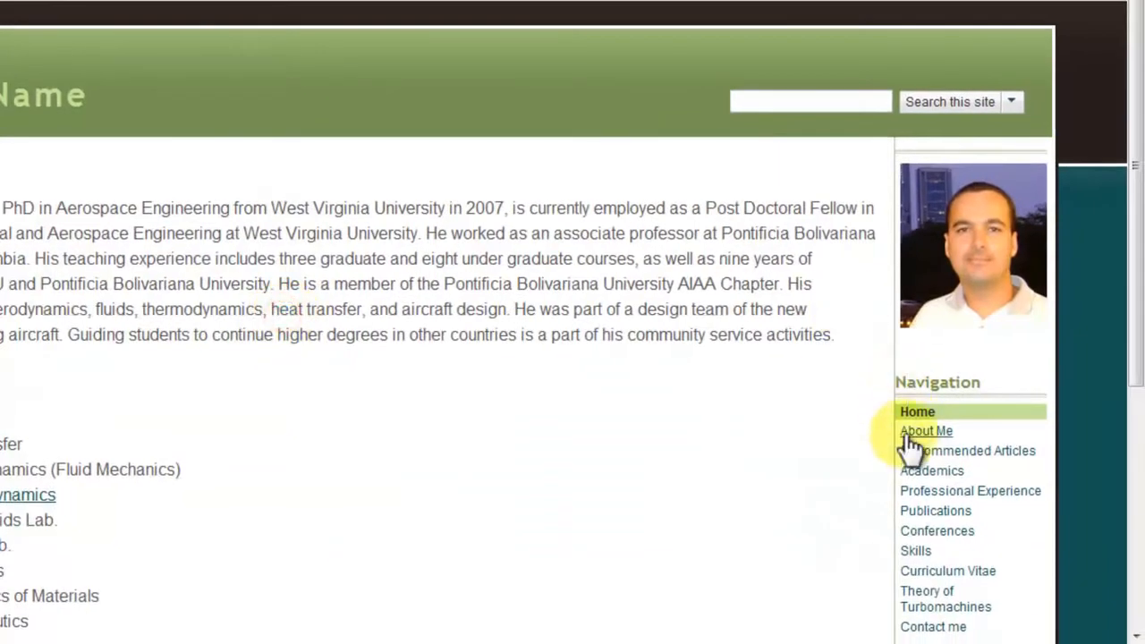
- Delete the About Me page and check its link in the sidebar navigation
{"action": "left_click", "coordinate": [923, 437]}
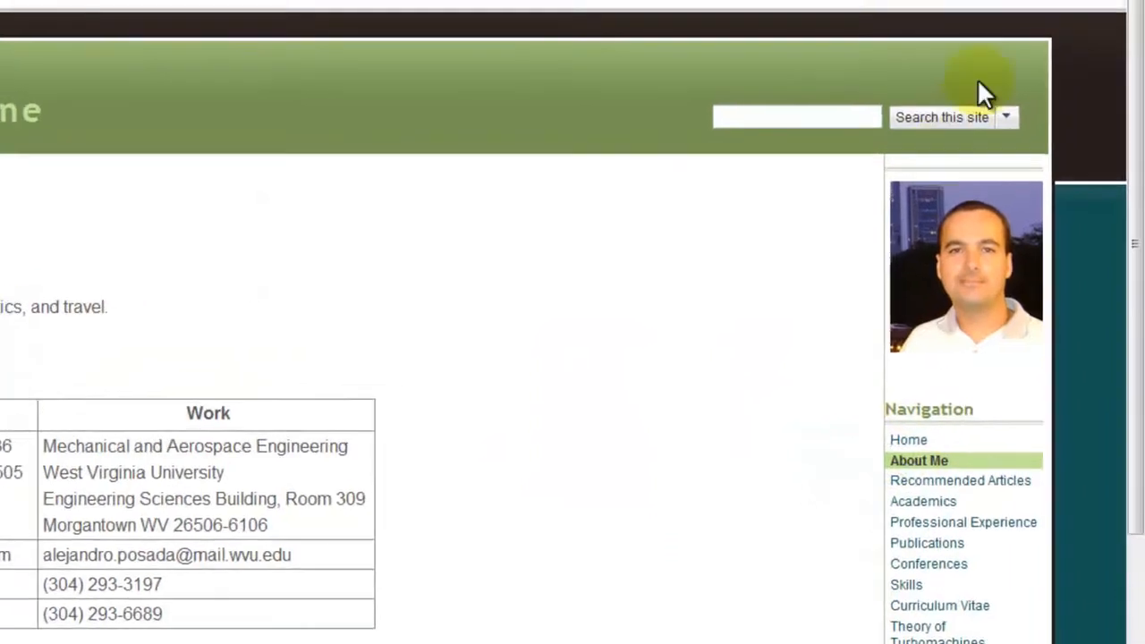
{"action": "left_click", "coordinate": [1017, 38]}
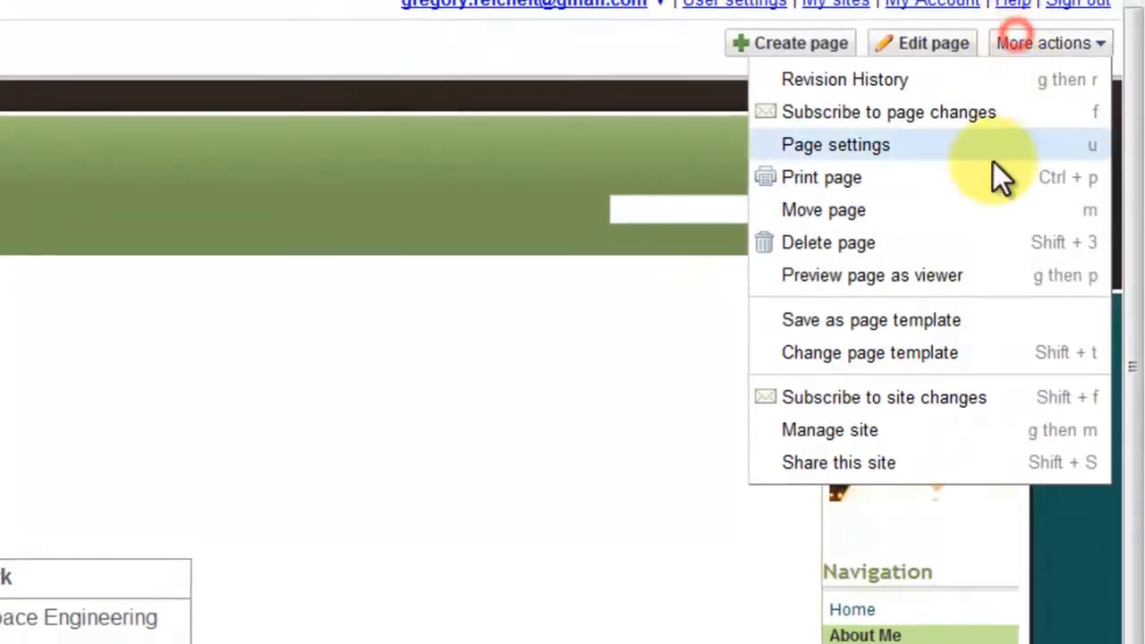
{"action": "left_click", "coordinate": [943, 246]}
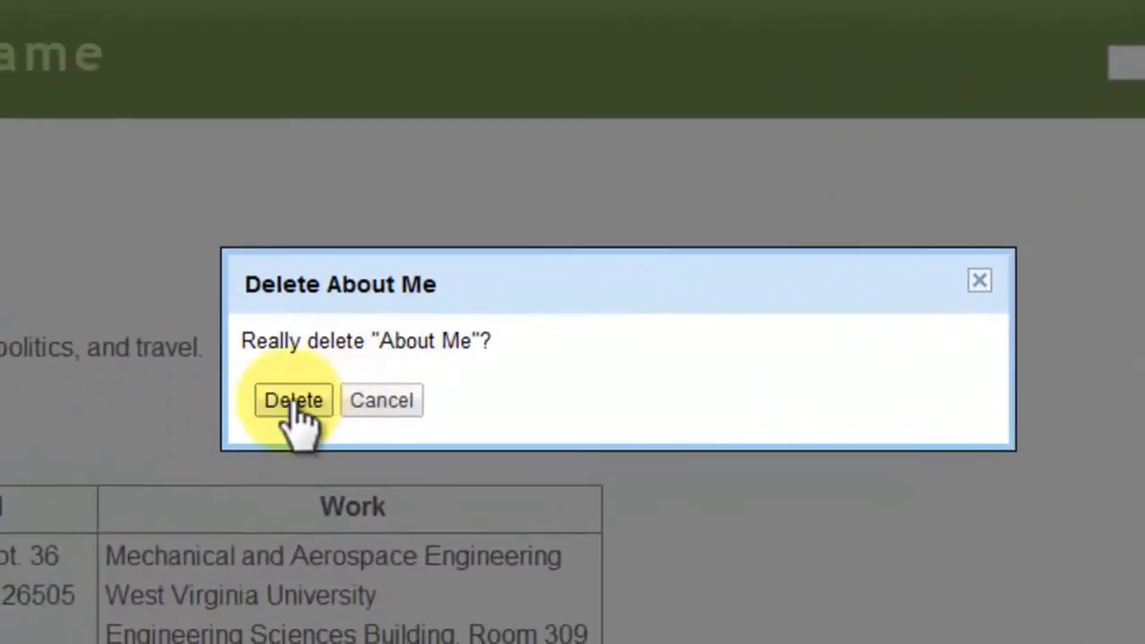
{"action": "left_click", "coordinate": [294, 403]}
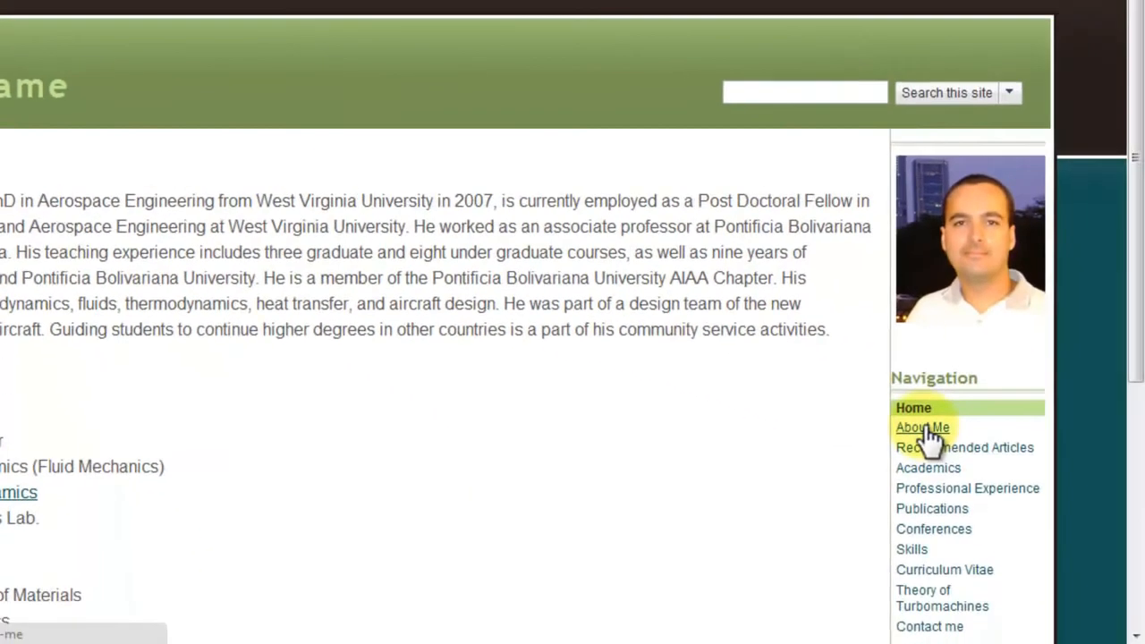
{"action": "left_click", "coordinate": [926, 429]}
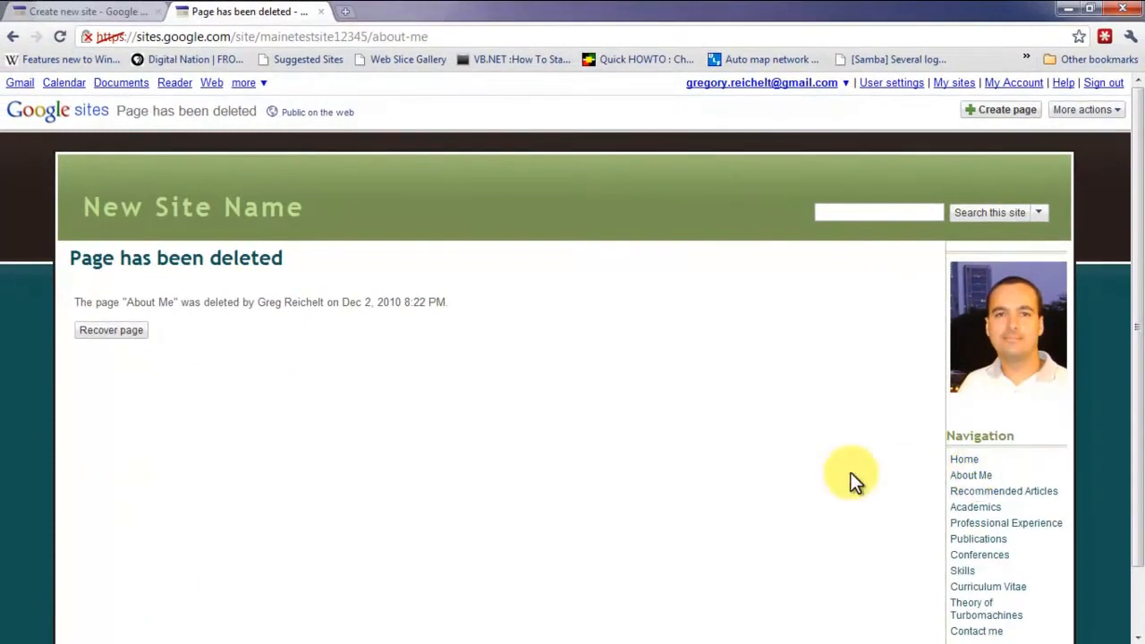
{"action": "scroll", "coordinate": [853, 474], "scroll_direction": "down", "scroll_amount": 1}
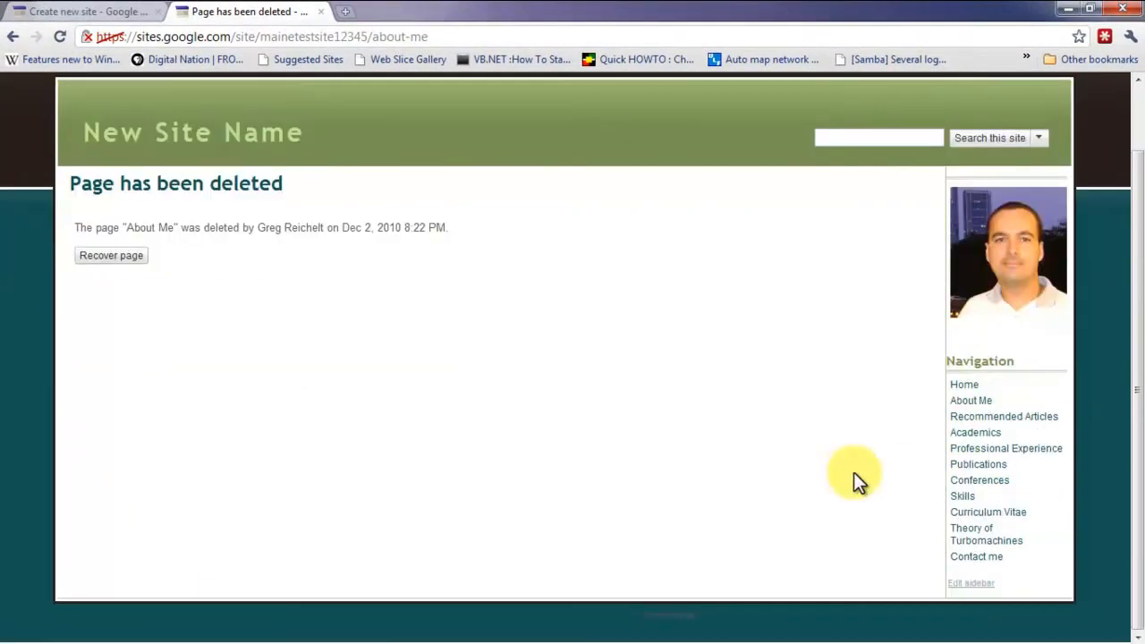
- Edit the sidebar's Navigation item and remove About Me from the pages to show
{"action": "left_click", "coordinate": [979, 586]}
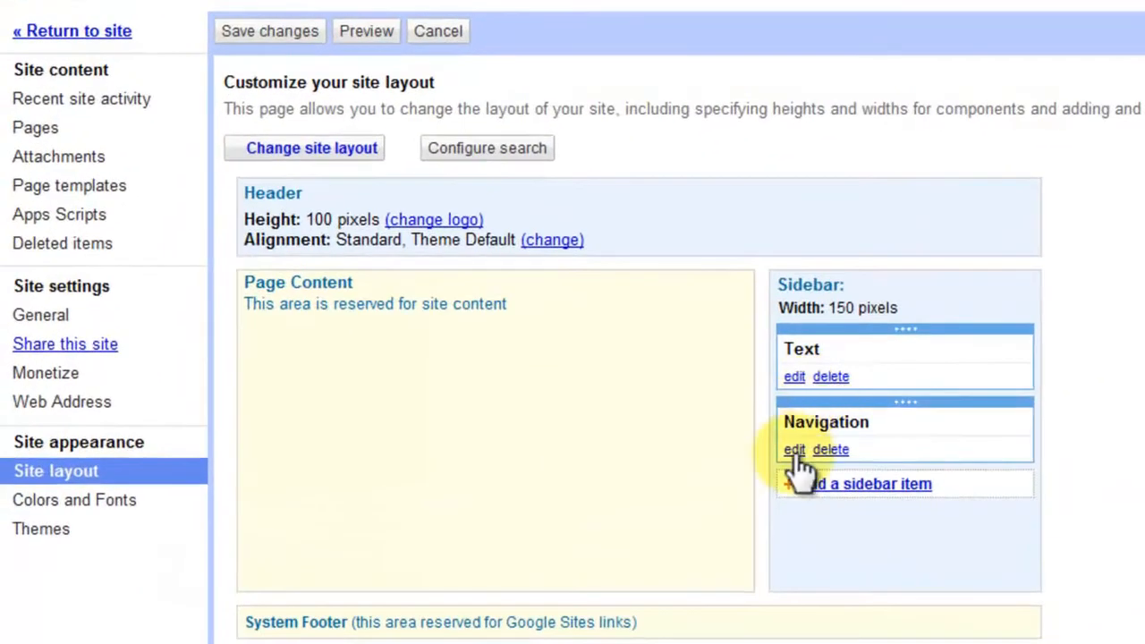
{"action": "left_click", "coordinate": [794, 449]}
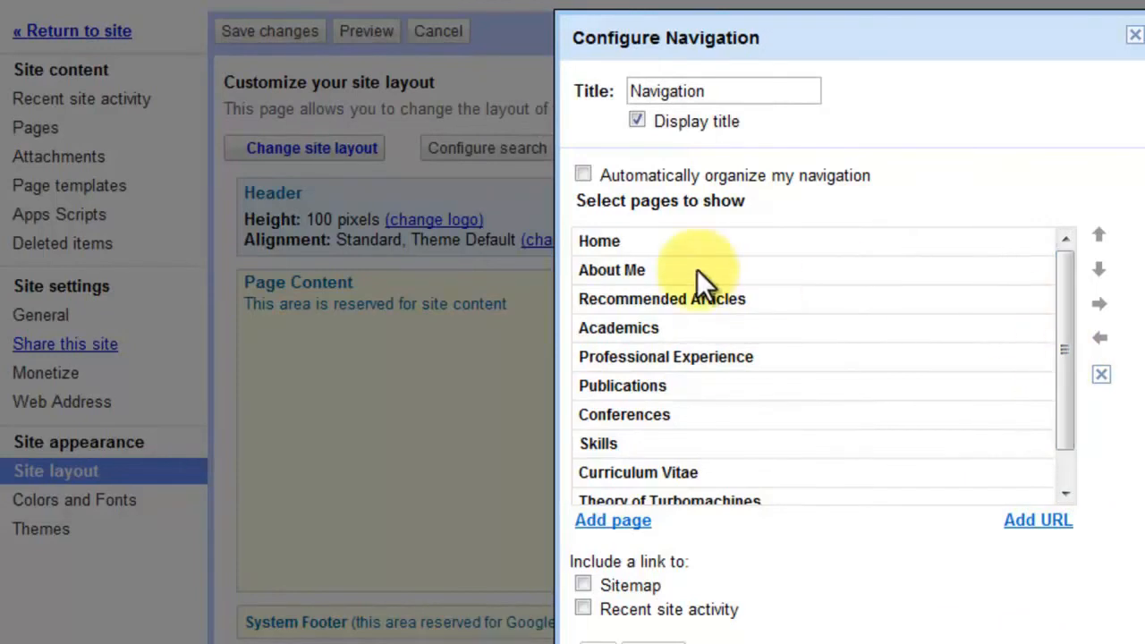
{"action": "left_click", "coordinate": [673, 268]}
{"action": "left_click", "coordinate": [1100, 375]}
{"action": "left_click", "coordinate": [593, 567]}
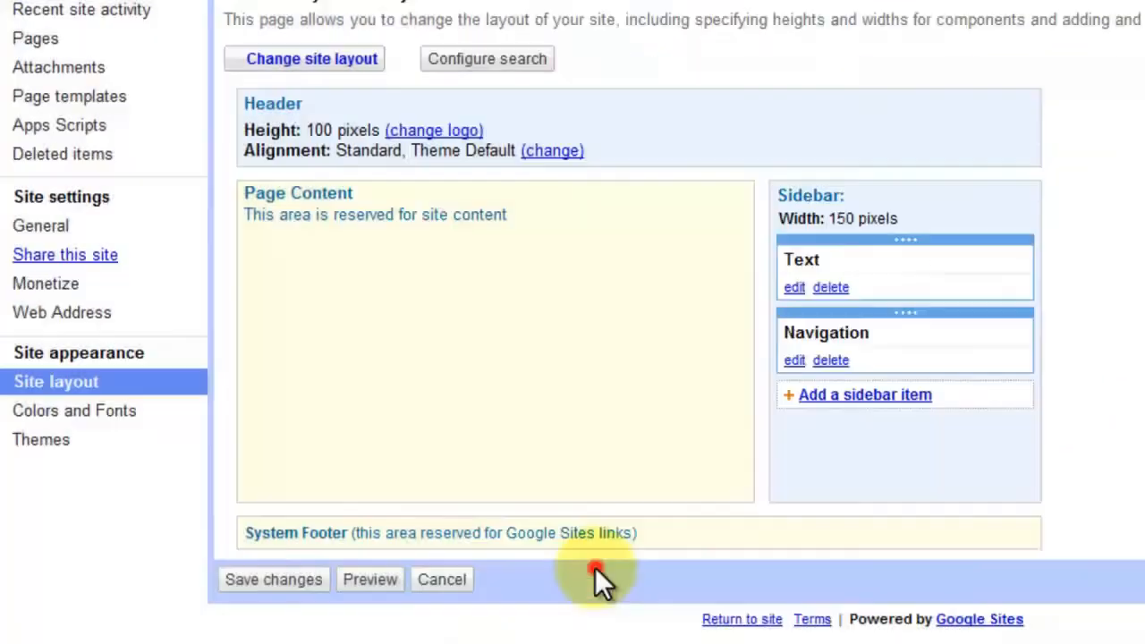
- Save the site layout changes, return to the site and look over the Home page's navigation
{"action": "left_click", "coordinate": [296, 583]}
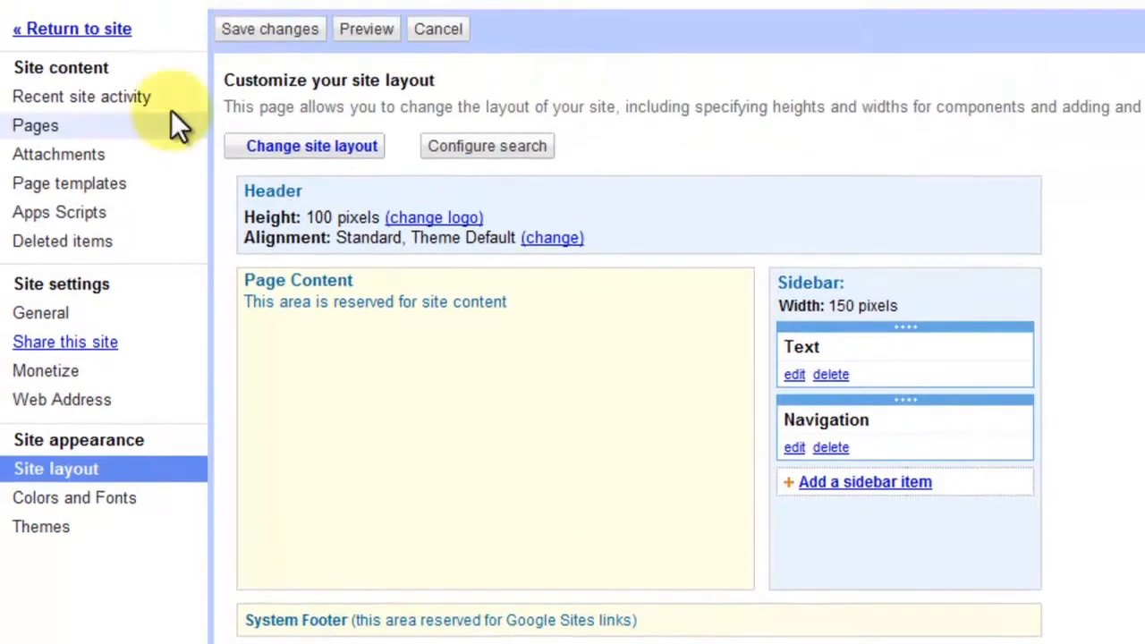
{"action": "left_click", "coordinate": [106, 83]}
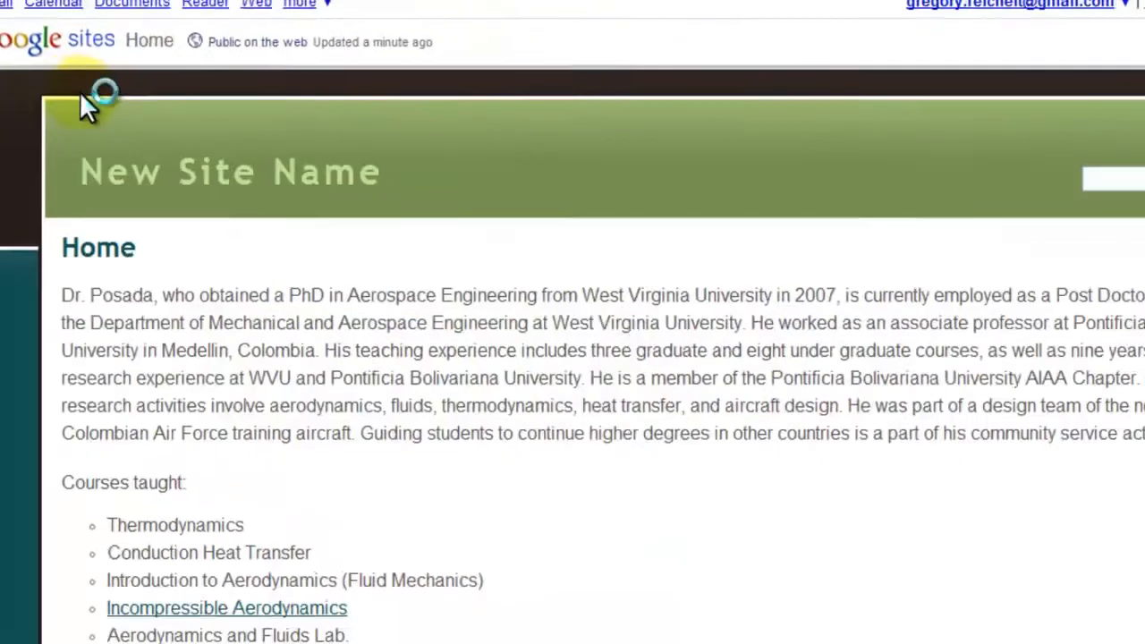
{"action": "scroll", "coordinate": [828, 467], "scroll_direction": "down", "scroll_amount": 2}
{"action": "scroll", "coordinate": [828, 467], "scroll_direction": "up", "scroll_amount": 3}
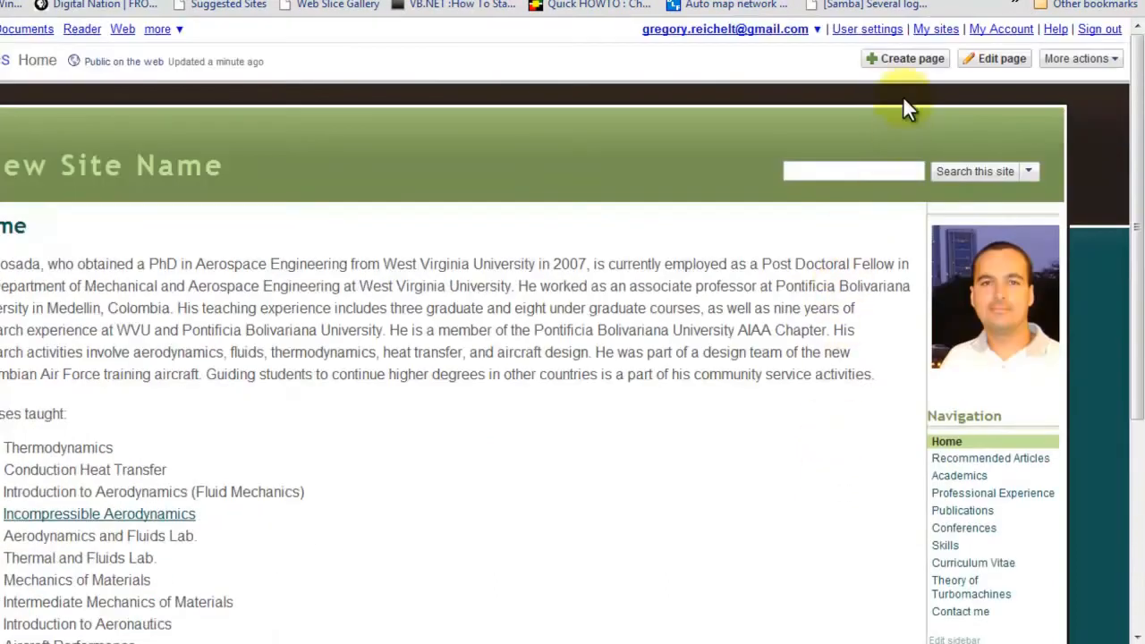
- Create a new page named "about" from the Web Page template at the top level of the site
{"action": "left_click", "coordinate": [902, 58]}
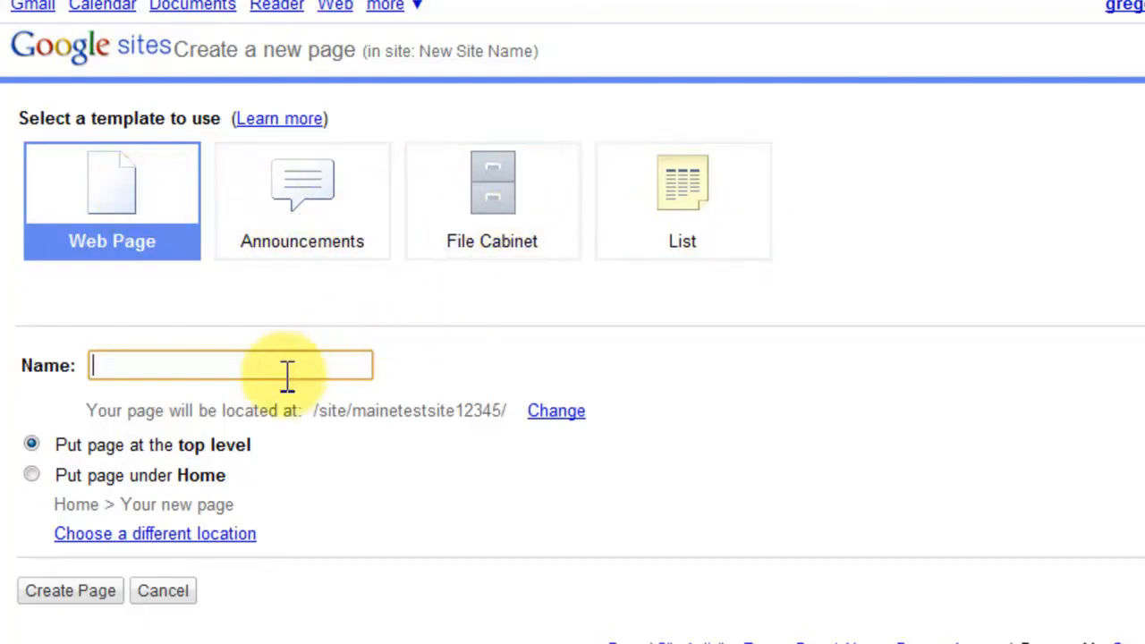
{"action": "type", "text": "about"}
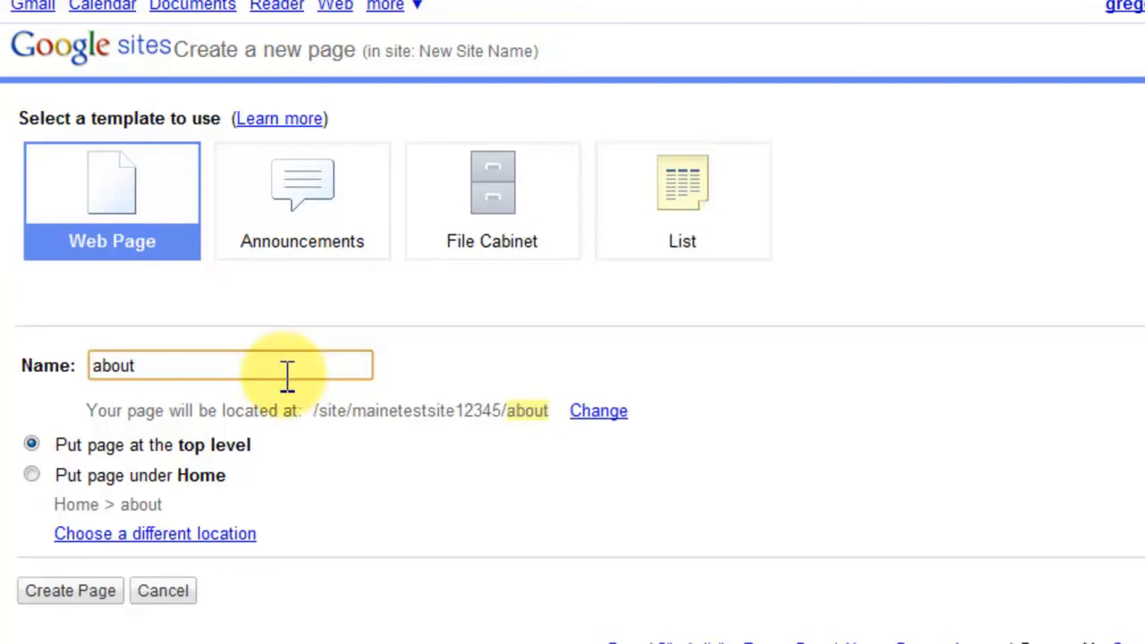
{"action": "left_click", "coordinate": [32, 475]}
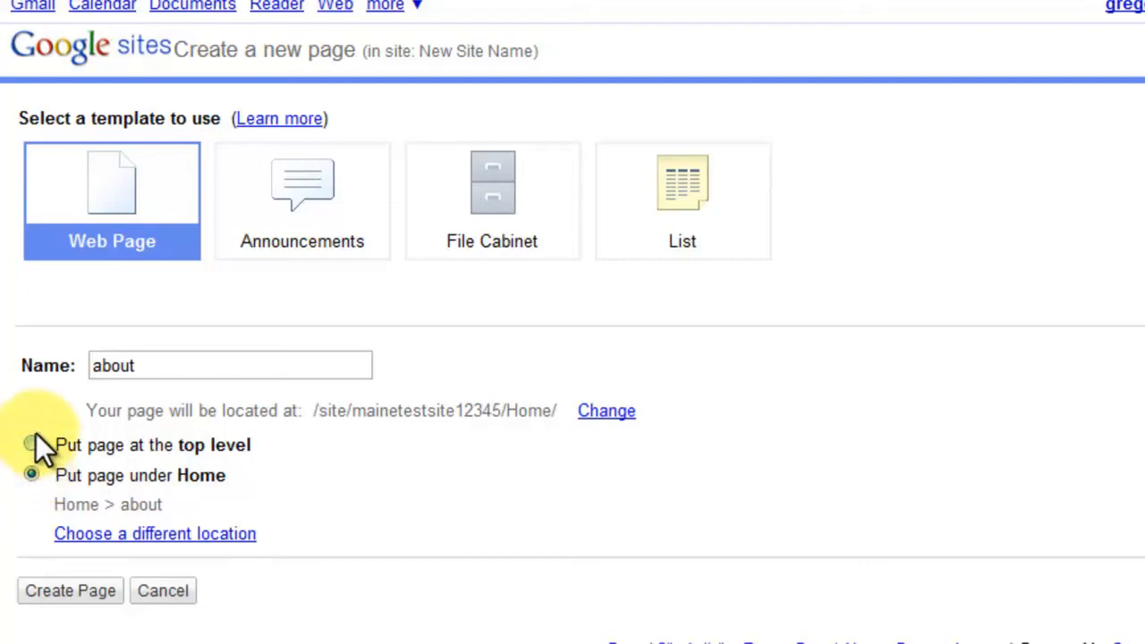
{"action": "left_click", "coordinate": [34, 443]}
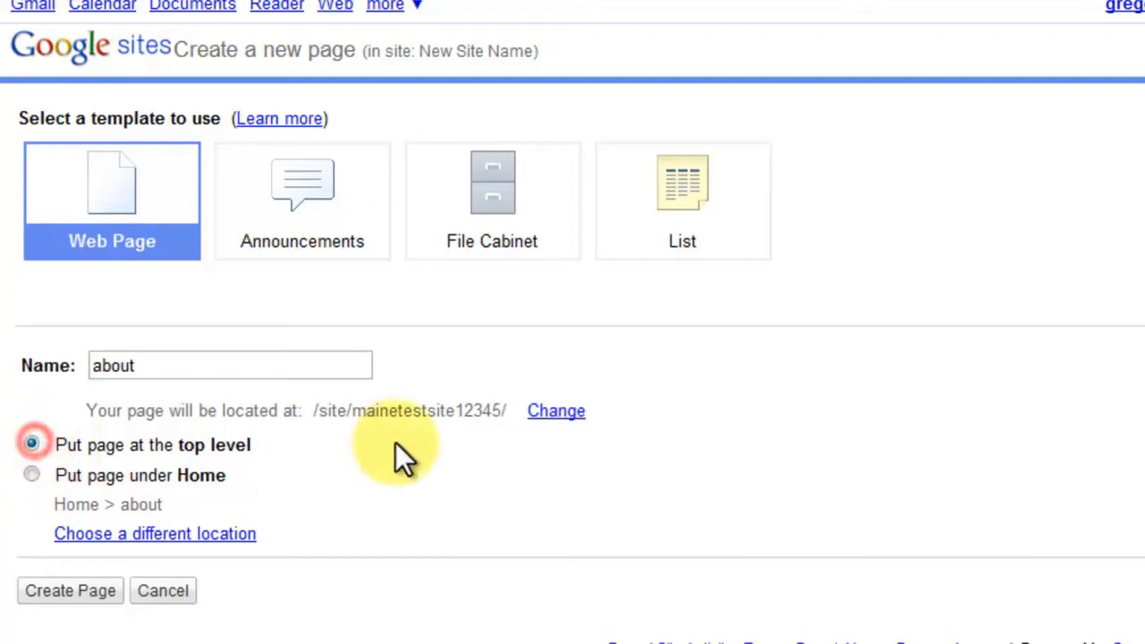
{"action": "left_click", "coordinate": [31, 474]}
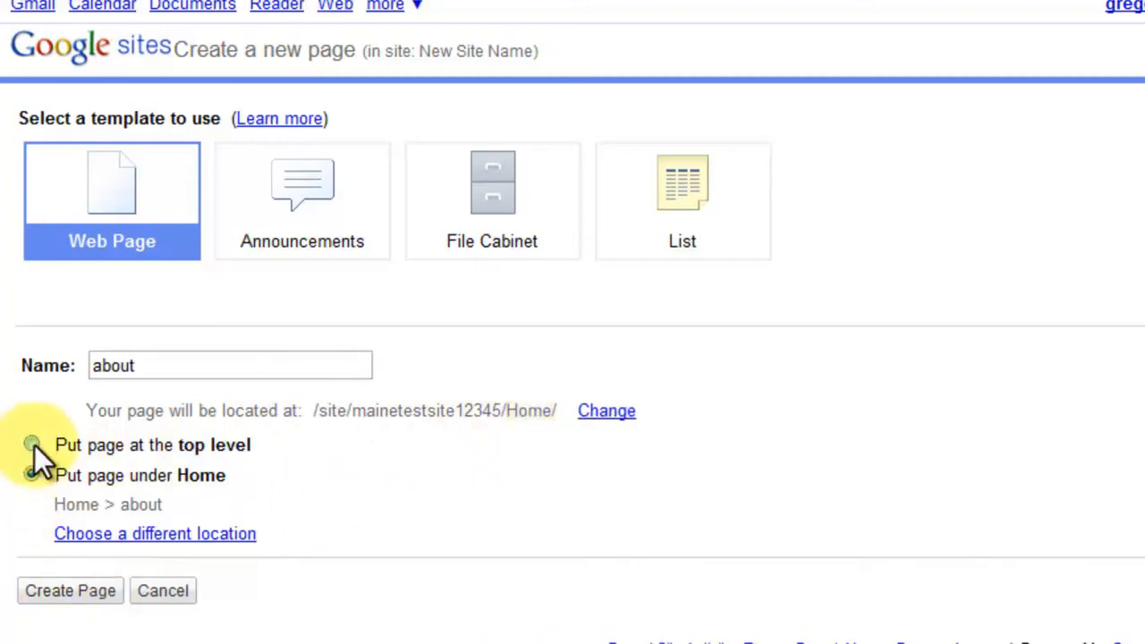
{"action": "left_click", "coordinate": [32, 444]}
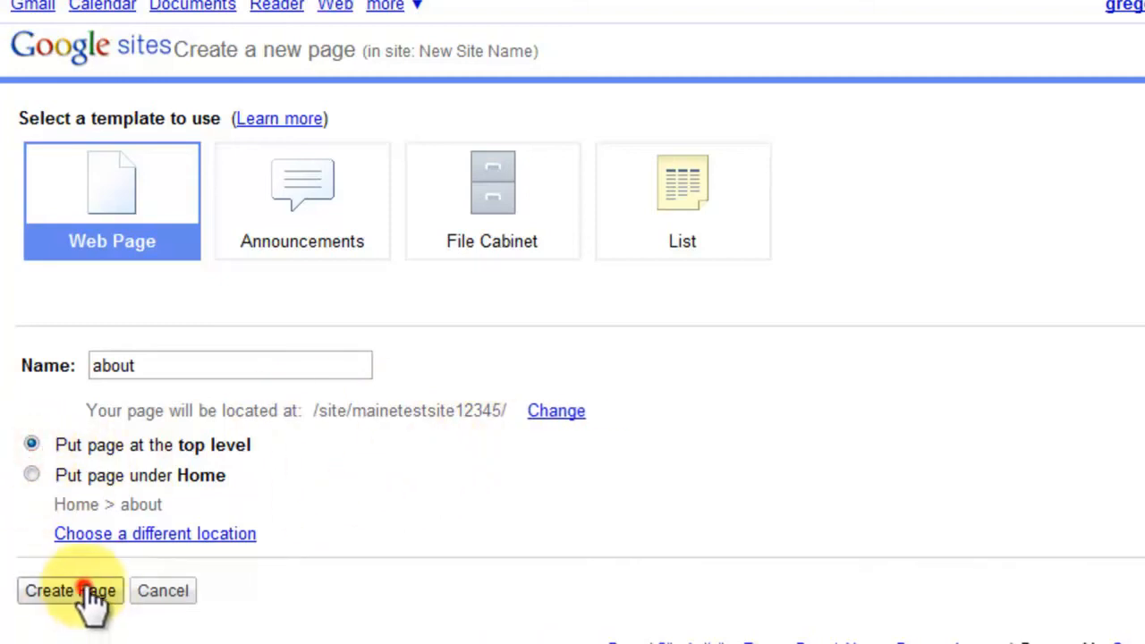
{"action": "left_click", "coordinate": [89, 592]}
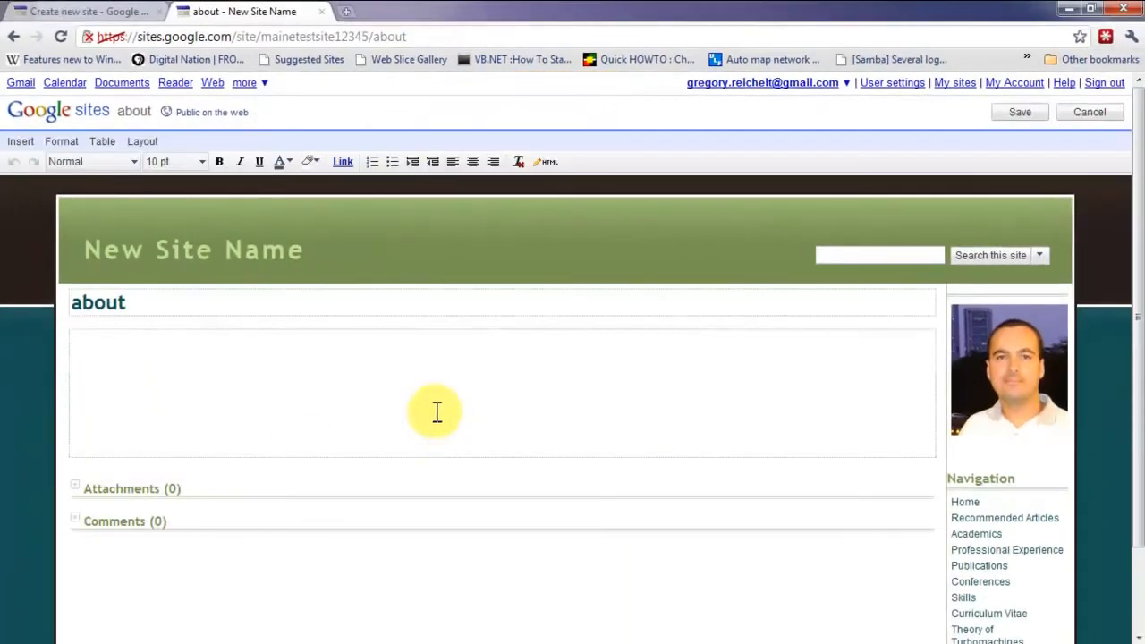
- Enter "this is a new about page that I have just created!" as the about page's content and save it
{"action": "type", "text": "this is a new about page that"}
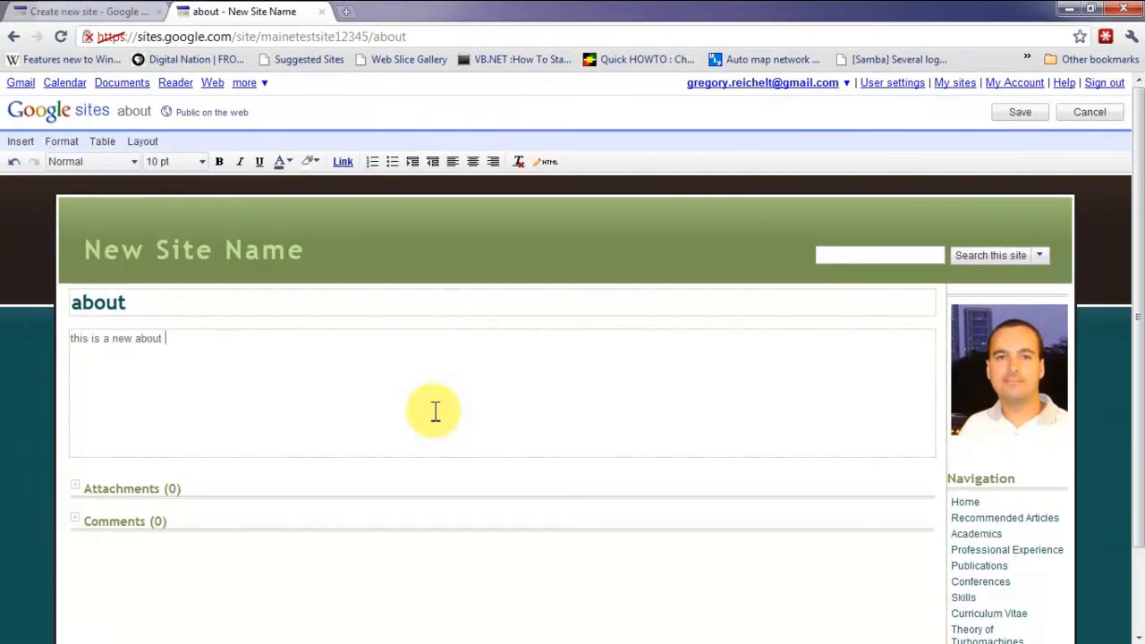
{"action": "type", "text": " I have just re"}
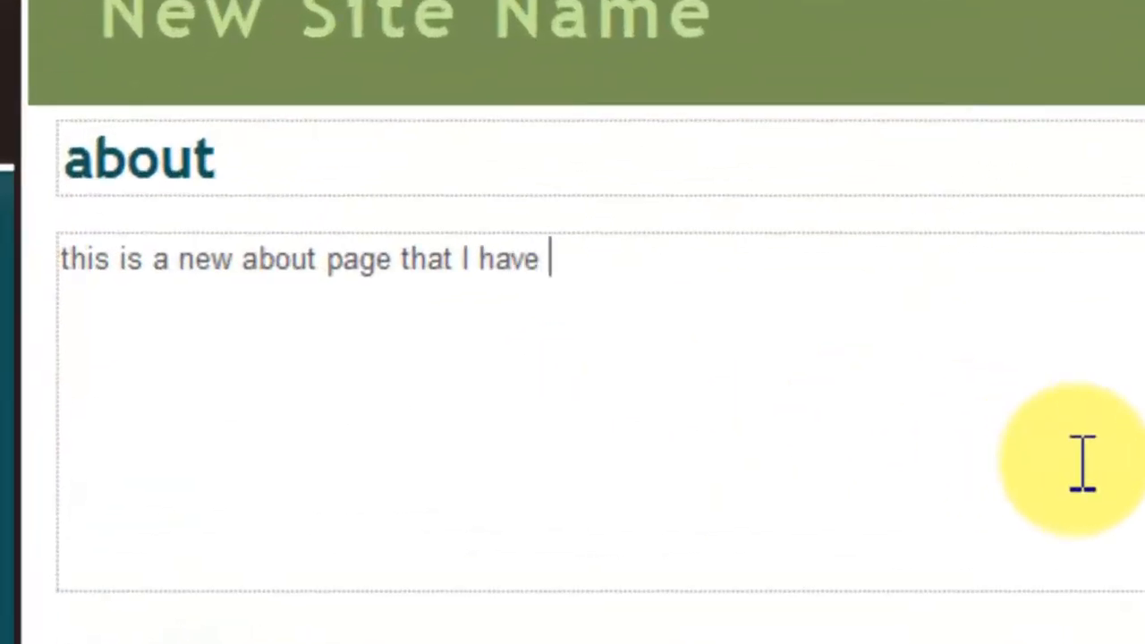
{"action": "key", "text": "BackSpace"}
{"action": "key", "text": "BackSpace"}
{"action": "type", "text": "created!"}
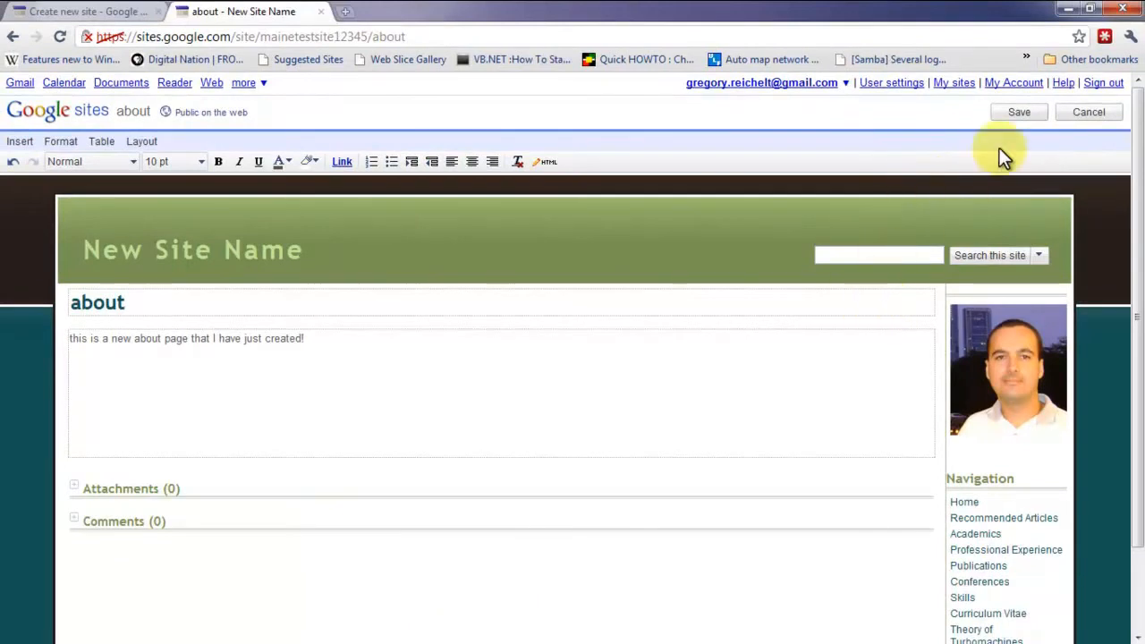
{"action": "left_click", "coordinate": [1019, 116]}
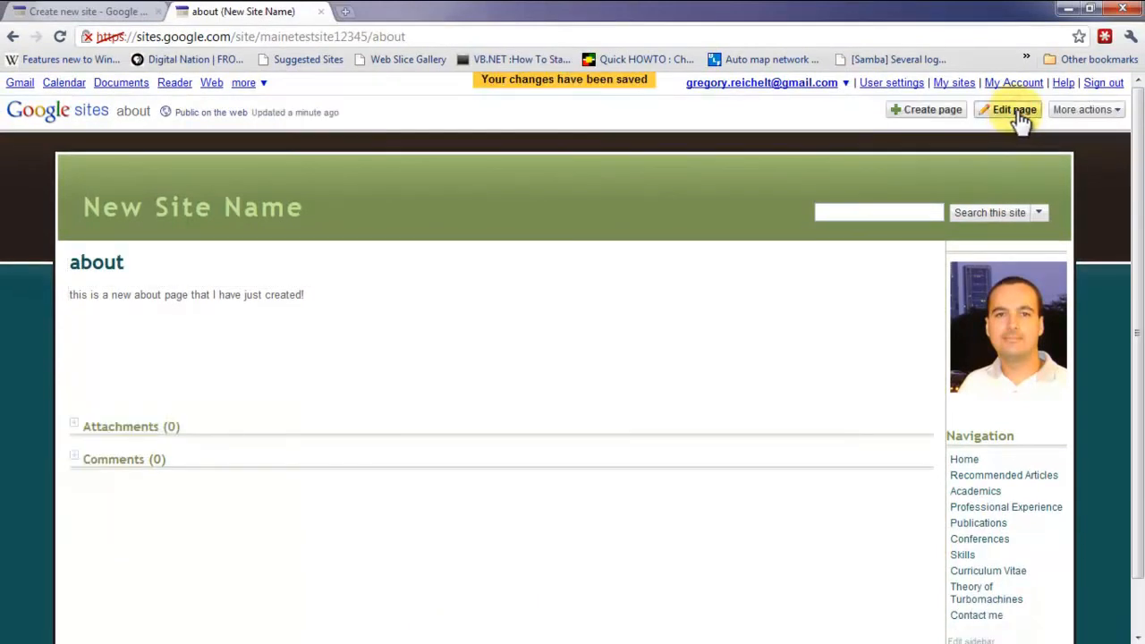
- In the about page's settings, disable attachments and comments, show the page in the sidebar and save
{"action": "left_click", "coordinate": [1074, 113]}
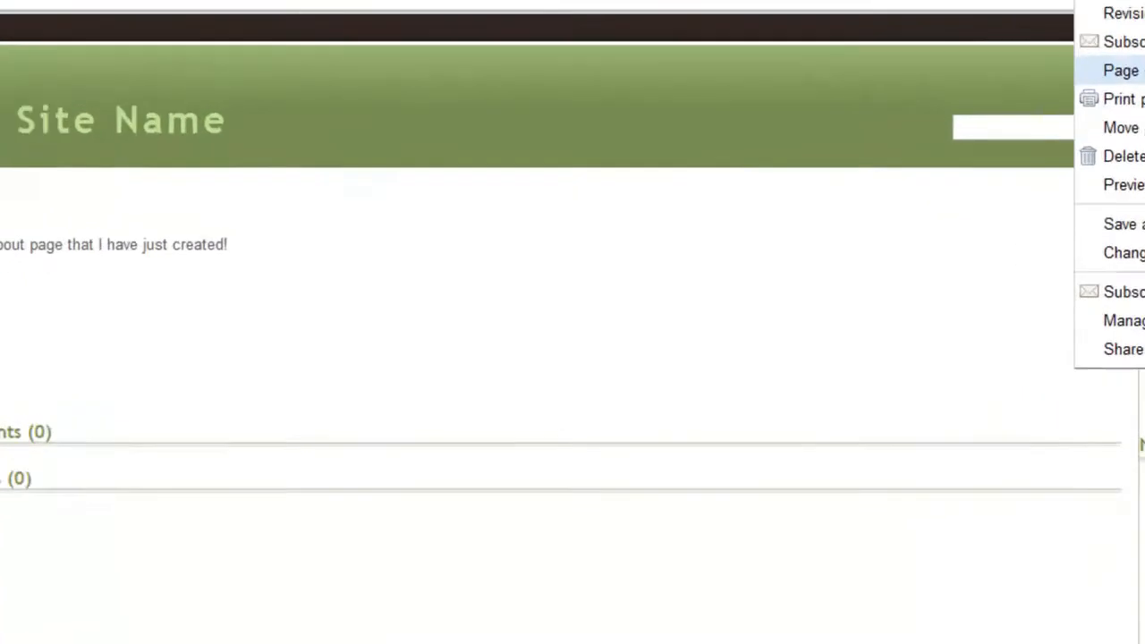
{"action": "left_click", "coordinate": [1123, 71]}
{"action": "left_click", "coordinate": [302, 217]}
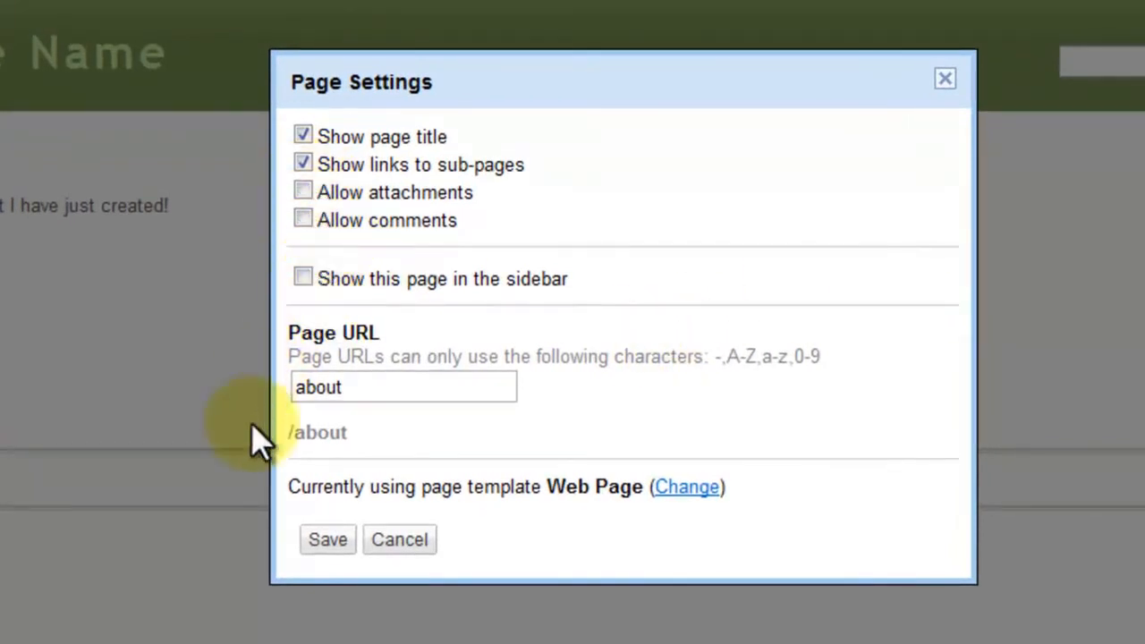
{"action": "left_click", "coordinate": [302, 279]}
{"action": "left_click", "coordinate": [328, 539]}
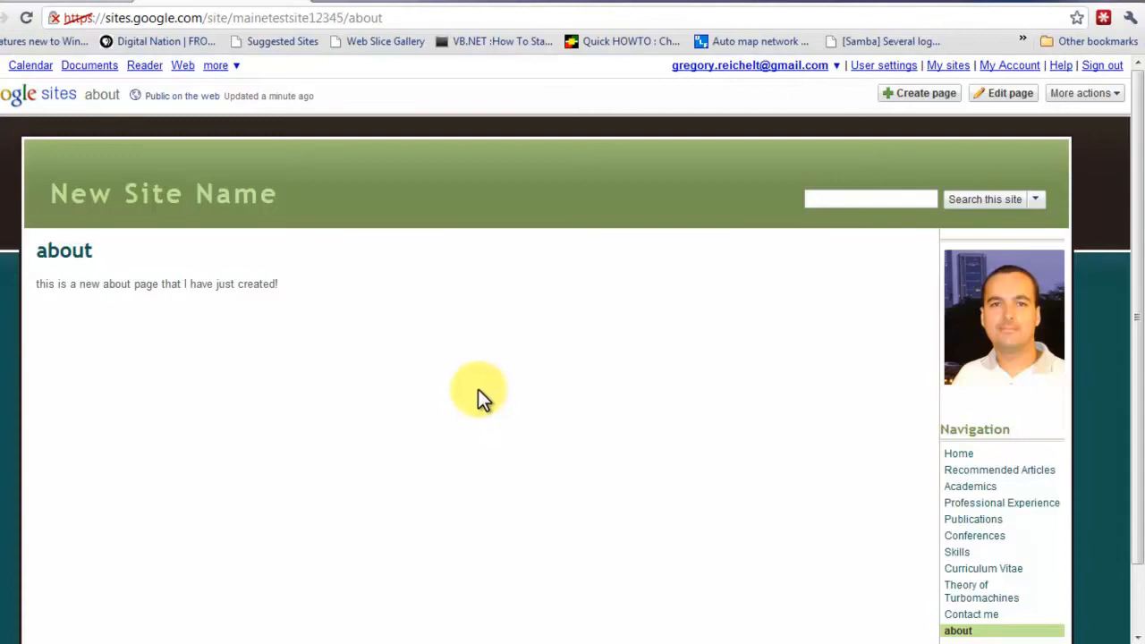
- In the site layout's sidebar Navigation settings, move the about page above Home to the first position in the list
{"action": "scroll", "coordinate": [411, 330], "scroll_direction": "down", "scroll_amount": 2}
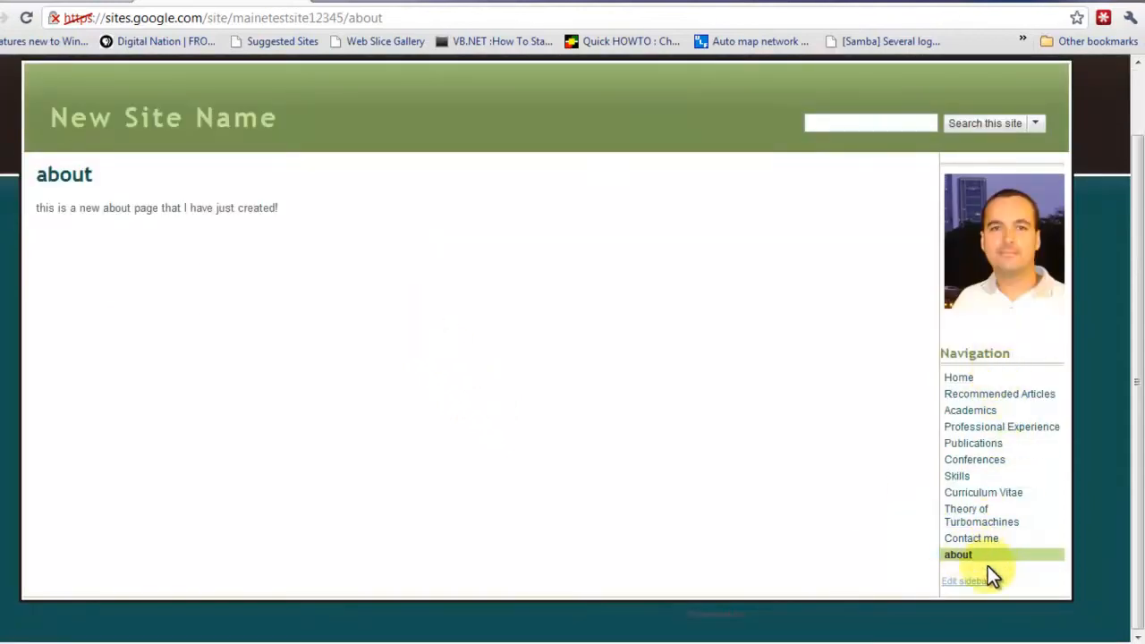
{"action": "left_click", "coordinate": [972, 585]}
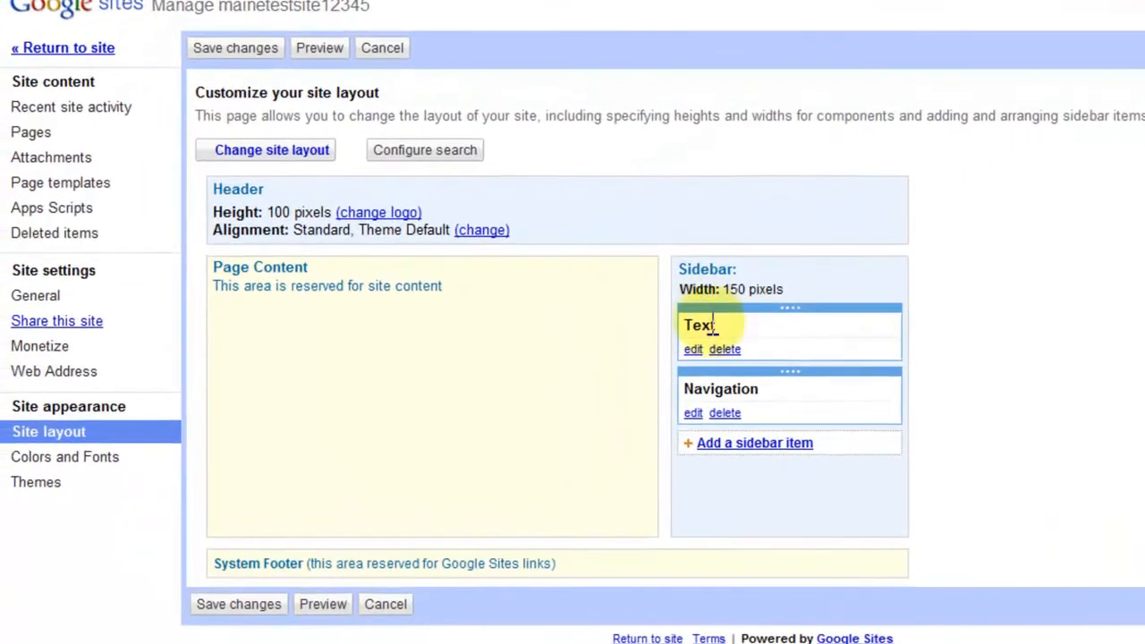
{"action": "left_click", "coordinate": [697, 414]}
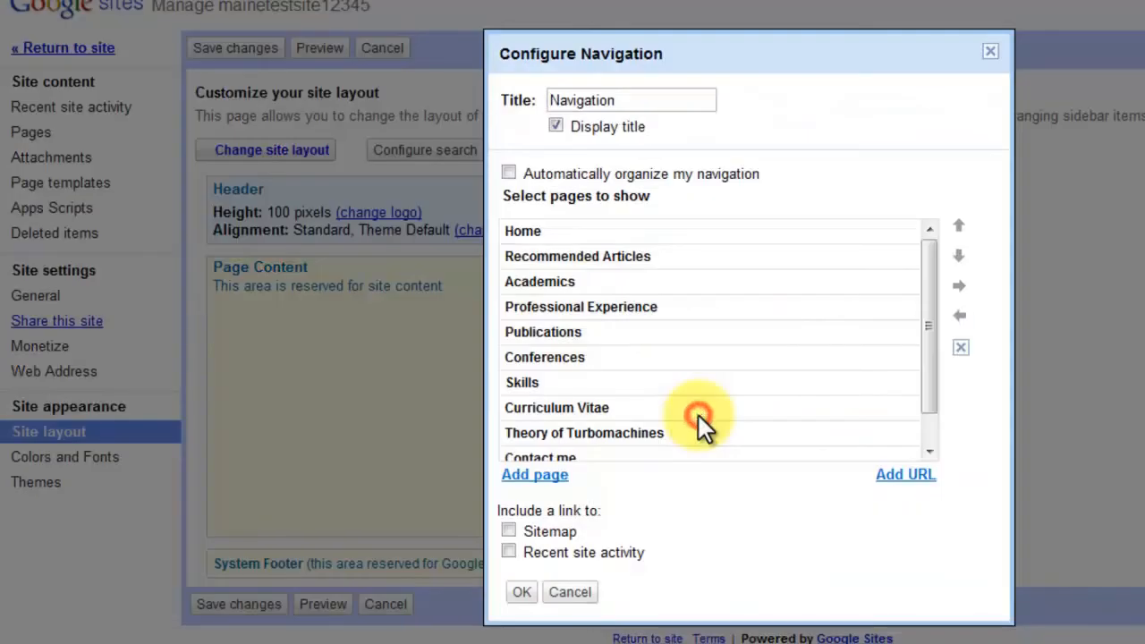
{"action": "left_click_drag", "start_coordinate": [925, 341], "coordinate": [921, 394]}
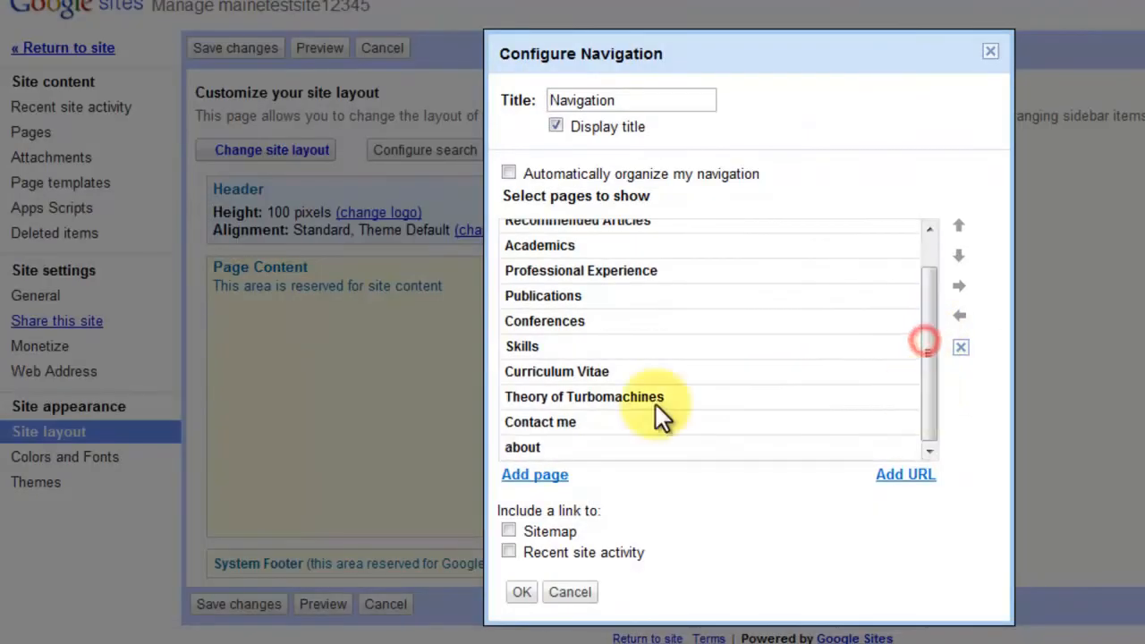
{"action": "left_click", "coordinate": [523, 447]}
{"action": "left_click", "coordinate": [959, 227]}
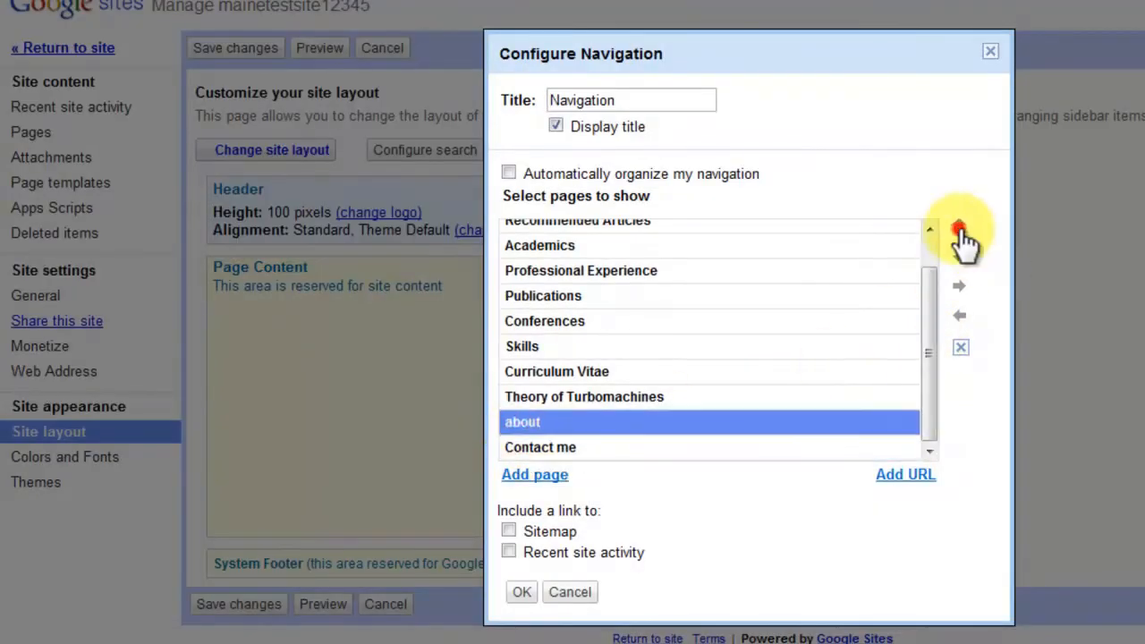
{"action": "left_click", "coordinate": [959, 227]}
{"action": "left_click", "coordinate": [958, 227]}
{"action": "left_click", "coordinate": [958, 229]}
{"action": "left_click", "coordinate": [959, 229]}
{"action": "left_click", "coordinate": [959, 229]}
{"action": "left_click", "coordinate": [959, 229]}
{"action": "left_click", "coordinate": [958, 228]}
{"action": "left_click", "coordinate": [958, 229]}
{"action": "left_click", "coordinate": [959, 229]}
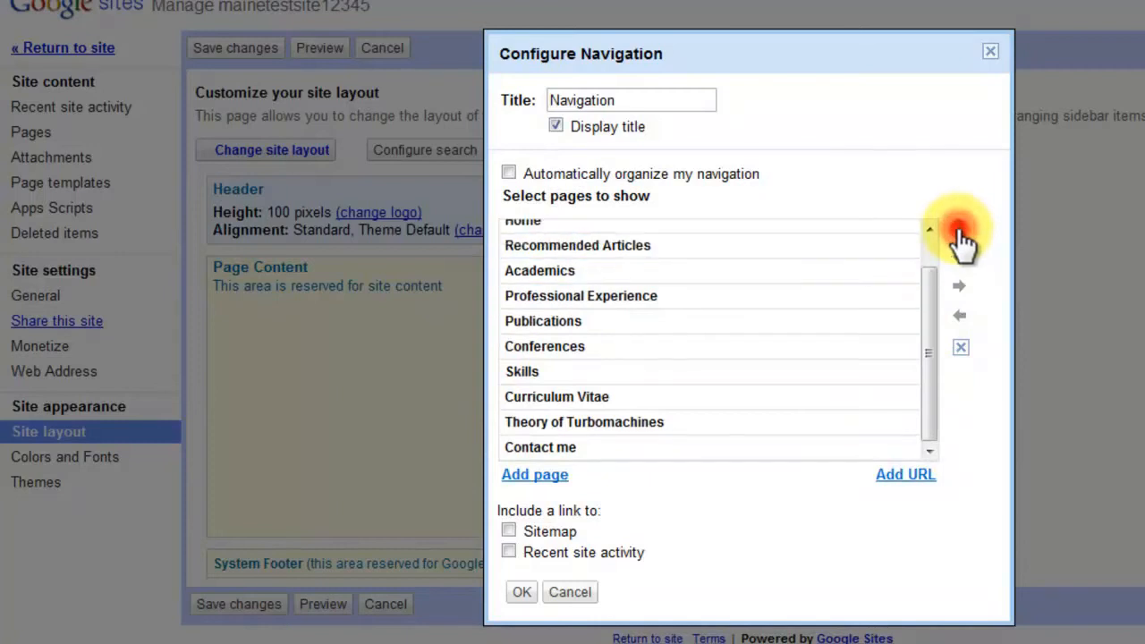
{"action": "left_click_drag", "start_coordinate": [921, 363], "coordinate": [834, 281]}
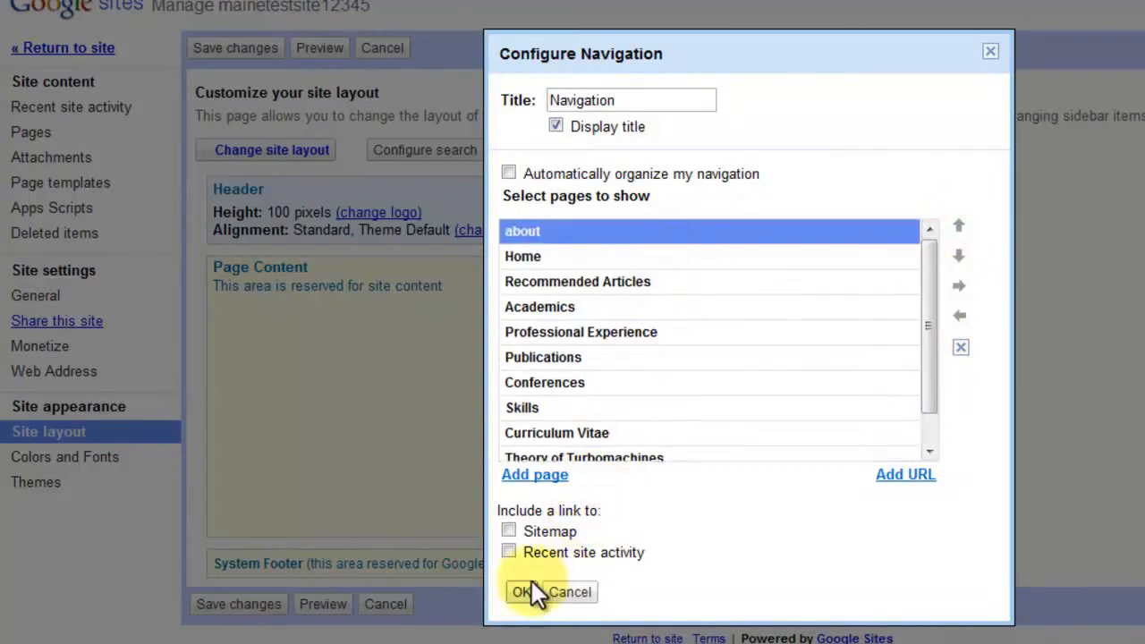
- Keep automatic navigation organizing off, save the reordered navigation in the site layout and return to the site's Home page
{"action": "left_click", "coordinate": [508, 174]}
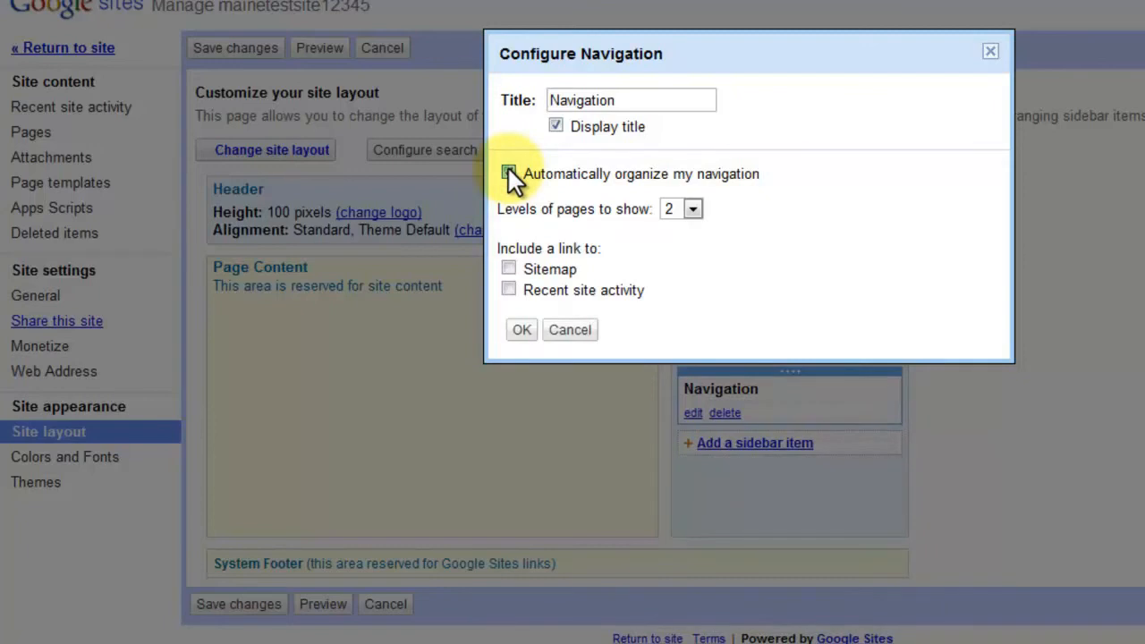
{"action": "left_click", "coordinate": [508, 172]}
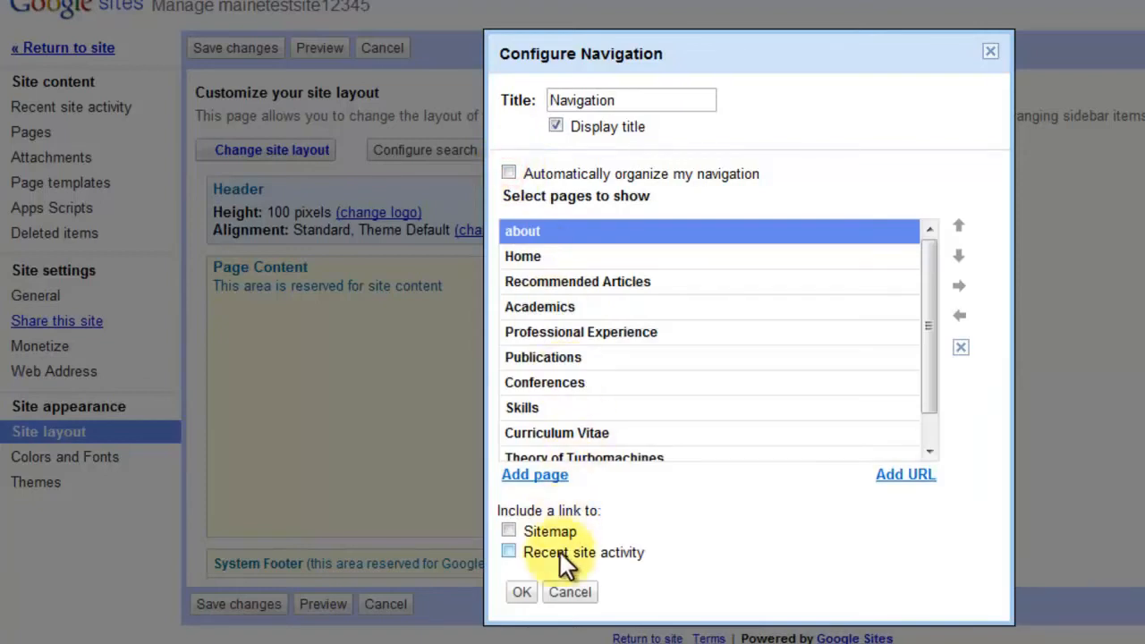
{"action": "left_click", "coordinate": [521, 592]}
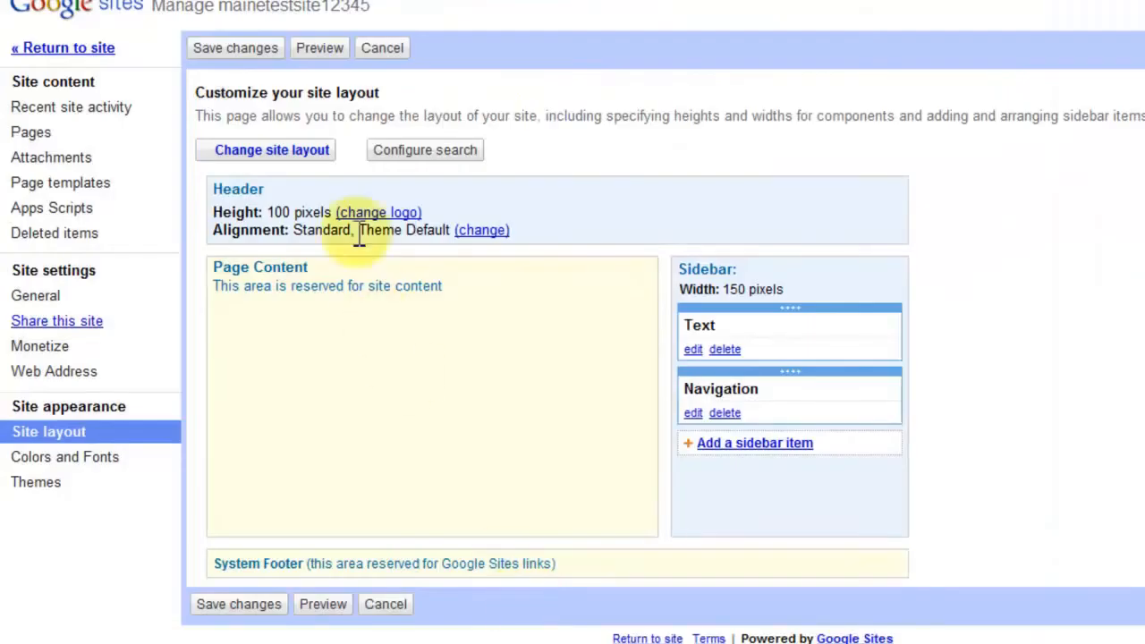
{"action": "left_click", "coordinate": [268, 53]}
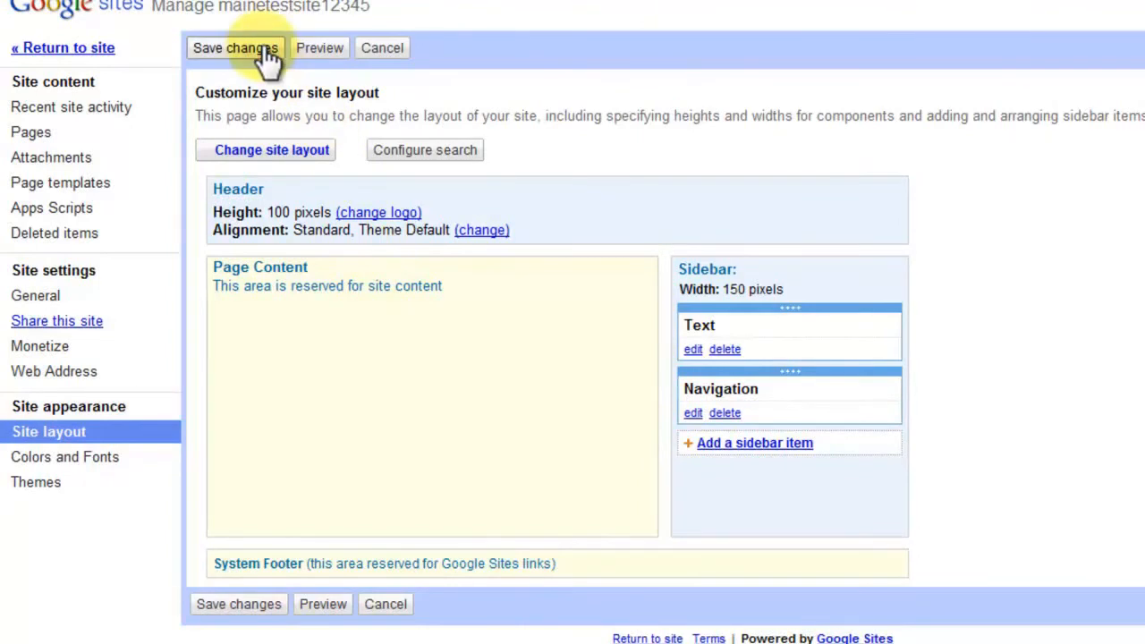
{"action": "left_click", "coordinate": [68, 49]}
{"action": "left_click", "coordinate": [1093, 459]}
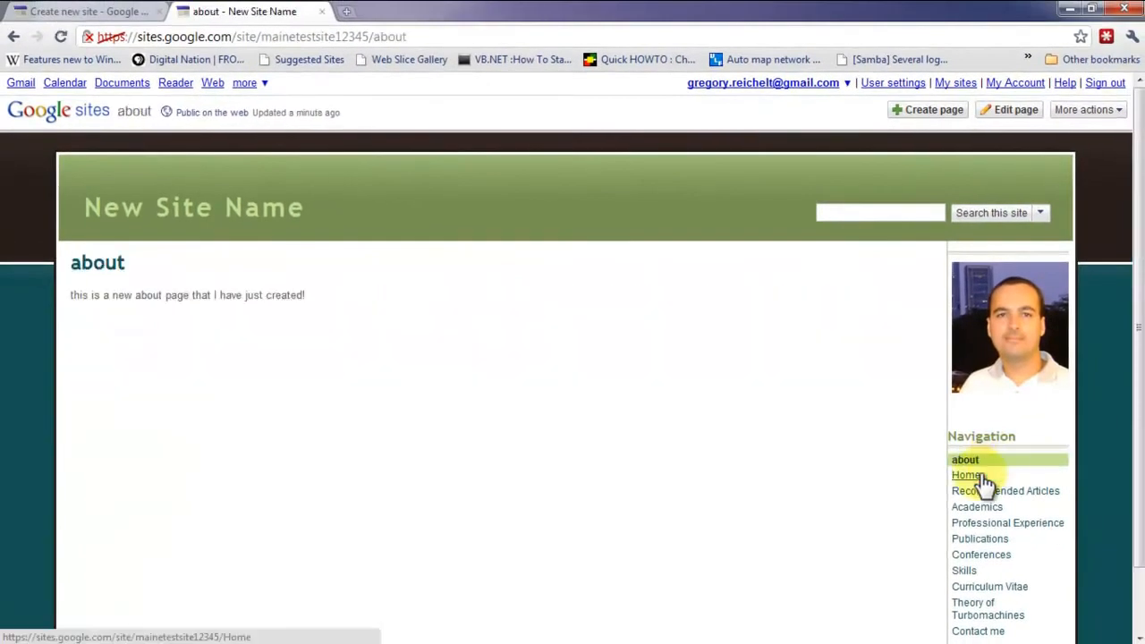
{"action": "left_click", "coordinate": [979, 477]}
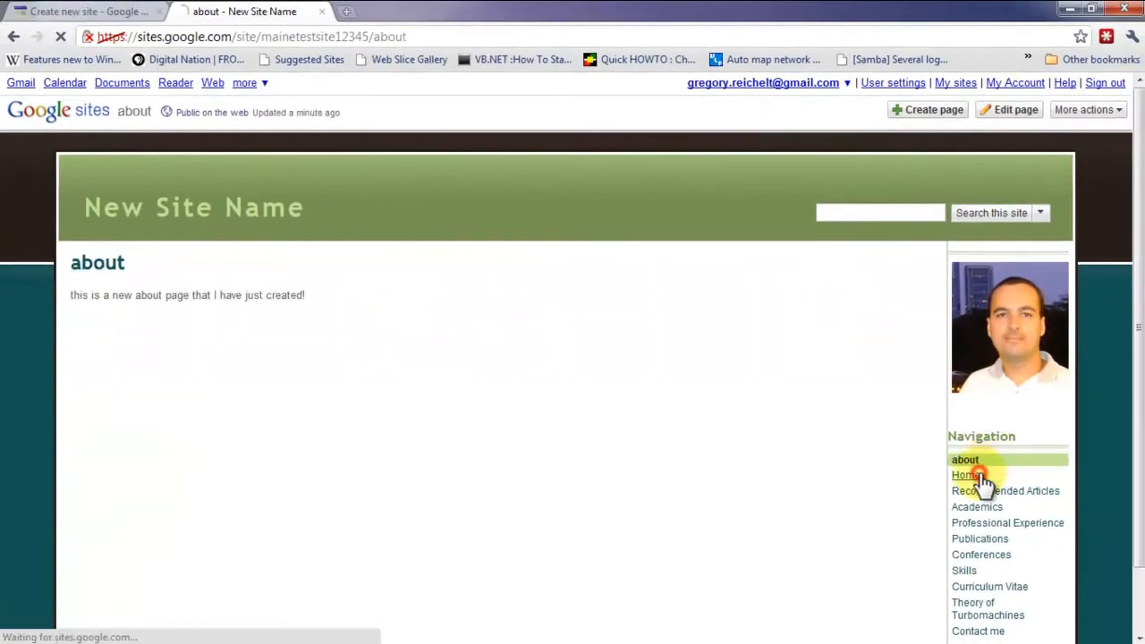
- Try to edit the sidebar photo directly from the Home page, both in normal view and in page edit mode
{"action": "left_click", "coordinate": [984, 384]}
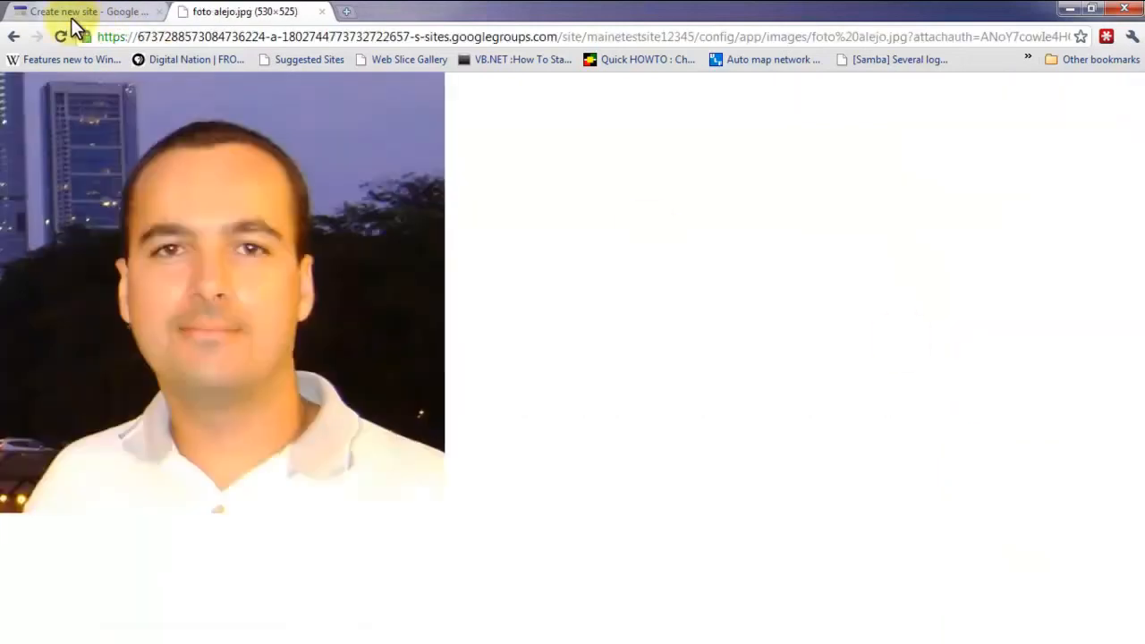
{"action": "left_click", "coordinate": [13, 37]}
{"action": "left_click", "coordinate": [1000, 111]}
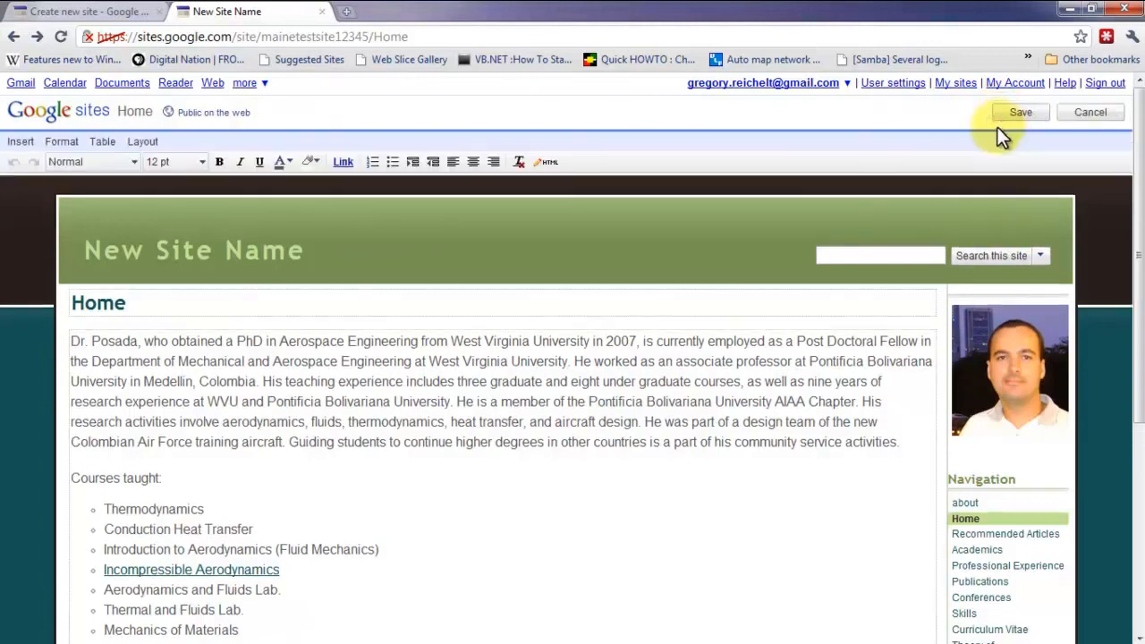
{"action": "left_click", "coordinate": [961, 353]}
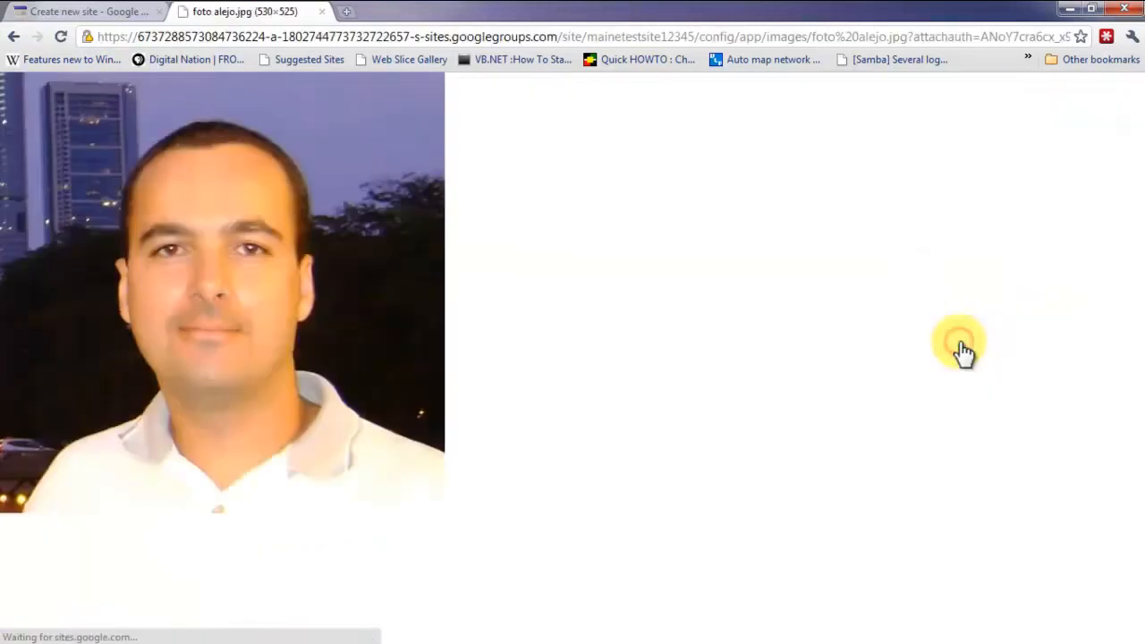
{"action": "left_click", "coordinate": [14, 37]}
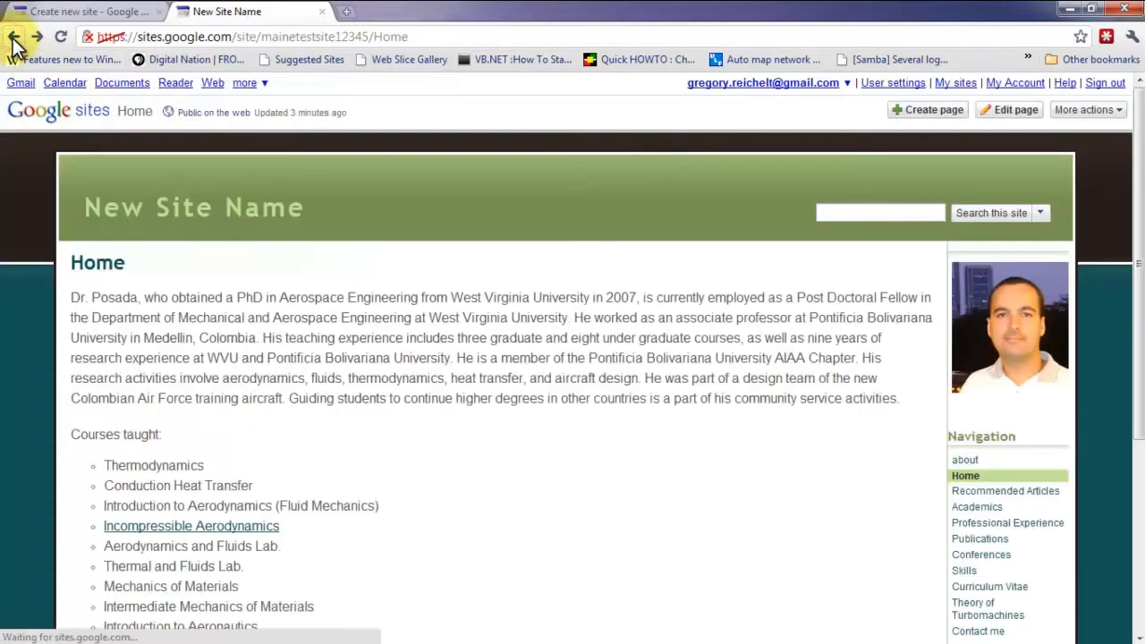
- Check the content of the sidebar's Text item holding the photo, delete that item, save the site layout and return to the site
{"action": "scroll", "coordinate": [951, 422], "scroll_direction": "down", "scroll_amount": 3}
{"action": "scroll", "coordinate": [949, 423], "scroll_direction": "up", "scroll_amount": 3}
{"action": "scroll", "coordinate": [950, 429], "scroll_direction": "down", "scroll_amount": 1}
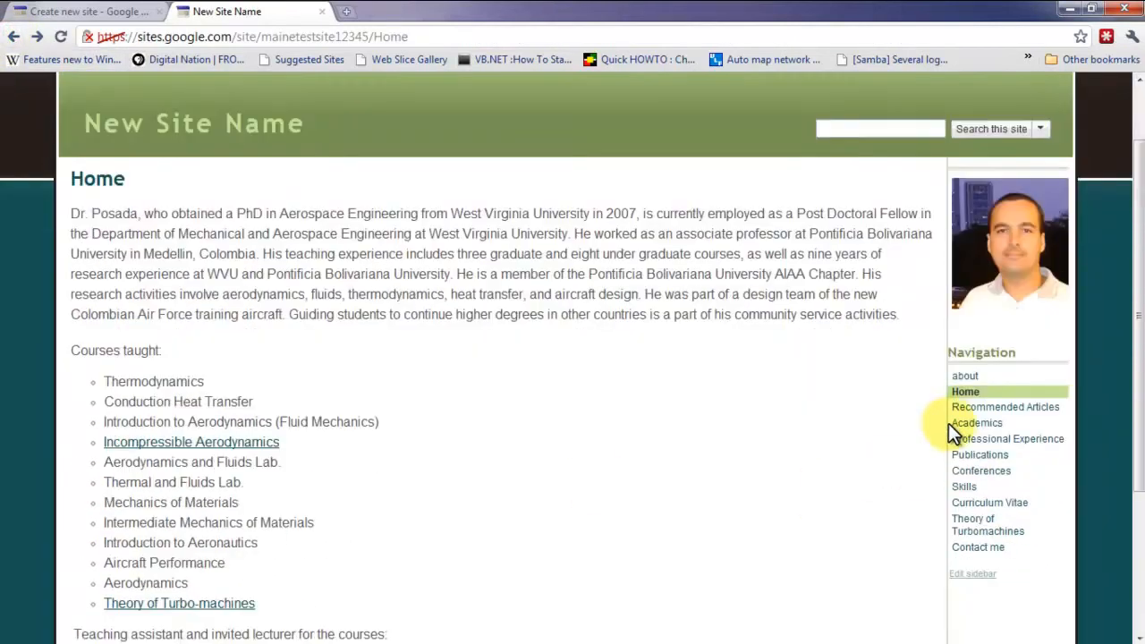
{"action": "left_click", "coordinate": [957, 573]}
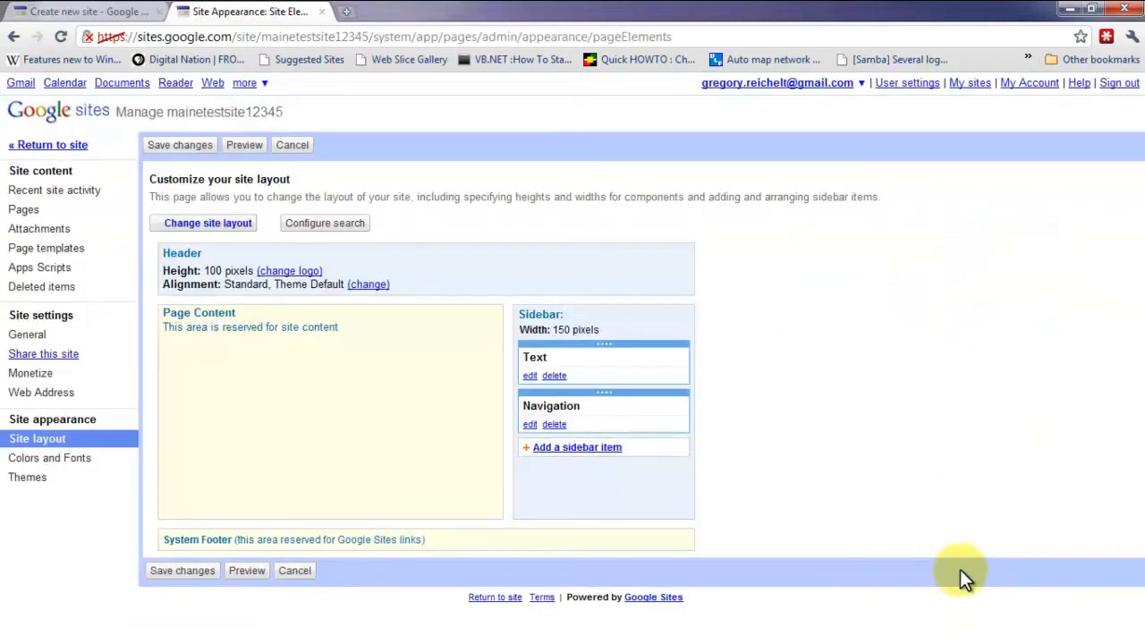
{"action": "left_click", "coordinate": [531, 376]}
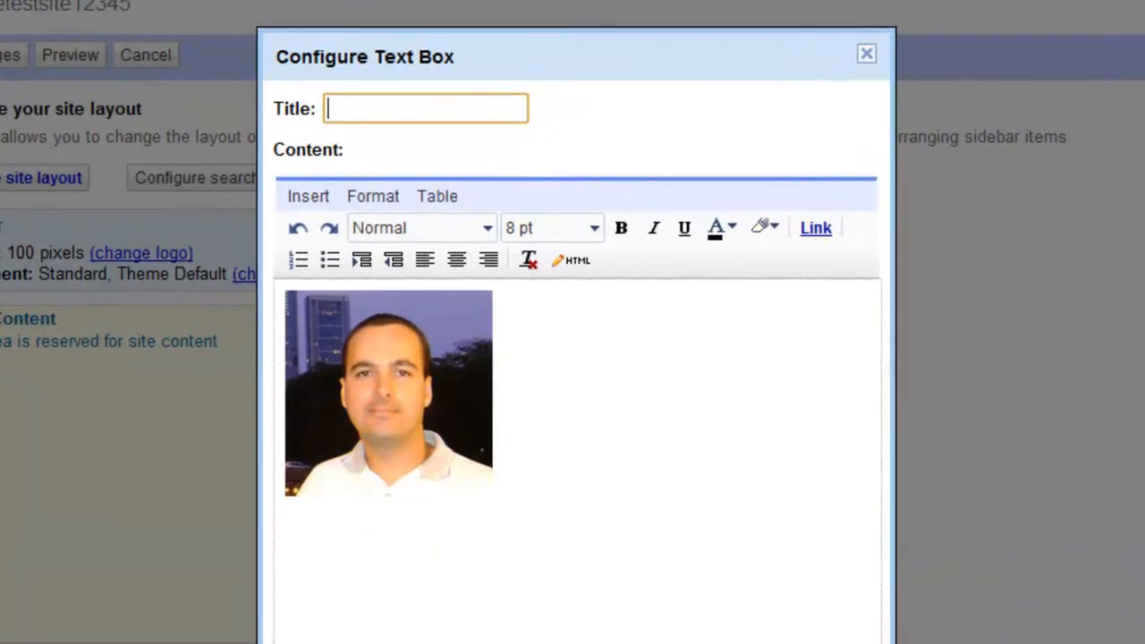
{"action": "left_click", "coordinate": [403, 643]}
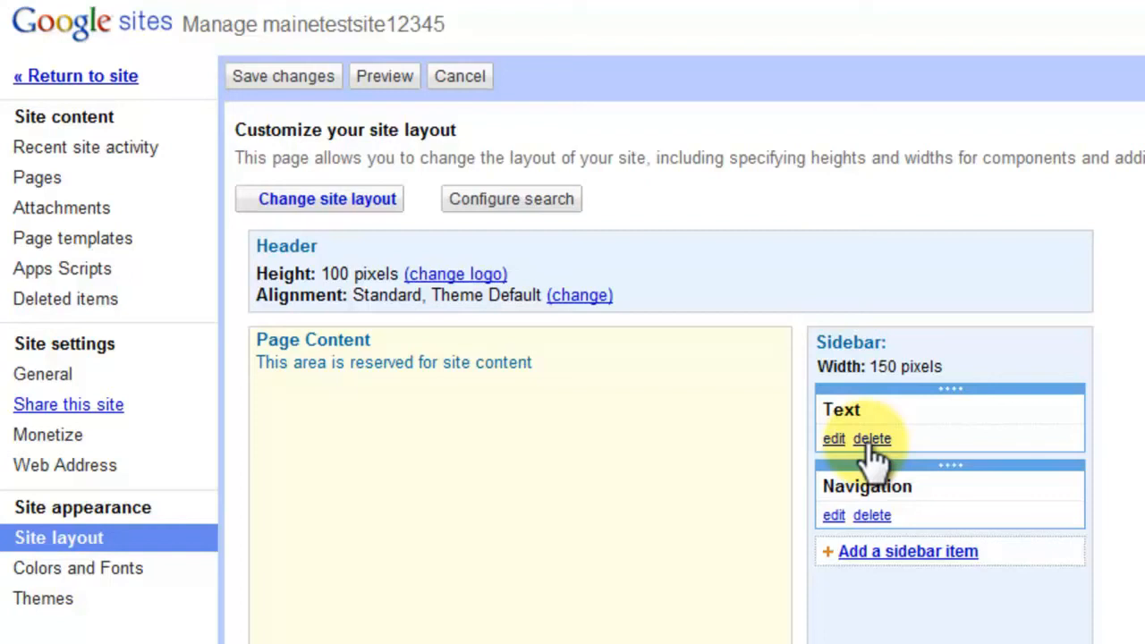
{"action": "left_click", "coordinate": [869, 439]}
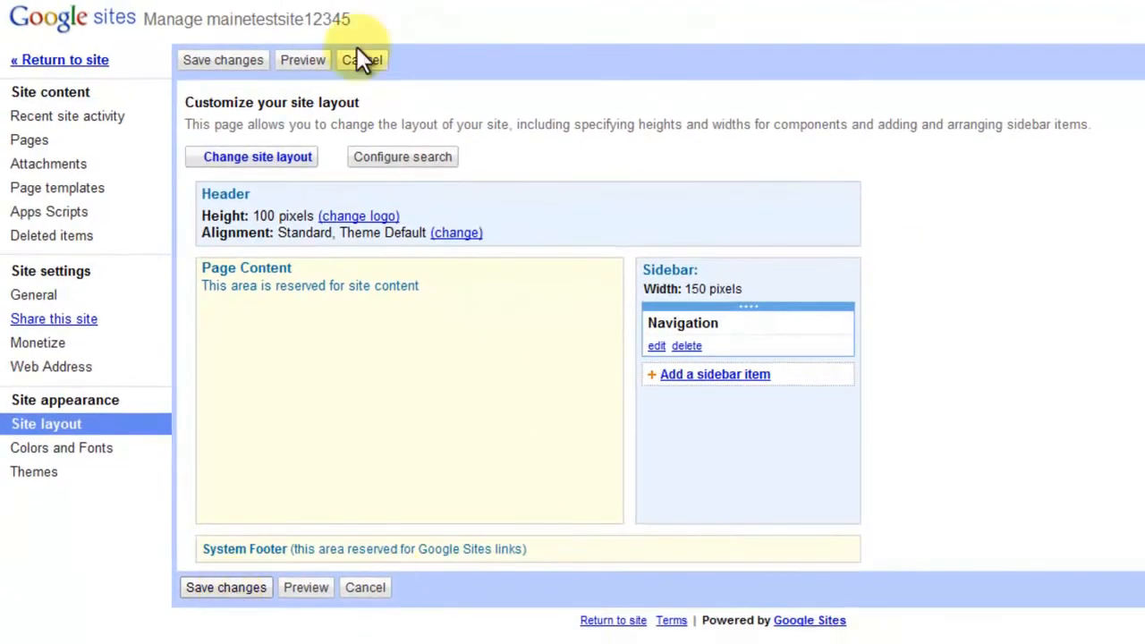
{"action": "left_click", "coordinate": [79, 60]}
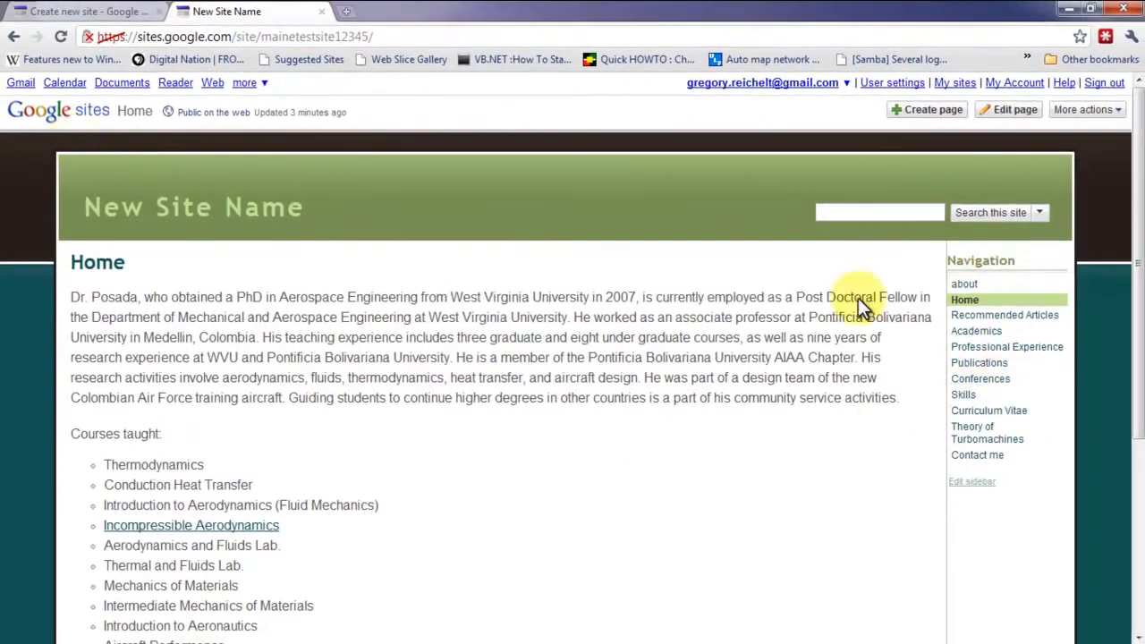
- Look over the Home page without the sidebar photo and open the Contact me page
{"action": "scroll", "coordinate": [855, 504], "scroll_direction": "down", "scroll_amount": 4}
{"action": "scroll", "coordinate": [854, 507], "scroll_direction": "up", "scroll_amount": 4}
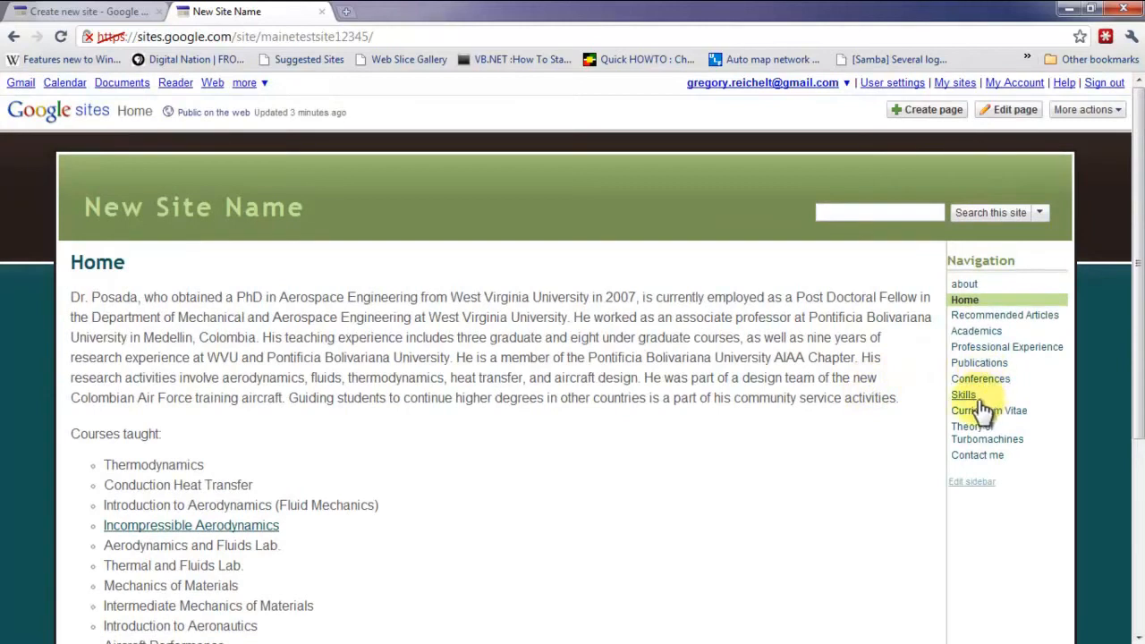
{"action": "left_click", "coordinate": [981, 456]}
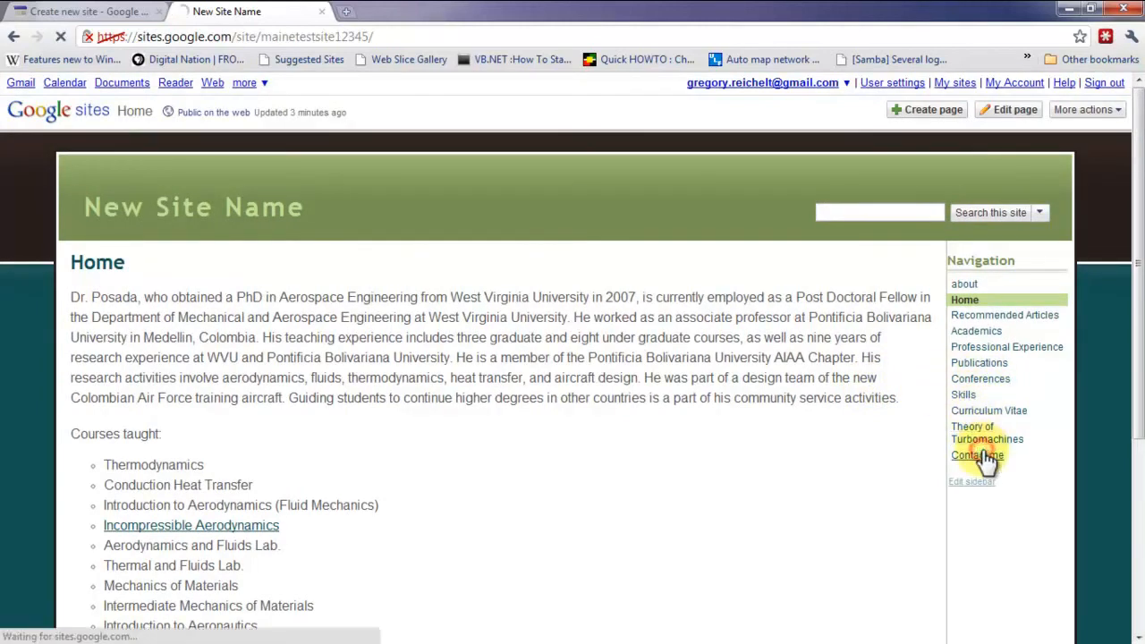
- Remove the embedded spreadsheet form from the Contact me page and save the page
{"action": "scroll", "coordinate": [818, 431], "scroll_direction": "down", "scroll_amount": 3}
{"action": "scroll", "coordinate": [813, 436], "scroll_direction": "down", "scroll_amount": 1}
{"action": "scroll", "coordinate": [812, 432], "scroll_direction": "up", "scroll_amount": 4}
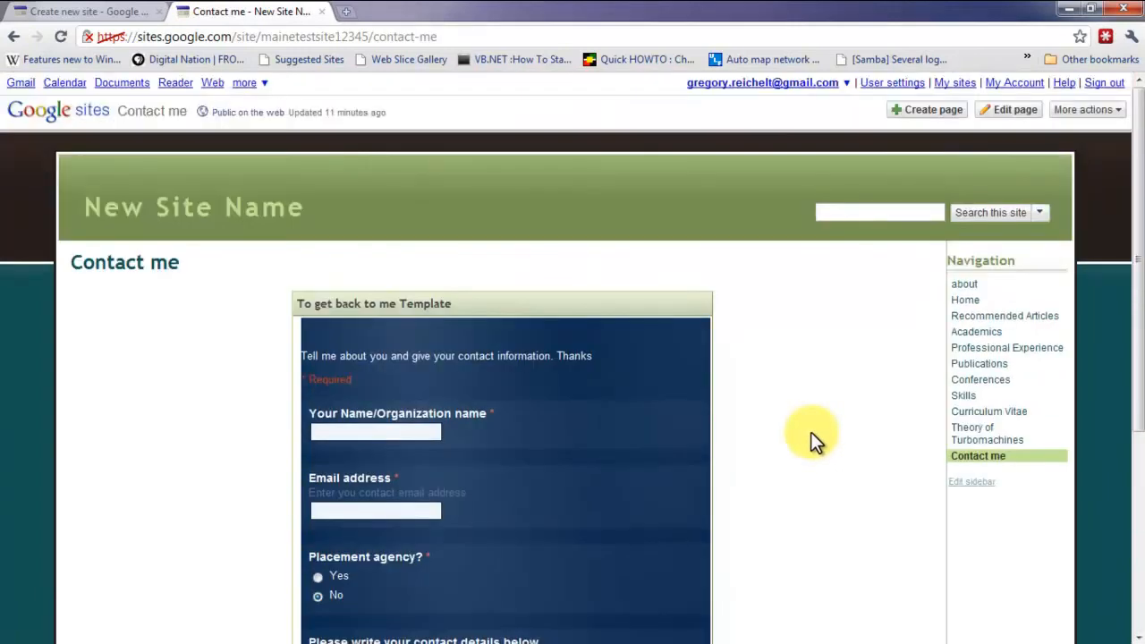
{"action": "left_click", "coordinate": [1029, 114]}
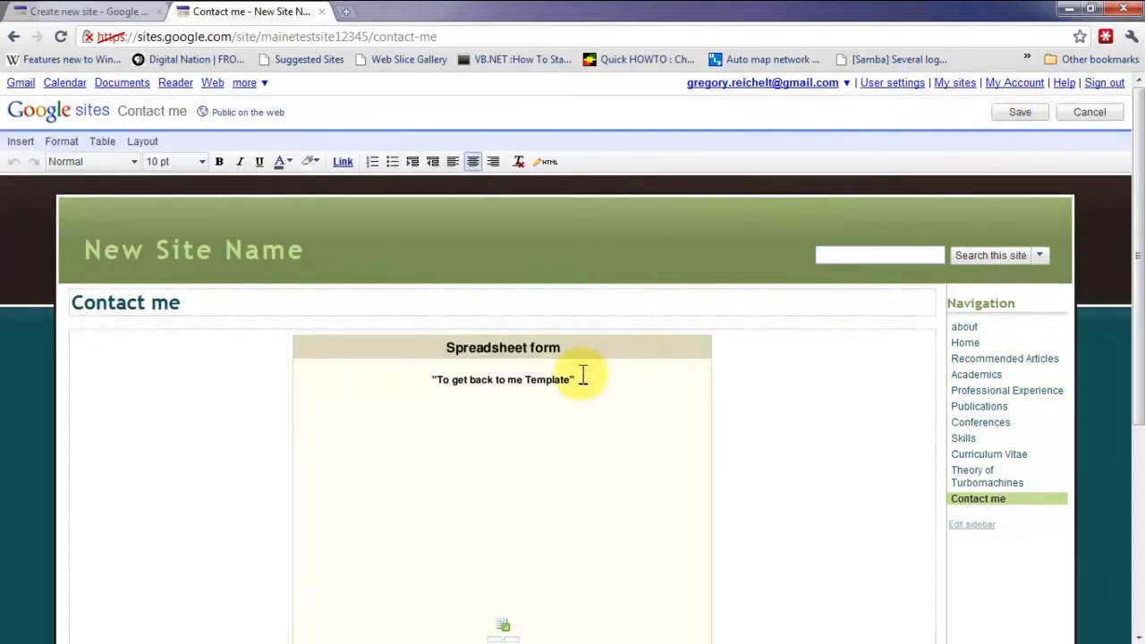
{"action": "left_click", "coordinate": [570, 350]}
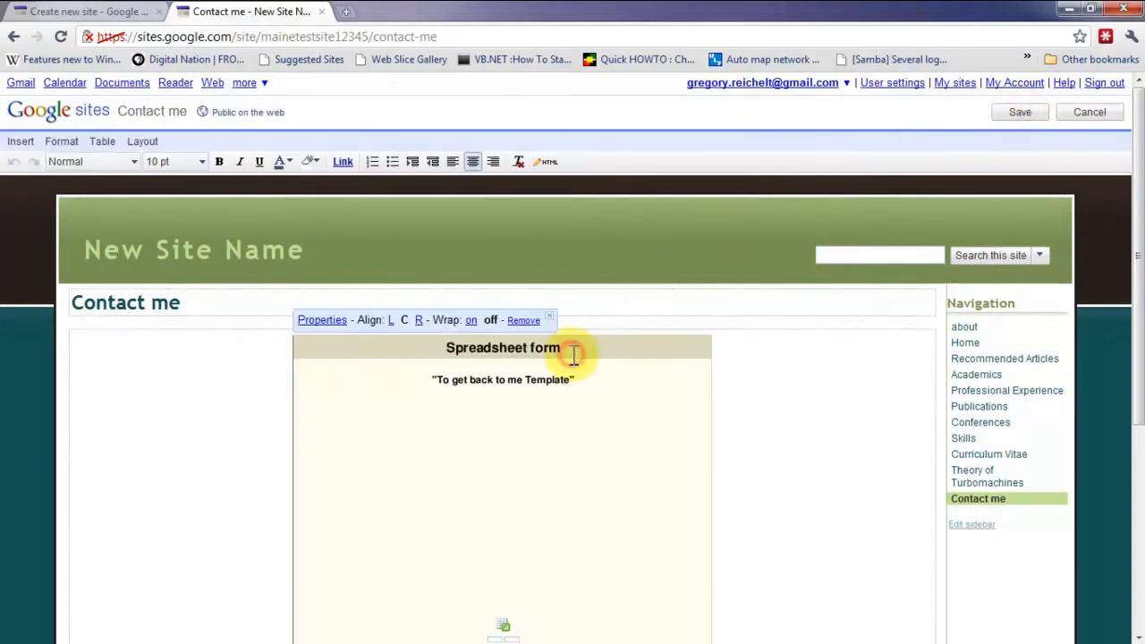
{"action": "left_click", "coordinate": [524, 321]}
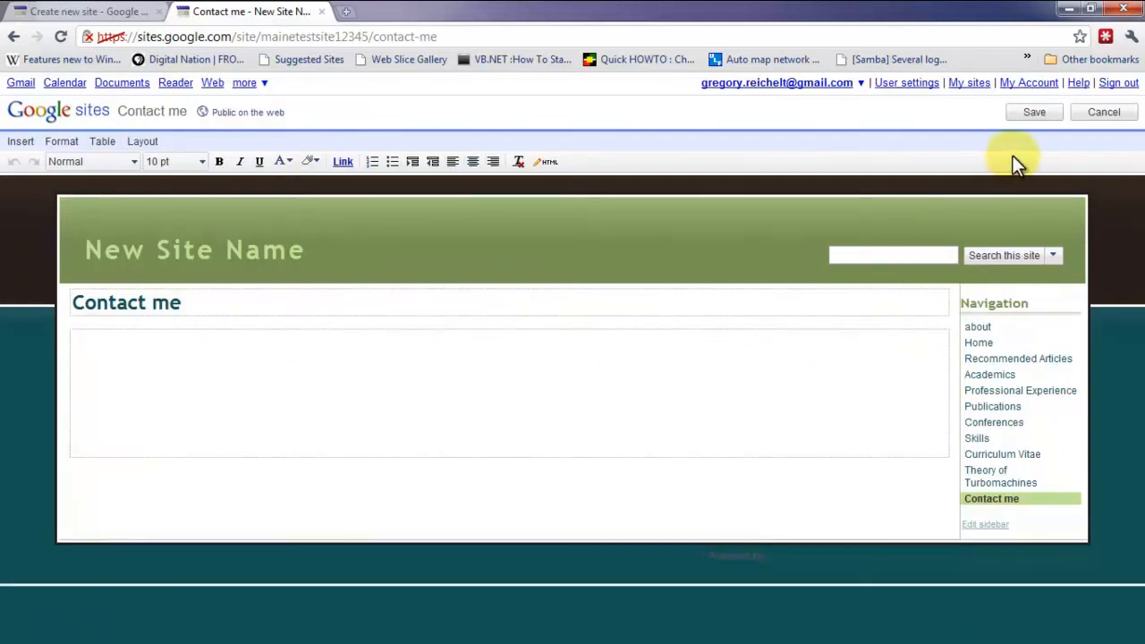
{"action": "left_click", "coordinate": [1034, 114]}
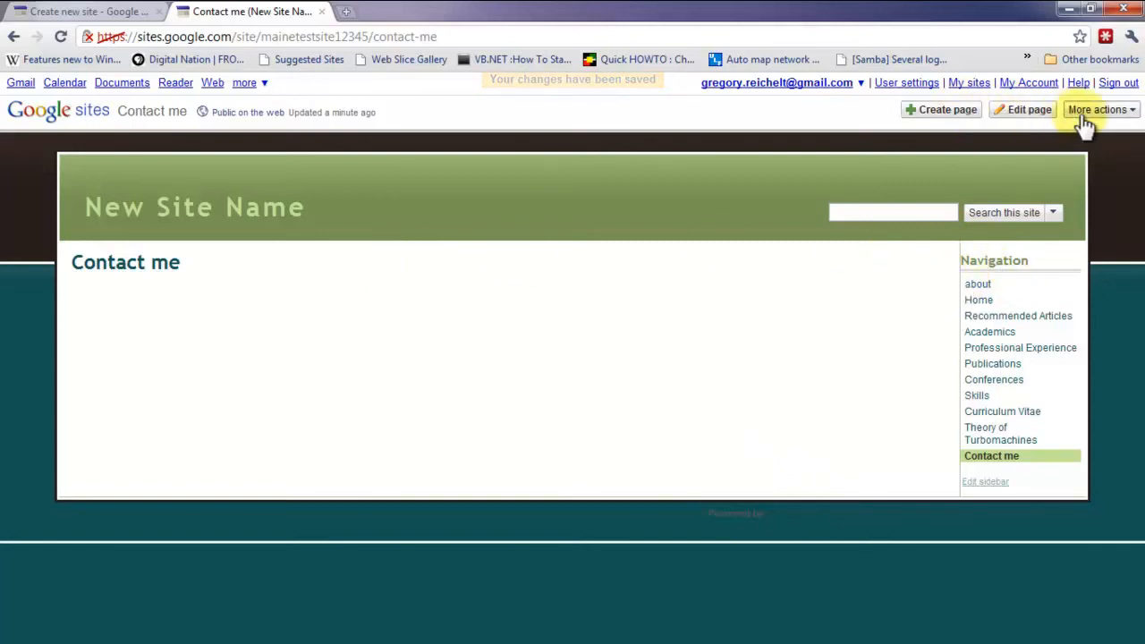
- Open the about page for editing and place the cursor at the end of its text
{"action": "left_click", "coordinate": [977, 284]}
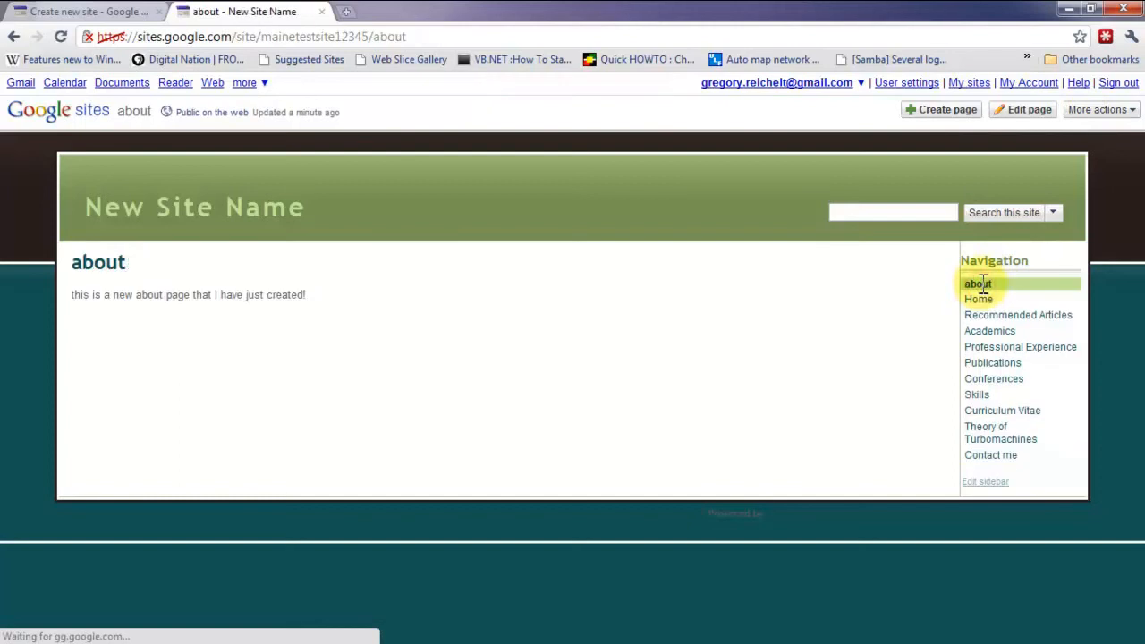
{"action": "left_click", "coordinate": [1037, 111]}
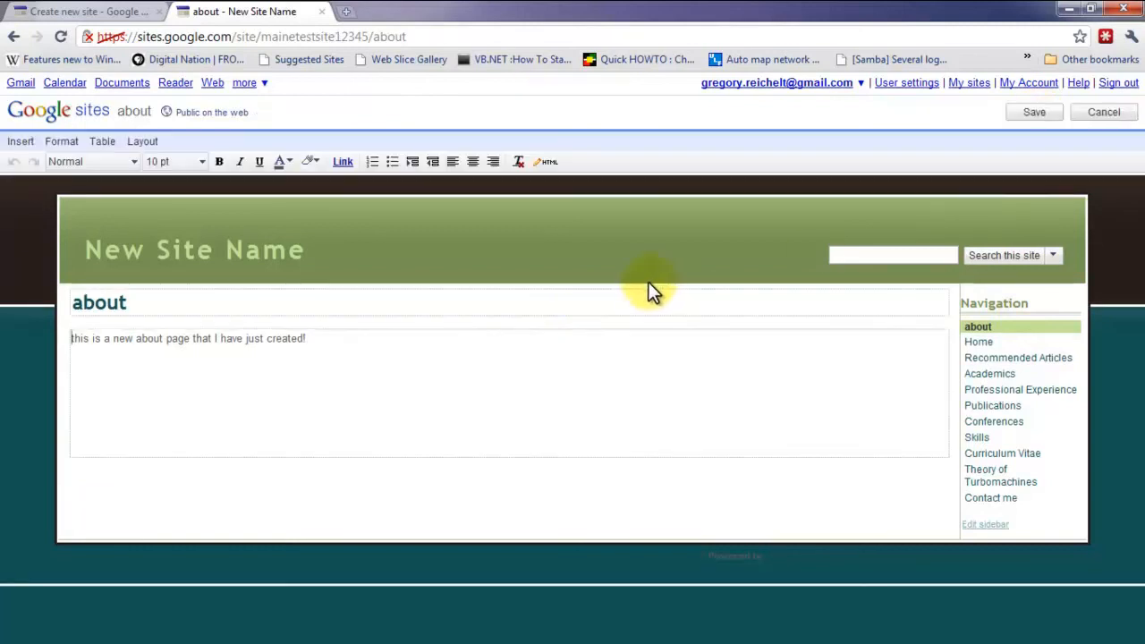
{"action": "left_click", "coordinate": [540, 374]}
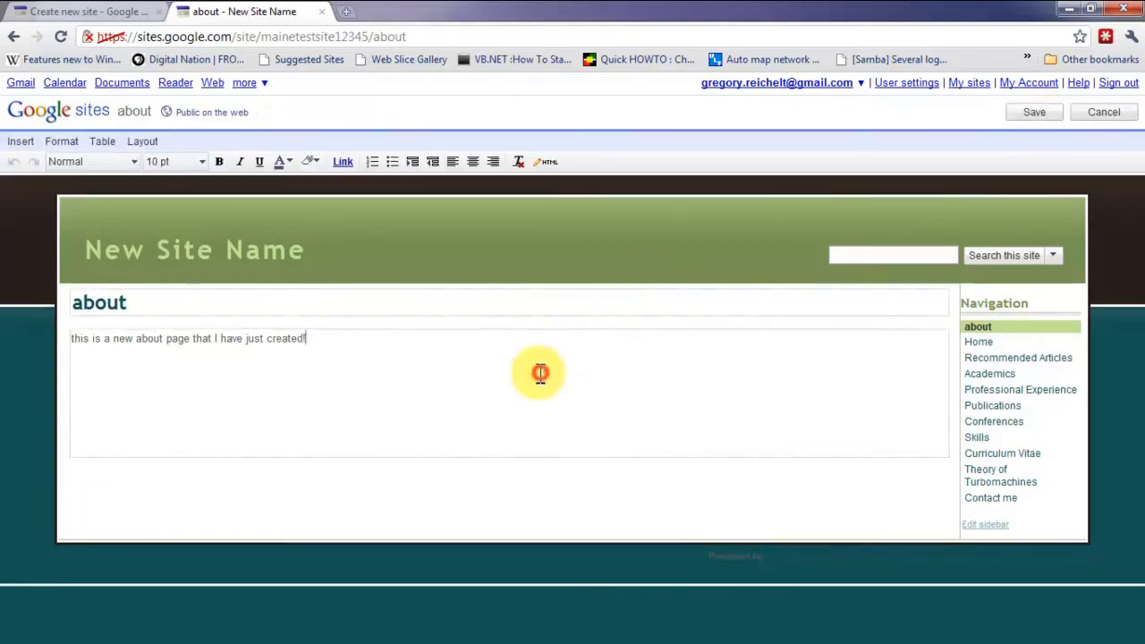
- Insert the Penguins image from the Sample Pictures folder after the about page's text
{"action": "left_click", "coordinate": [20, 143]}
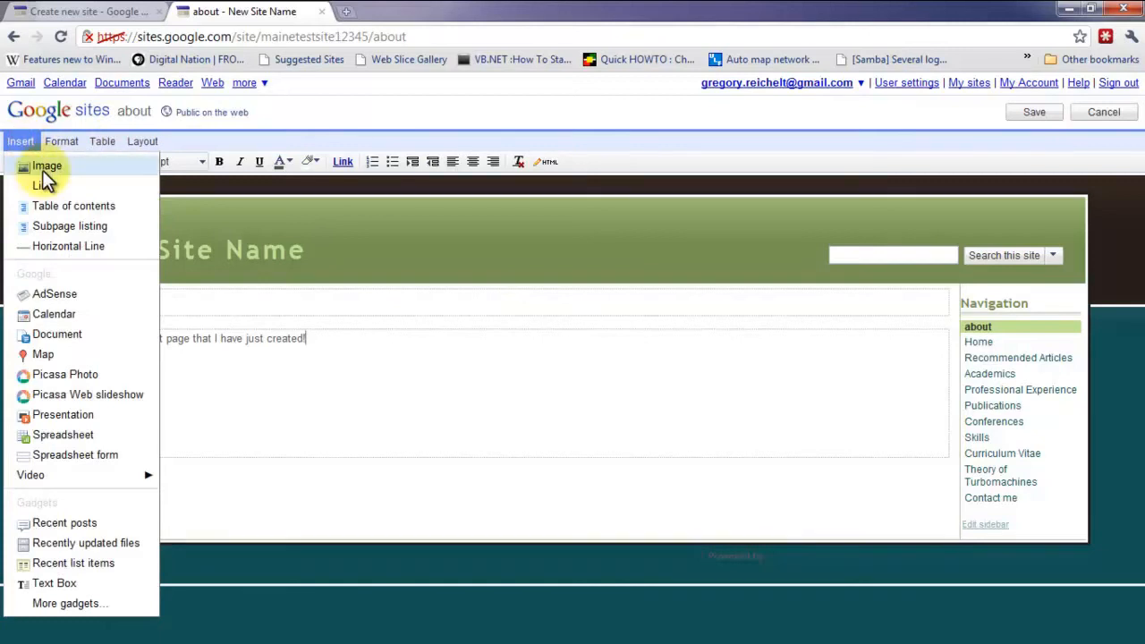
{"action": "left_click", "coordinate": [42, 169]}
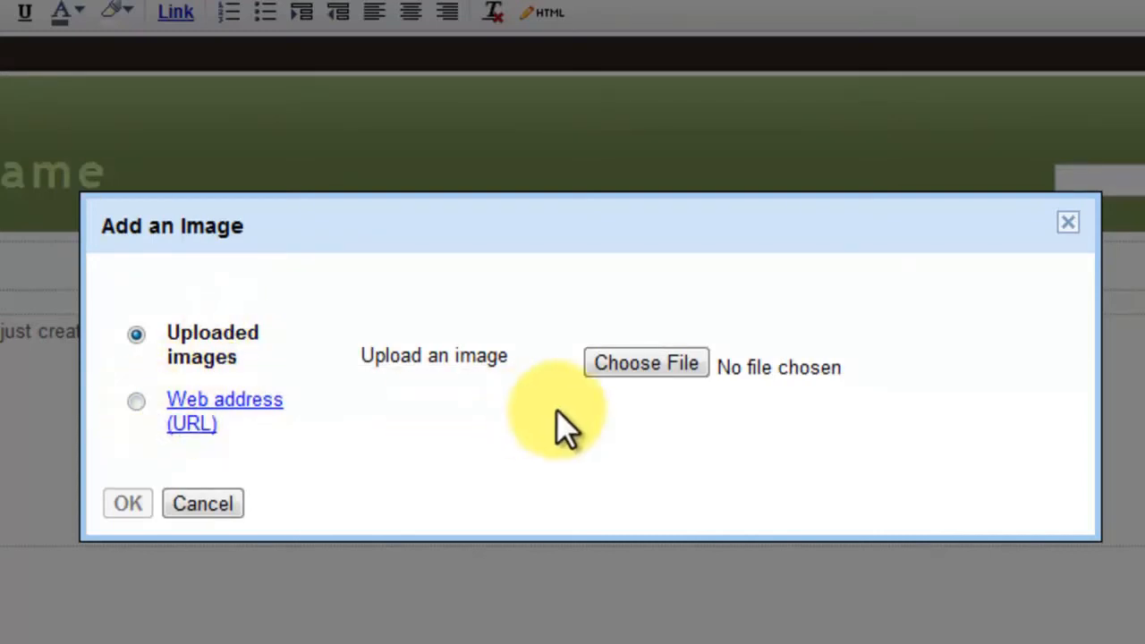
{"action": "left_click", "coordinate": [655, 366]}
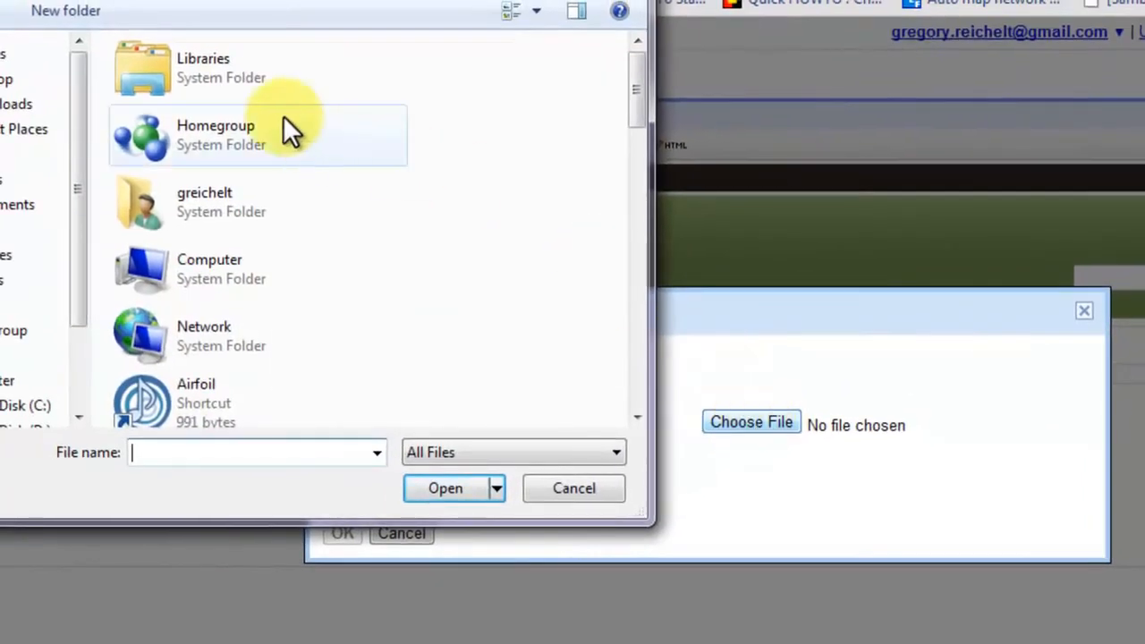
{"action": "double_click", "coordinate": [207, 70]}
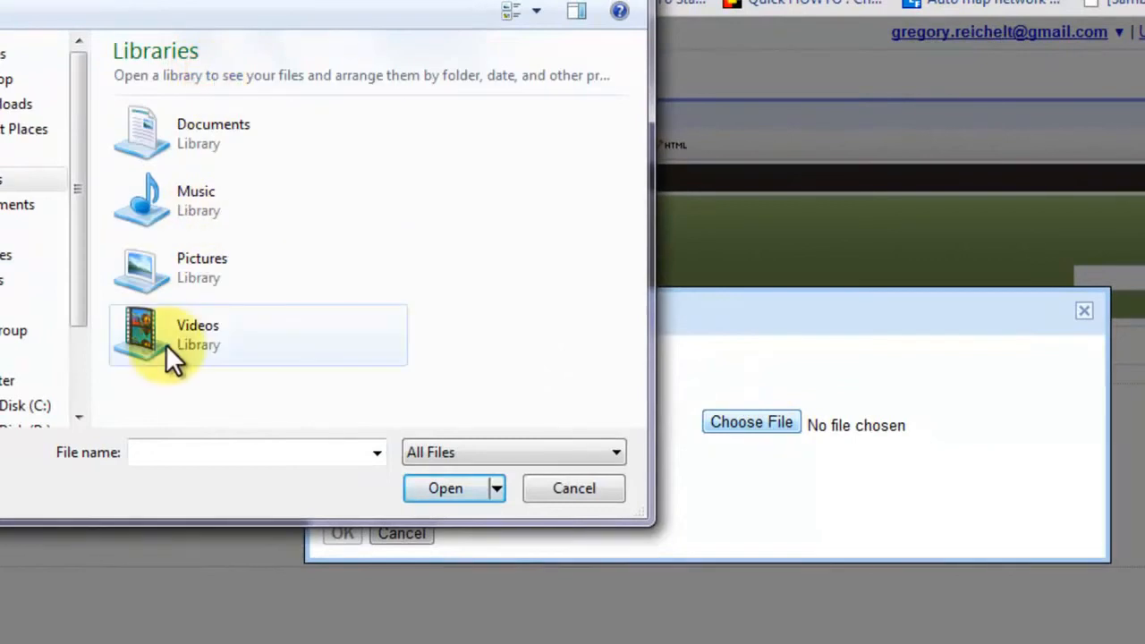
{"action": "left_click", "coordinate": [155, 267]}
{"action": "double_click", "coordinate": [154, 266]}
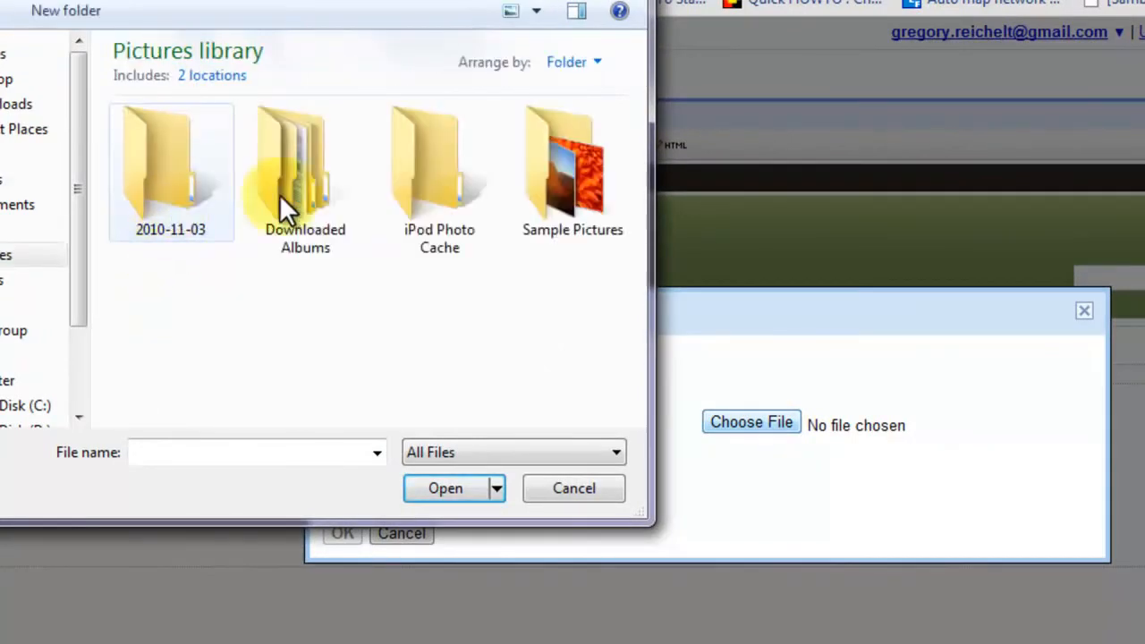
{"action": "double_click", "coordinate": [562, 201]}
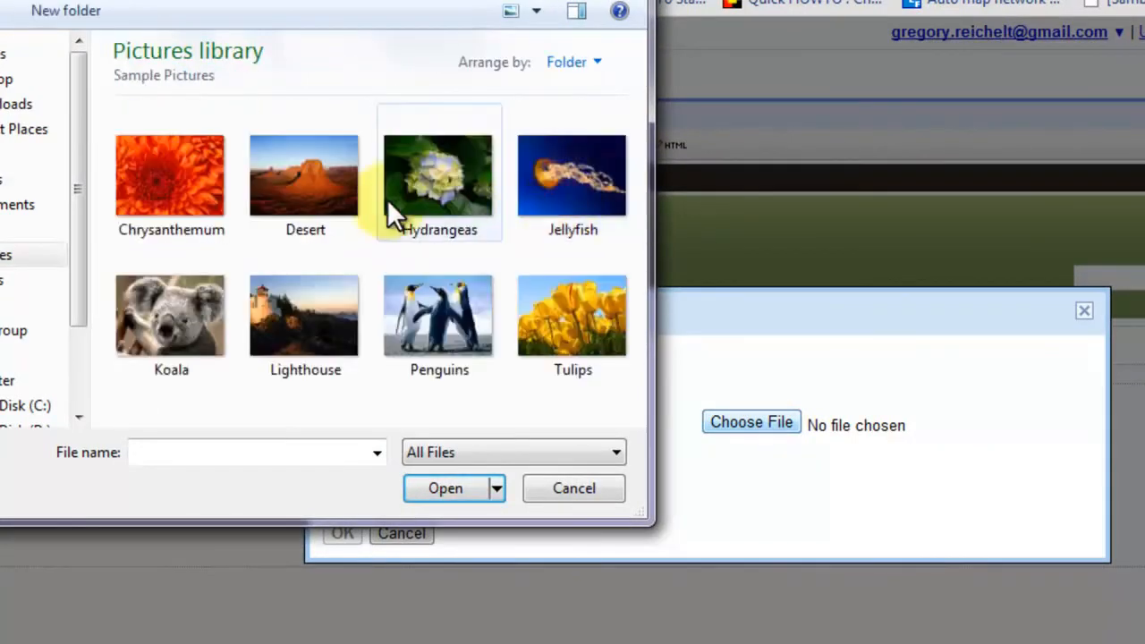
{"action": "left_click", "coordinate": [462, 333]}
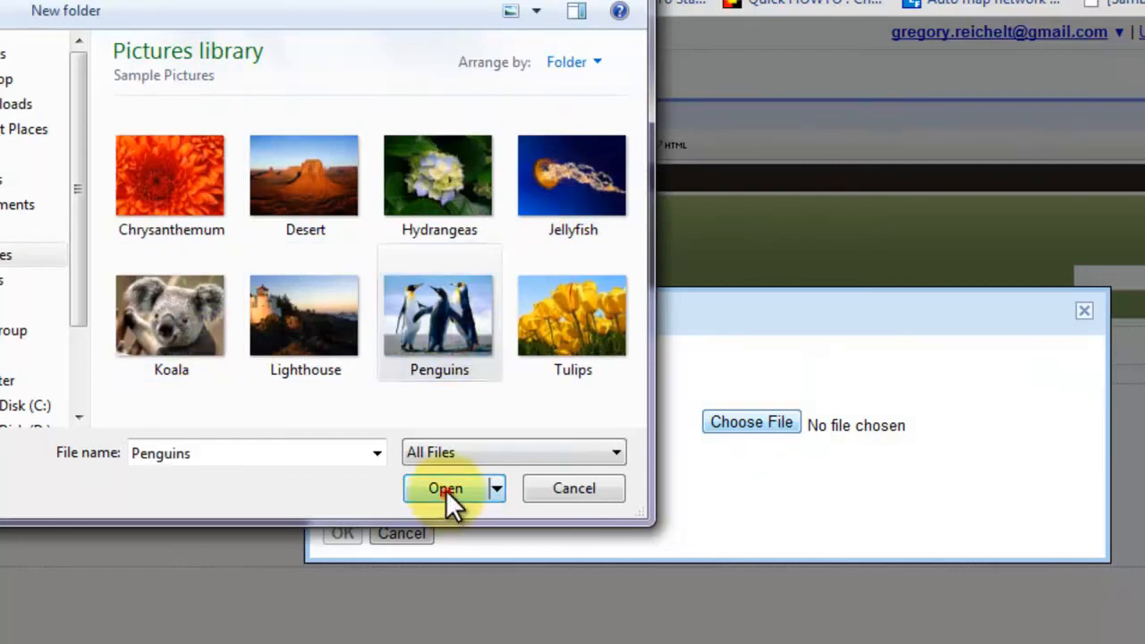
{"action": "left_click", "coordinate": [445, 492]}
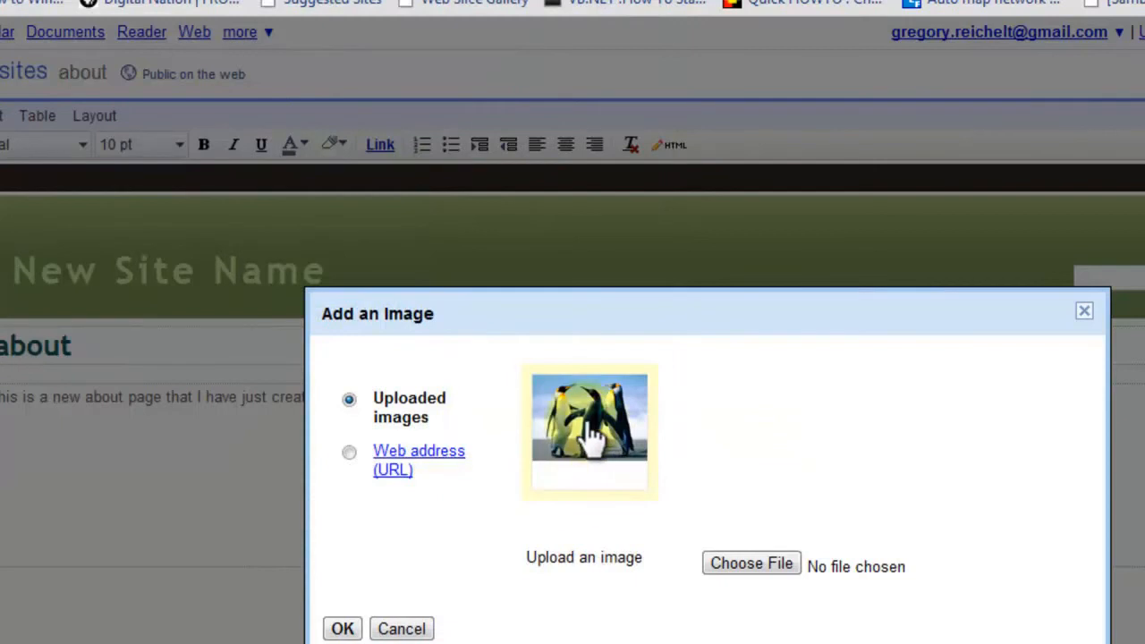
{"action": "left_click", "coordinate": [343, 629]}
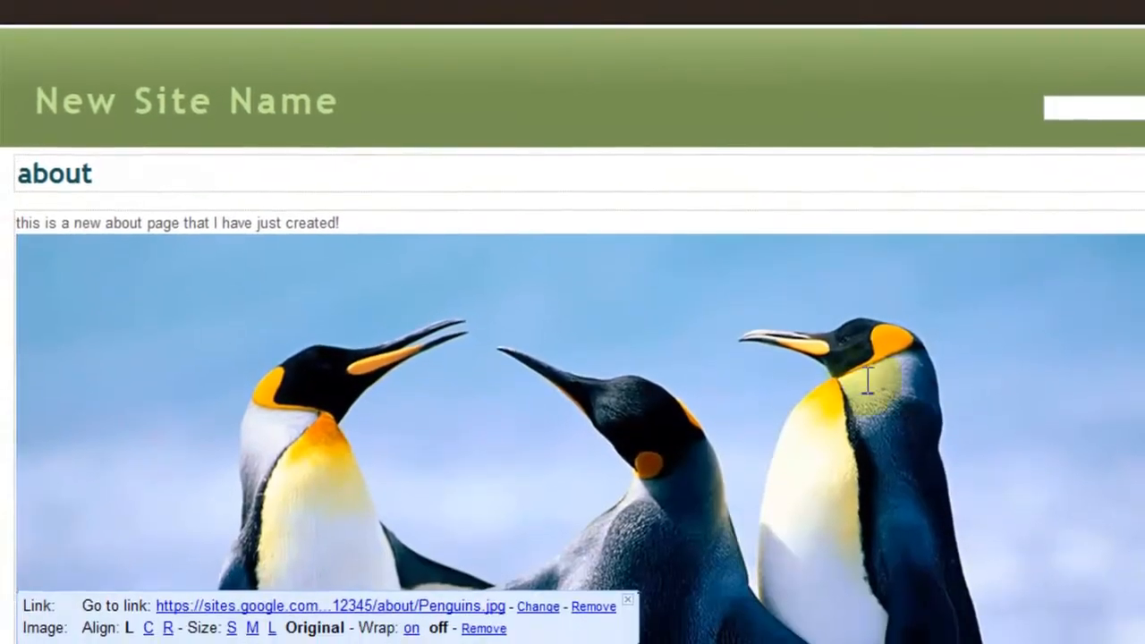
- Try the penguin image at small, medium, large and original size, and settle on small
{"action": "scroll", "coordinate": [886, 394], "scroll_direction": "up", "scroll_amount": 3}
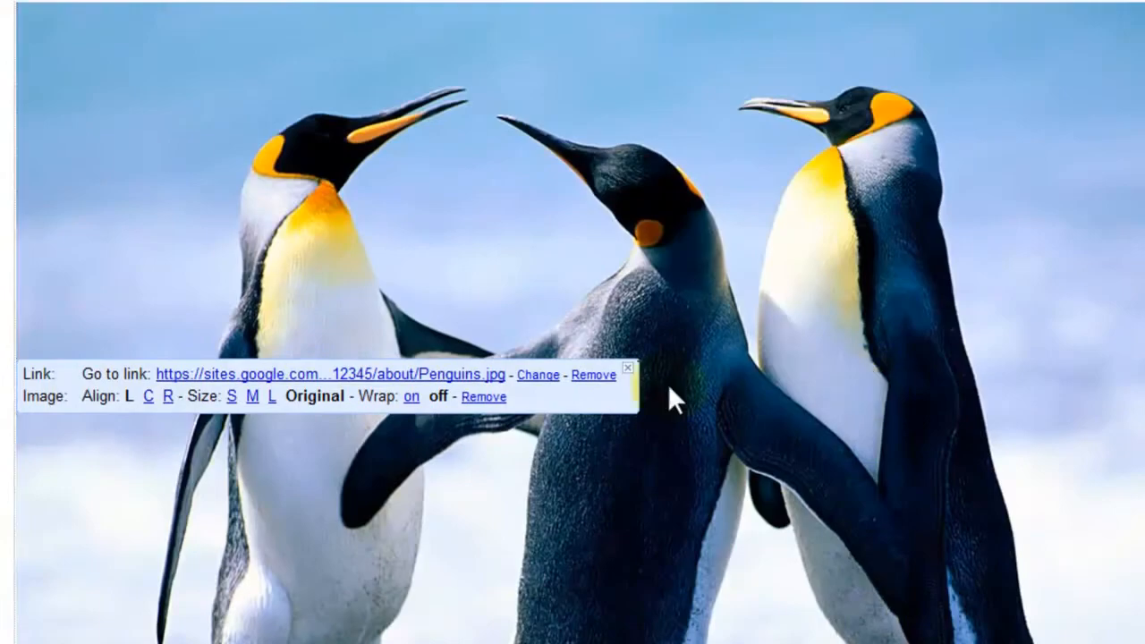
{"action": "left_click", "coordinate": [234, 398]}
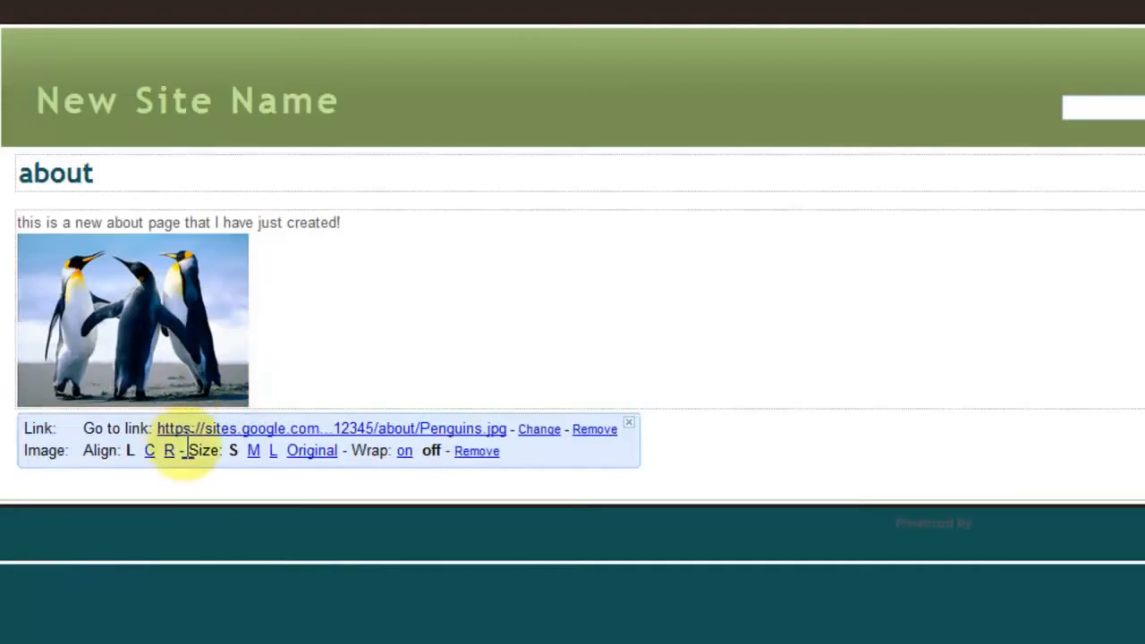
{"action": "left_click", "coordinate": [257, 452]}
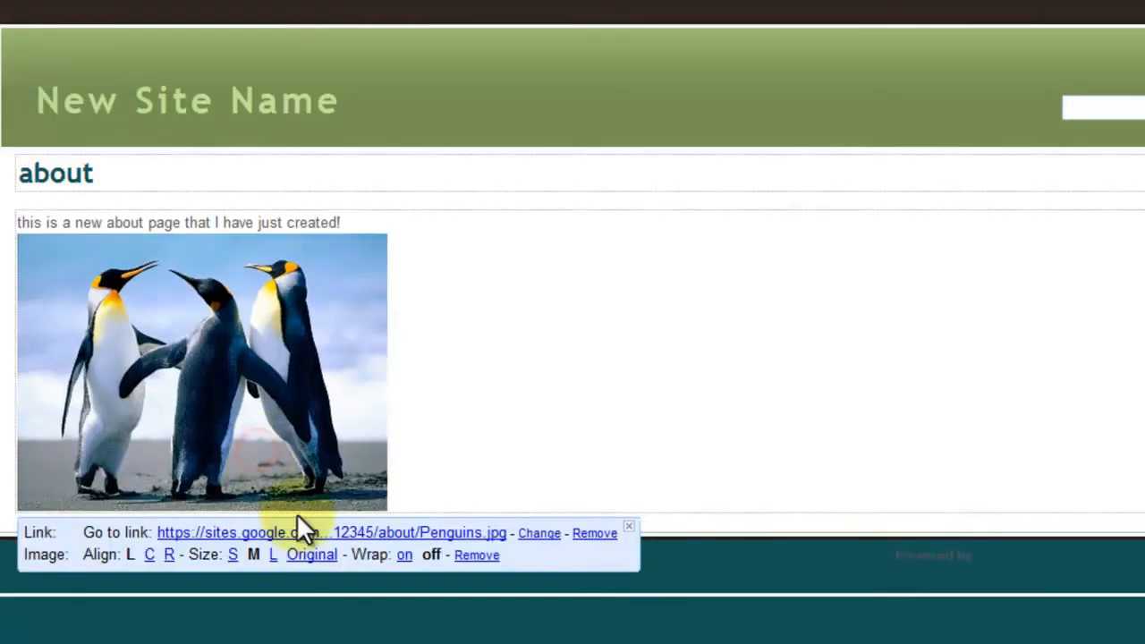
{"action": "left_click", "coordinate": [274, 556]}
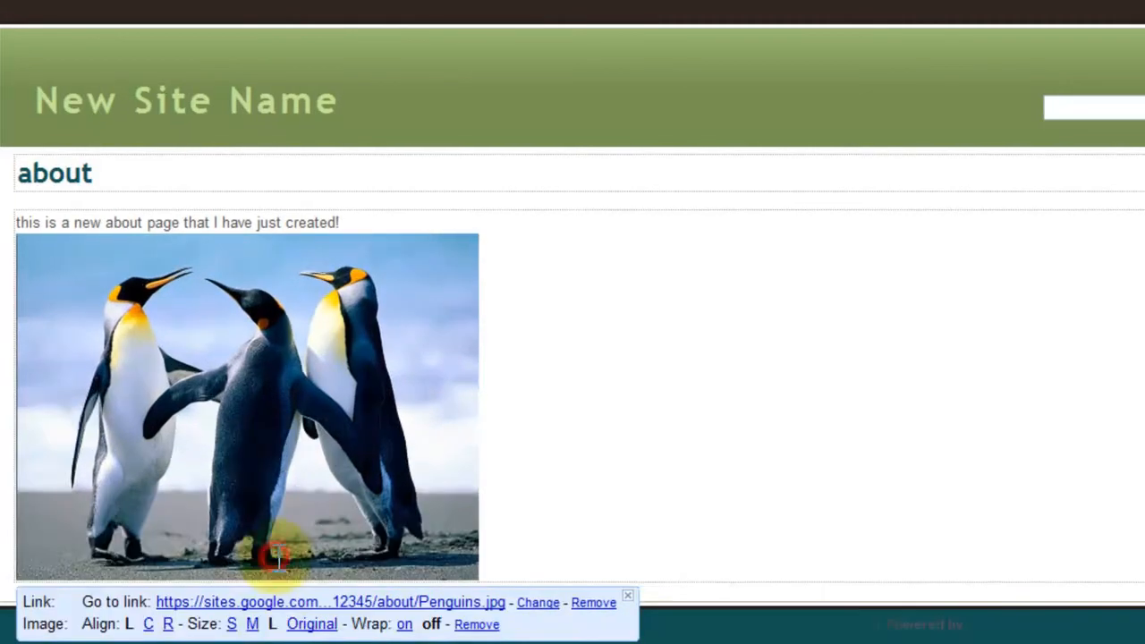
{"action": "left_click", "coordinate": [313, 602]}
{"action": "scroll", "coordinate": [317, 608], "scroll_direction": "down", "scroll_amount": 3}
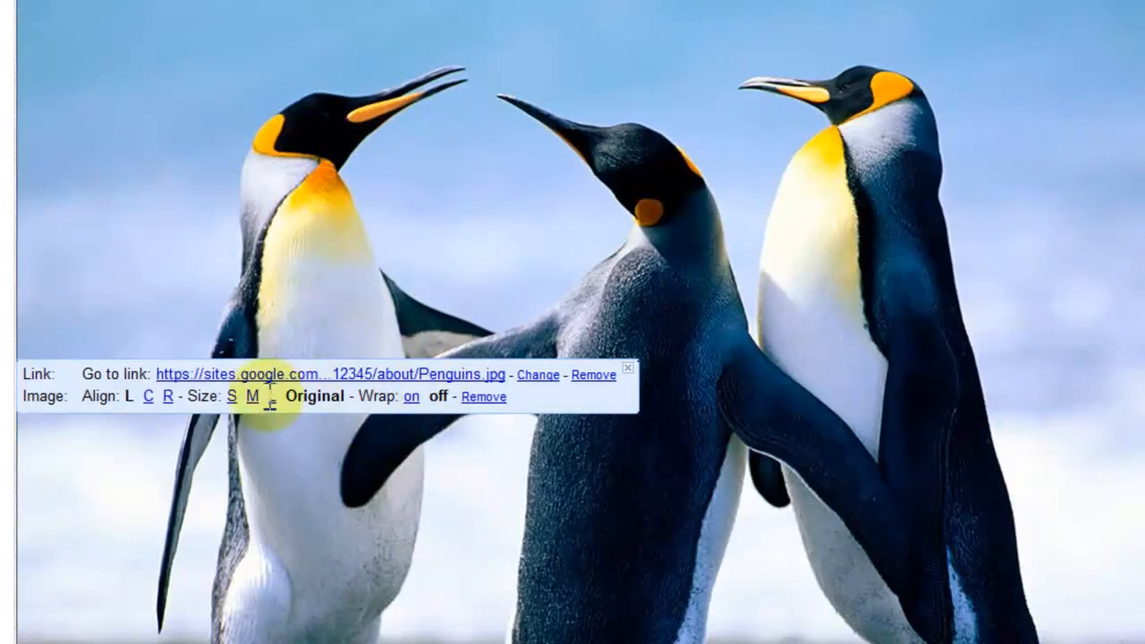
{"action": "left_click", "coordinate": [230, 415]}
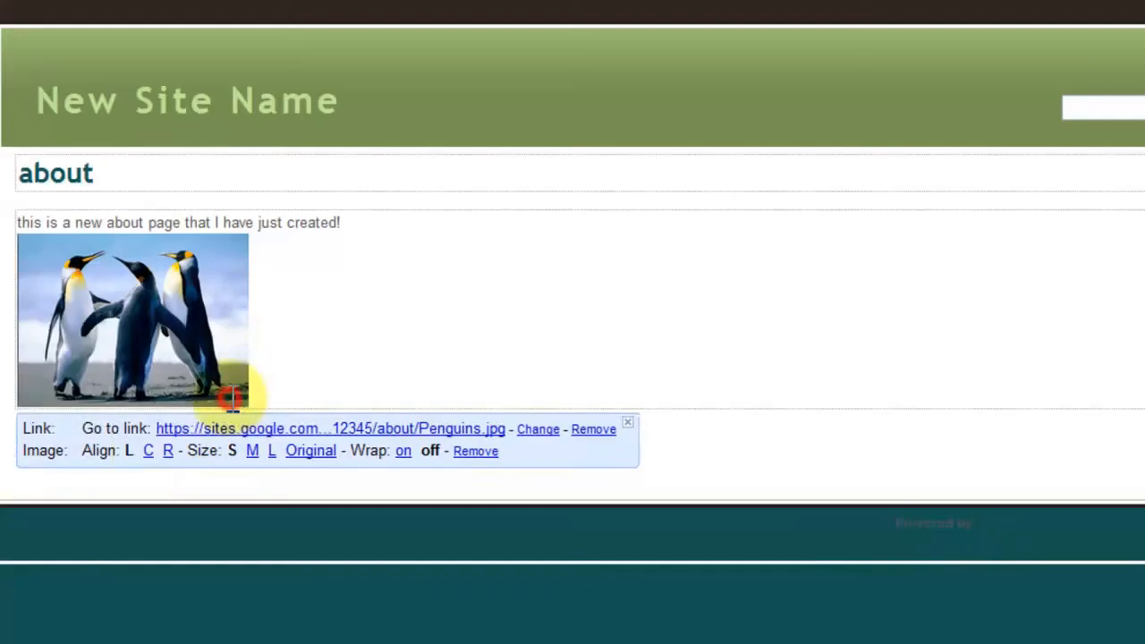
- Try centre and right alignment on the penguin image and return it to left alignment
{"action": "left_click", "coordinate": [148, 450]}
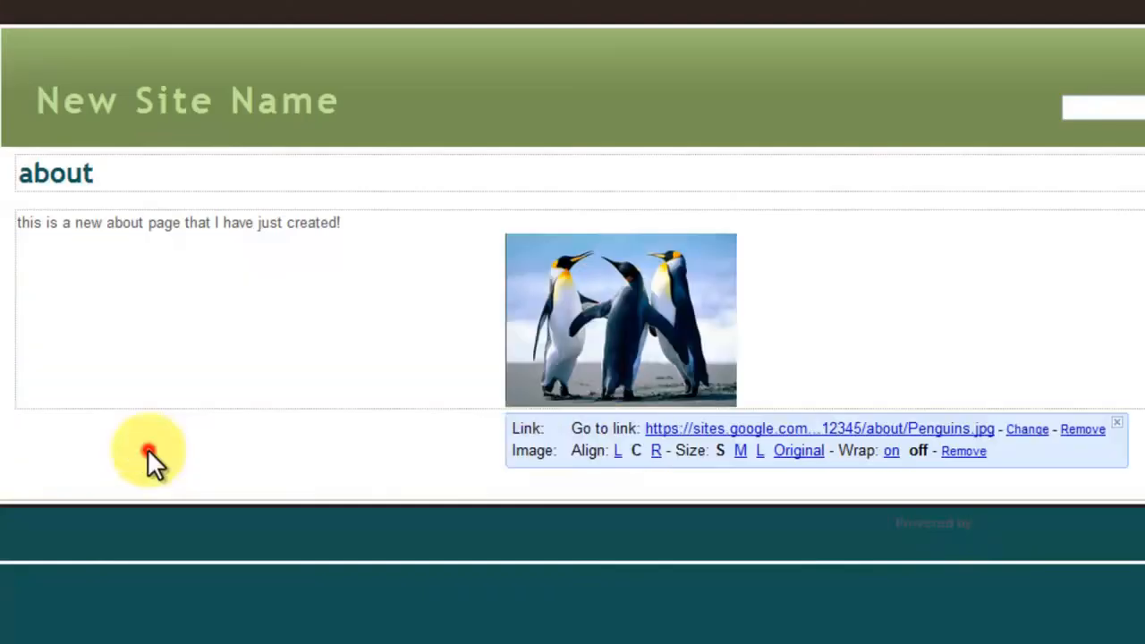
{"action": "left_click", "coordinate": [655, 450]}
{"action": "left_click", "coordinate": [987, 450]}
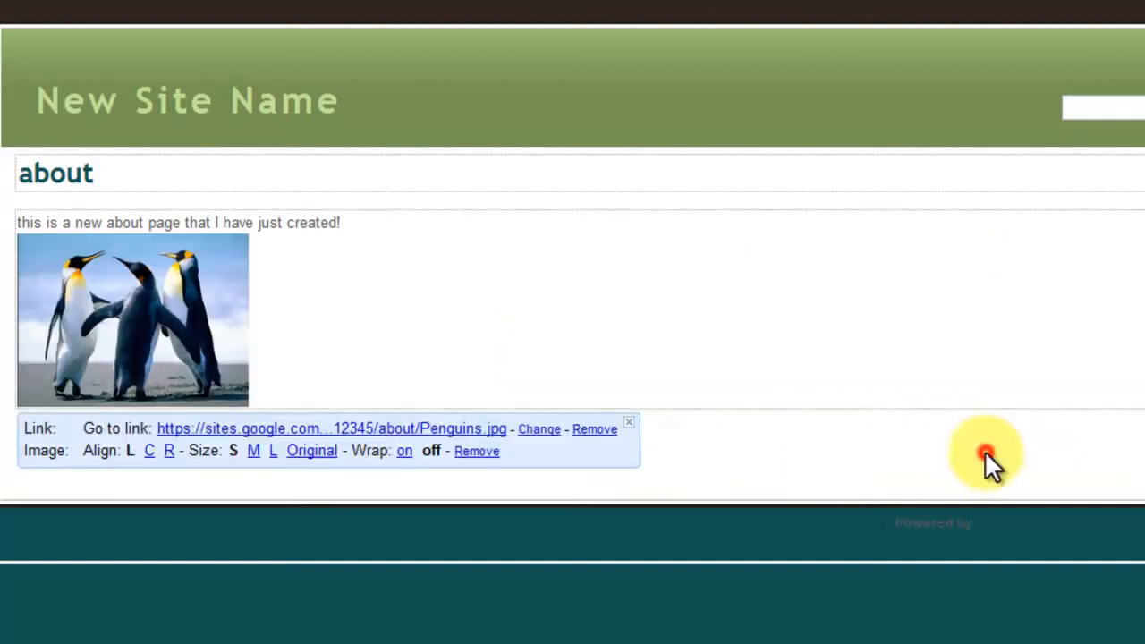
- Turn on text wrapping for the penguin image and put the cursor back in the text beside it
{"action": "left_click", "coordinate": [404, 451]}
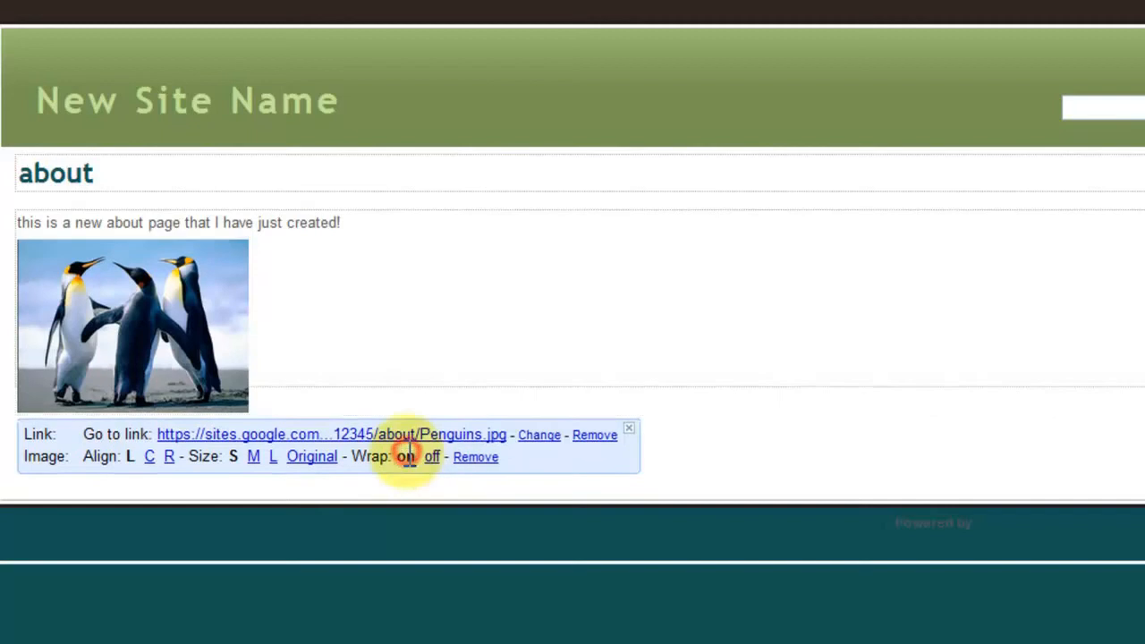
{"action": "left_click", "coordinate": [333, 288]}
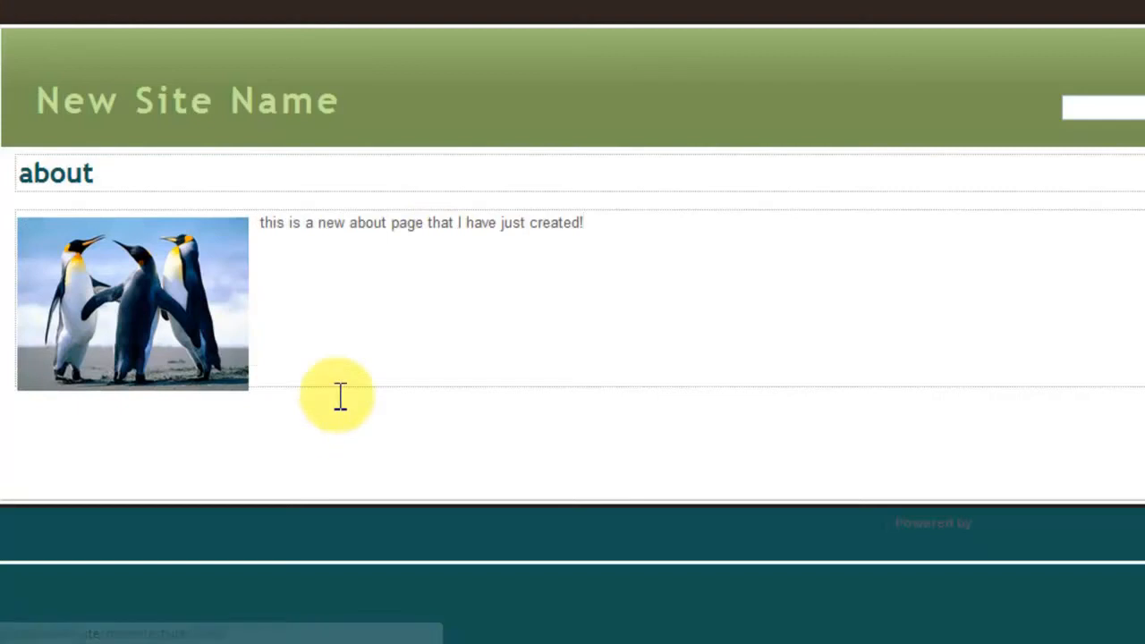
{"action": "left_click", "coordinate": [361, 294]}
{"action": "left_click", "coordinate": [172, 343]}
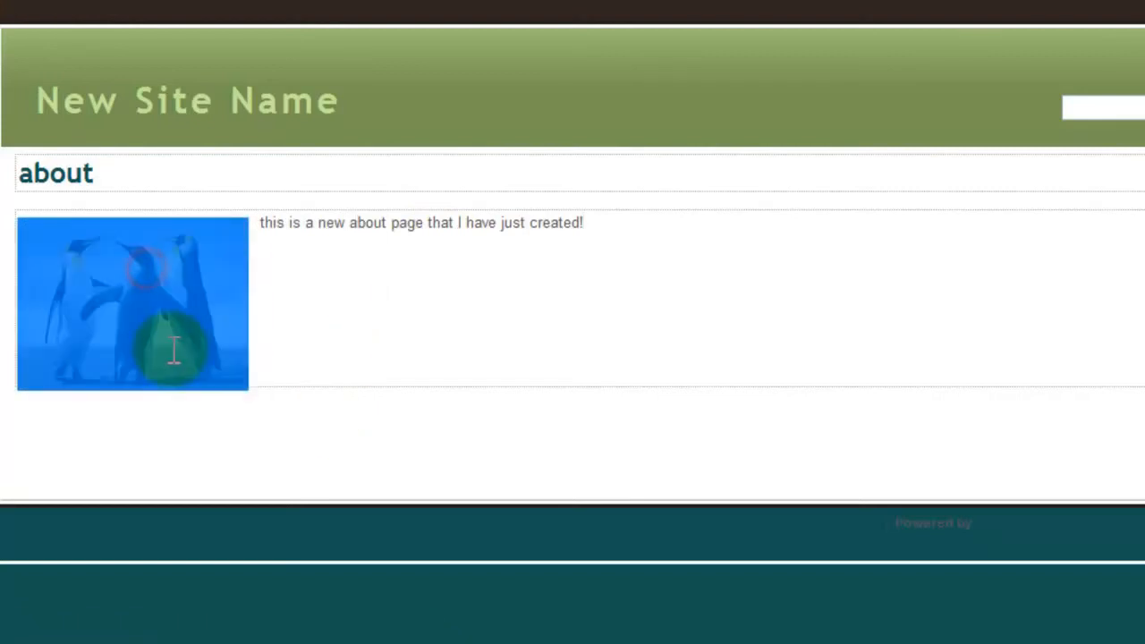
{"action": "left_click", "coordinate": [531, 339]}
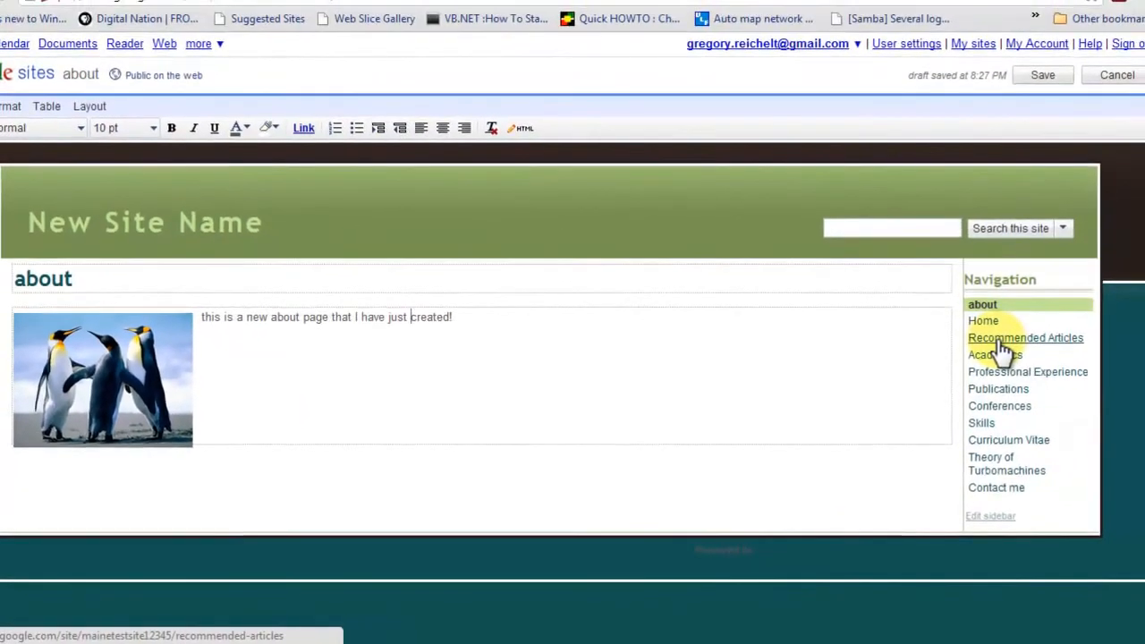
- Try to go to Recommended Articles, dismiss the unsaved-changes prompt and save the about page
{"action": "left_click", "coordinate": [998, 340]}
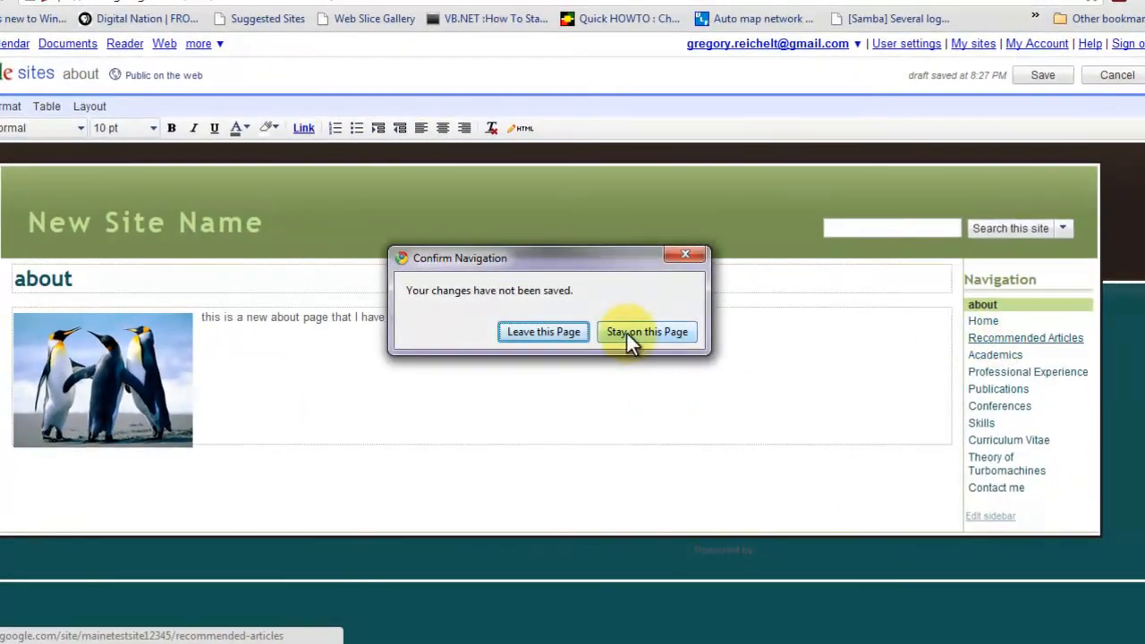
{"action": "left_click", "coordinate": [685, 257]}
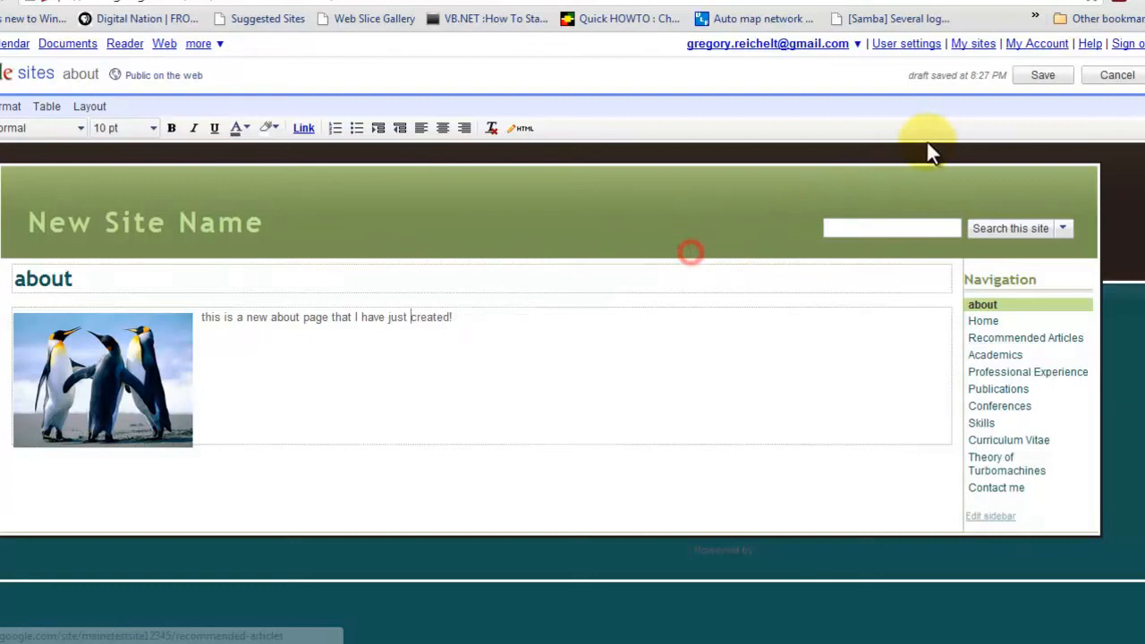
{"action": "left_click", "coordinate": [1042, 75]}
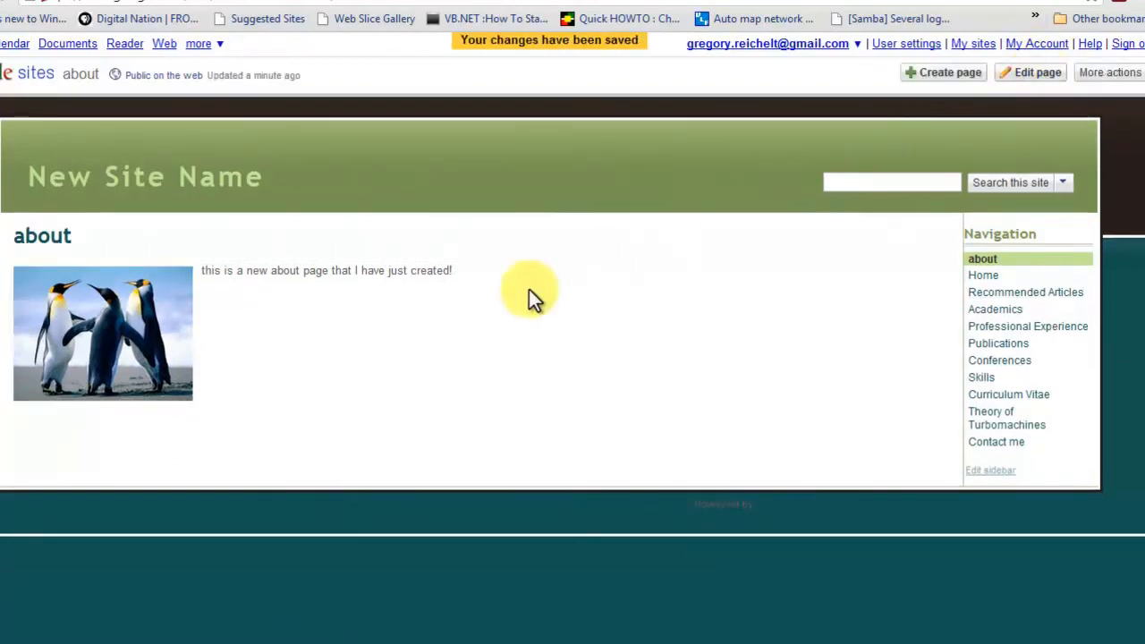
{"action": "left_click", "coordinate": [1000, 278]}
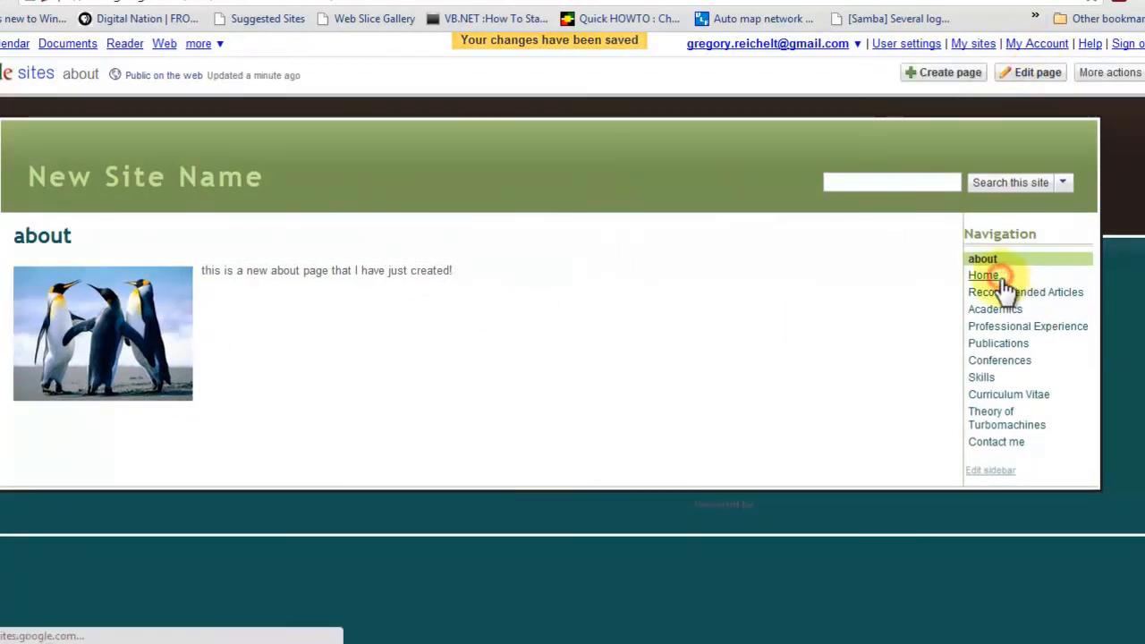
{"action": "left_click", "coordinate": [1010, 75]}
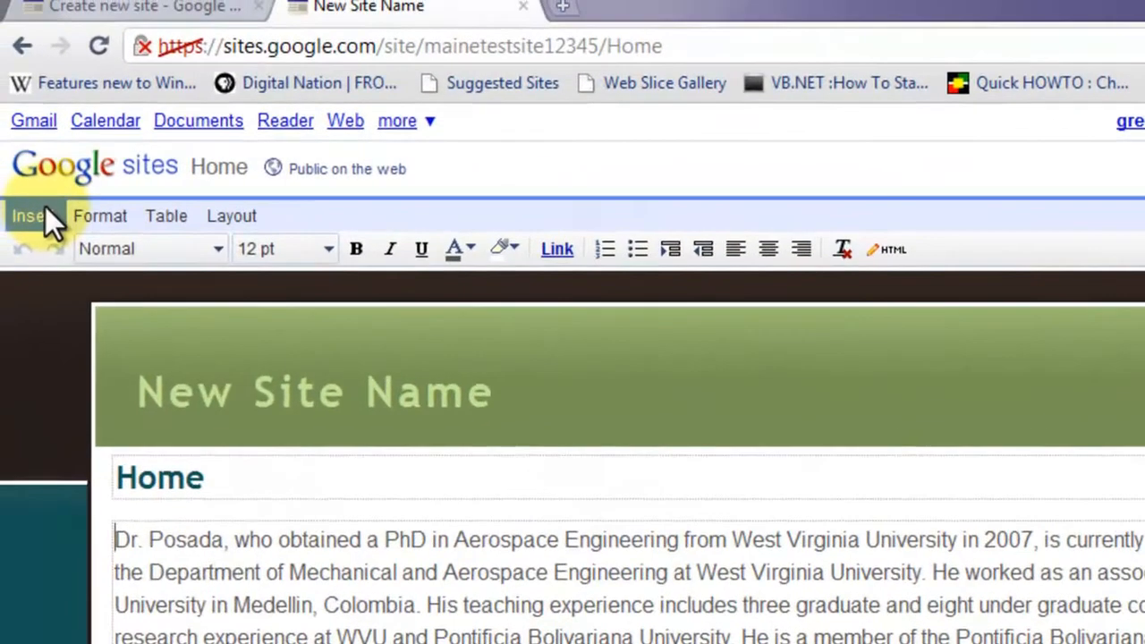
{"action": "left_click", "coordinate": [5, 154]}
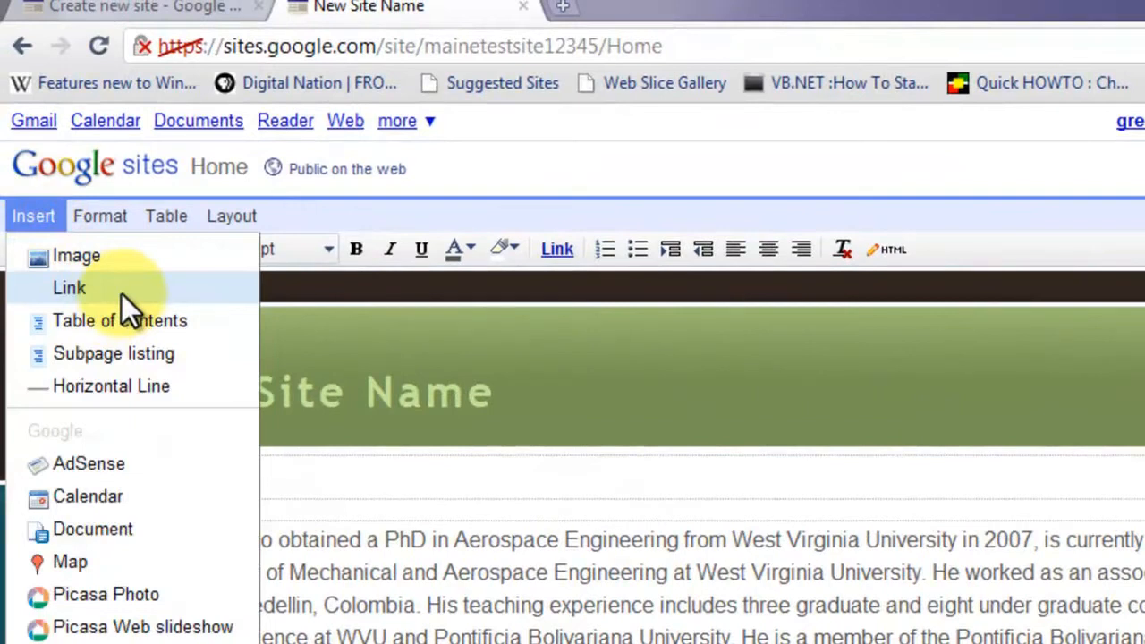
{"action": "left_click", "coordinate": [74, 290]}
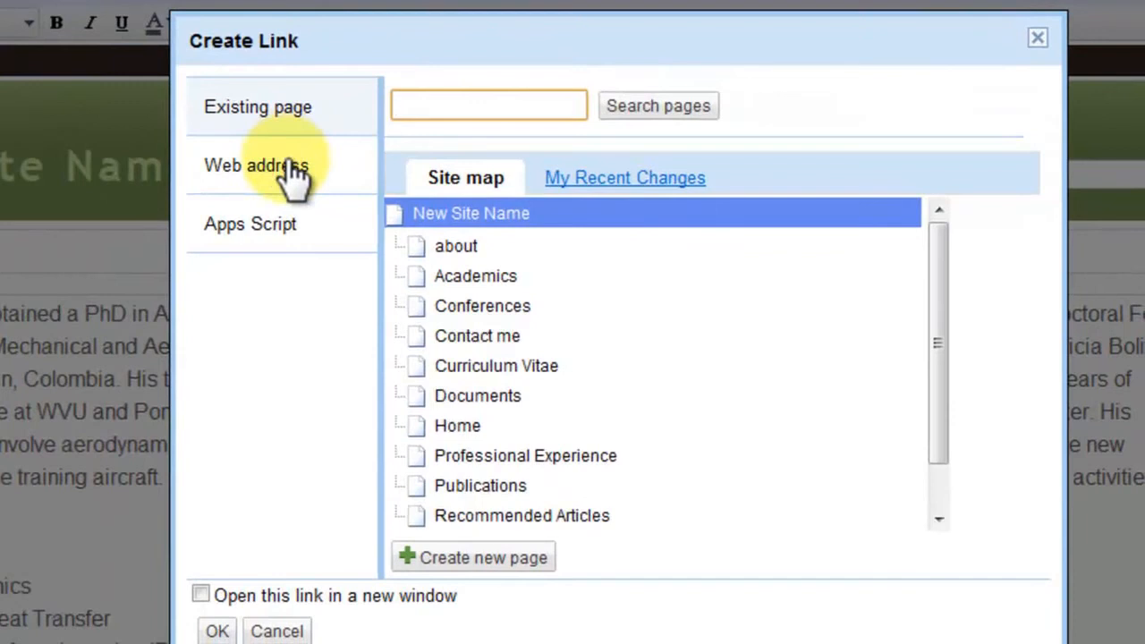
{"action": "left_click", "coordinate": [289, 166]}
{"action": "type", "text": "www.google.com"}
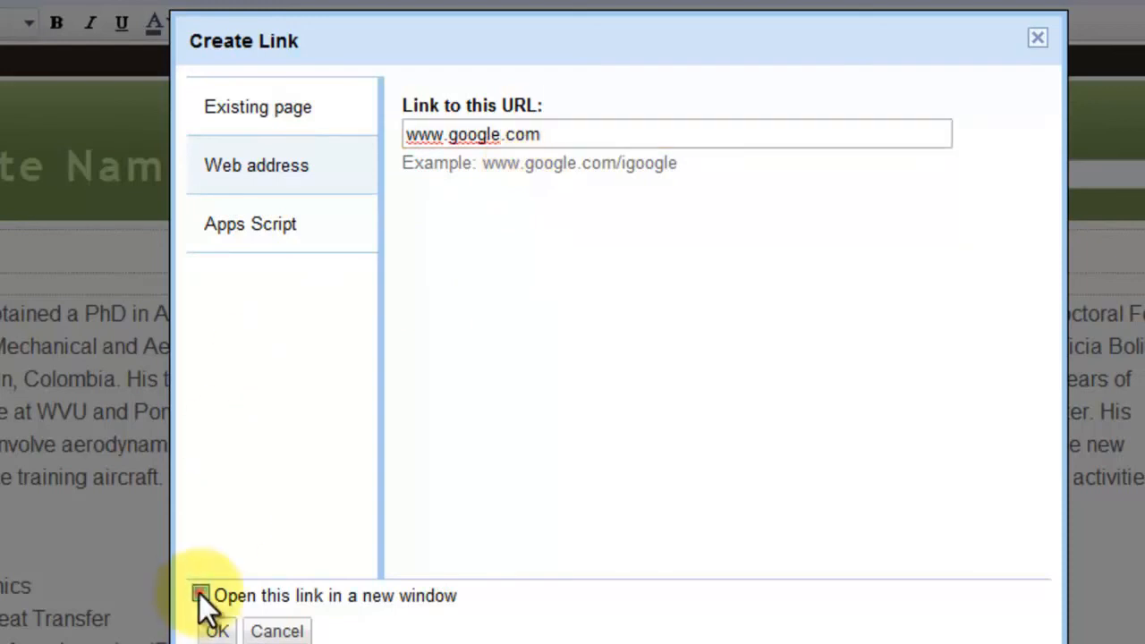
{"action": "left_click", "coordinate": [200, 594]}
{"action": "left_click", "coordinate": [242, 228]}
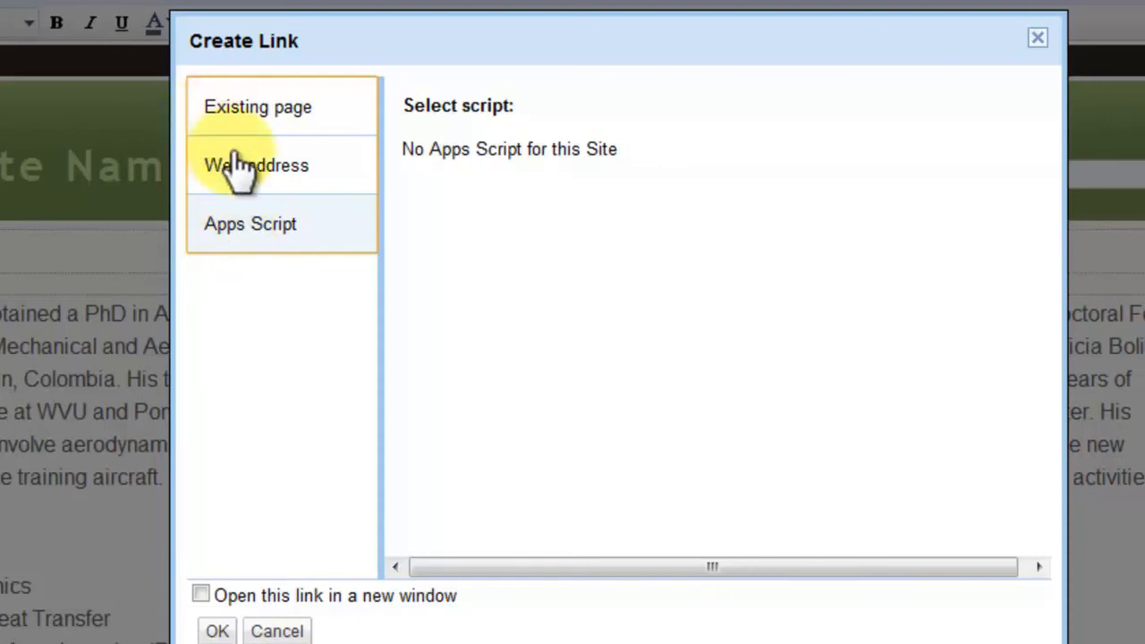
{"action": "left_click", "coordinate": [238, 166]}
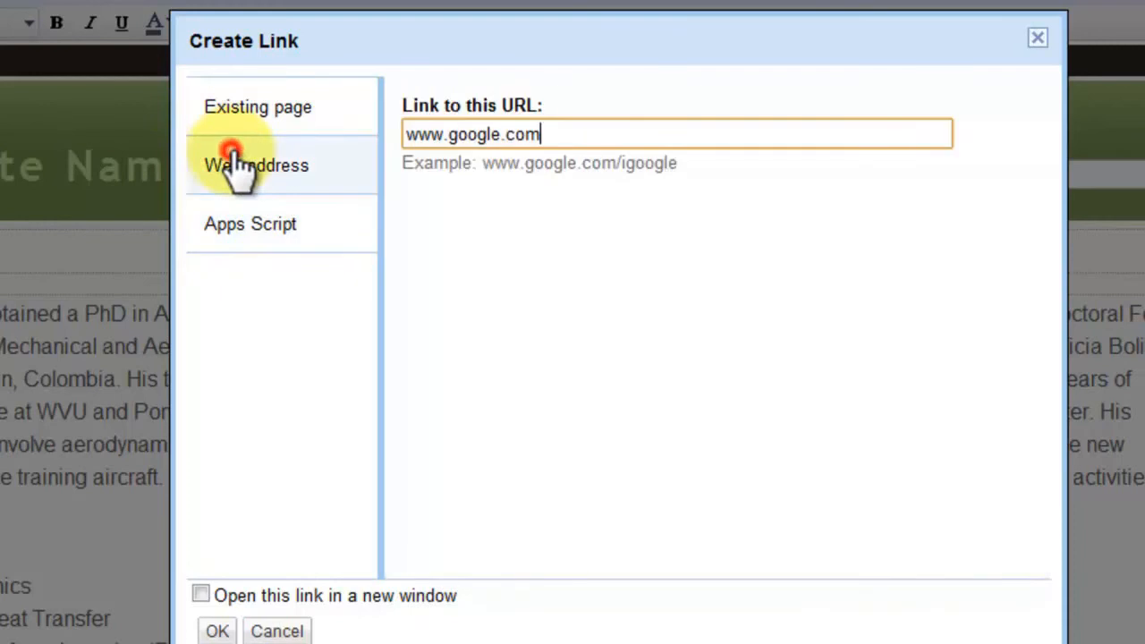
{"action": "left_click", "coordinate": [217, 630]}
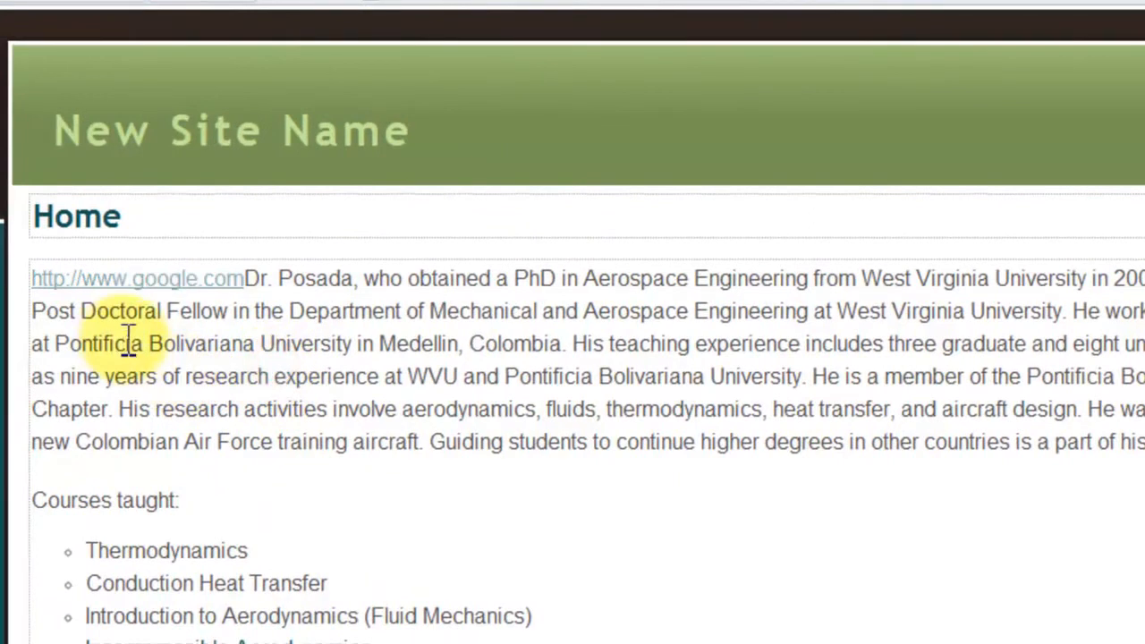
{"action": "left_click_drag", "start_coordinate": [53, 342], "coordinate": [457, 342]}
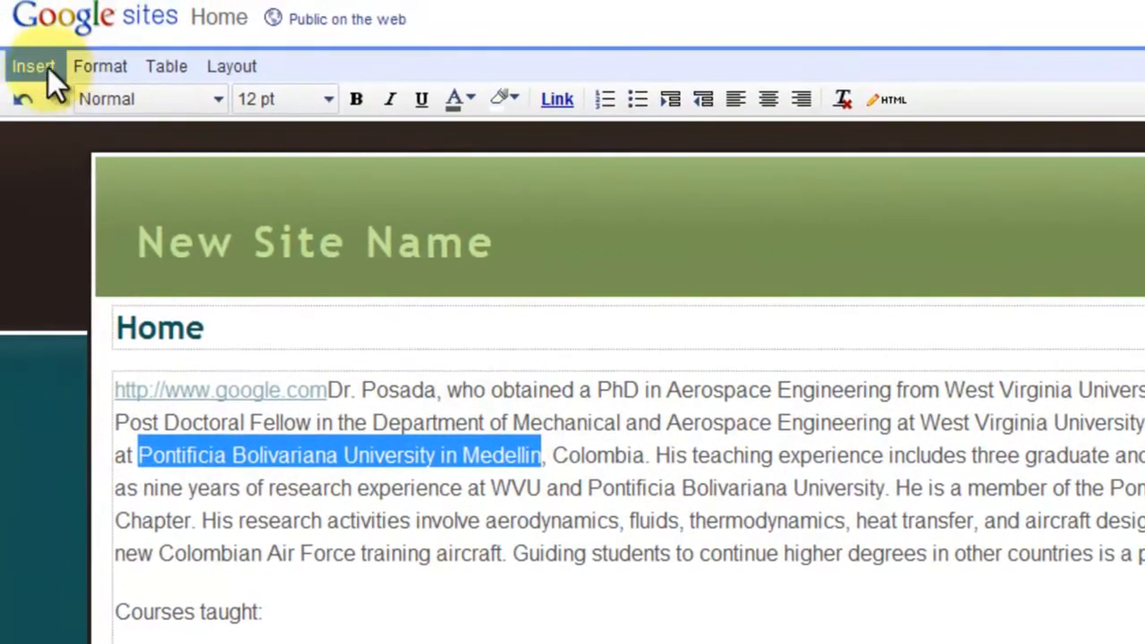
{"action": "left_click", "coordinate": [48, 68]}
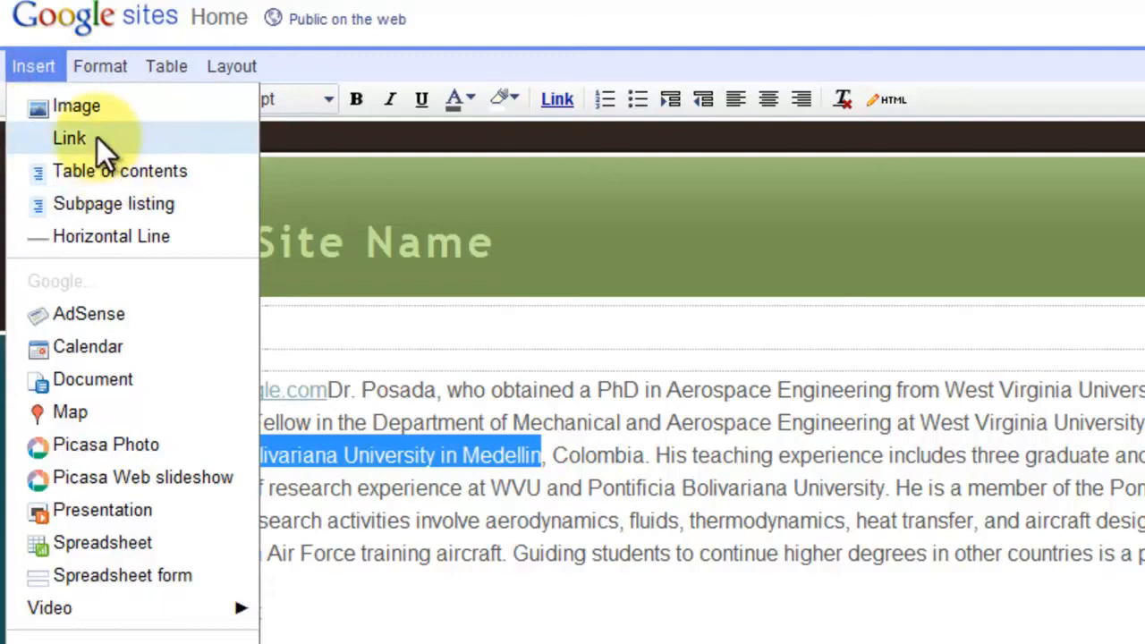
{"action": "left_click", "coordinate": [559, 146]}
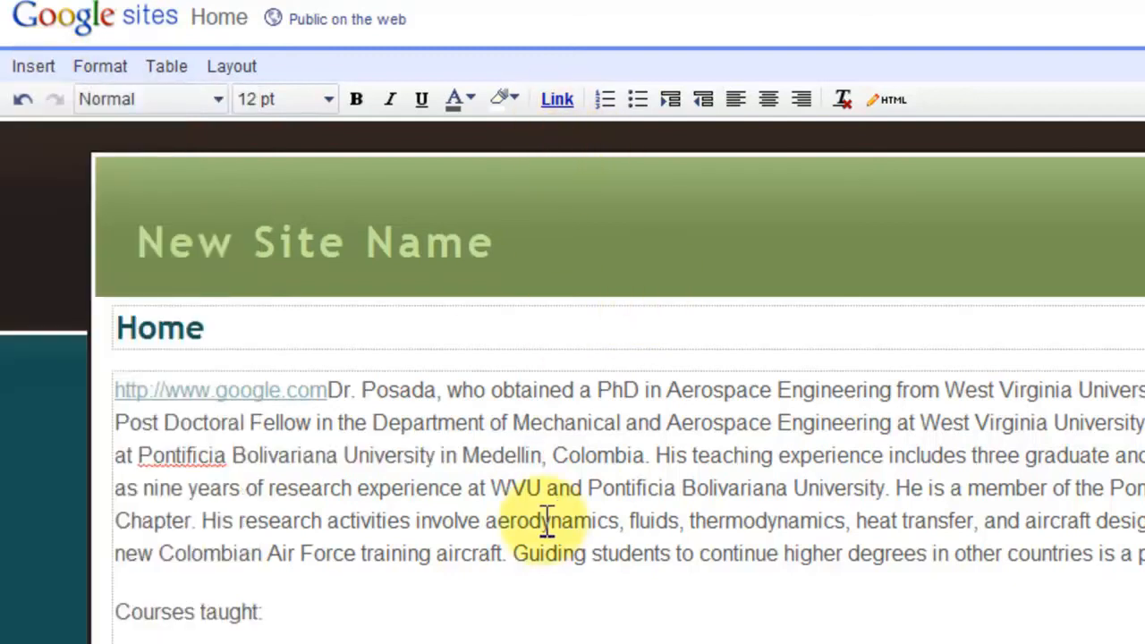
{"action": "left_click_drag", "start_coordinate": [540, 454], "coordinate": [138, 457]}
{"action": "left_click", "coordinate": [573, 99]}
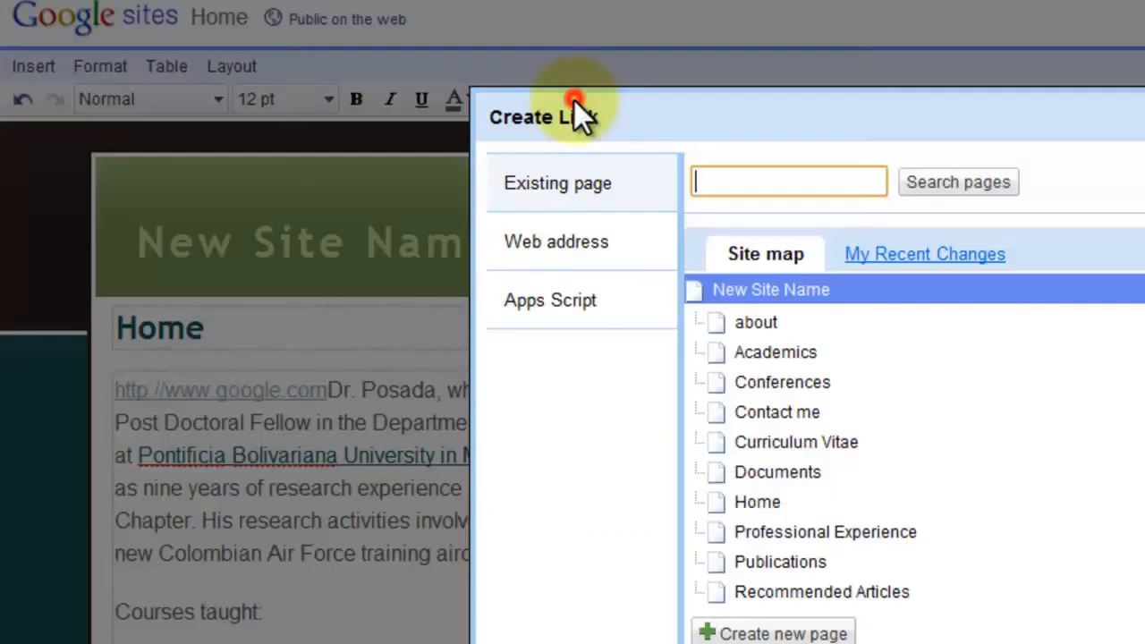
{"action": "left_click", "coordinate": [554, 240]}
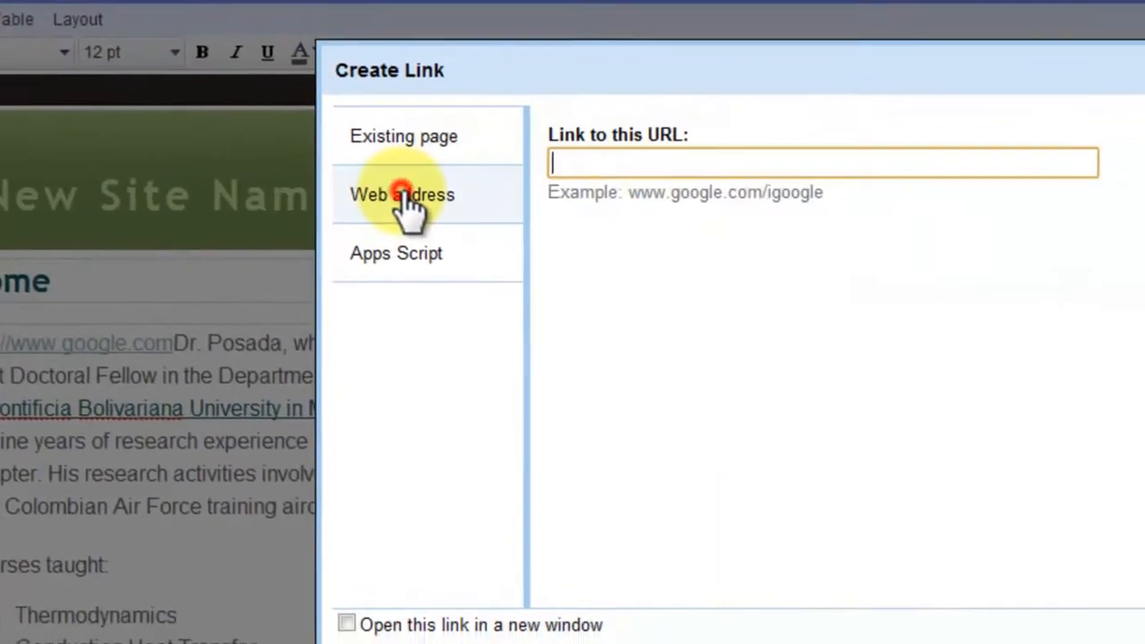
{"action": "type", "text": "www.google.com"}
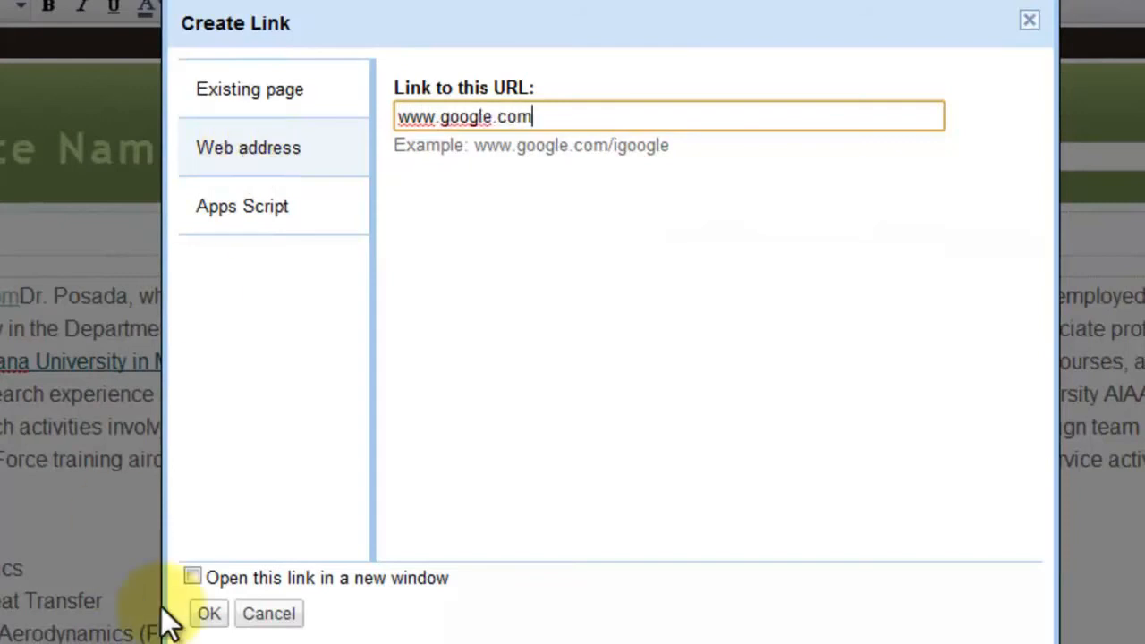
{"action": "left_click", "coordinate": [207, 615]}
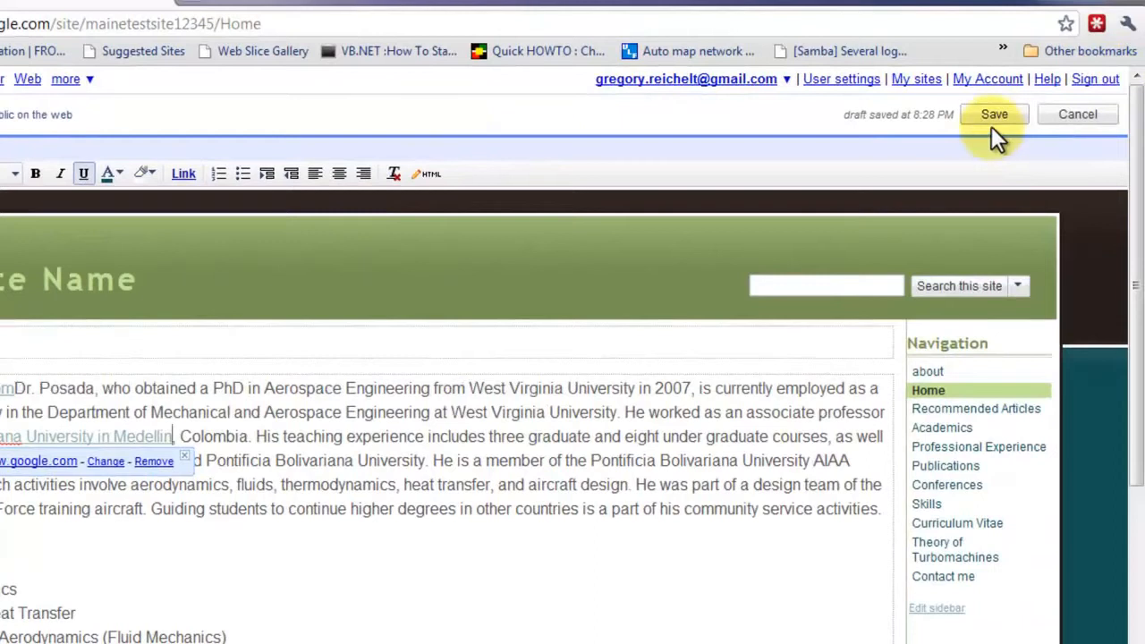
{"action": "left_click", "coordinate": [991, 121]}
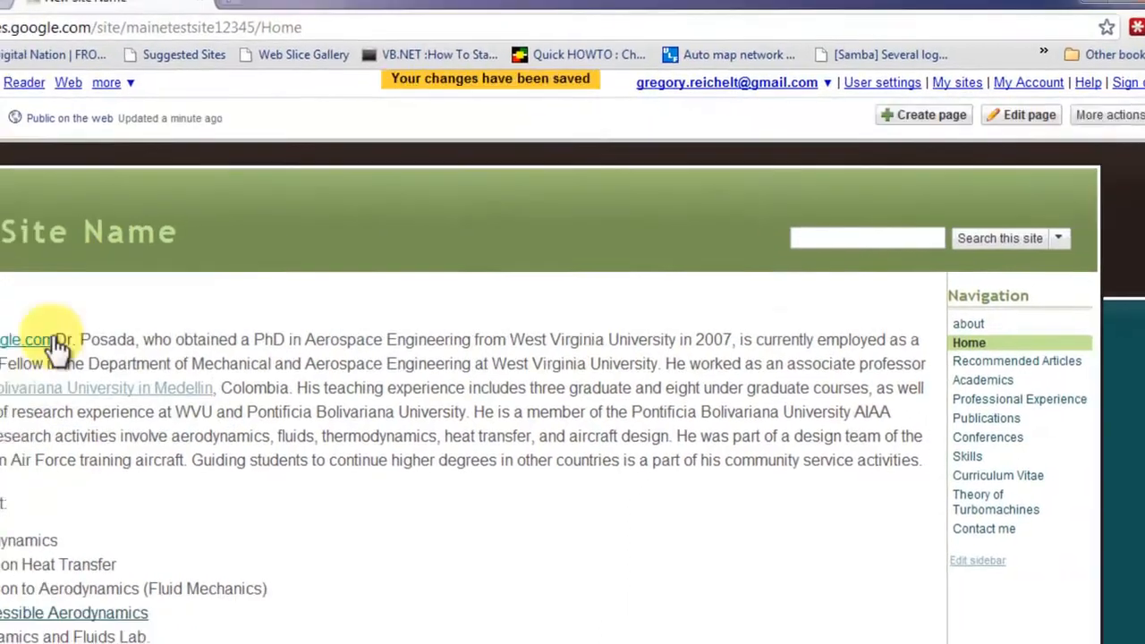
{"action": "left_click", "coordinate": [17, 397]}
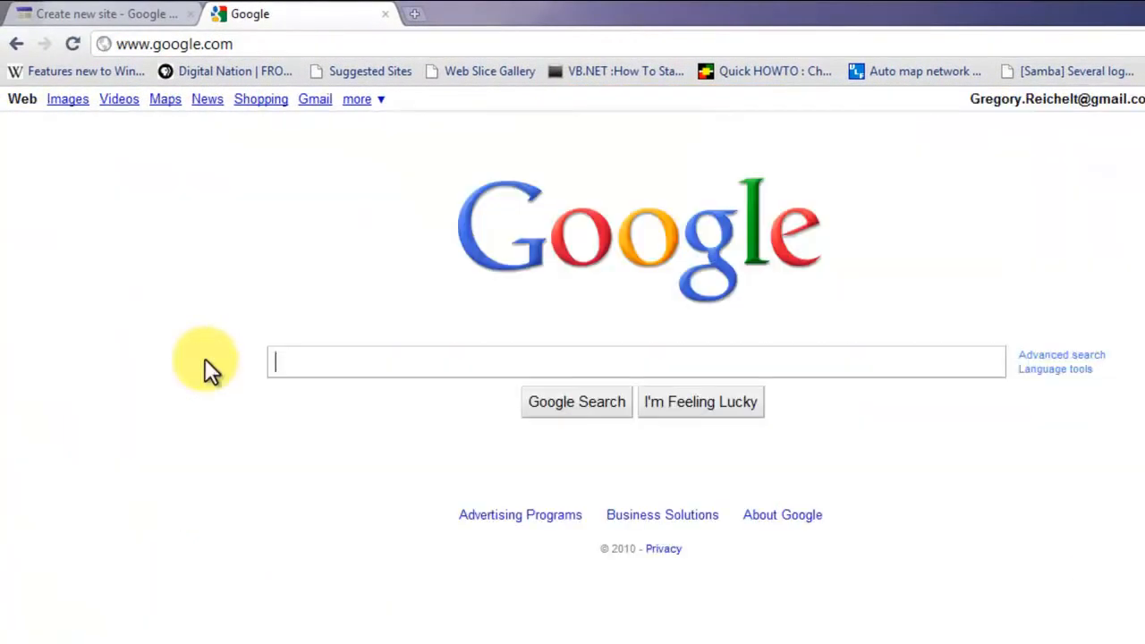
{"action": "left_click", "coordinate": [16, 43]}
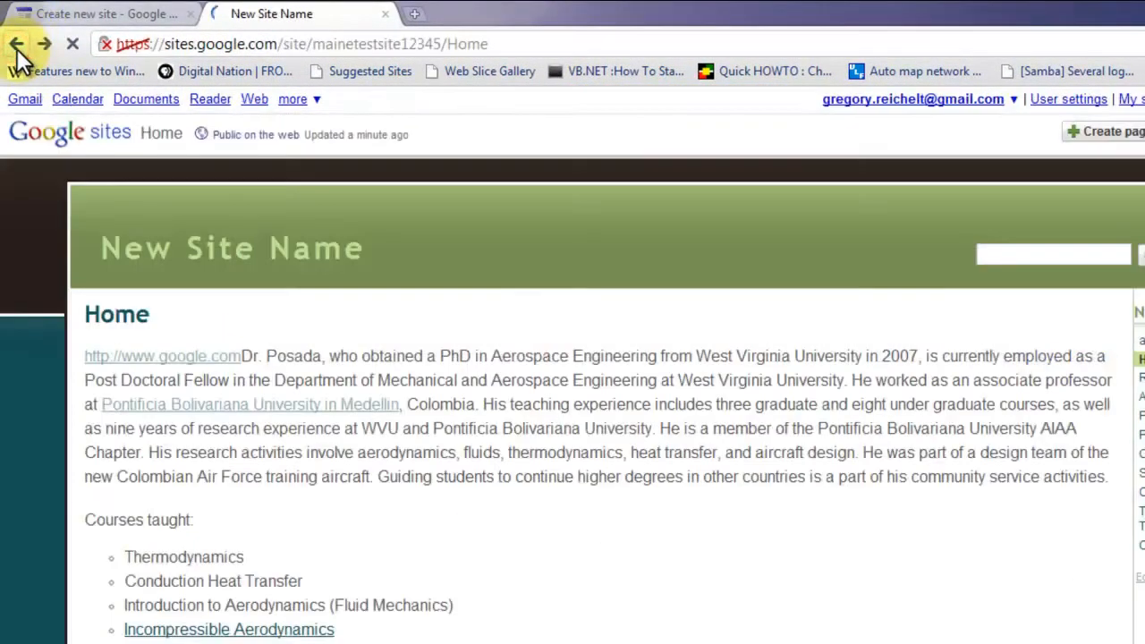
{"action": "left_click", "coordinate": [222, 402]}
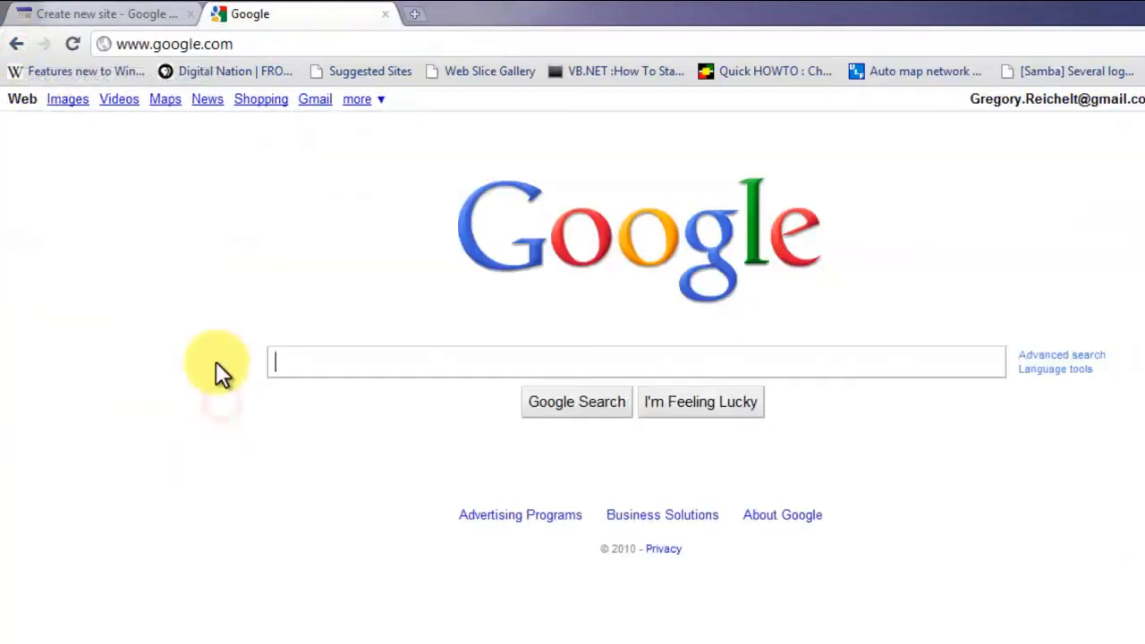
{"action": "left_click", "coordinate": [16, 43]}
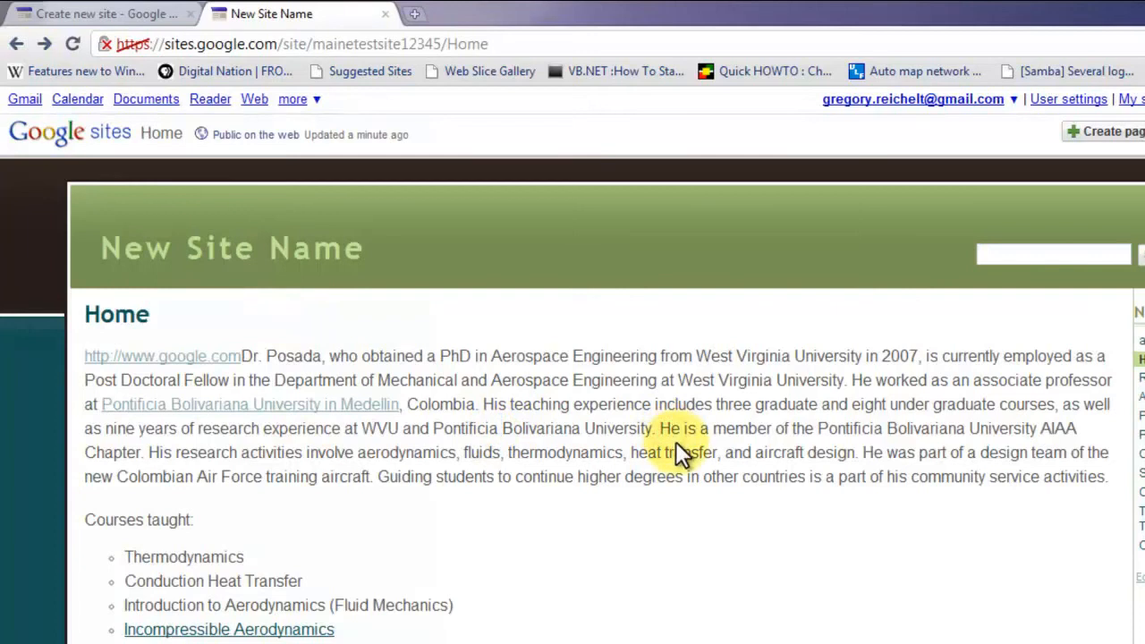
- Edit the Home page again and insert a centred table of contents 250 pixels wide showing all levels
{"action": "key", "text": "e"}
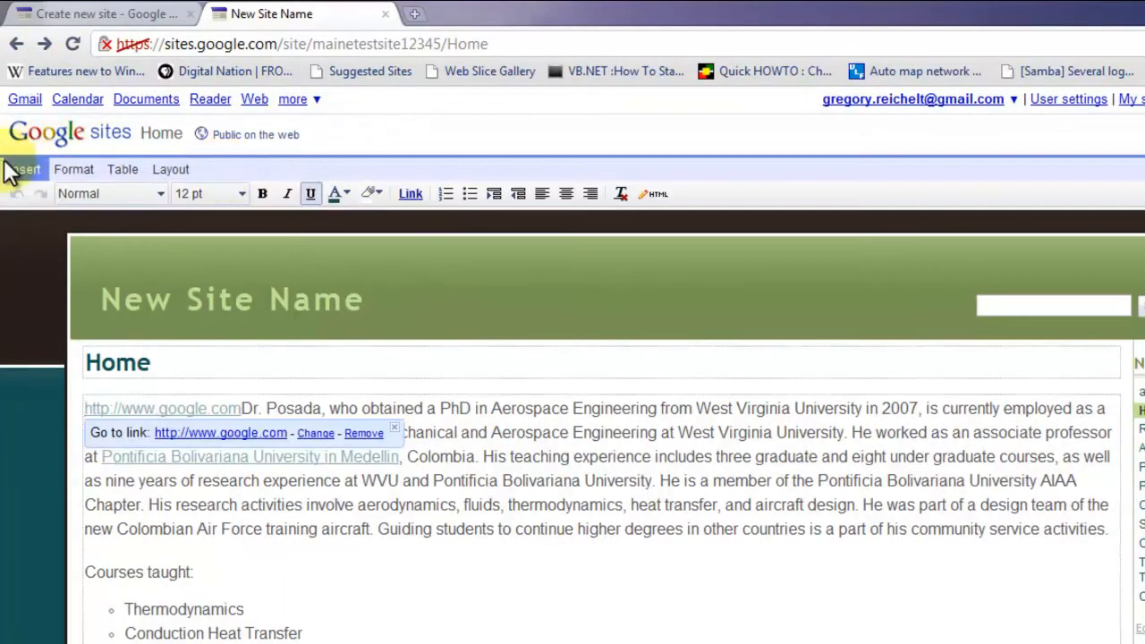
{"action": "left_click", "coordinate": [20, 169]}
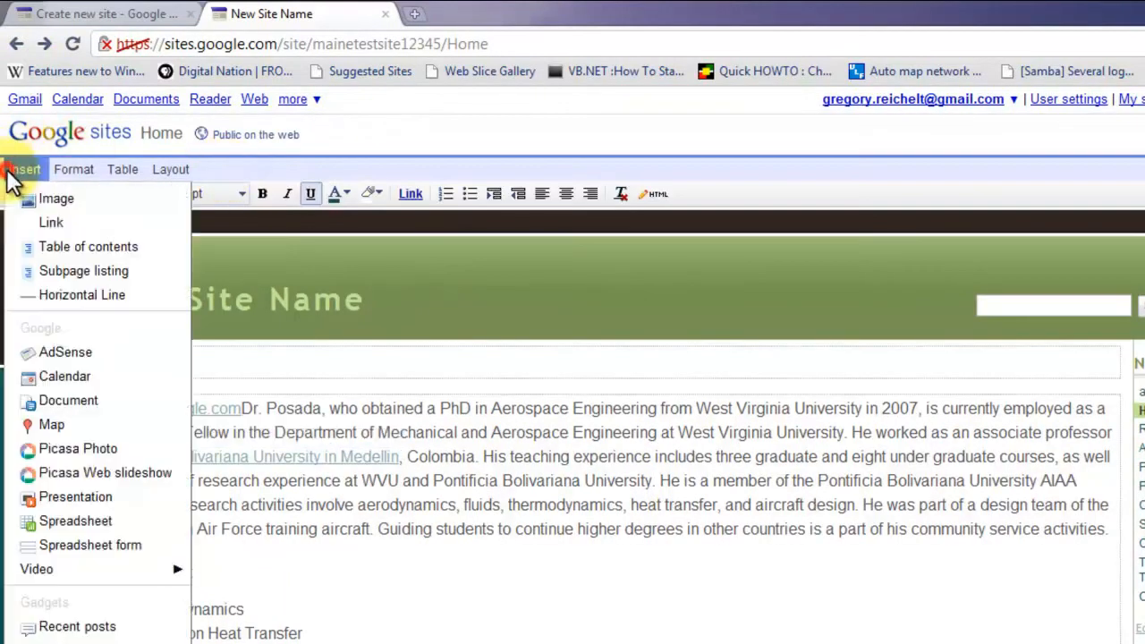
{"action": "left_click", "coordinate": [147, 247]}
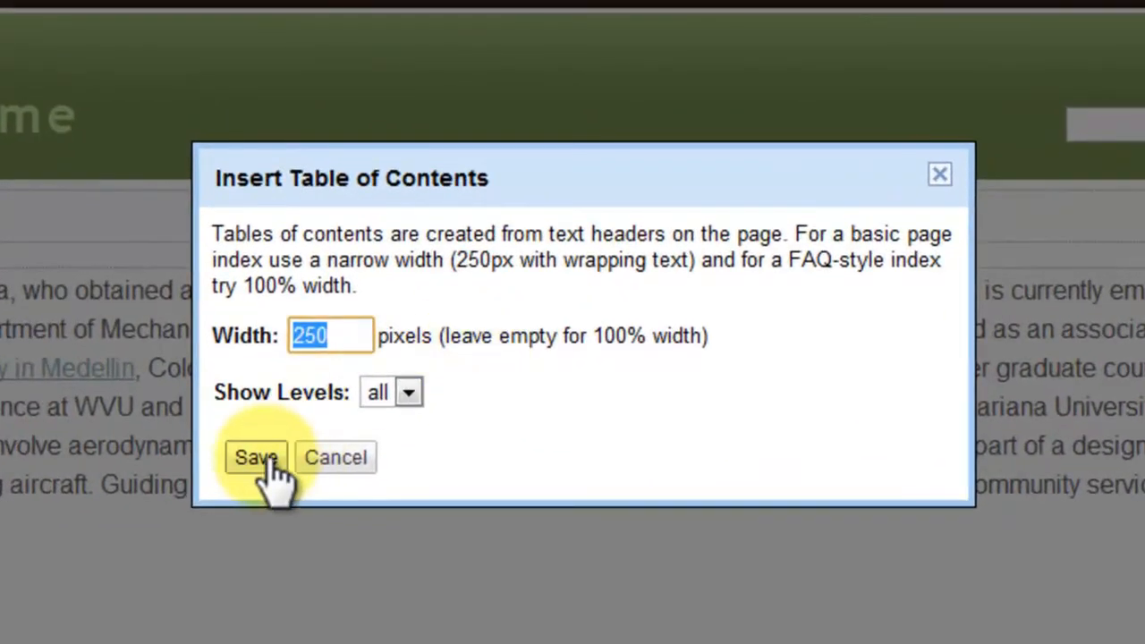
{"action": "left_click", "coordinate": [266, 460]}
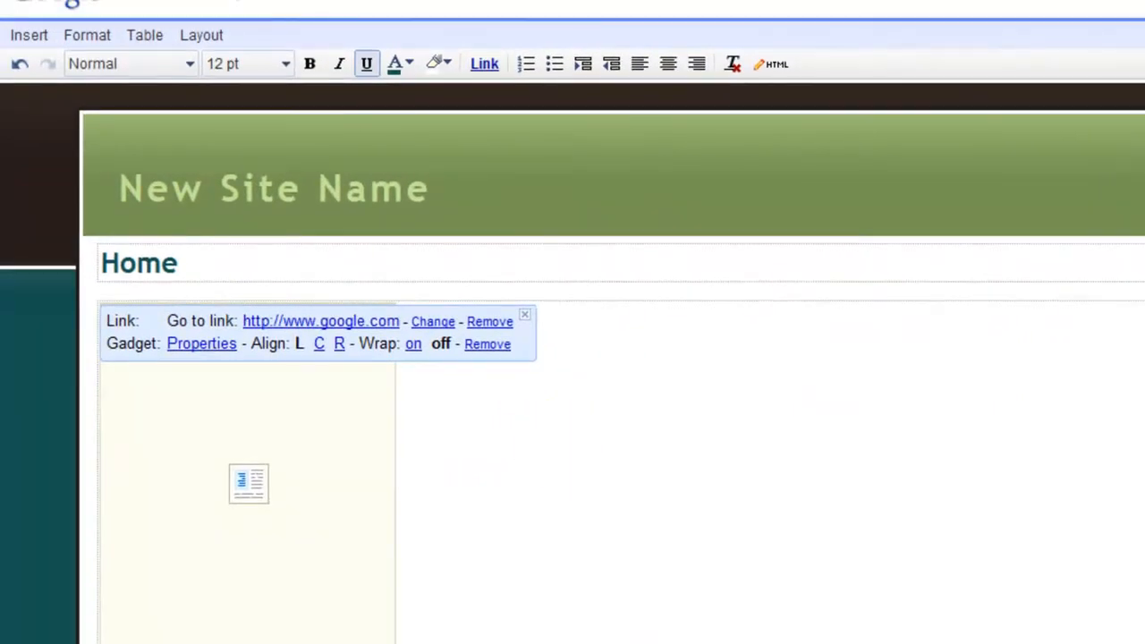
{"action": "left_click", "coordinate": [320, 345]}
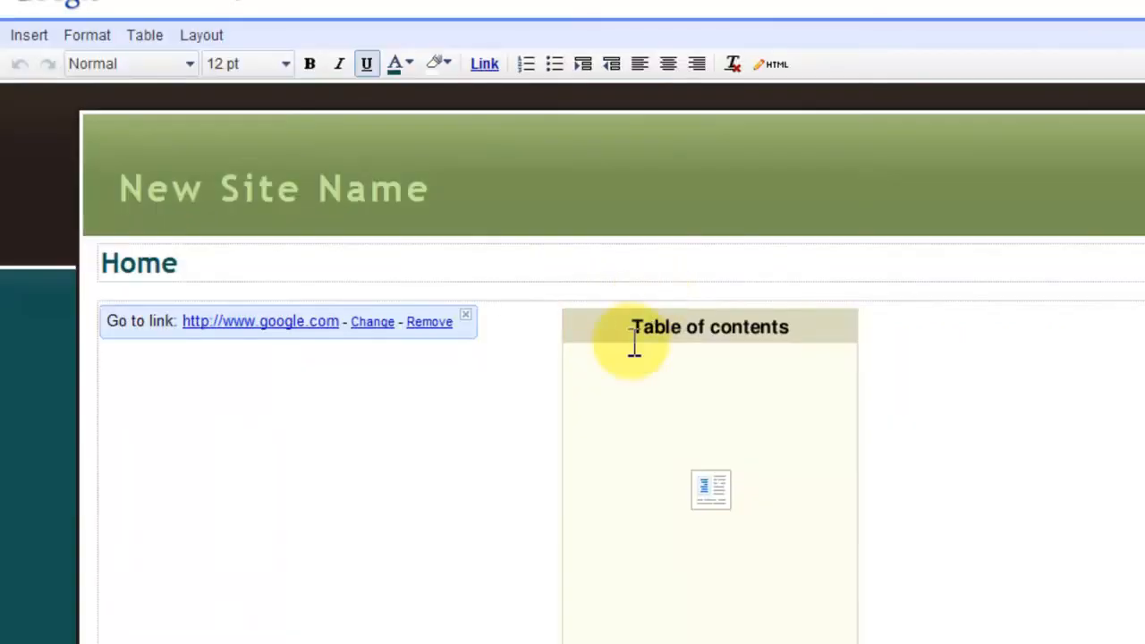
- Try limiting the table of contents to level 1 in its properties, and discard the change
{"action": "left_click", "coordinate": [623, 414]}
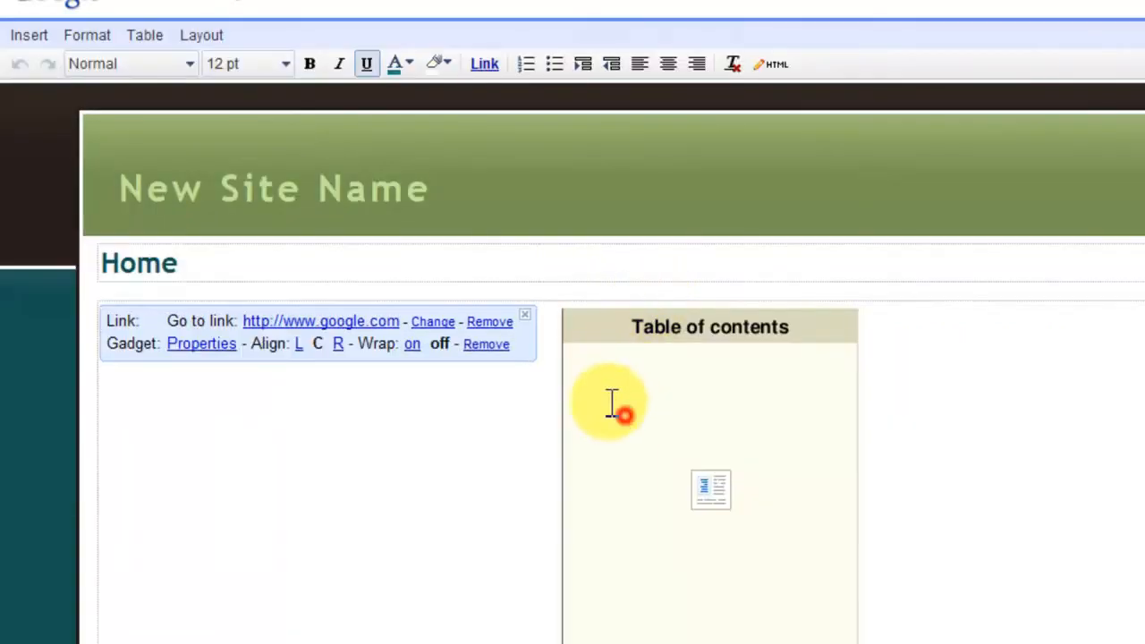
{"action": "left_click", "coordinate": [207, 343]}
{"action": "left_click", "coordinate": [662, 392]}
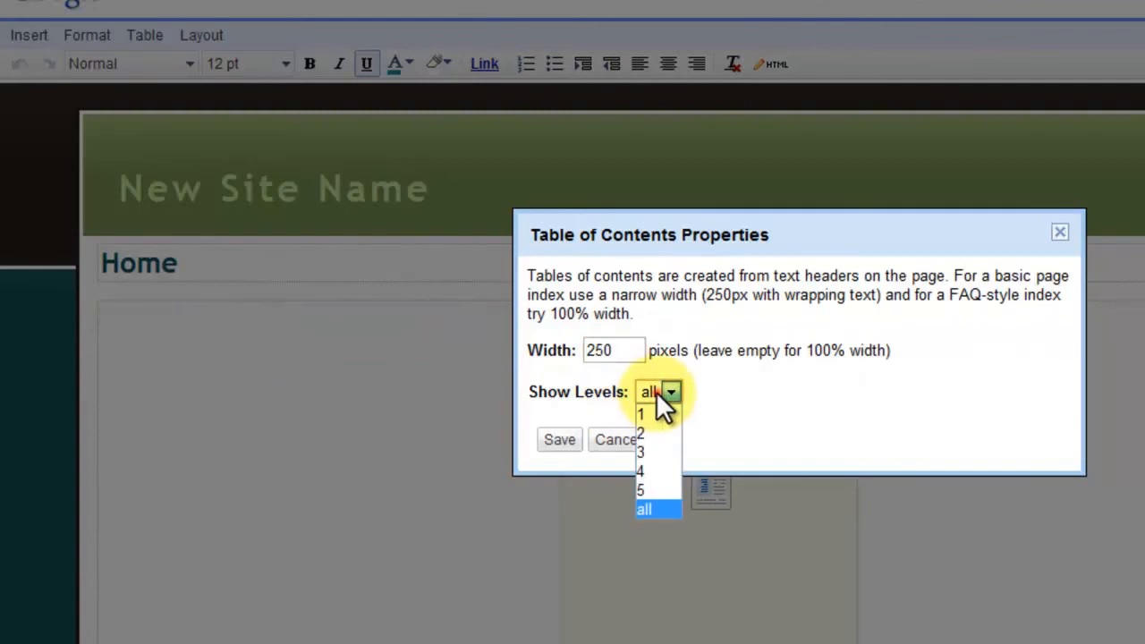
{"action": "left_click", "coordinate": [658, 414]}
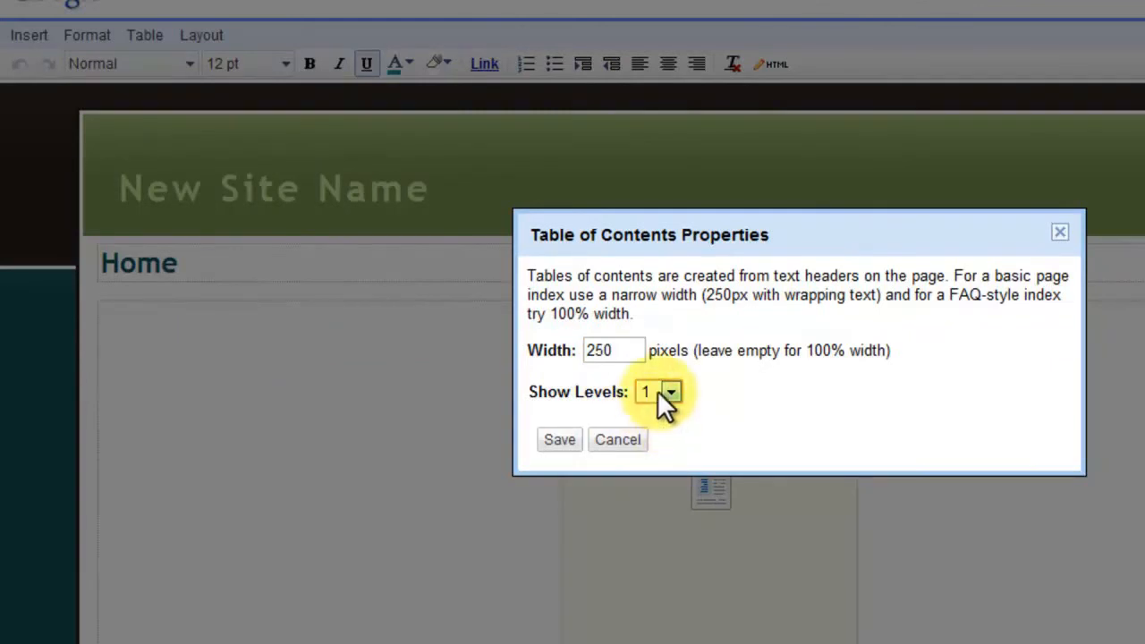
{"action": "left_click", "coordinate": [619, 440]}
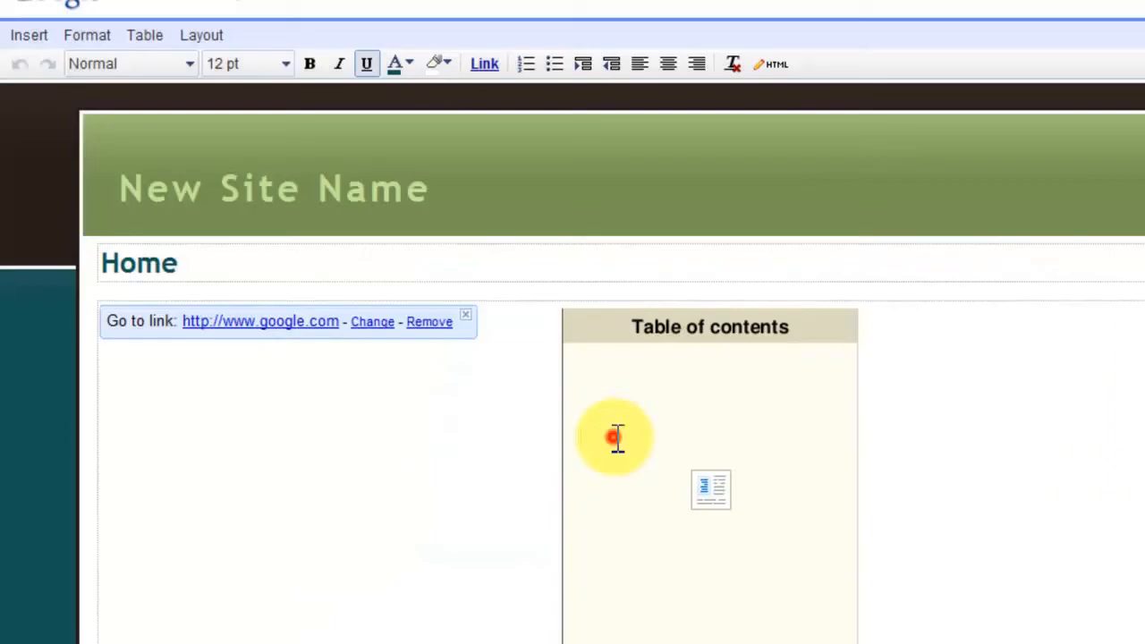
{"action": "left_click", "coordinate": [651, 398]}
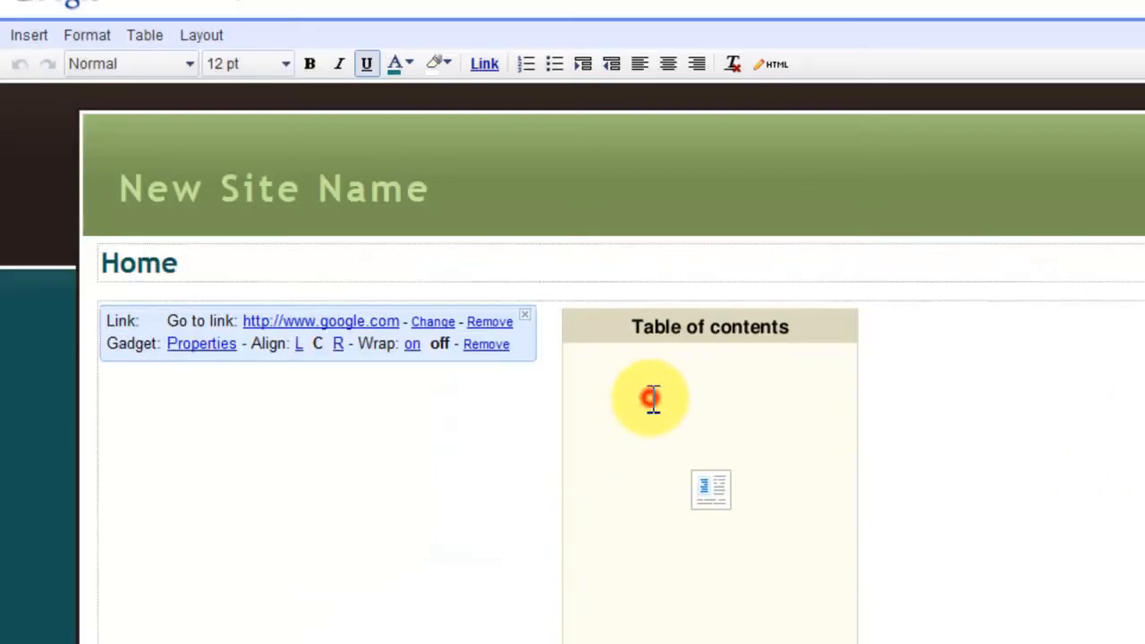
{"action": "left_click", "coordinate": [490, 321]}
{"action": "left_click", "coordinate": [608, 361]}
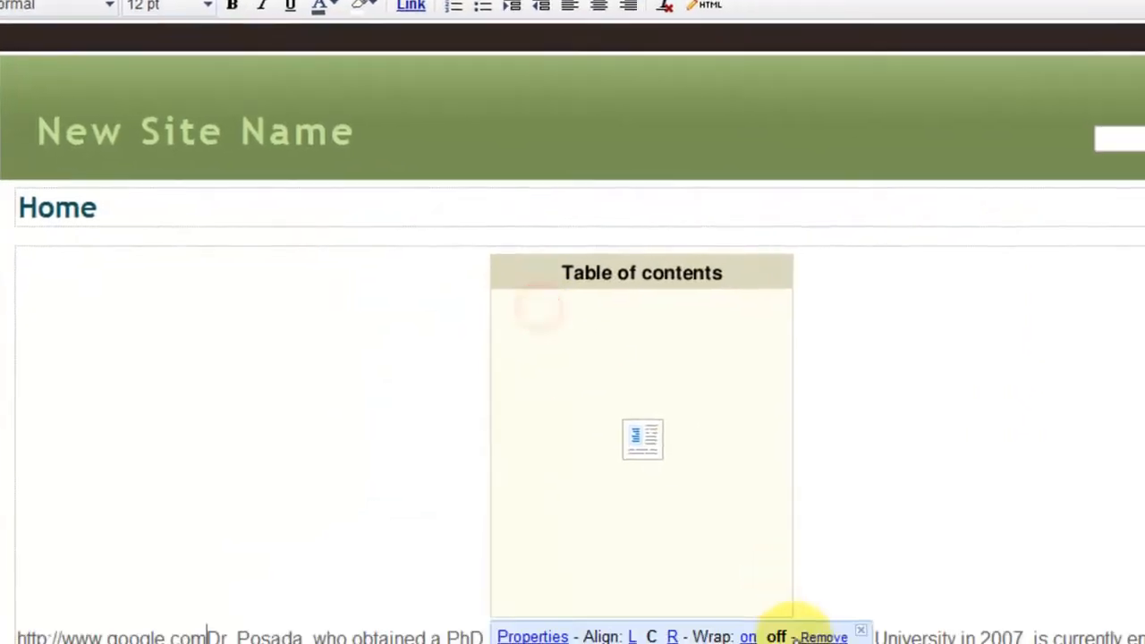
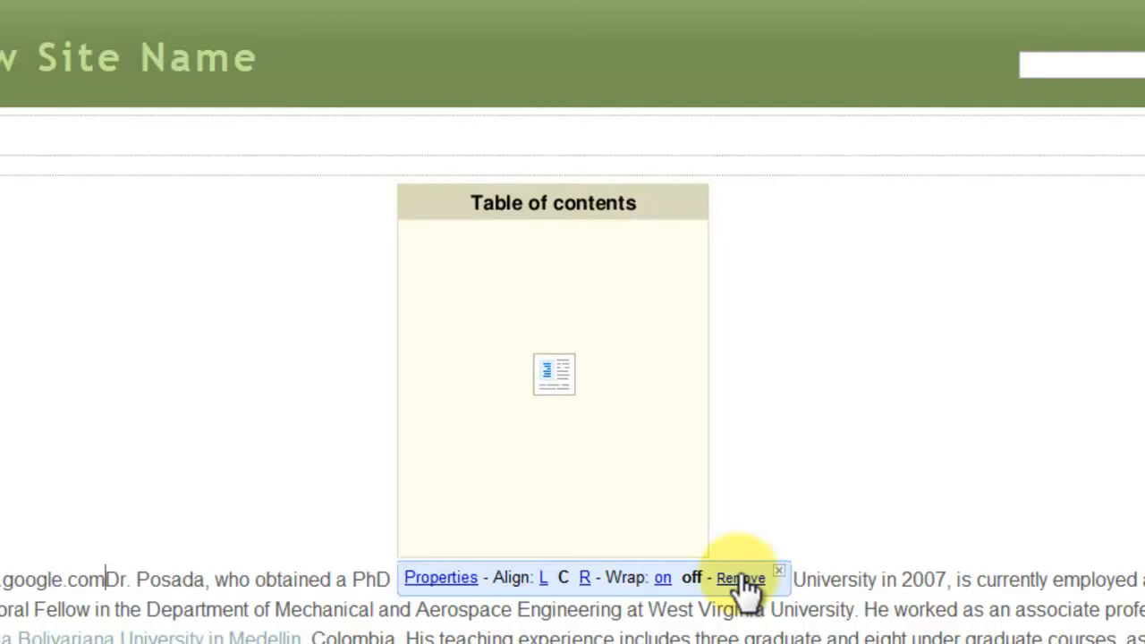
{"action": "left_click", "coordinate": [447, 578]}
{"action": "left_click", "coordinate": [455, 324]}
{"action": "left_click", "coordinate": [586, 474]}
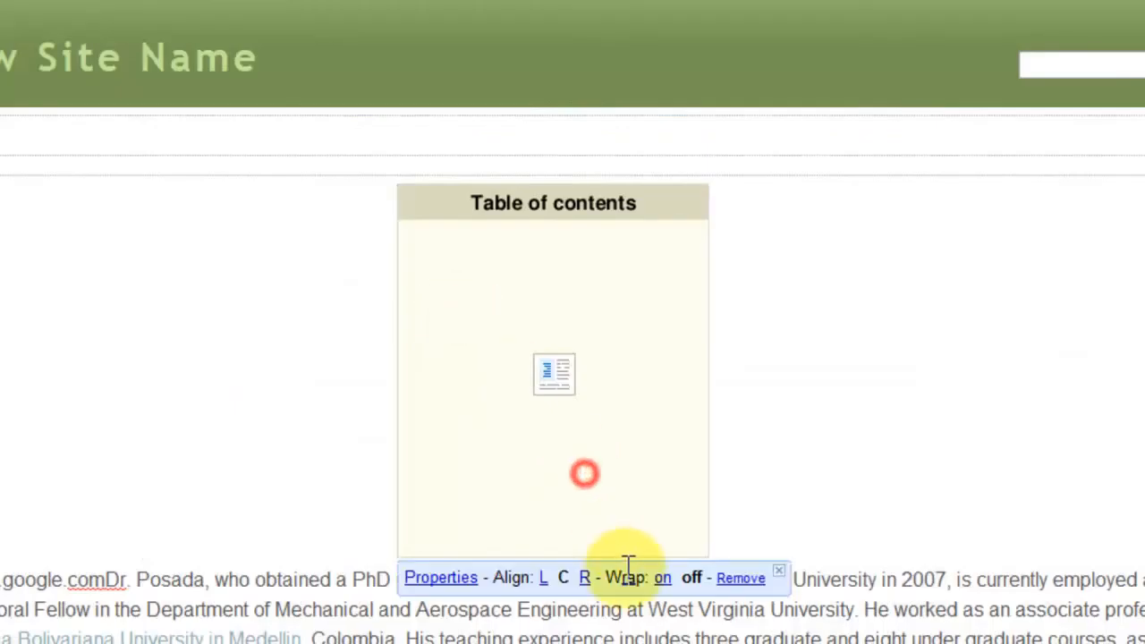
{"action": "left_click", "coordinate": [740, 577]}
- Insert a horizontal line on a new line between the opening biography paragraph and "Courses taught:" on the Home page
{"action": "left_click", "coordinate": [21, 34]}
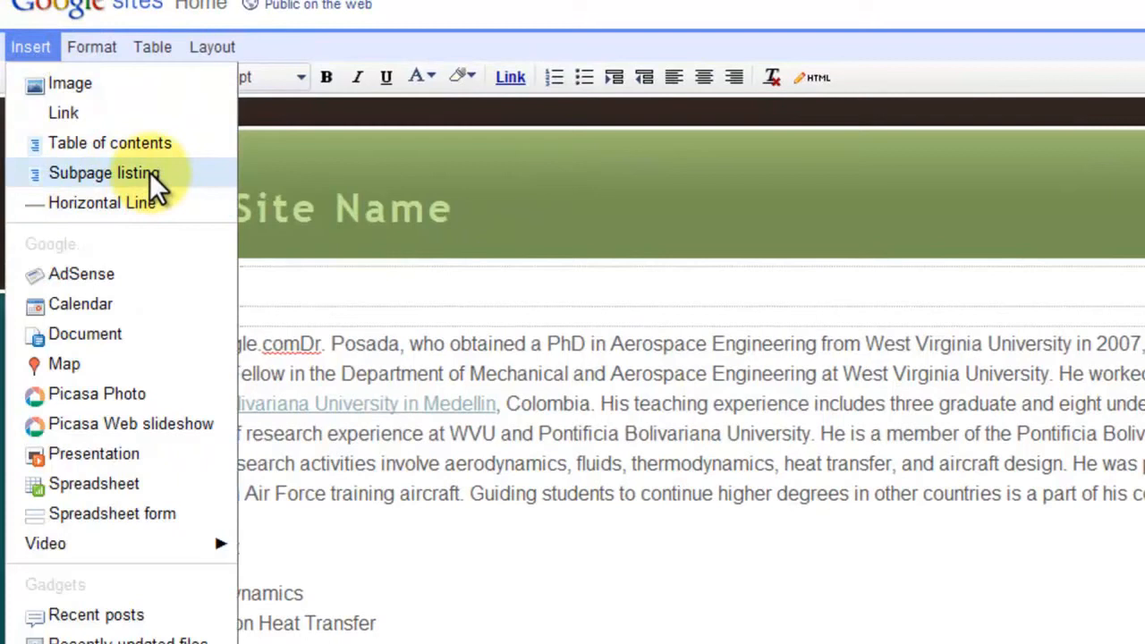
{"action": "left_click", "coordinate": [164, 205]}
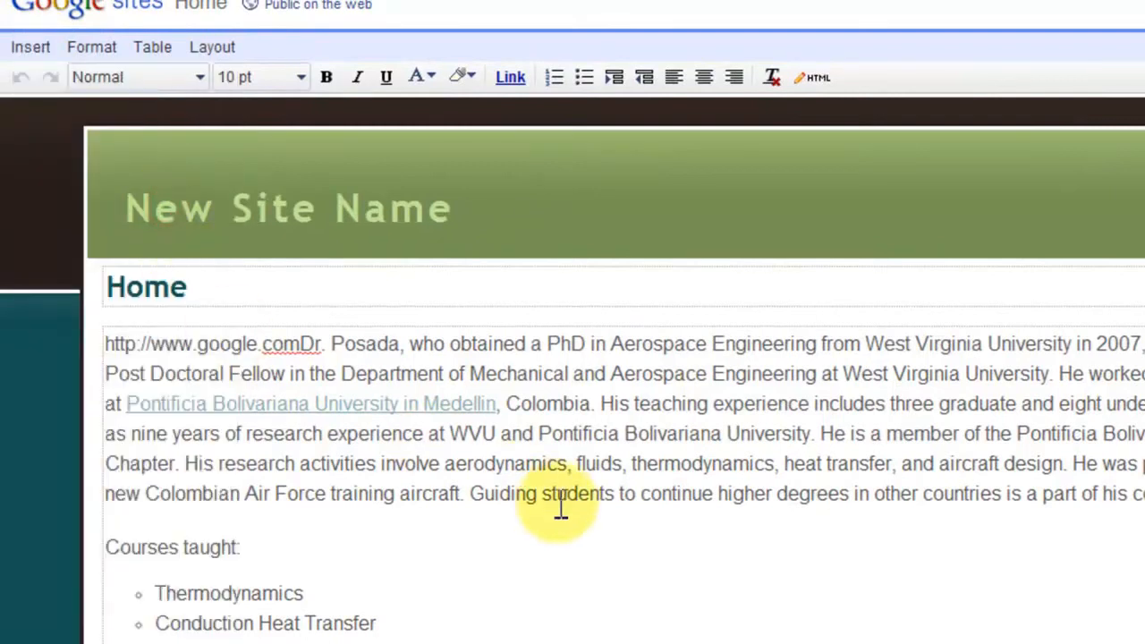
{"action": "left_click", "coordinate": [646, 517]}
{"action": "key", "text": "Return"}
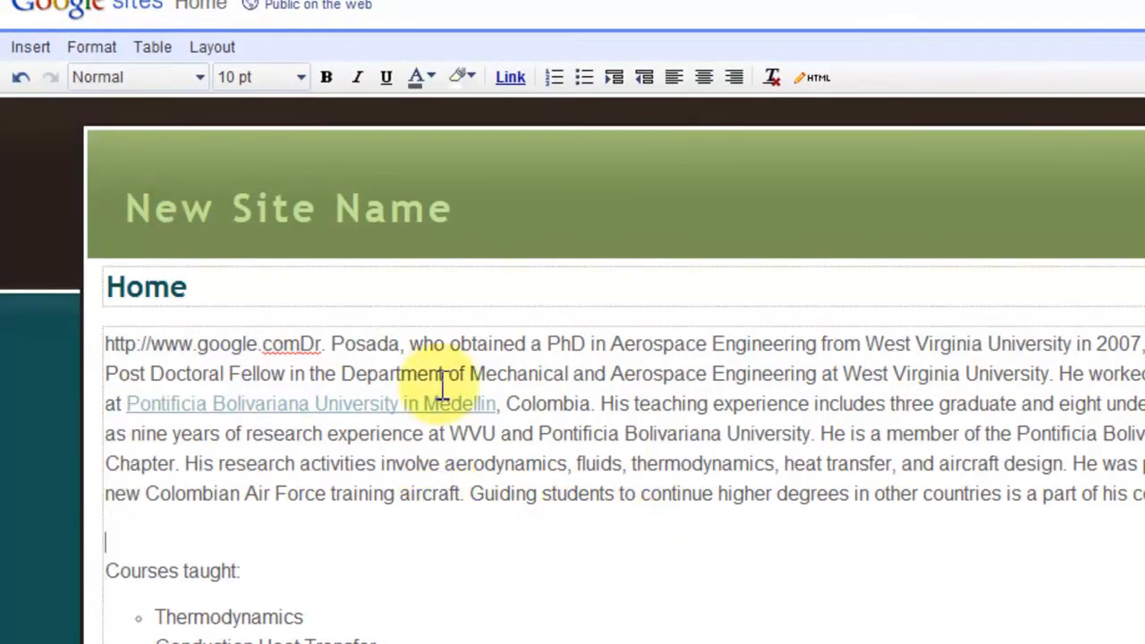
{"action": "left_click", "coordinate": [22, 50]}
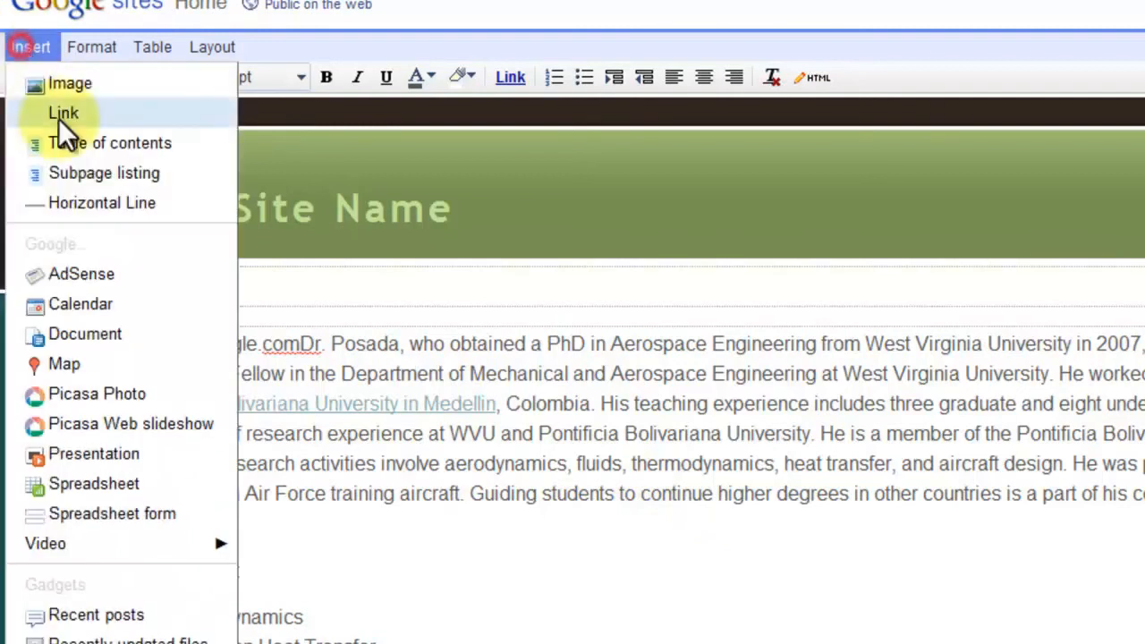
{"action": "left_click", "coordinate": [100, 201]}
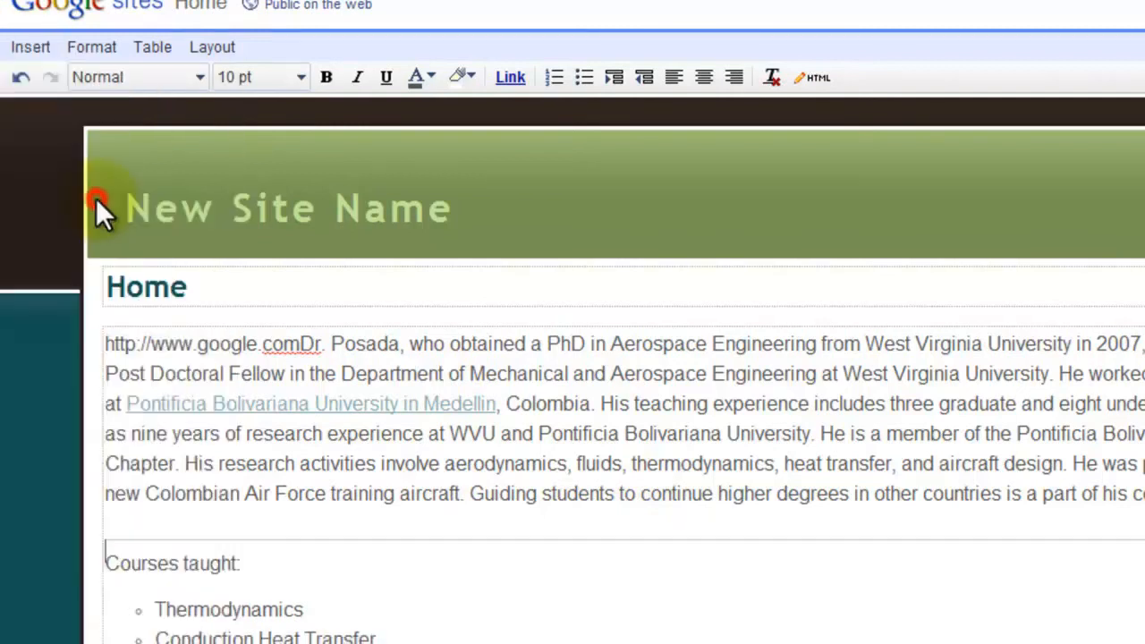
- Add a new line below "Courses taught:" and insert a second horizontal line there
{"action": "left_click", "coordinate": [327, 570]}
{"action": "key", "text": "Return"}
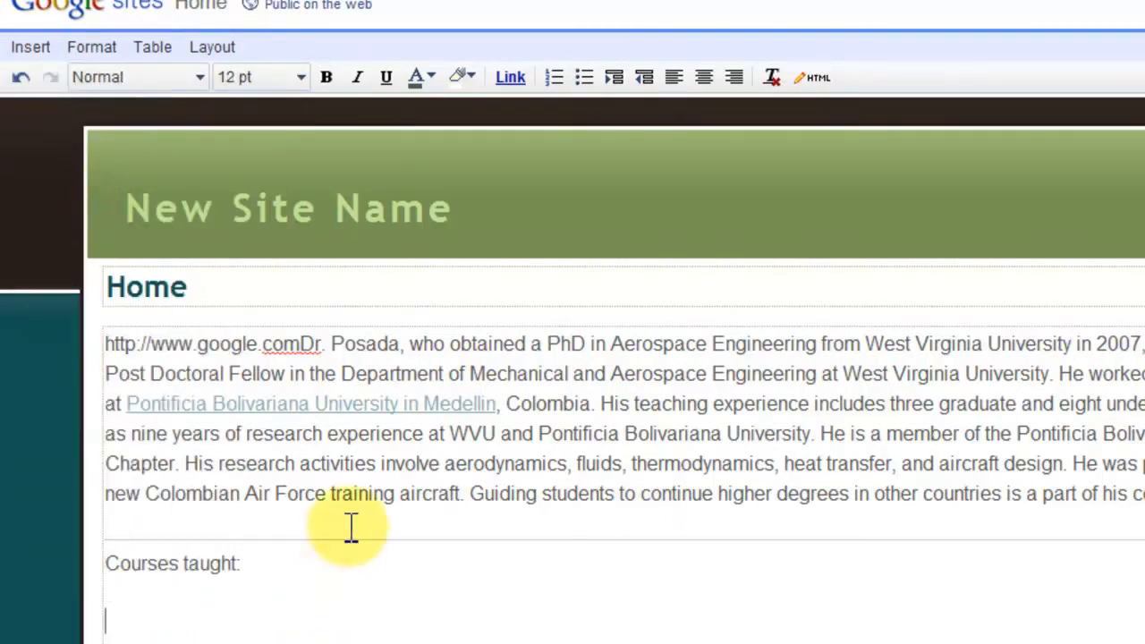
{"action": "left_click", "coordinate": [30, 45]}
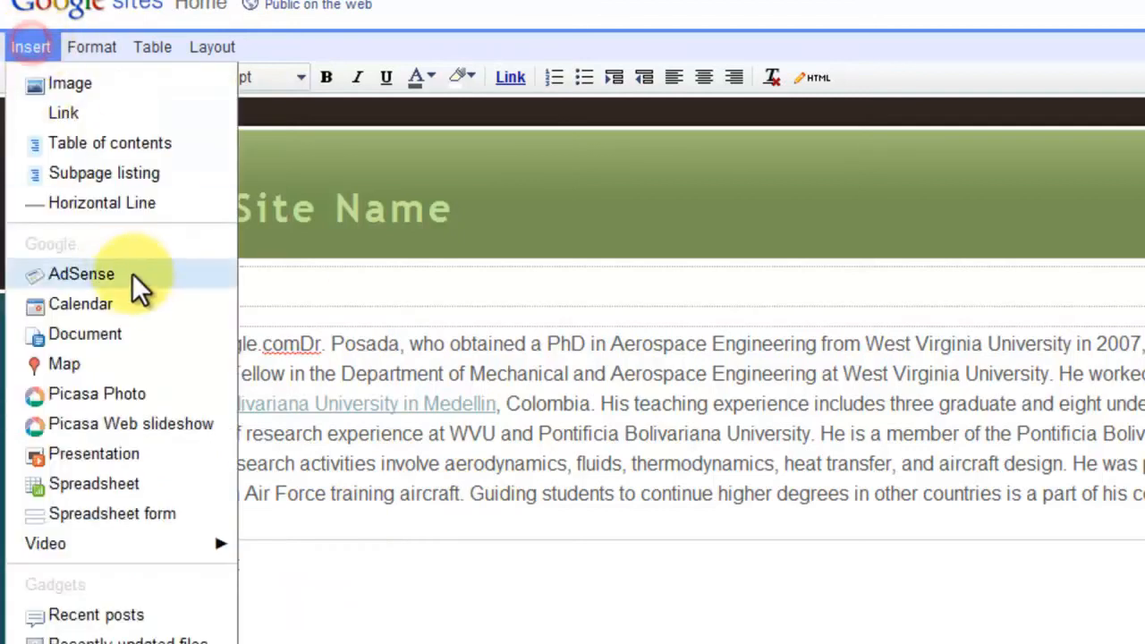
{"action": "left_click", "coordinate": [109, 215]}
- Place the cursor after "Flight Dynamics" at the end of the content, look at the AdSense ad insertion and dismiss it
{"action": "left_click", "coordinate": [40, 49]}
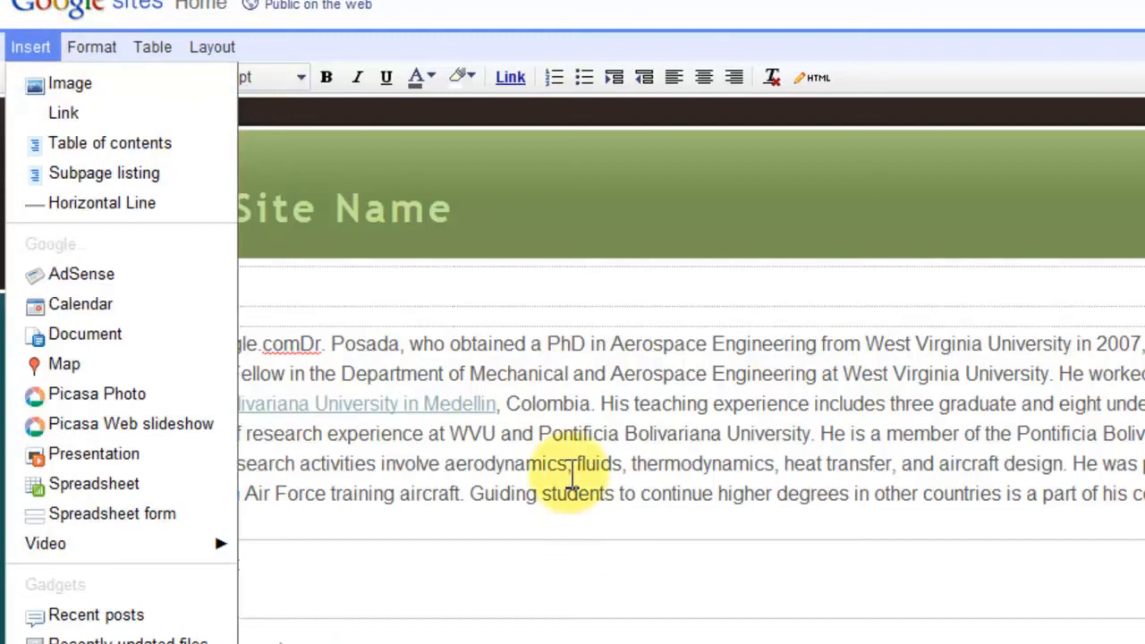
{"action": "left_click", "coordinate": [567, 474]}
{"action": "scroll", "coordinate": [567, 483], "scroll_direction": "down", "scroll_amount": 6}
{"action": "left_click", "coordinate": [417, 549]}
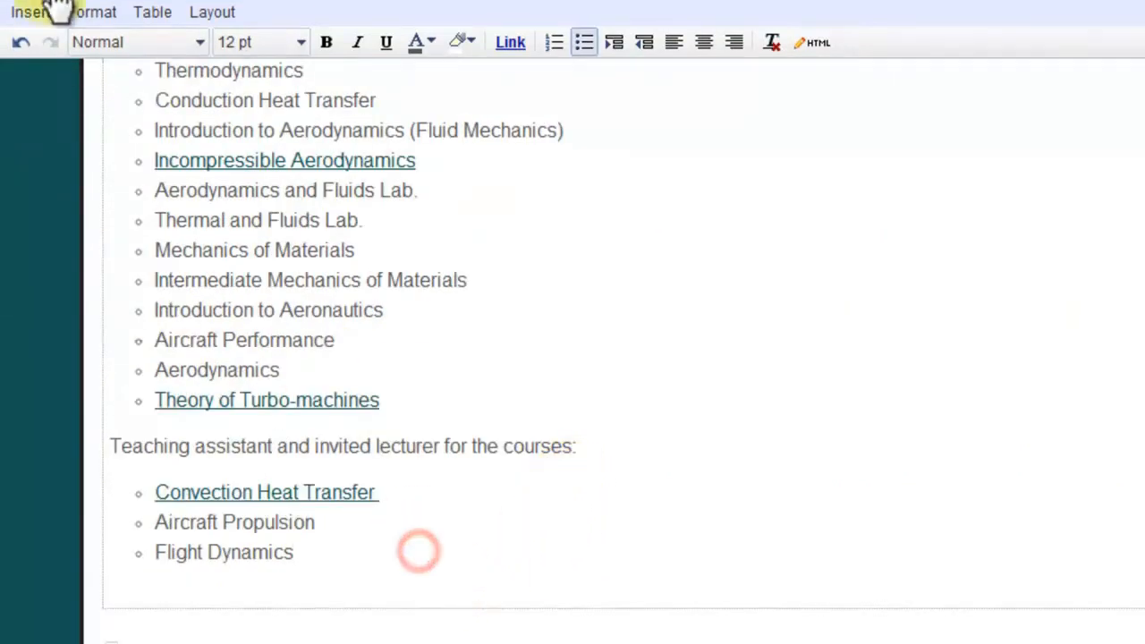
{"action": "left_click", "coordinate": [36, 12]}
{"action": "left_click", "coordinate": [143, 228]}
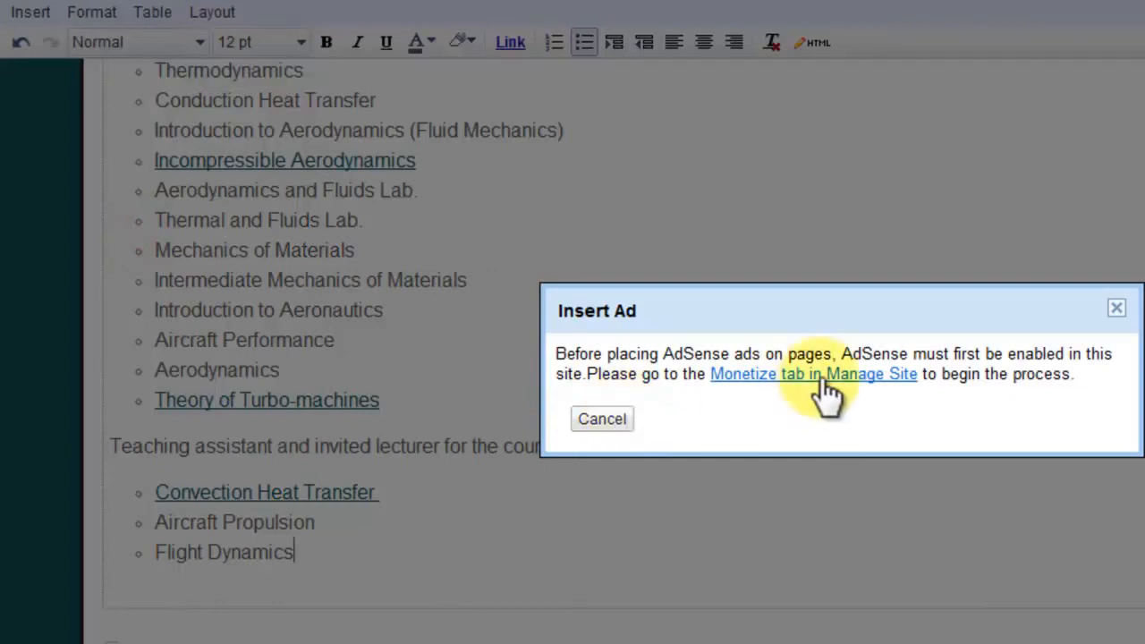
{"action": "left_click", "coordinate": [1117, 307]}
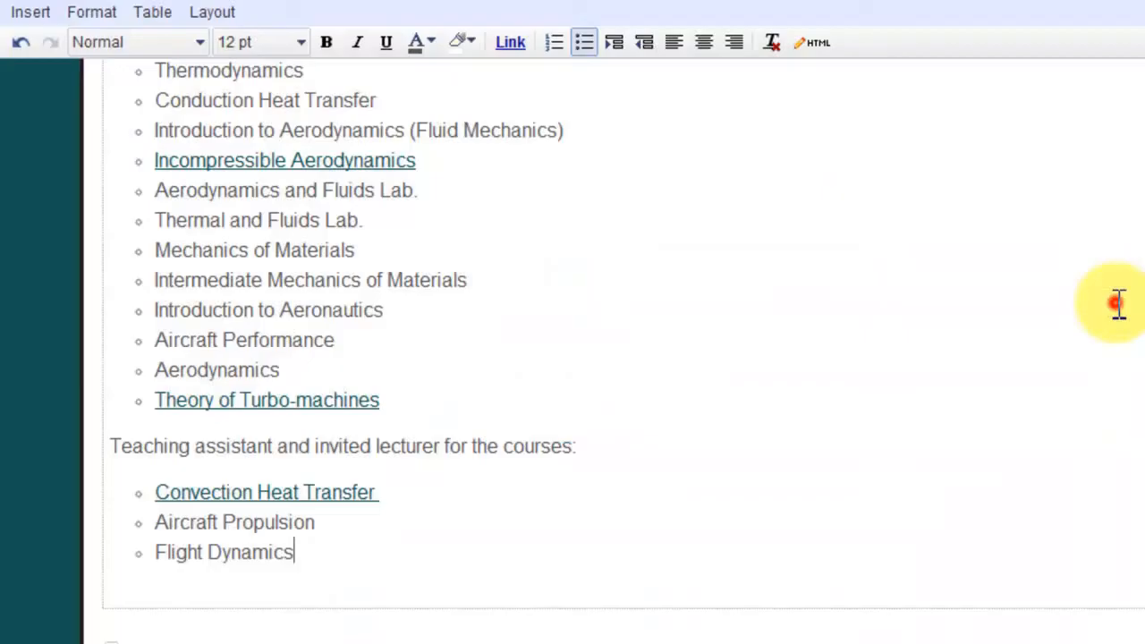
- Insert the account owner's main Google calendar after "Flight Dynamics", 600 pixels high in Month view with all display options on
{"action": "left_click", "coordinate": [30, 12]}
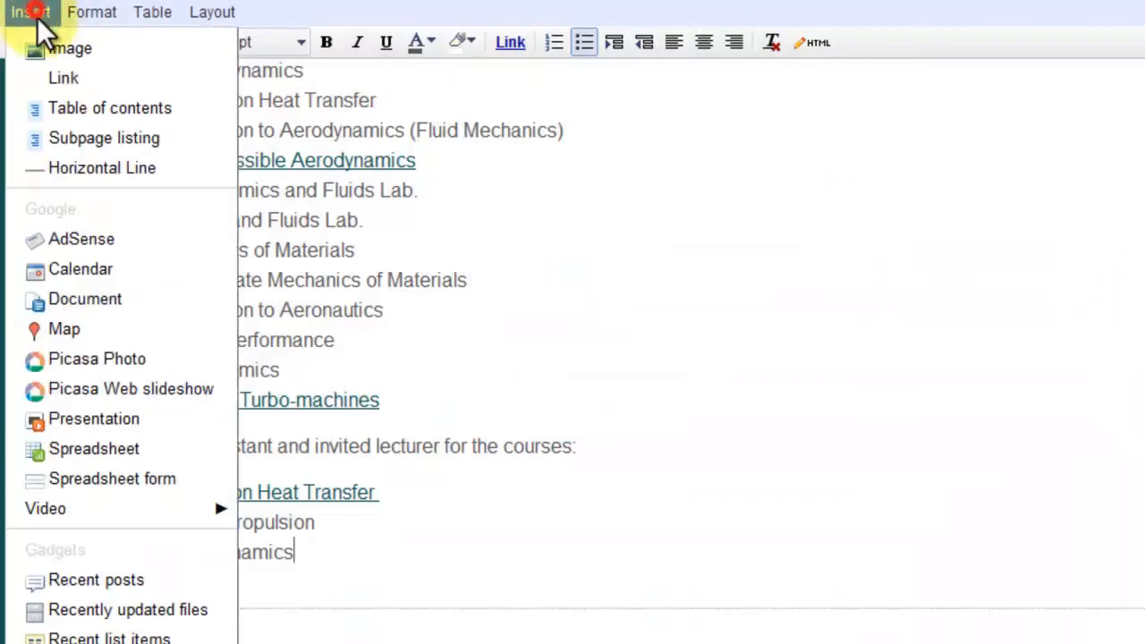
{"action": "left_click", "coordinate": [121, 276]}
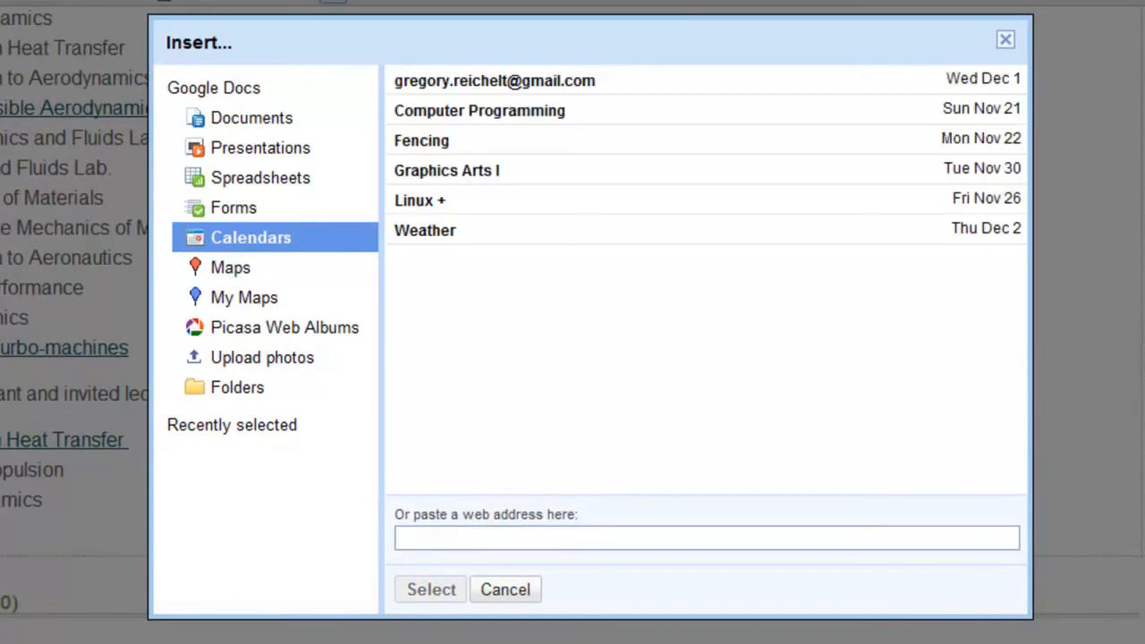
{"action": "left_click", "coordinate": [496, 83]}
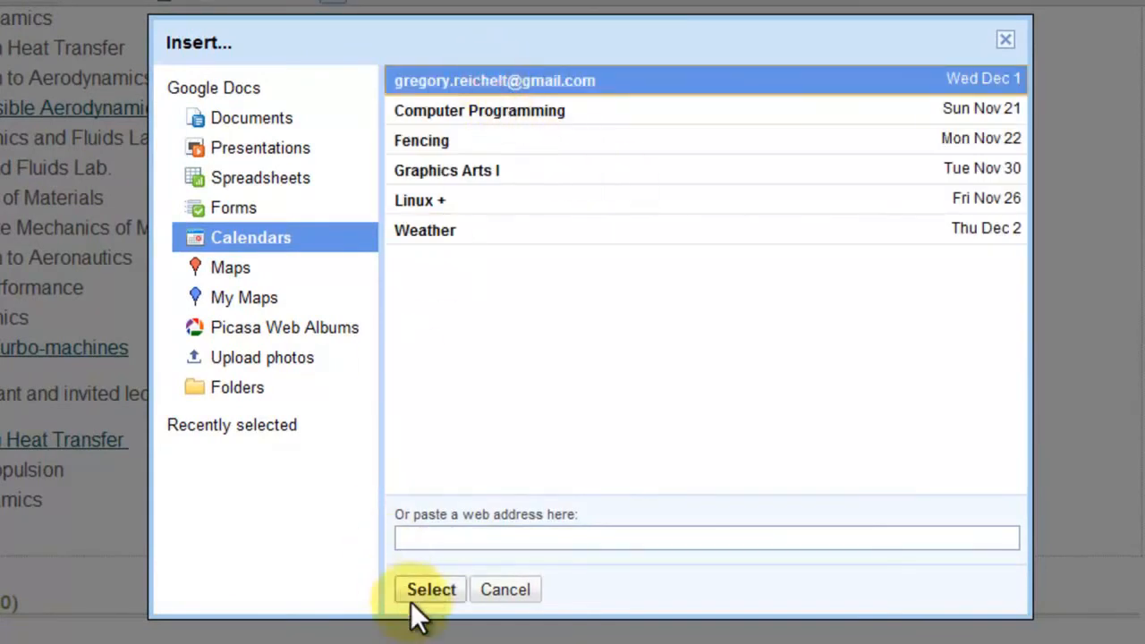
{"action": "left_click", "coordinate": [430, 589]}
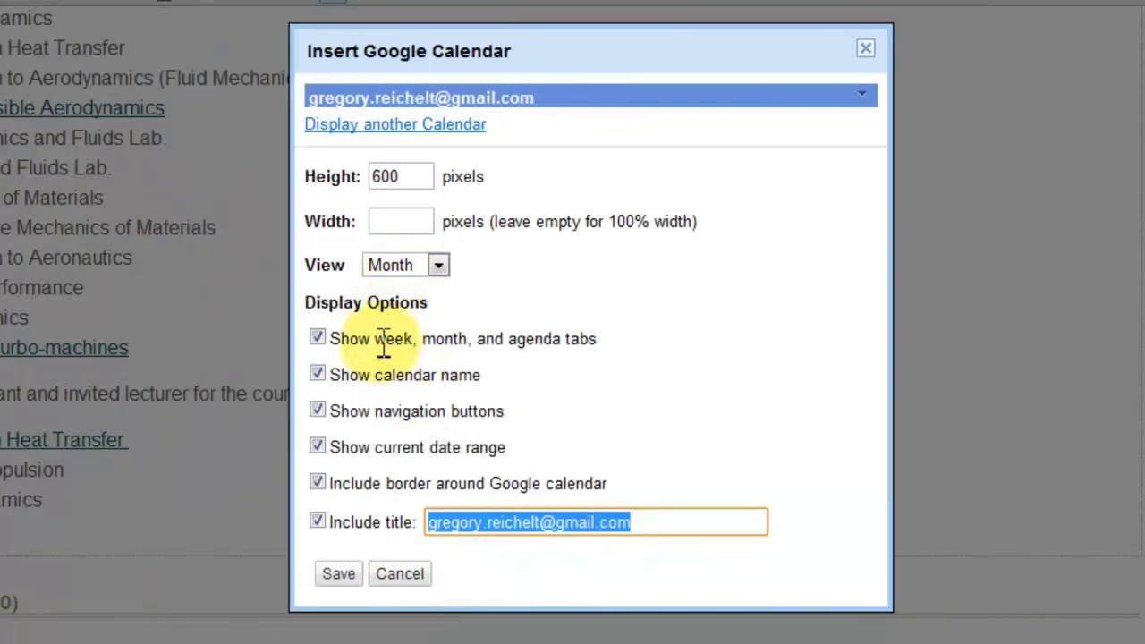
{"action": "left_click", "coordinate": [352, 581]}
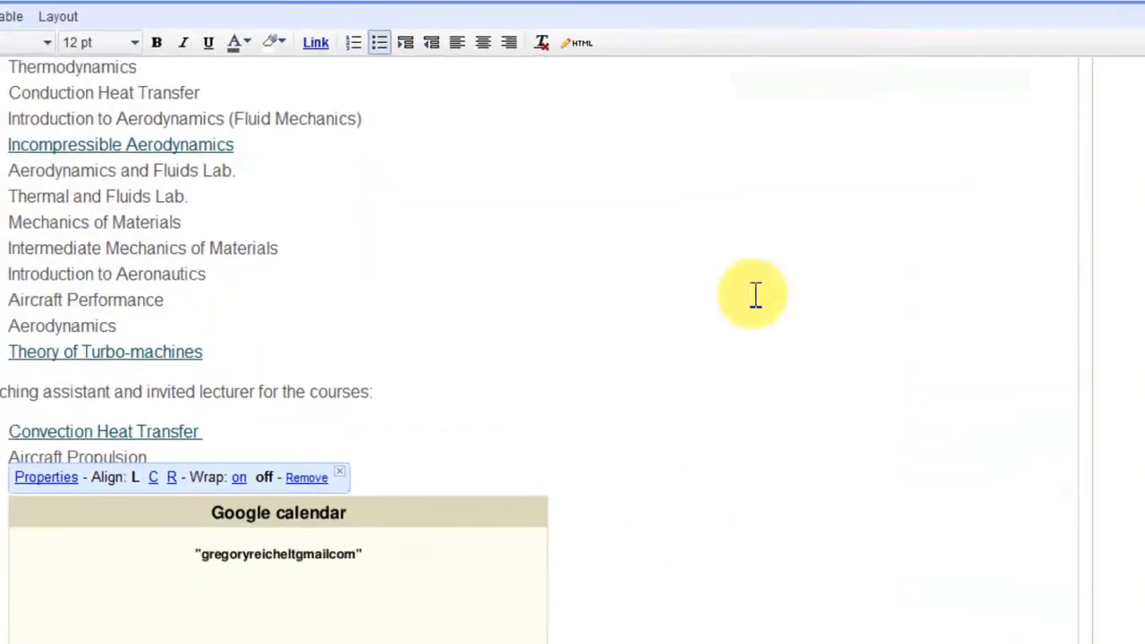
- Save the Home page and examine how the embedded calendar looks on it
{"action": "left_click", "coordinate": [1092, 40]}
{"action": "scroll", "coordinate": [698, 362], "scroll_direction": "down", "scroll_amount": 1}
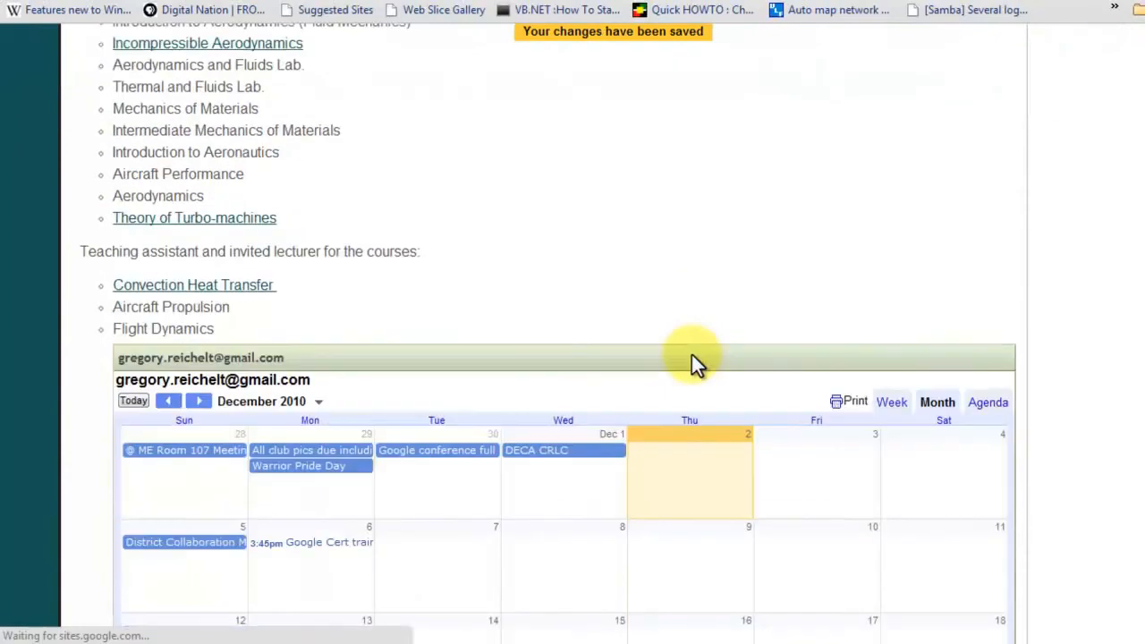
{"action": "scroll", "coordinate": [696, 363], "scroll_direction": "down", "scroll_amount": 3}
{"action": "scroll", "coordinate": [695, 362], "scroll_direction": "up", "scroll_amount": 3}
{"action": "scroll", "coordinate": [707, 347], "scroll_direction": "up", "scroll_amount": 1}
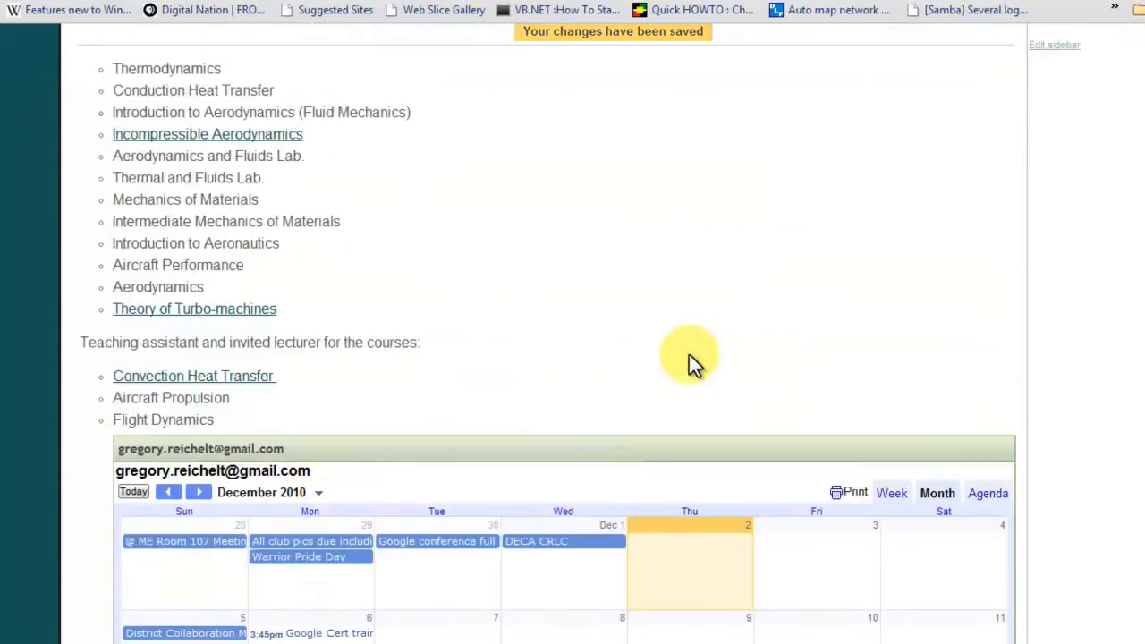
{"action": "scroll", "coordinate": [722, 347], "scroll_direction": "up", "scroll_amount": 3}
{"action": "scroll", "coordinate": [721, 347], "scroll_direction": "down", "scroll_amount": 3}
{"action": "scroll", "coordinate": [810, 287], "scroll_direction": "up", "scroll_amount": 5}
- Edit the Home page again and set the embedded calendar's width and height to 250 pixels each in its properties
{"action": "left_click", "coordinate": [1100, 64]}
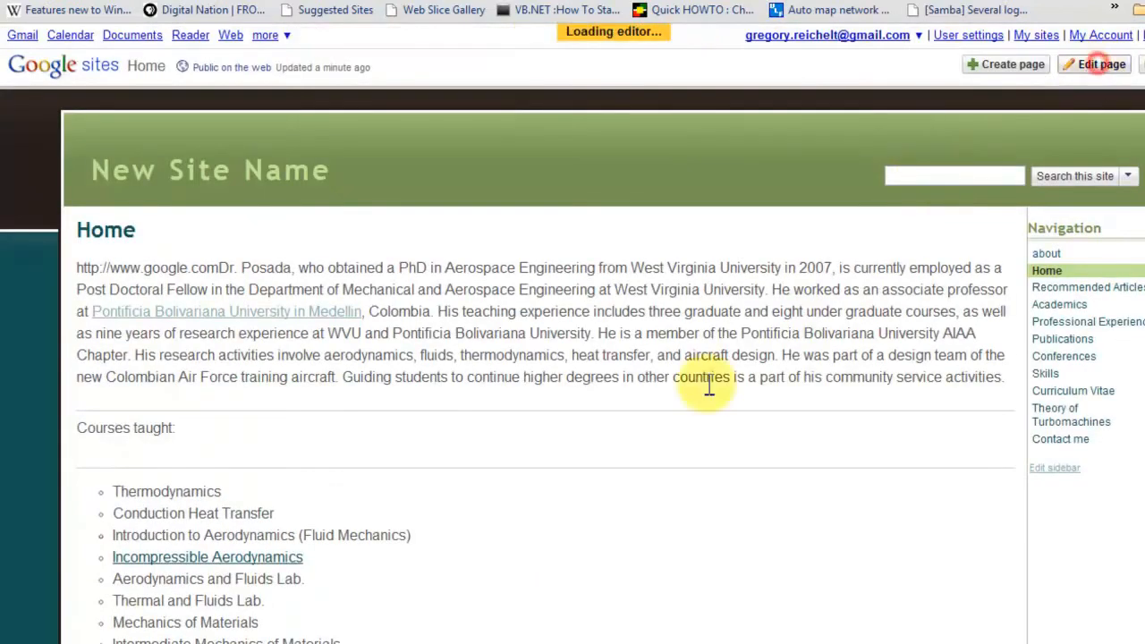
{"action": "scroll", "coordinate": [690, 456], "scroll_direction": "down", "scroll_amount": 5}
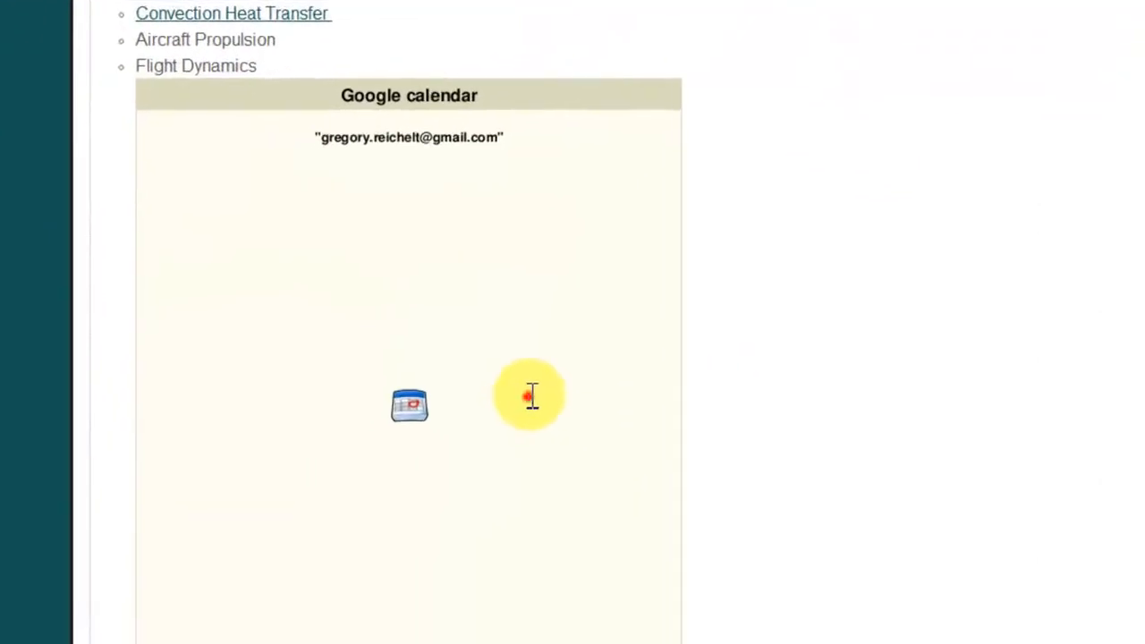
{"action": "left_click", "coordinate": [531, 396]}
{"action": "left_click", "coordinate": [175, 63]}
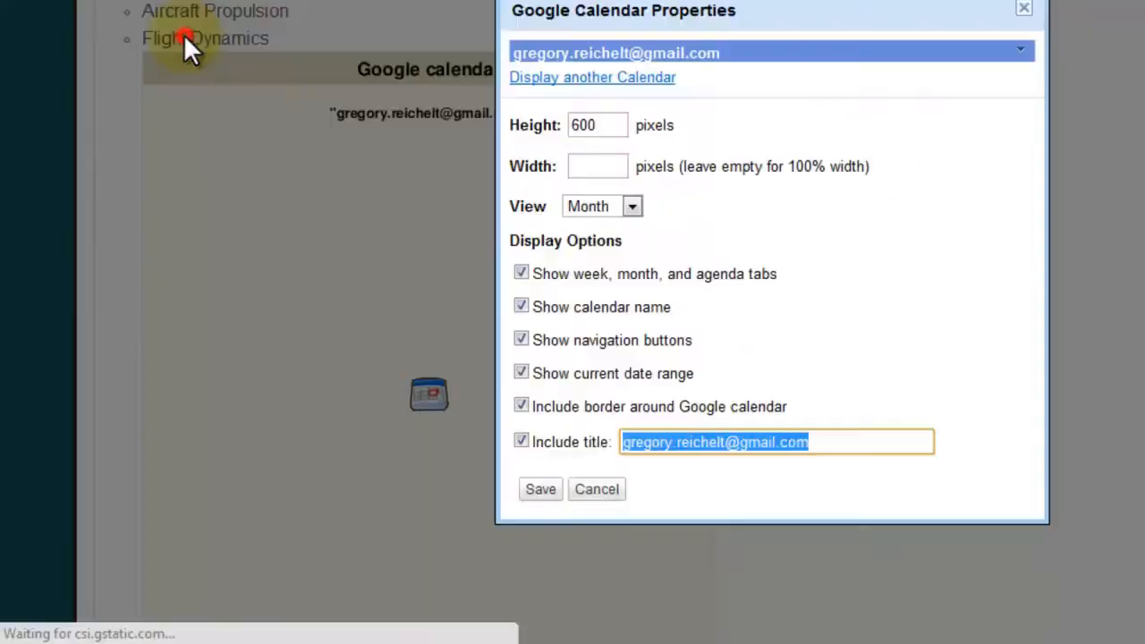
{"action": "left_click", "coordinate": [594, 167]}
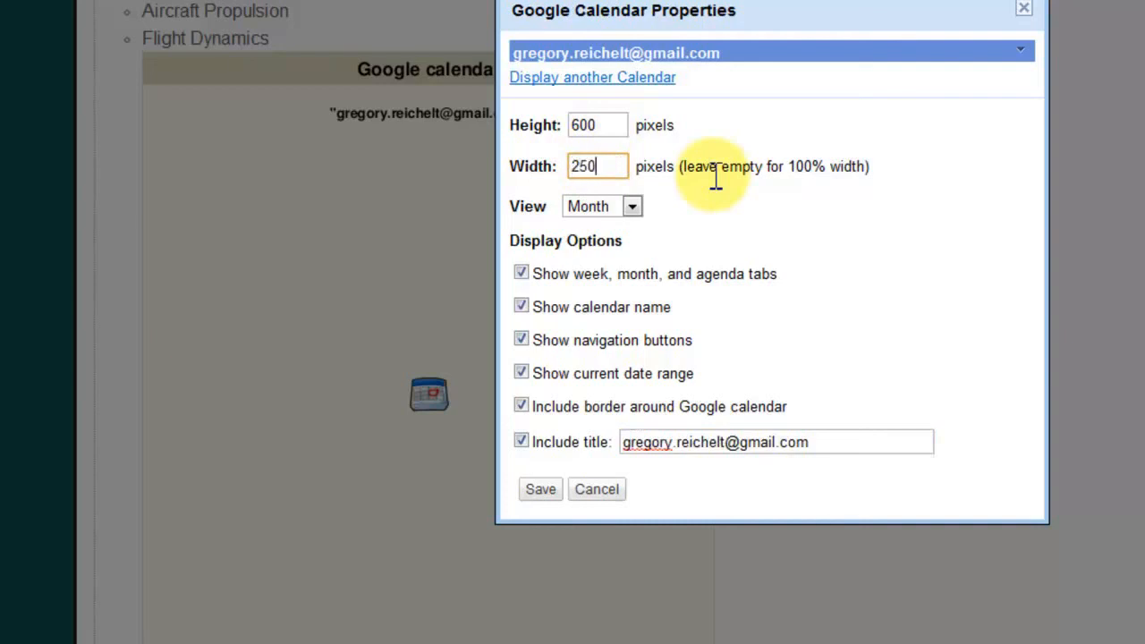
{"action": "type", "text": "250"}
{"action": "double_click", "coordinate": [583, 125]}
{"action": "type", "text": "25"}
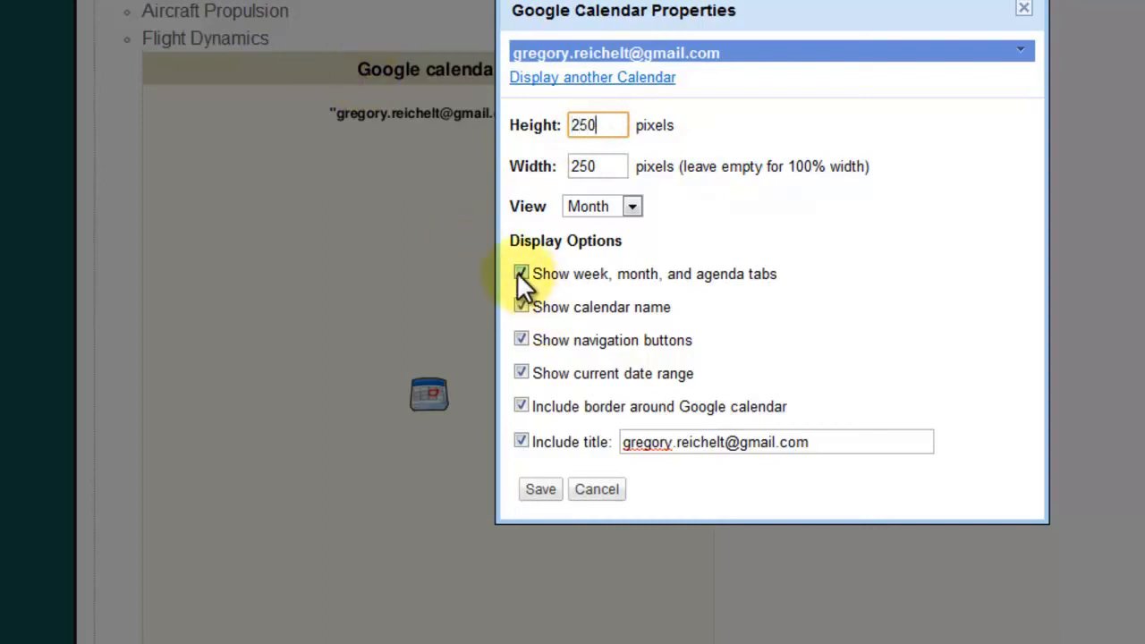
- Set the calendar's view to Agenda, exclude its title, and save the calendar properties
{"action": "left_click", "coordinate": [591, 202]}
{"action": "left_click", "coordinate": [605, 261]}
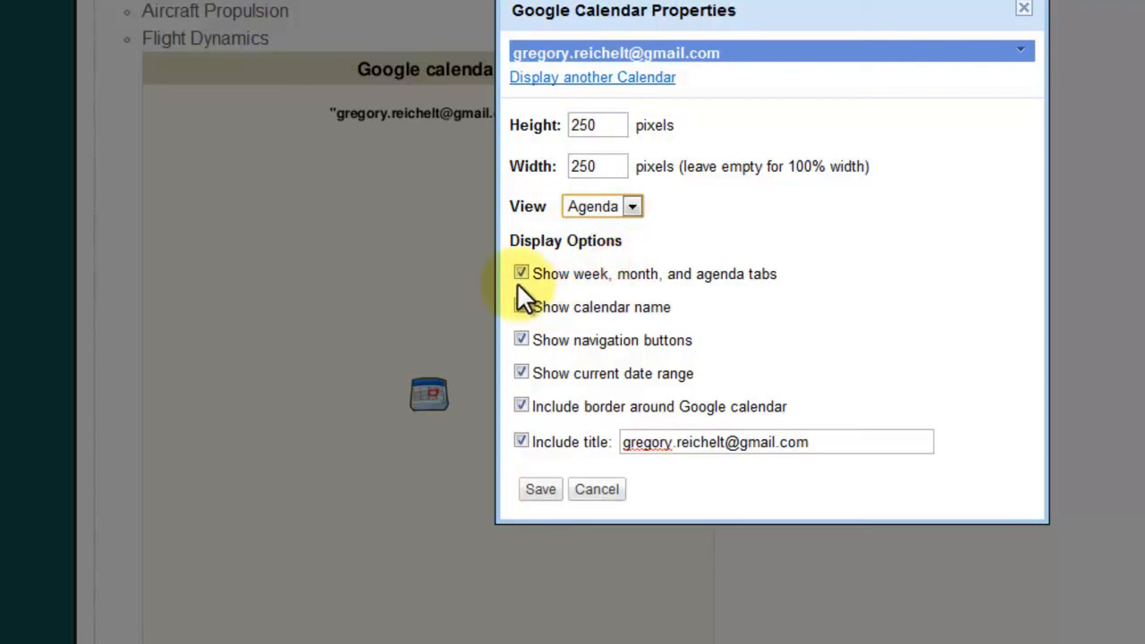
{"action": "left_click", "coordinate": [523, 441]}
{"action": "left_click", "coordinate": [541, 491]}
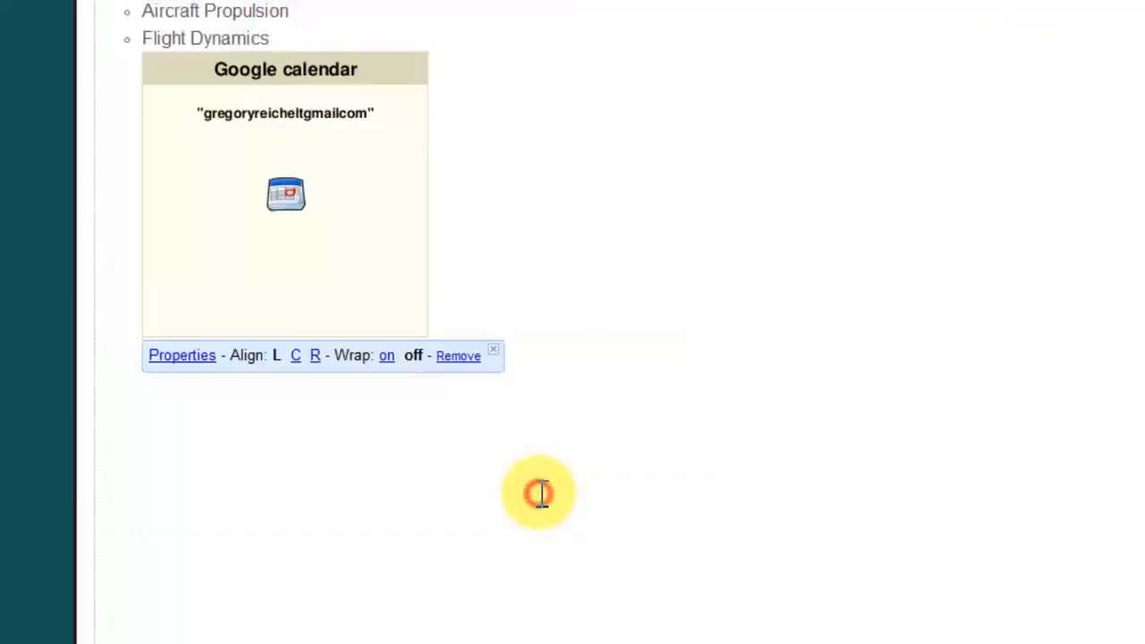
- Right-align the calendar with text wrap on and move it up beside the opening biography paragraph
{"action": "left_click", "coordinate": [315, 356]}
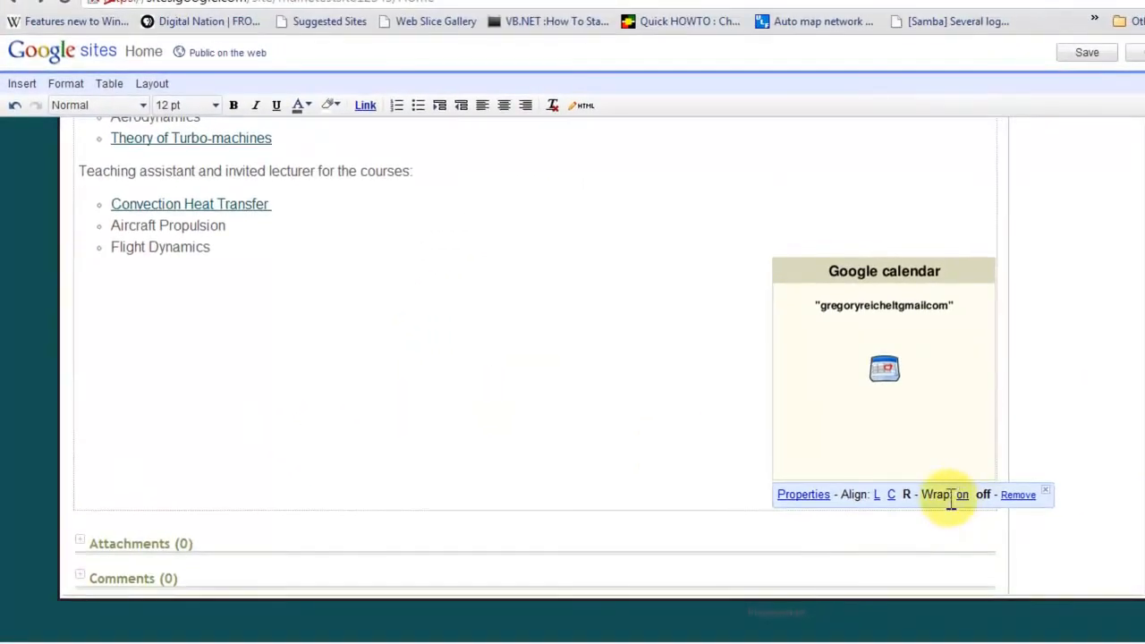
{"action": "left_click", "coordinate": [962, 495]}
{"action": "left_click_drag", "start_coordinate": [884, 444], "coordinate": [864, 168]}
{"action": "scroll", "coordinate": [846, 429], "scroll_direction": "up", "scroll_amount": 3}
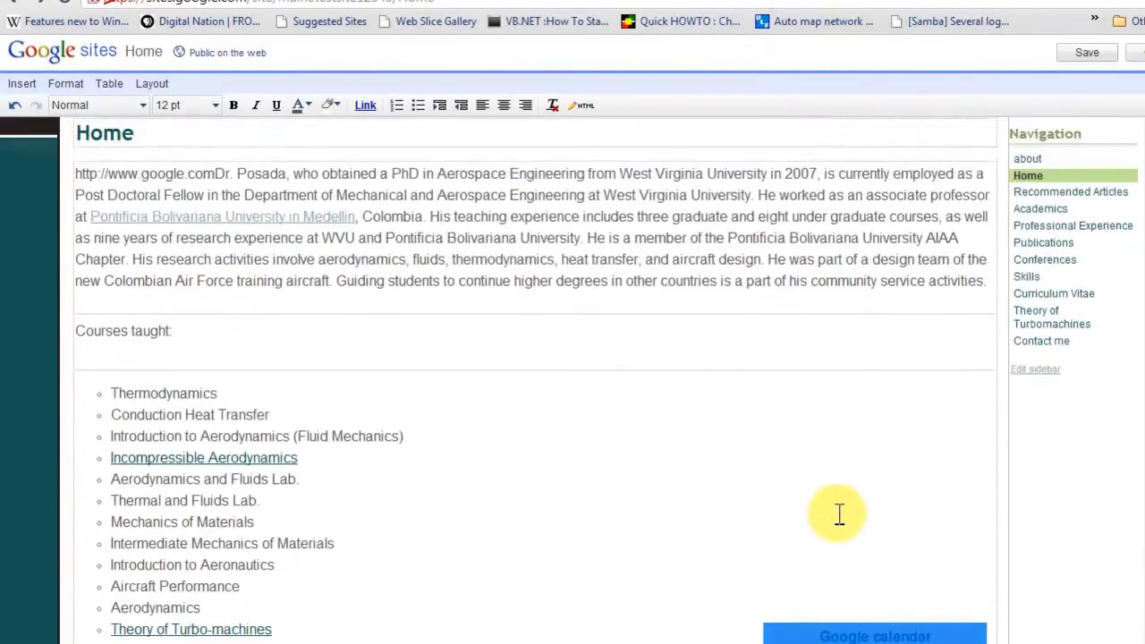
{"action": "scroll", "coordinate": [841, 501], "scroll_direction": "down", "scroll_amount": 1}
{"action": "left_click_drag", "start_coordinate": [821, 562], "coordinate": [743, 306]}
{"action": "scroll", "coordinate": [817, 447], "scroll_direction": "up", "scroll_amount": 2}
{"action": "left_click_drag", "start_coordinate": [825, 535], "coordinate": [876, 257]}
{"action": "left_click_drag", "start_coordinate": [838, 371], "coordinate": [836, 283]}
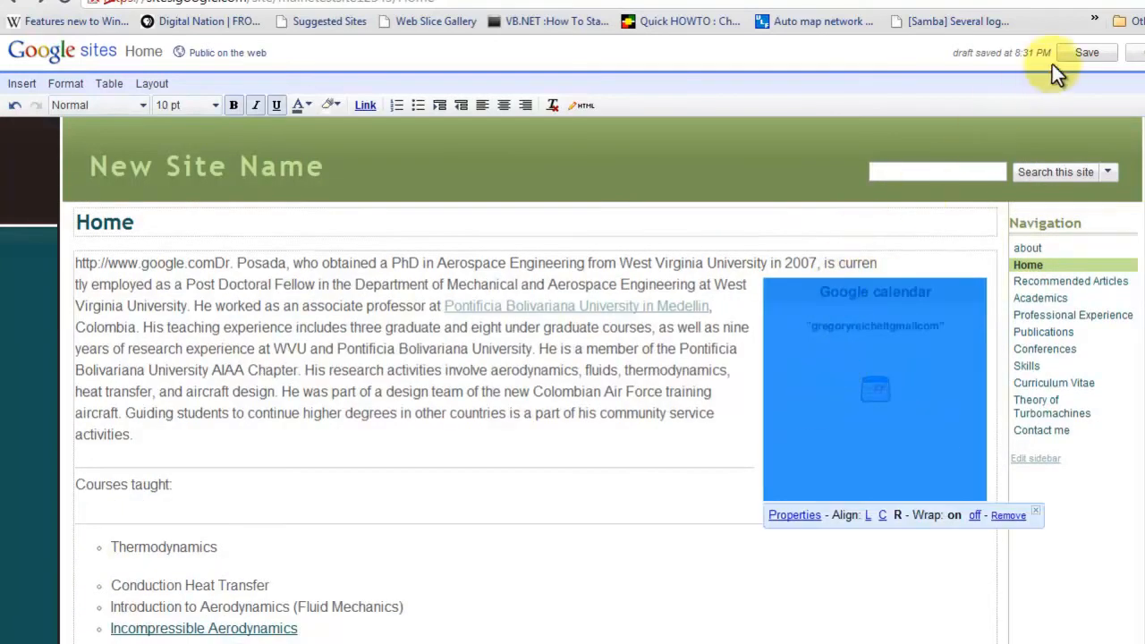
- Save the Home page and scroll through the events in the calendar's agenda
{"action": "left_click", "coordinate": [1078, 53]}
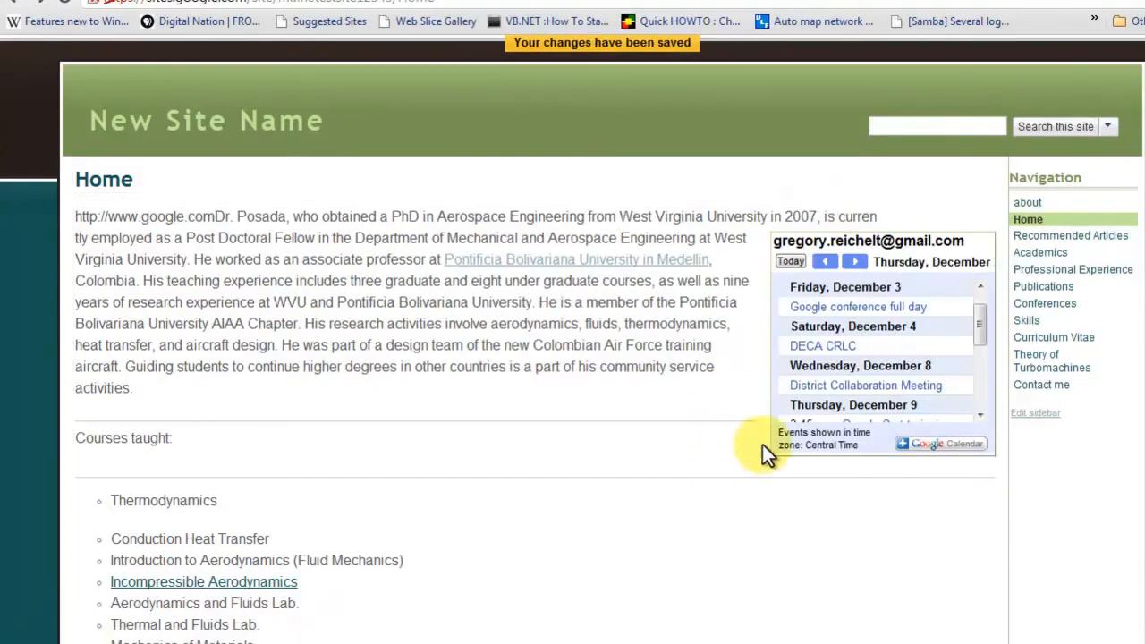
{"action": "mouse_move", "coordinate": [978, 324]}
{"action": "left_mouse_down"}
{"action": "mouse_move", "coordinate": [981, 371]}
{"action": "mouse_move", "coordinate": [984, 316]}
{"action": "left_mouse_up"}
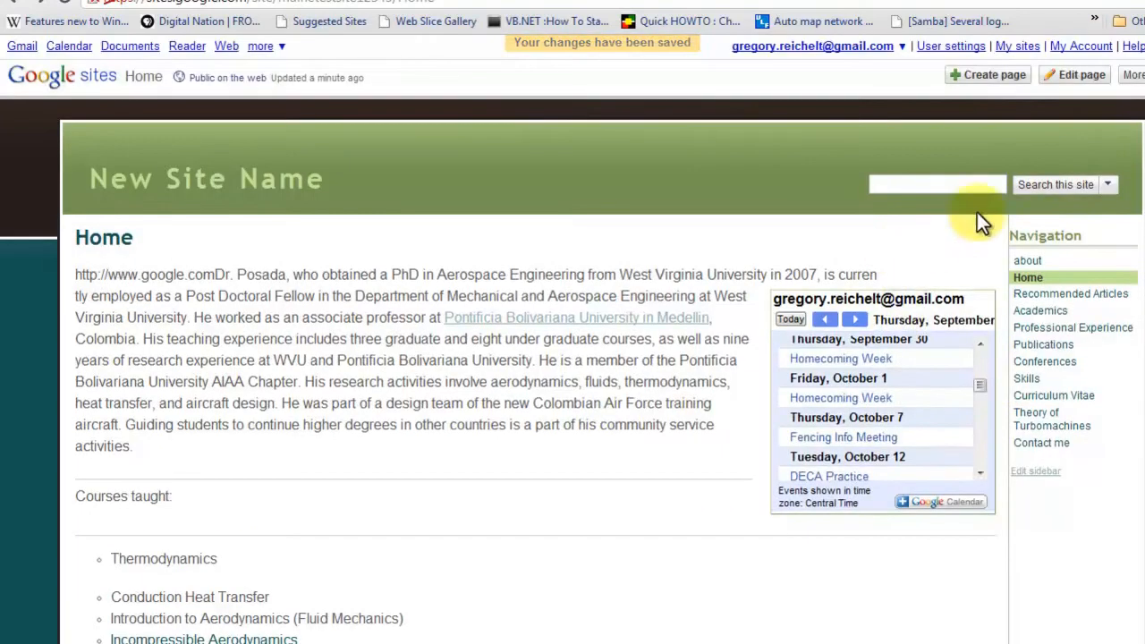
- Edit the Home page, turn text wrap off for the calendar, and turn it back on
{"action": "left_click", "coordinate": [1062, 83]}
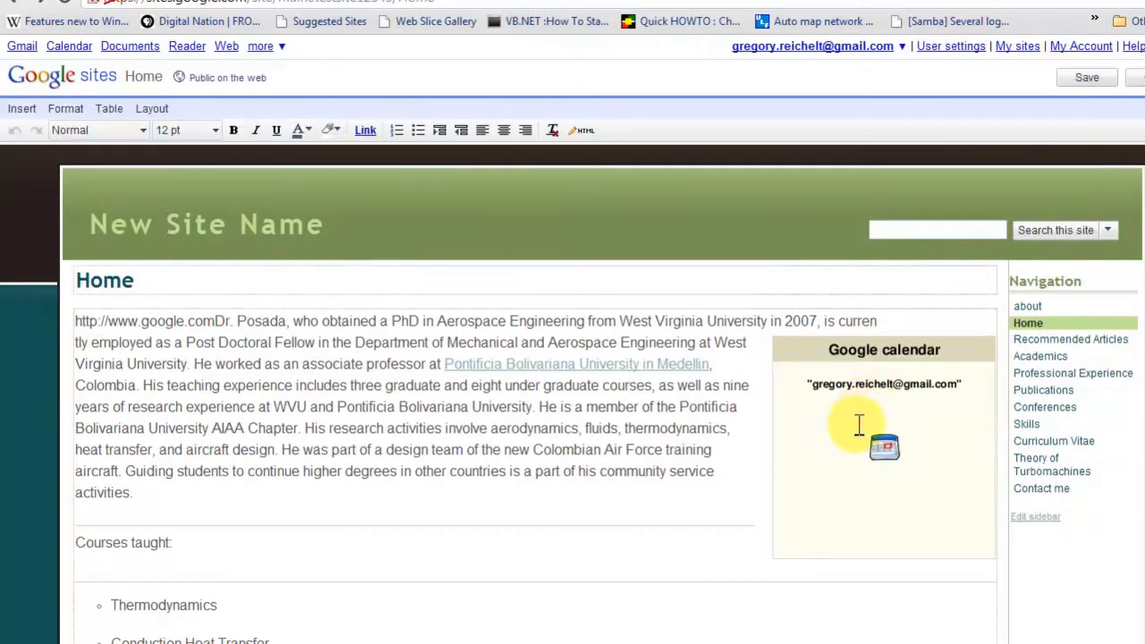
{"action": "left_click", "coordinate": [854, 420]}
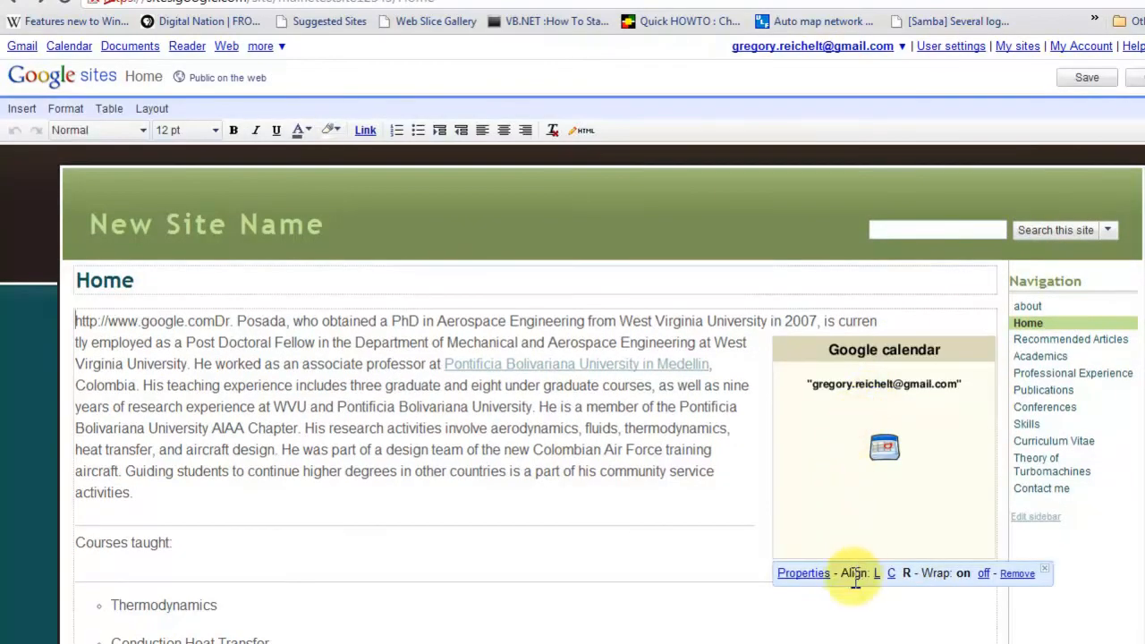
{"action": "left_click", "coordinate": [983, 573]}
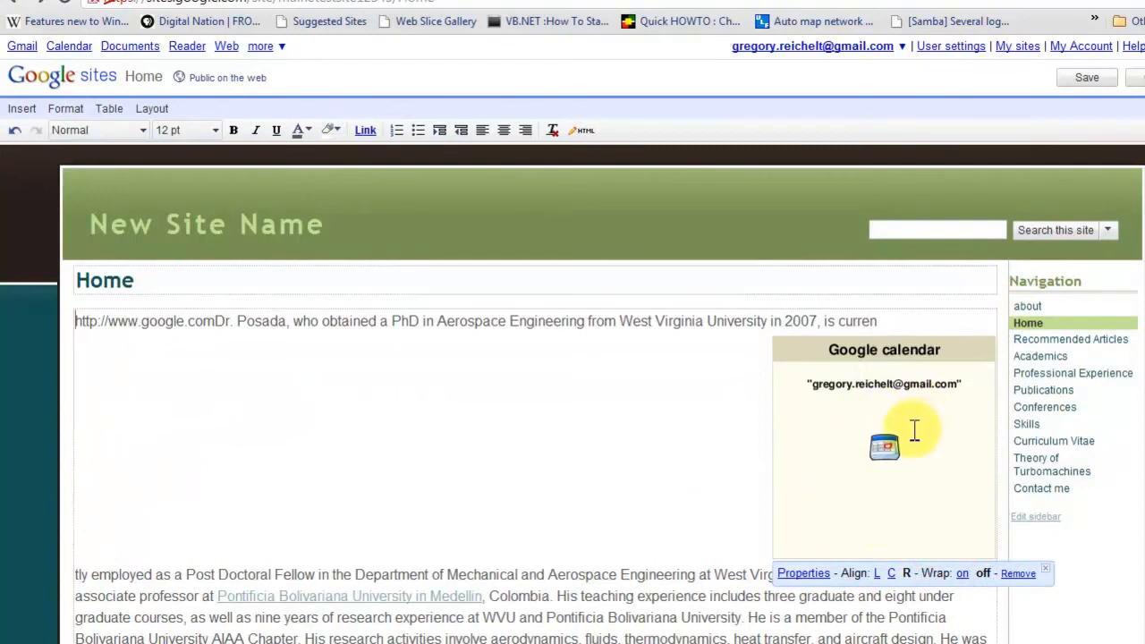
{"action": "left_click", "coordinate": [962, 573]}
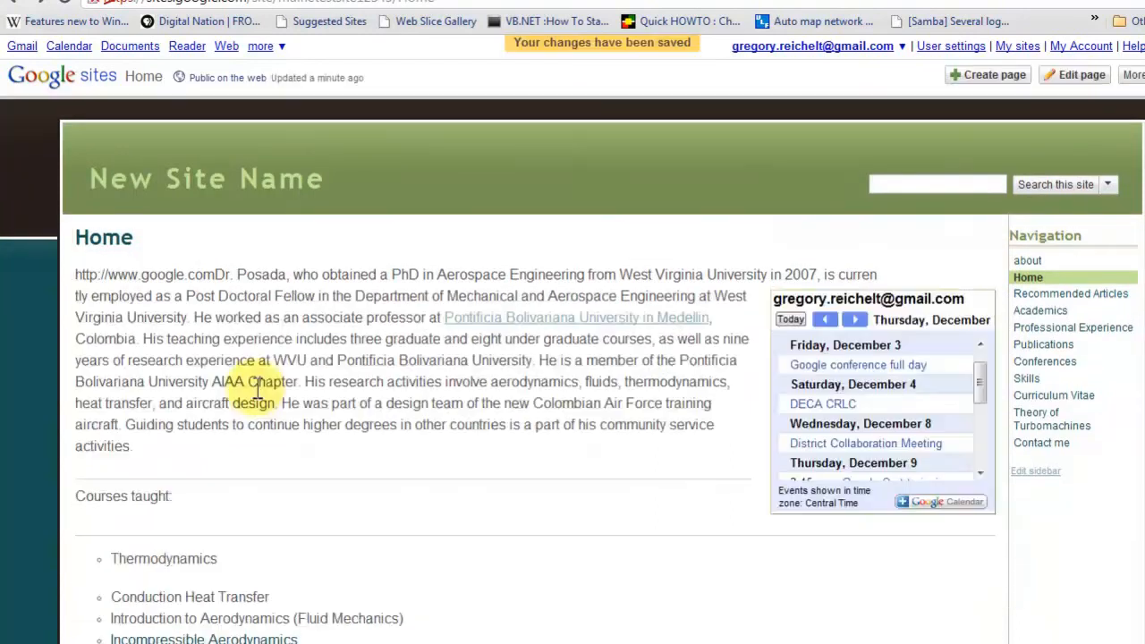
- Edit the Home page, add a blank line below "Courses taught:", and list the Google documents available for insertion there
{"action": "left_click", "coordinate": [1081, 75]}
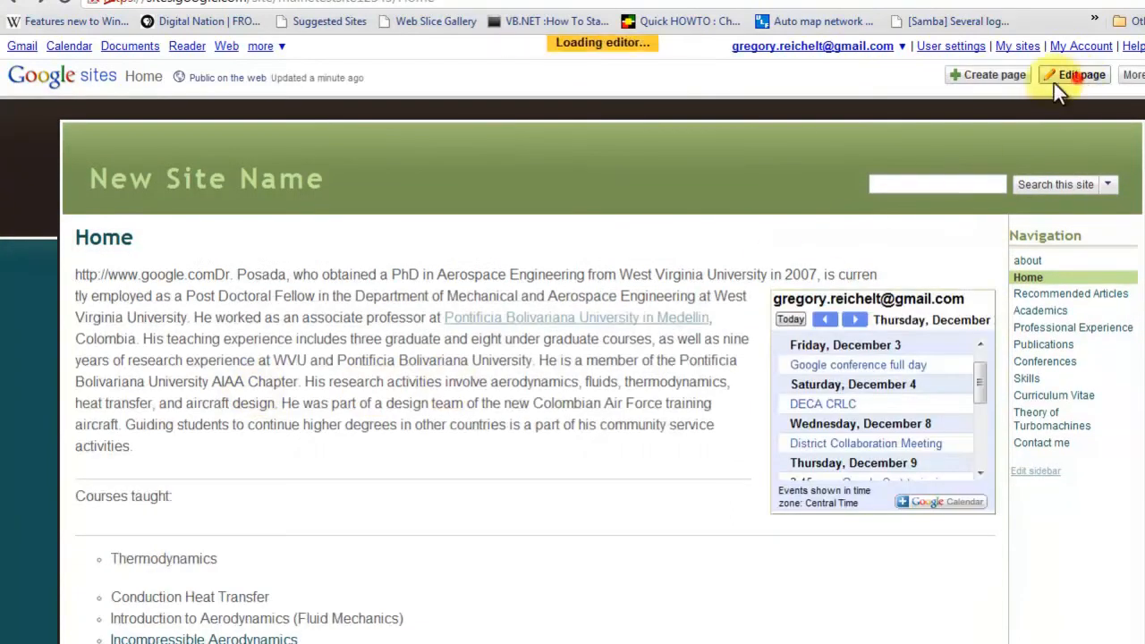
{"action": "scroll", "coordinate": [192, 367], "scroll_direction": "down", "scroll_amount": 2}
{"action": "left_click", "coordinate": [159, 390]}
{"action": "key", "text": "Return"}
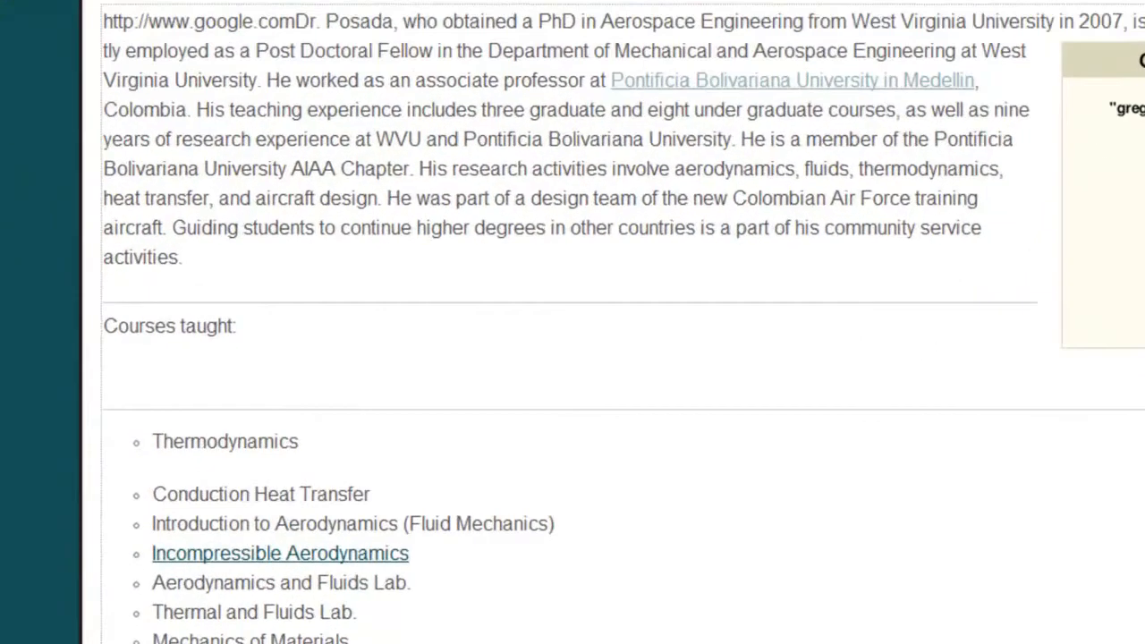
{"action": "left_click", "coordinate": [25, 2]}
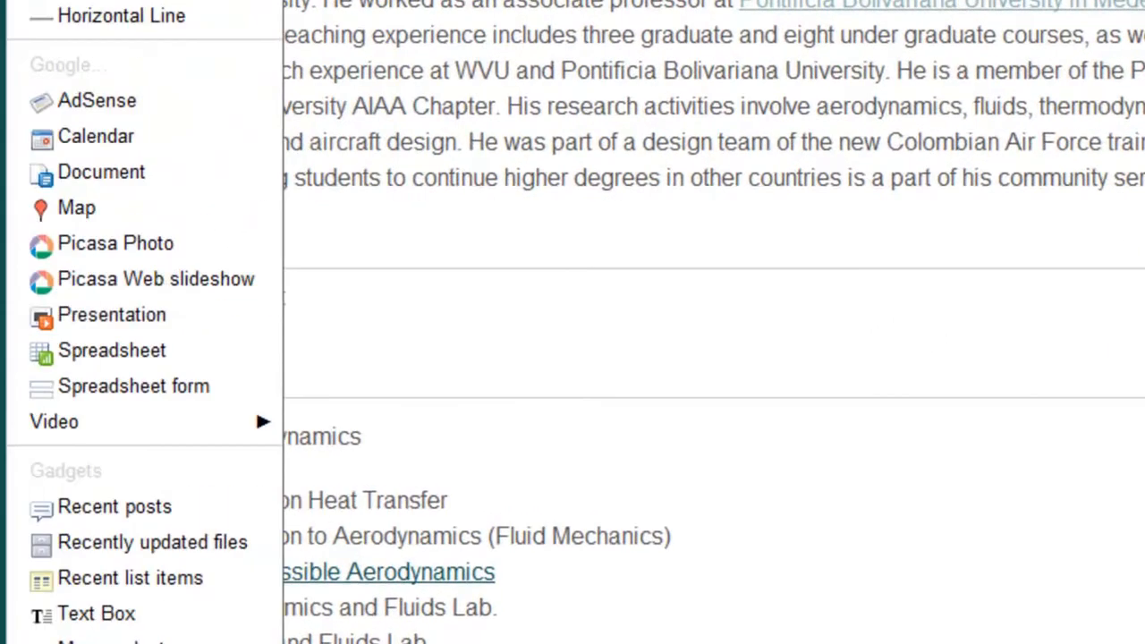
{"action": "left_click", "coordinate": [188, 175]}
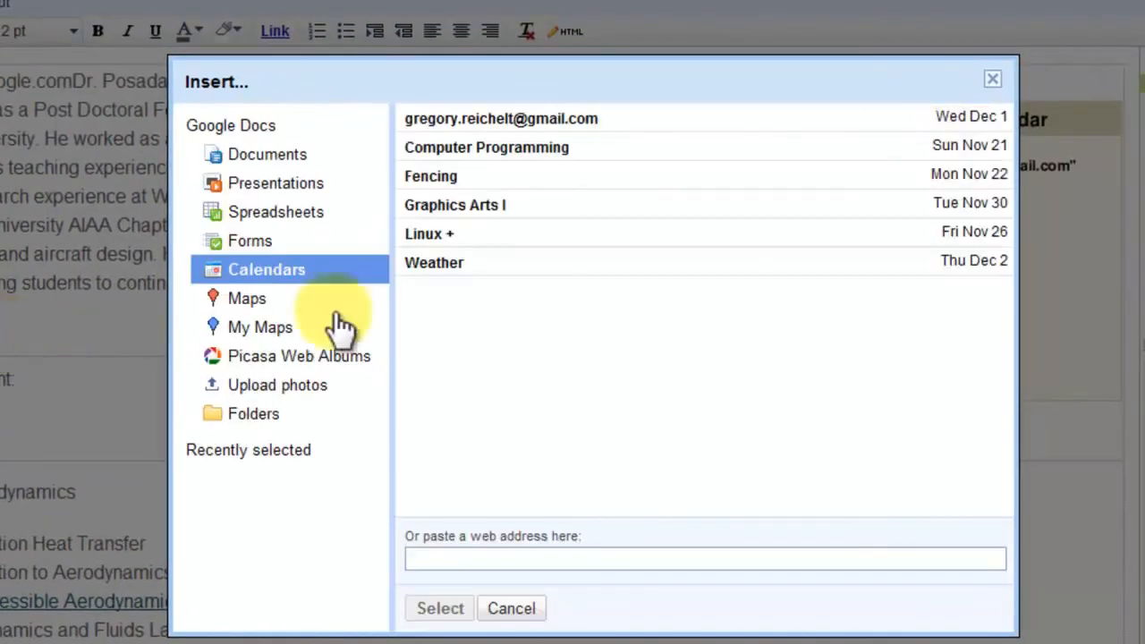
{"action": "left_click", "coordinate": [295, 161]}
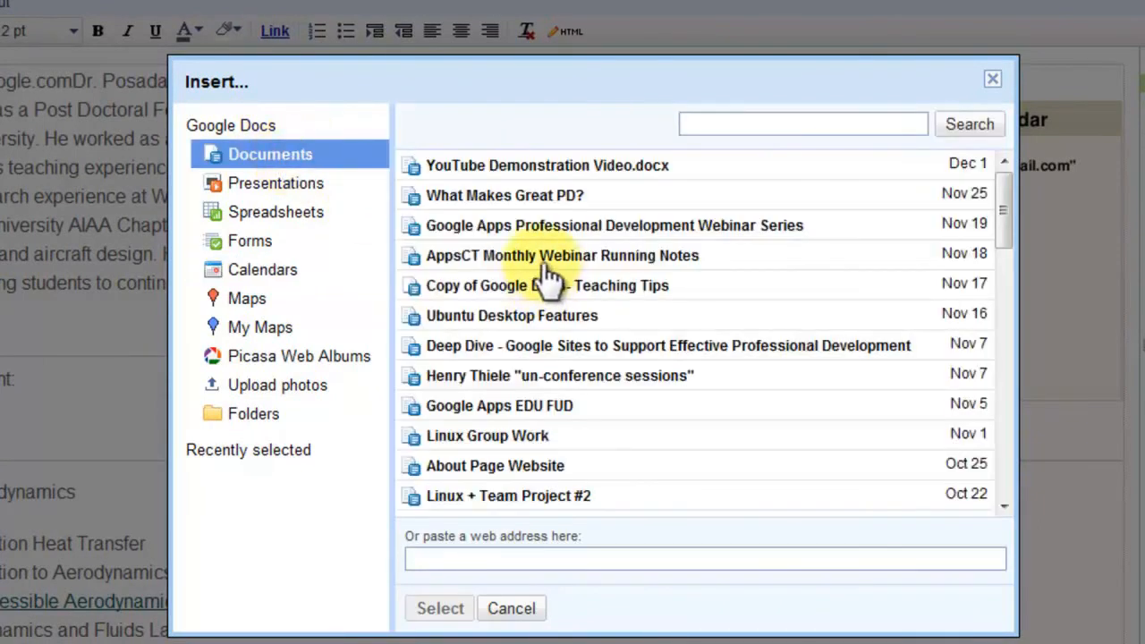
- Embed the Linux Group Work document on the Home page with its border and title included
{"action": "left_click", "coordinate": [506, 499]}
{"action": "left_click", "coordinate": [447, 610]}
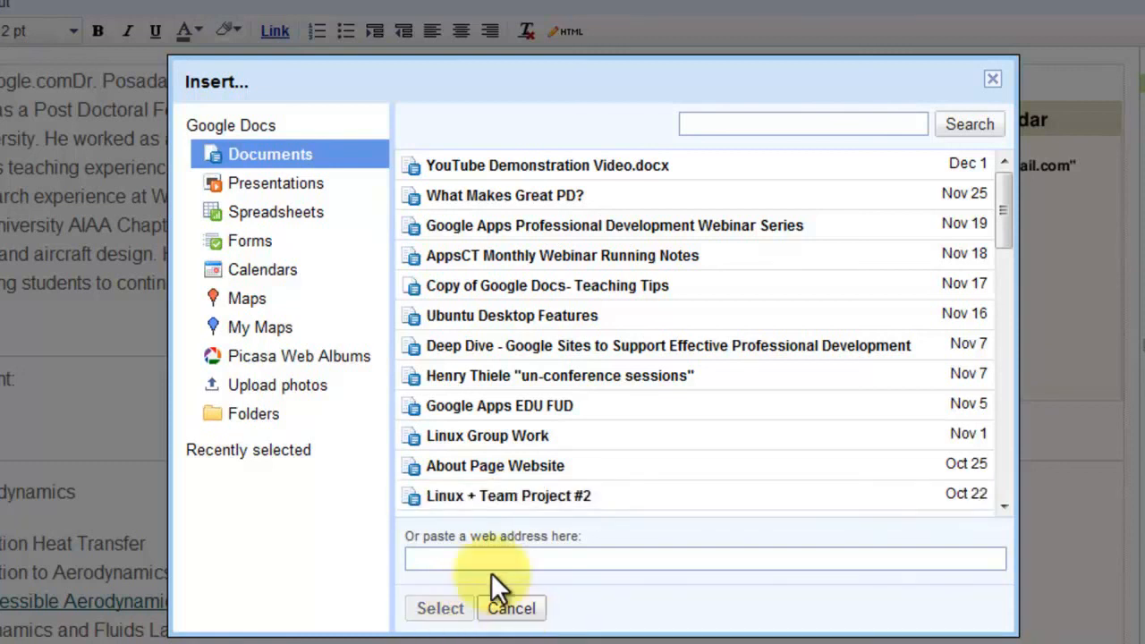
{"action": "left_click", "coordinate": [483, 436]}
{"action": "left_click", "coordinate": [453, 615]}
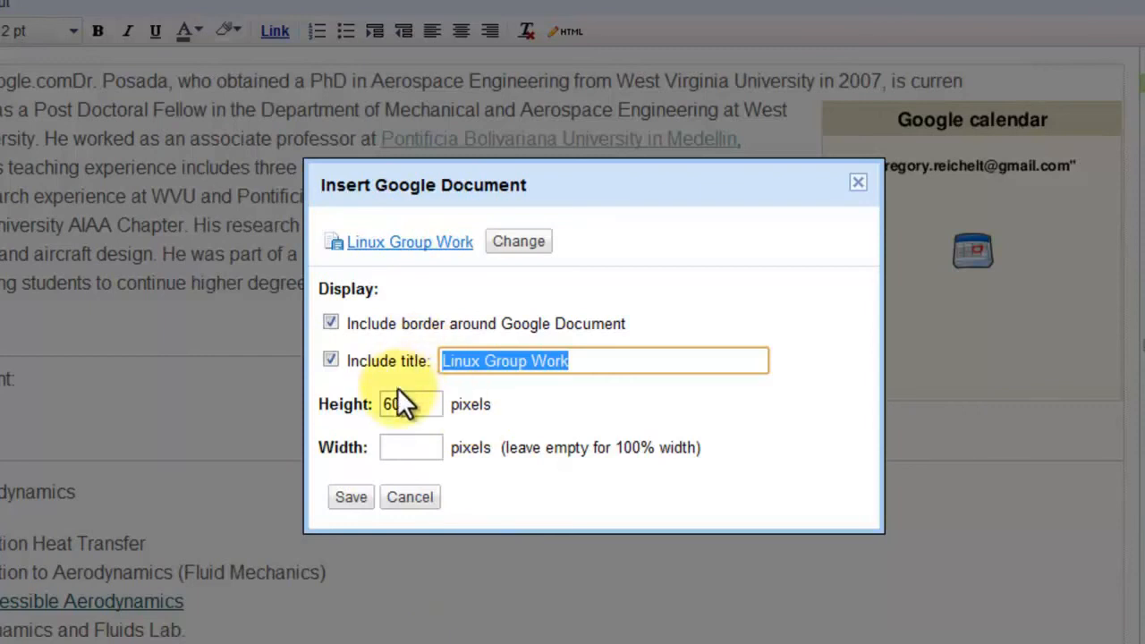
{"action": "left_click", "coordinate": [351, 497]}
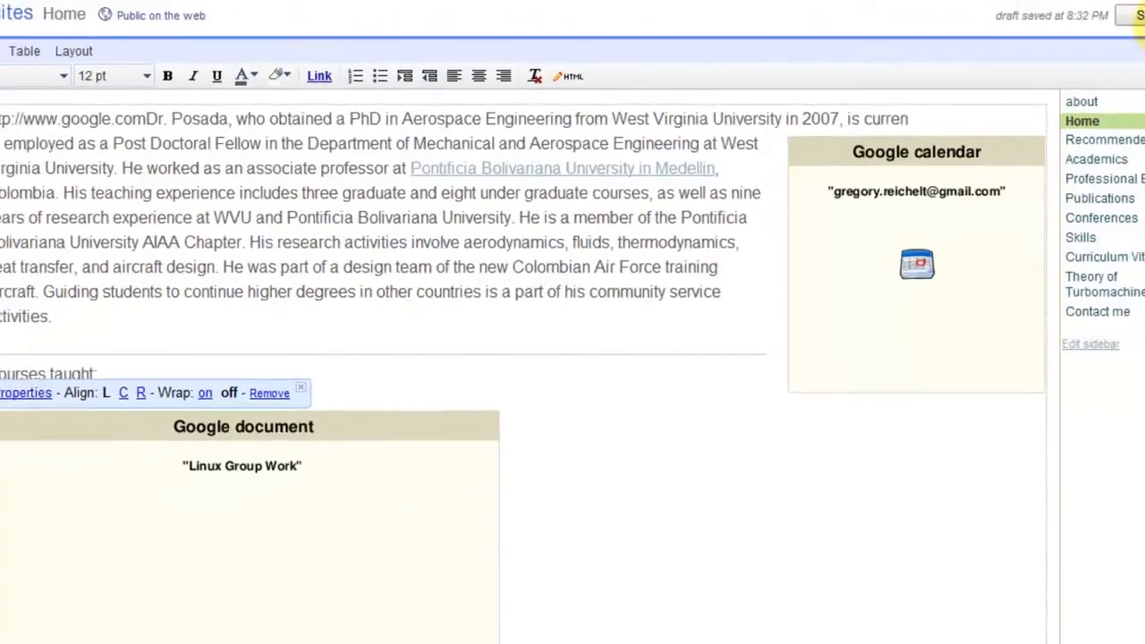
- Save the Home page and look through the embedded Linux Group Work document
{"action": "left_click", "coordinate": [1138, 16]}
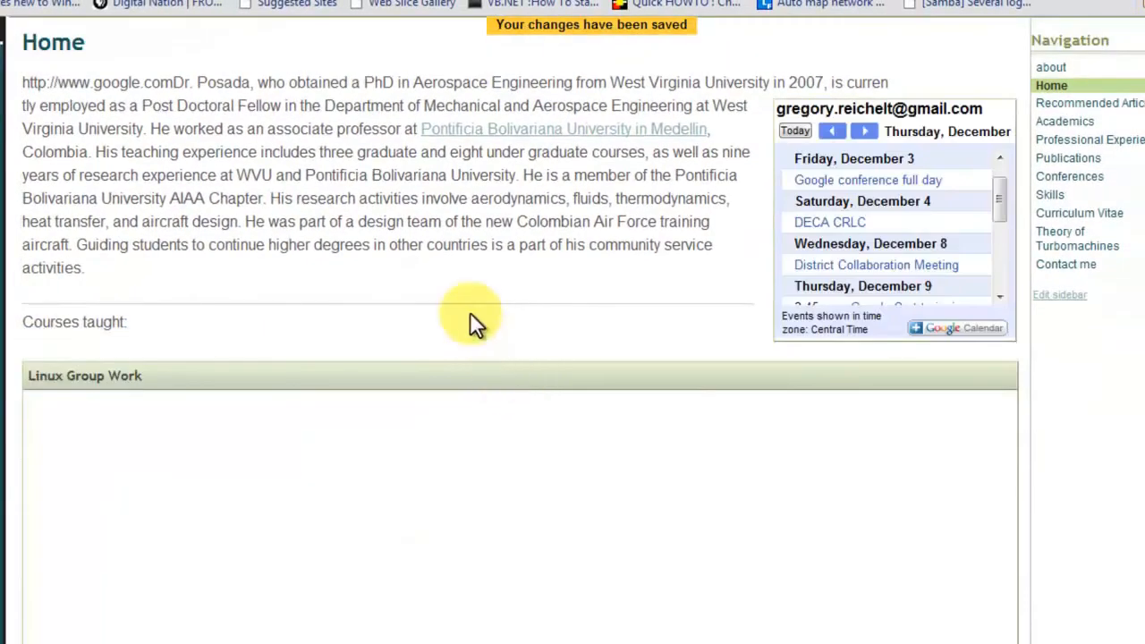
{"action": "scroll", "coordinate": [470, 331], "scroll_direction": "down", "scroll_amount": 4}
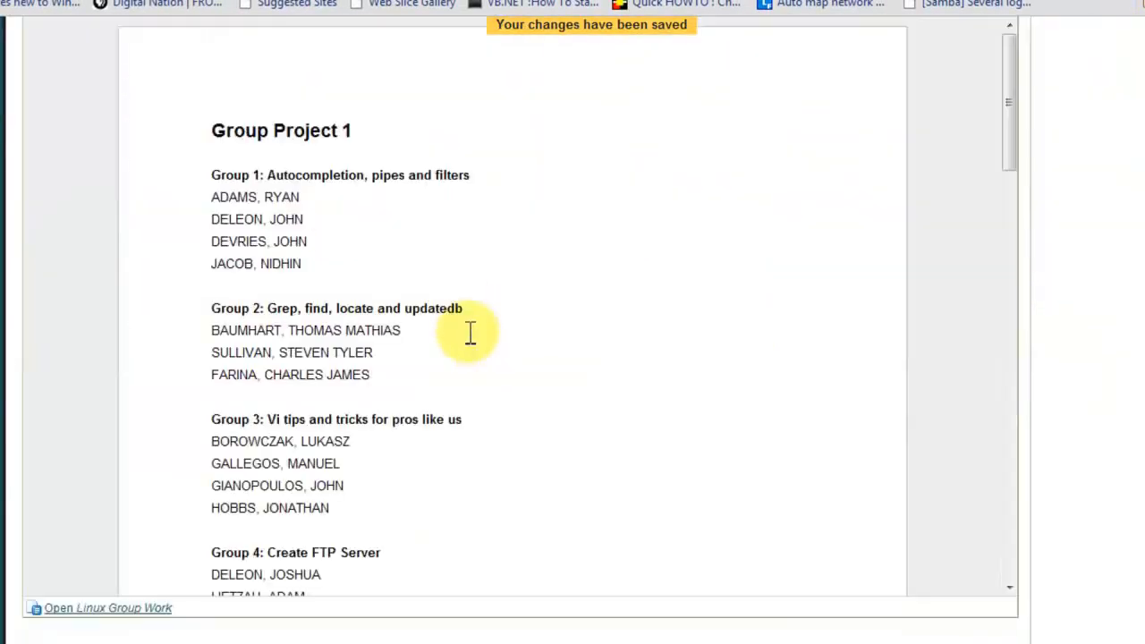
{"action": "scroll", "coordinate": [480, 345], "scroll_direction": "up", "scroll_amount": 2}
{"action": "scroll", "coordinate": [480, 345], "scroll_direction": "up", "scroll_amount": 3}
{"action": "scroll", "coordinate": [481, 345], "scroll_direction": "down", "scroll_amount": 4}
{"action": "scroll", "coordinate": [483, 349], "scroll_direction": "down", "scroll_amount": 2}
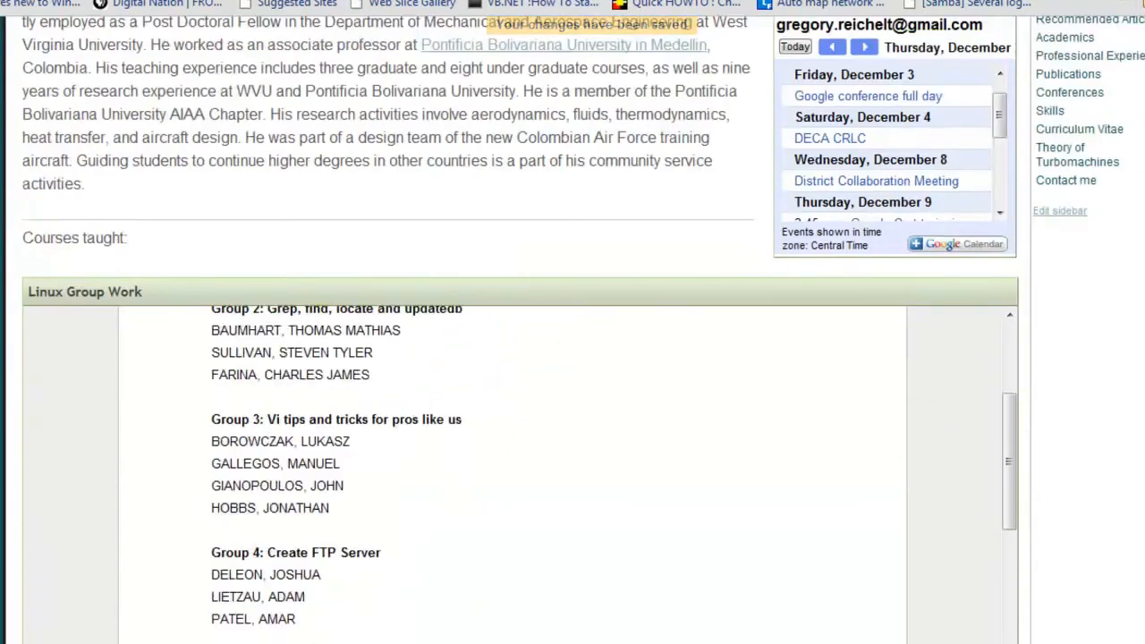
{"action": "scroll", "coordinate": [1103, 315], "scroll_direction": "down", "scroll_amount": 3}
{"action": "left_click_drag", "start_coordinate": [1020, 253], "coordinate": [1006, 134]}
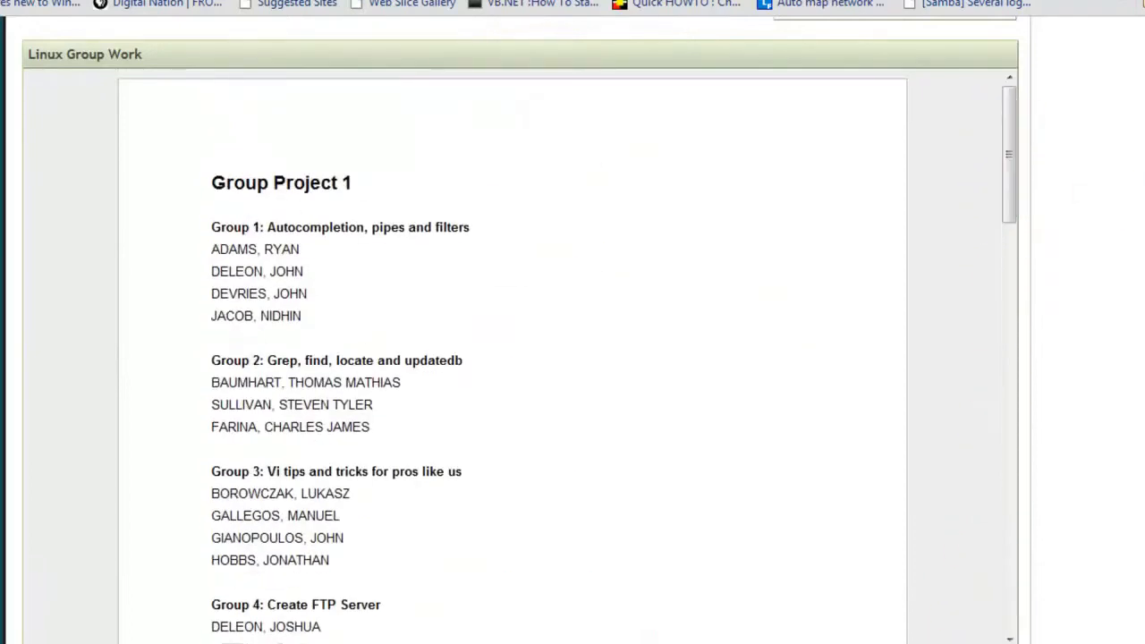
{"action": "scroll", "coordinate": [573, 322], "scroll_direction": "up", "scroll_amount": 6}
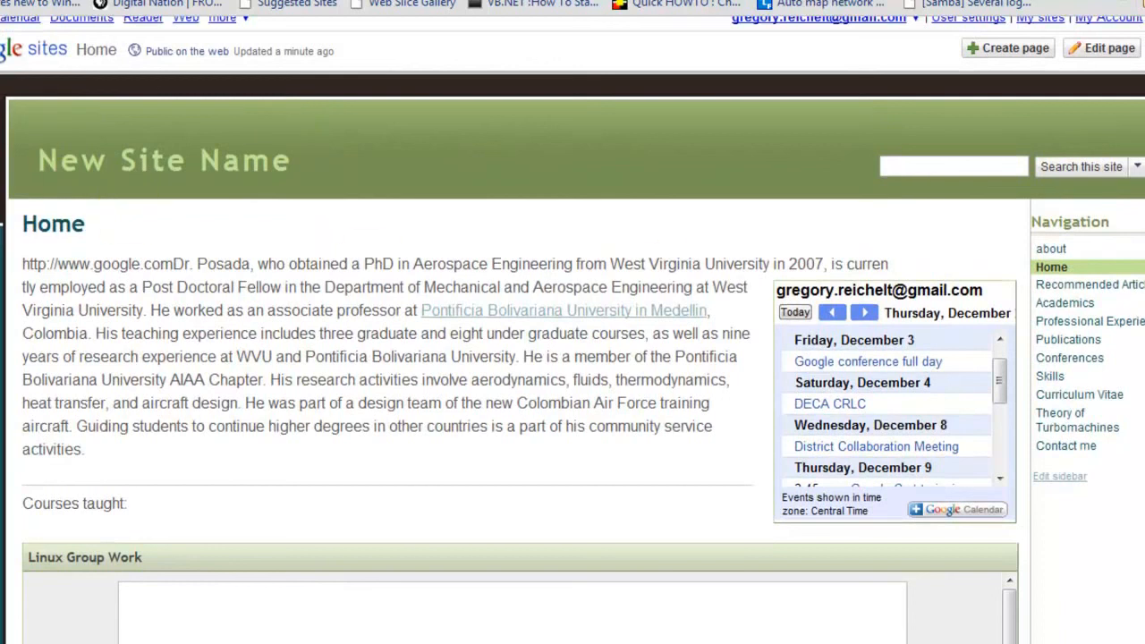
- Open the Home page for editing and review the kinds of content that can be inserted, including the video sources
{"action": "scroll", "coordinate": [572, 322], "scroll_direction": "up", "scroll_amount": 1}
{"action": "left_click", "coordinate": [1109, 59]}
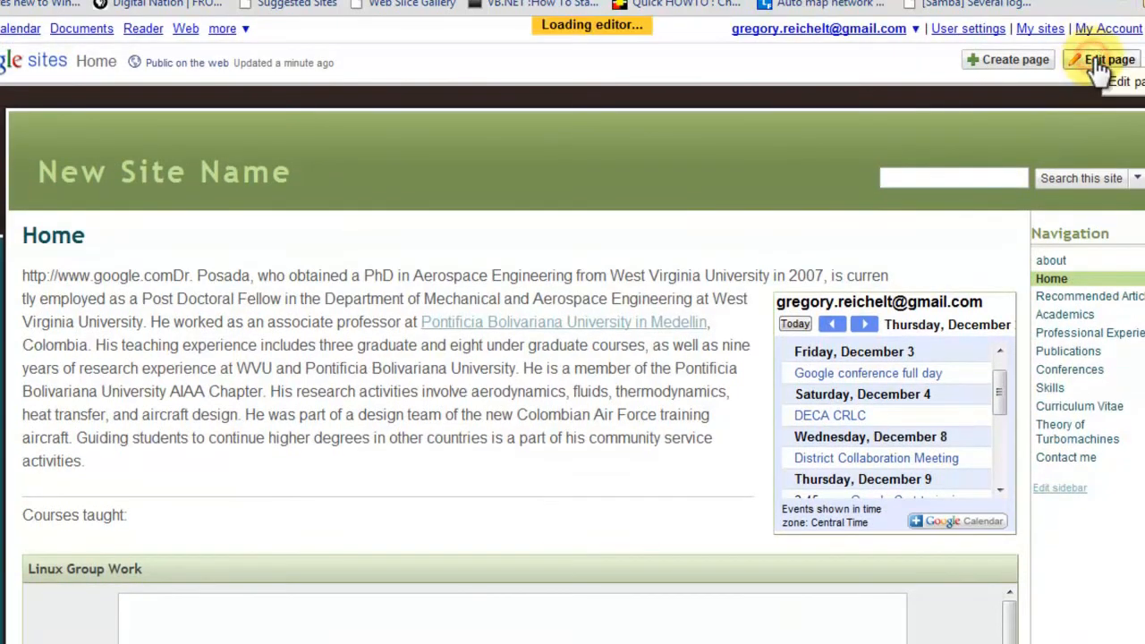
{"action": "left_click", "coordinate": [15, 57]}
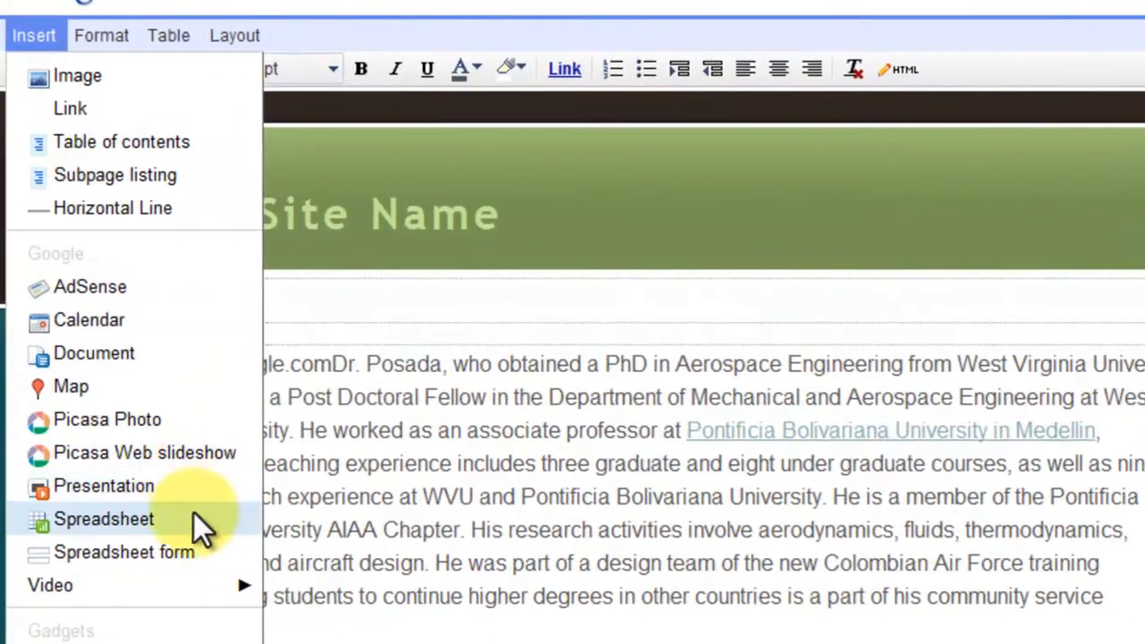
{"action": "mouse_move", "coordinate": [234, 587]}
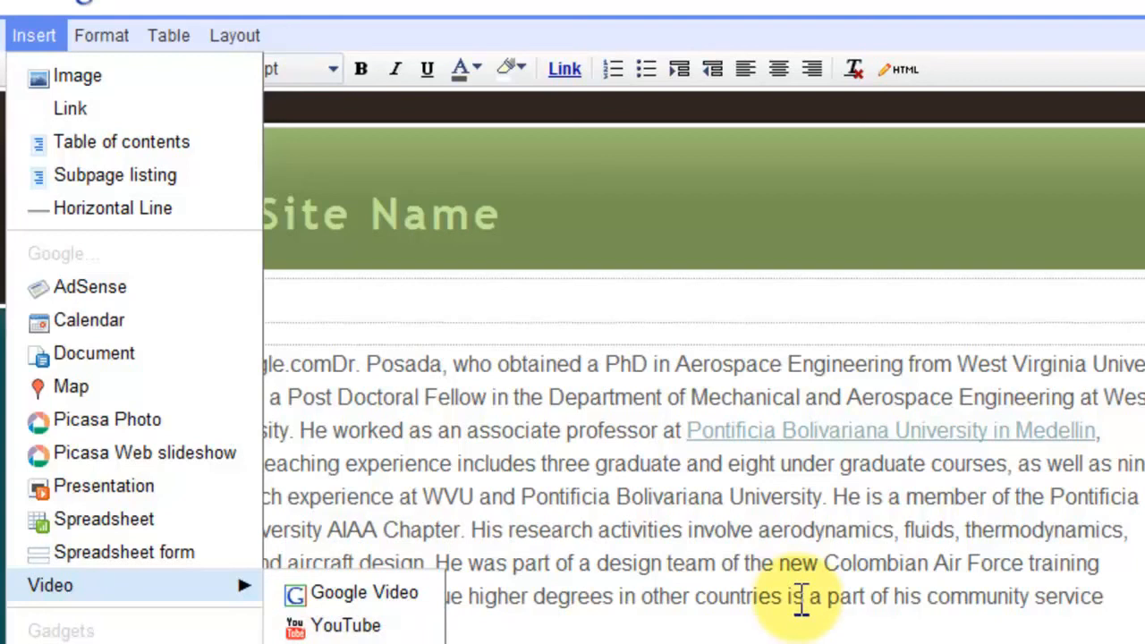
{"action": "left_click", "coordinate": [796, 596]}
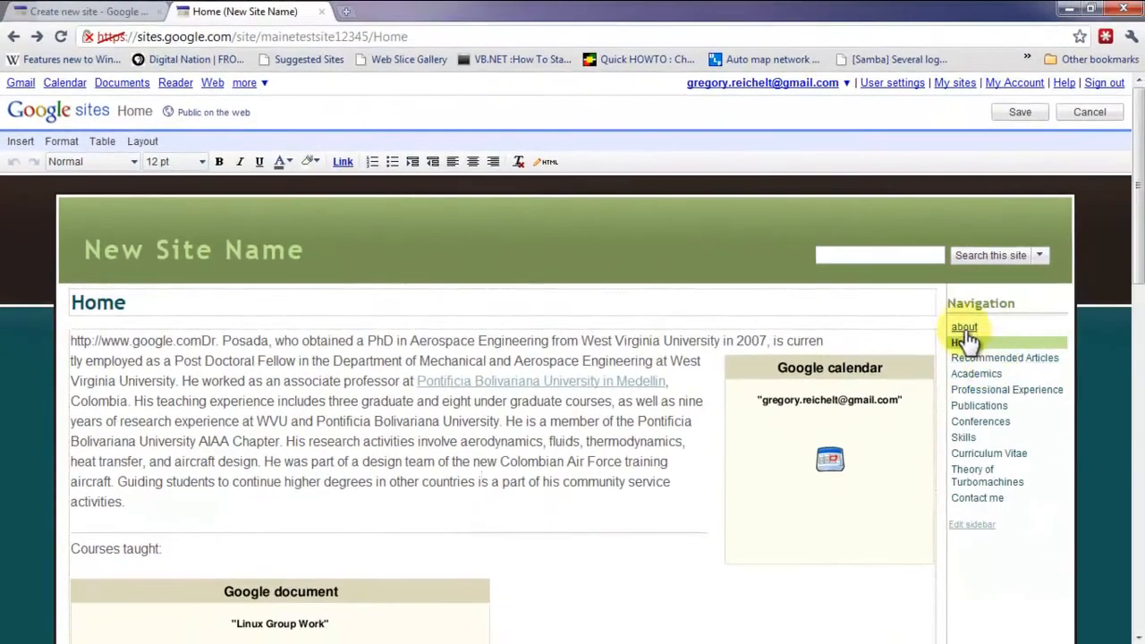
- Edit the about page and add several blank lines between its sentence and the penguin picture
{"action": "left_click", "coordinate": [962, 327]}
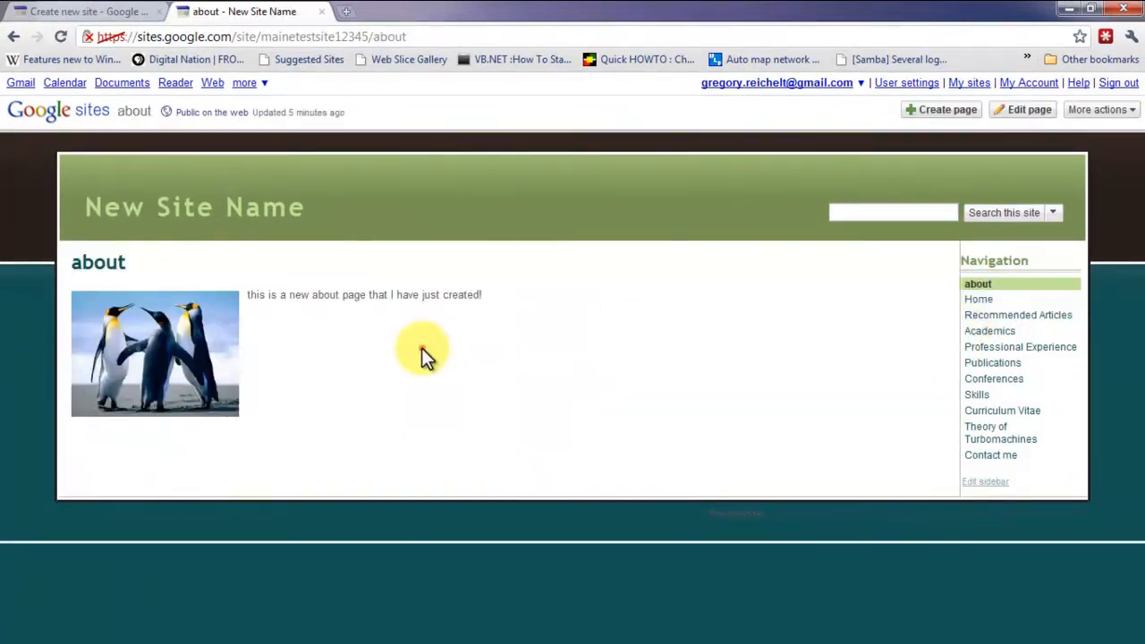
{"action": "left_click", "coordinate": [1027, 110]}
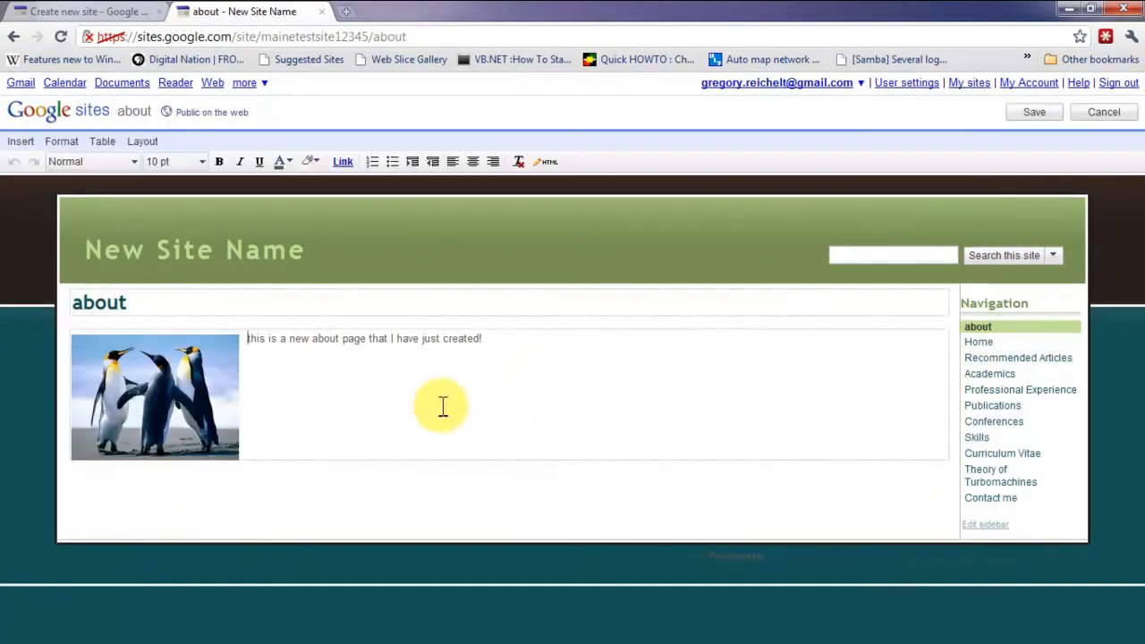
{"action": "left_click", "coordinate": [411, 421]}
{"action": "left_click", "coordinate": [535, 362]}
{"action": "key", "text": "Return"}
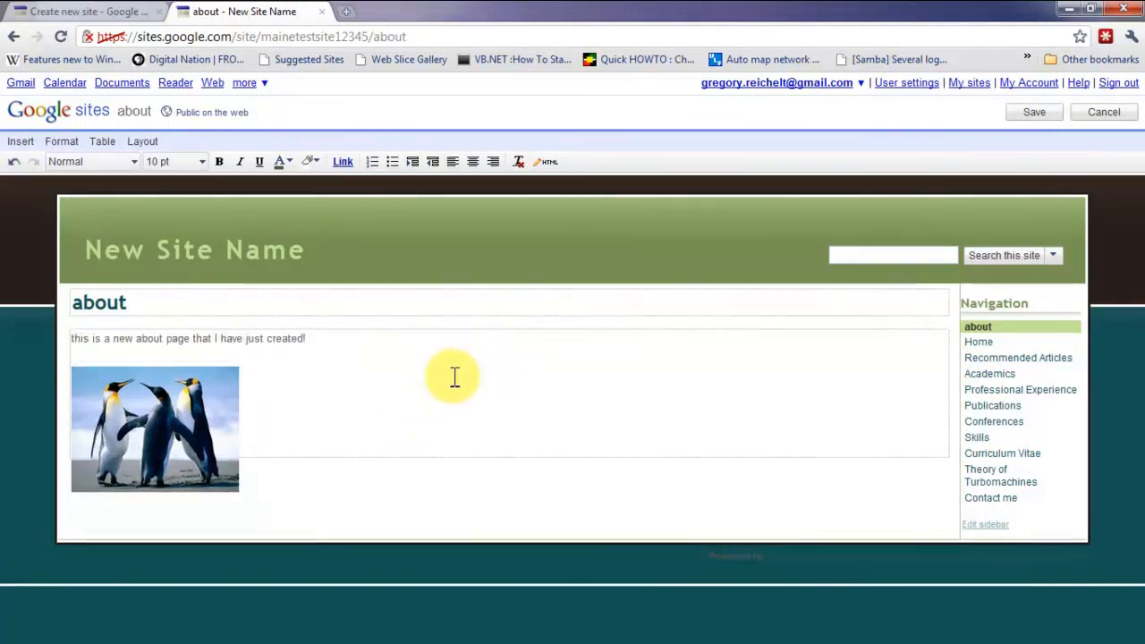
{"action": "key", "text": "Return"}
{"action": "key", "text": "Return"}
{"action": "key", "text": "Return"}
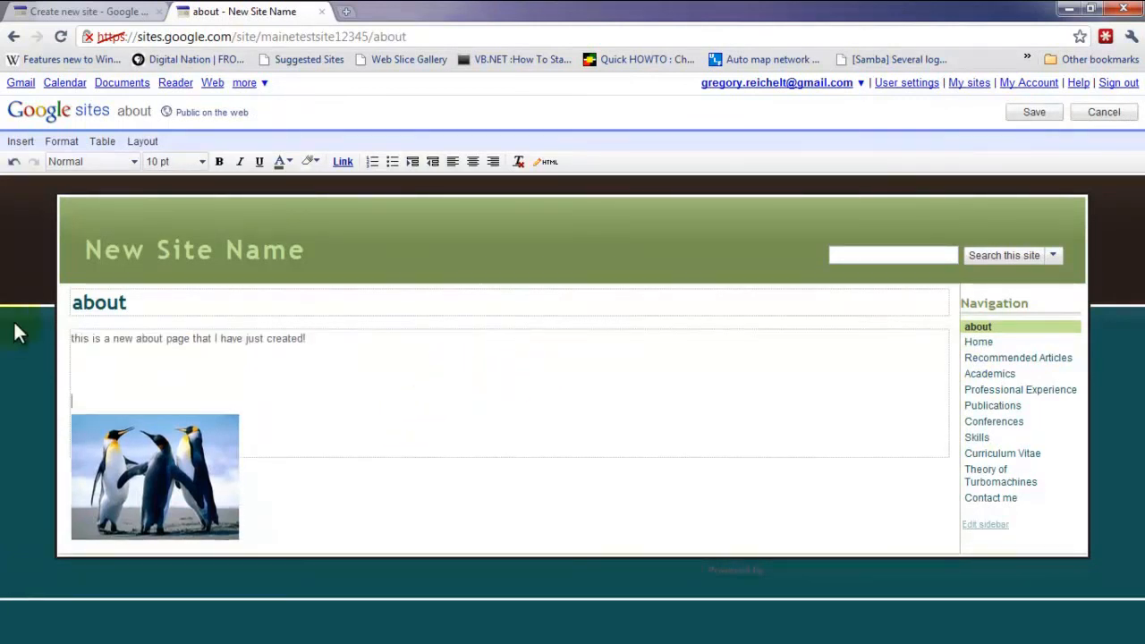
- Open the gadget directory for the about page and browse the gadgets in the Tools category
{"action": "left_click", "coordinate": [19, 144]}
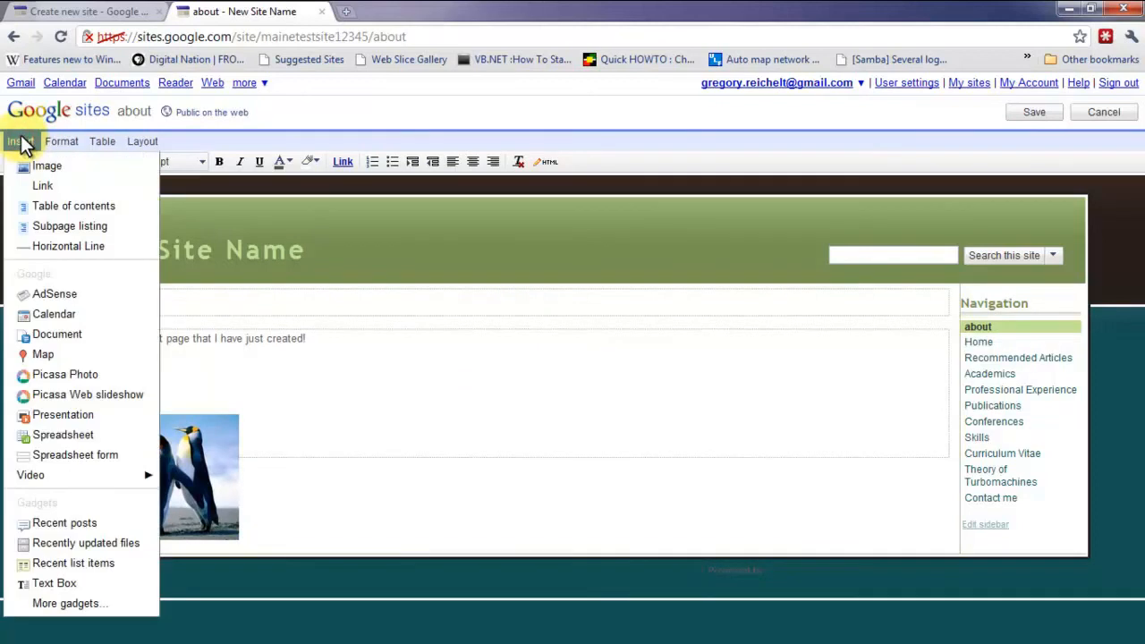
{"action": "left_click", "coordinate": [58, 603]}
{"action": "left_click", "coordinate": [265, 254]}
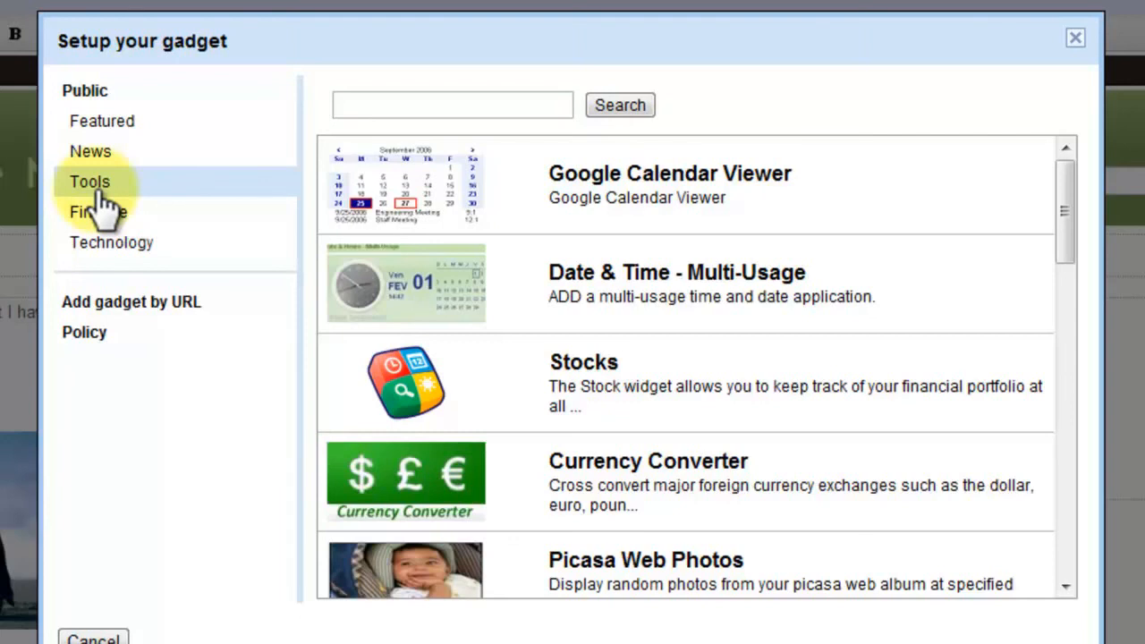
{"action": "scroll", "coordinate": [895, 421], "scroll_direction": "down", "scroll_amount": 5}
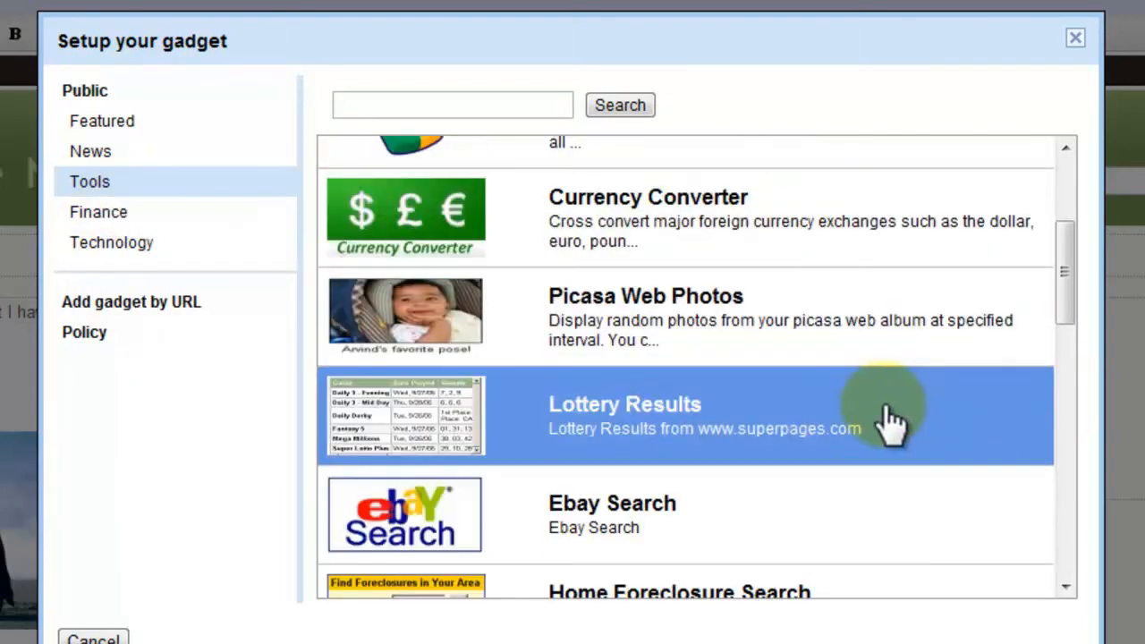
{"action": "scroll", "coordinate": [884, 429], "scroll_direction": "down", "scroll_amount": 5}
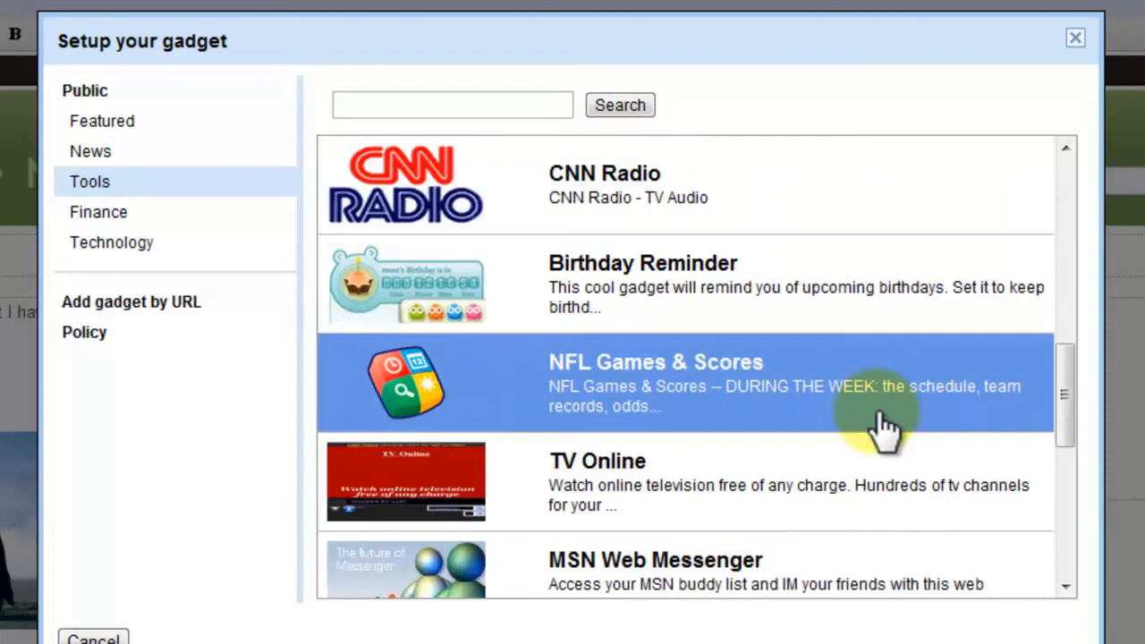
{"action": "scroll", "coordinate": [884, 429], "scroll_direction": "down", "scroll_amount": 5}
{"action": "scroll", "coordinate": [873, 422], "scroll_direction": "up", "scroll_amount": 15}
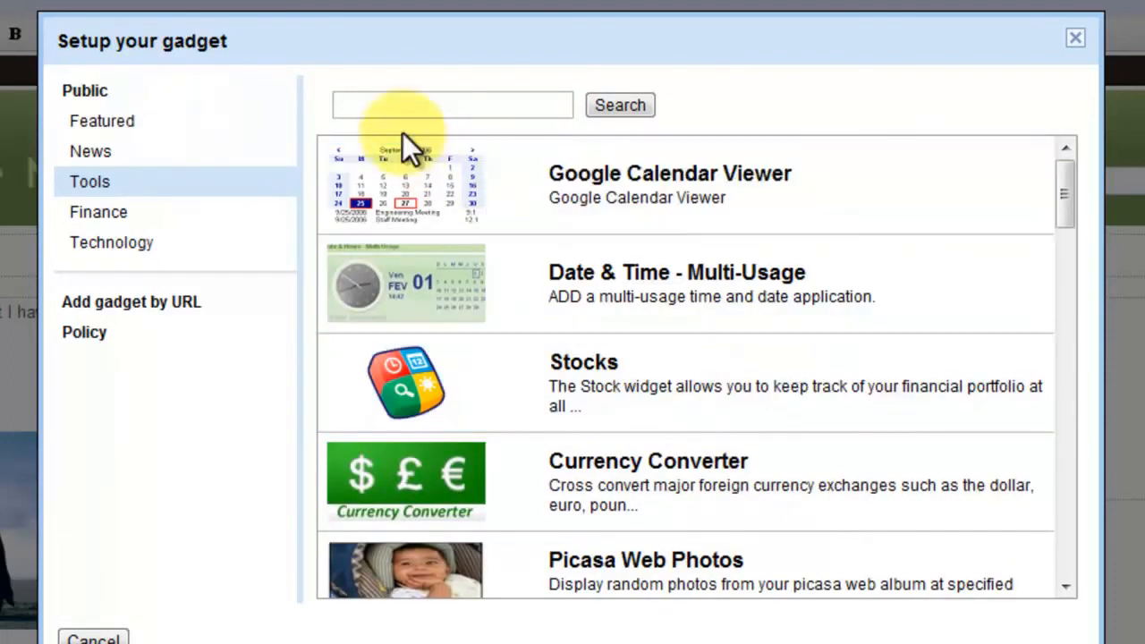
- Search the gadget directory for "email" and look through the gadgets found
{"action": "left_click", "coordinate": [389, 103]}
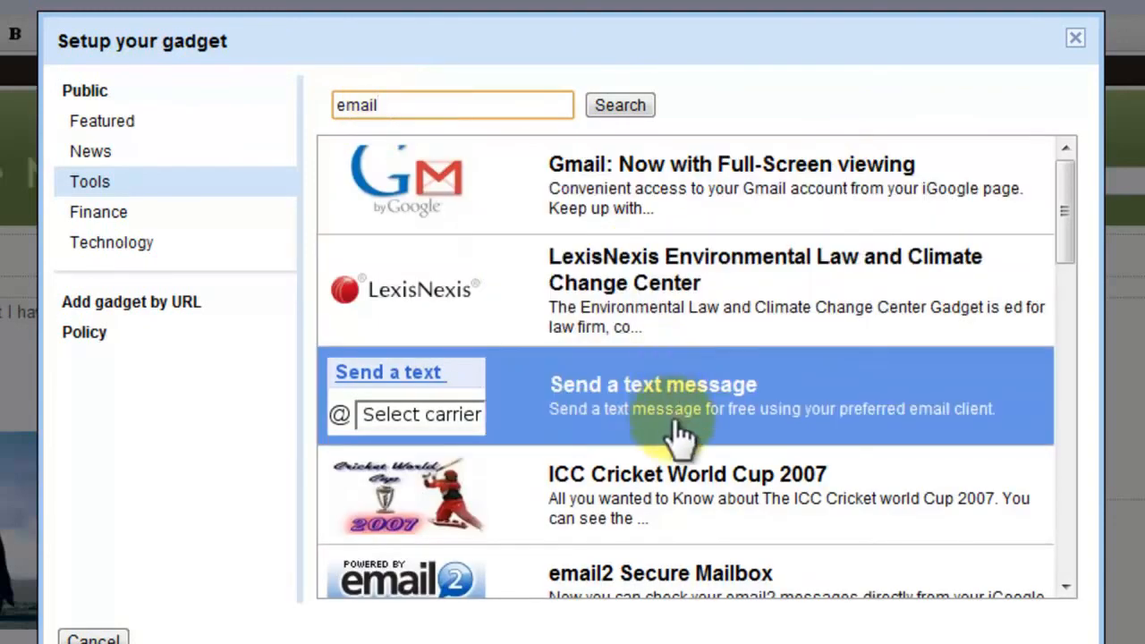
{"action": "scroll", "coordinate": [677, 425], "scroll_direction": "down", "scroll_amount": 3}
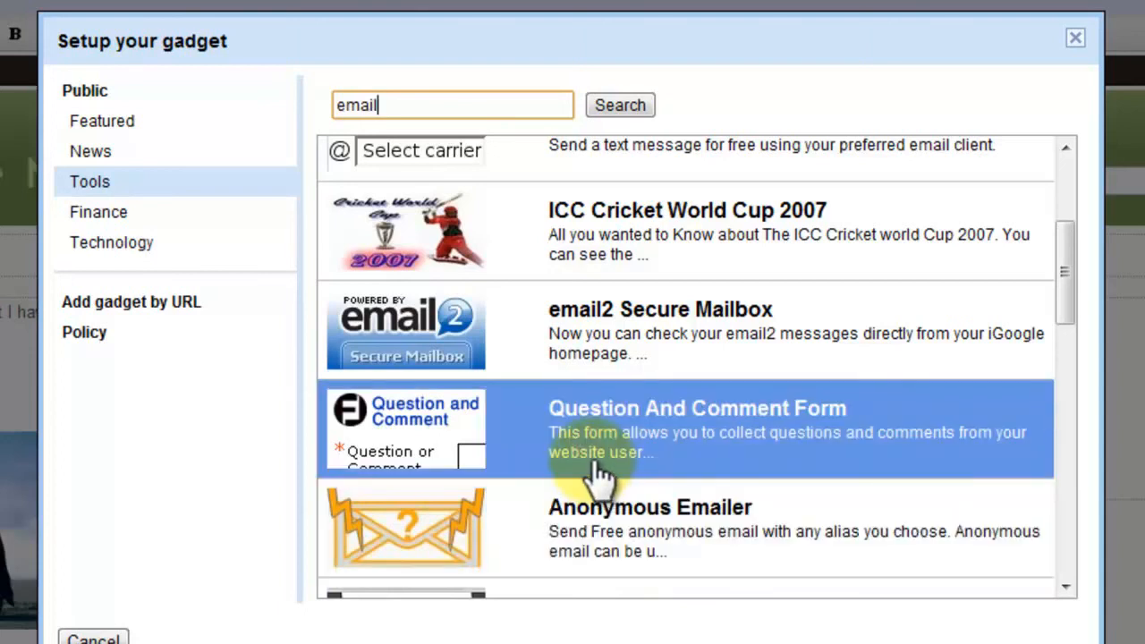
{"action": "scroll", "coordinate": [591, 472], "scroll_direction": "down", "scroll_amount": 3}
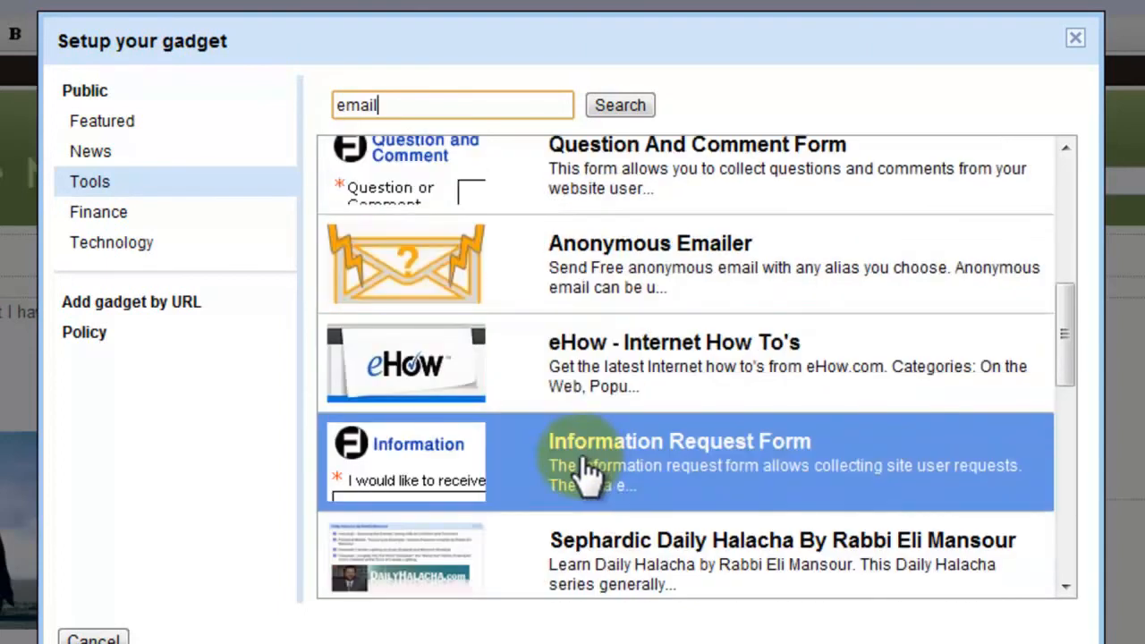
{"action": "scroll", "coordinate": [586, 471], "scroll_direction": "down", "scroll_amount": 3}
{"action": "scroll", "coordinate": [583, 472], "scroll_direction": "up", "scroll_amount": 9}
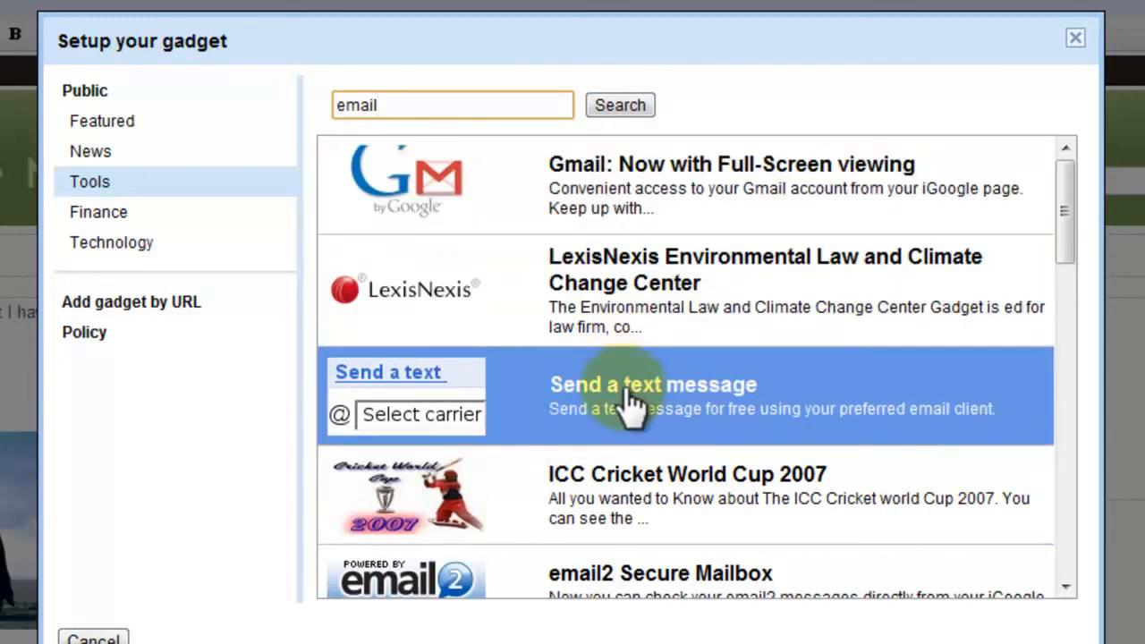
- Insert the "Send a text message" gadget at 320 by 170 pixels with its border and title displayed
{"action": "left_click", "coordinate": [630, 420]}
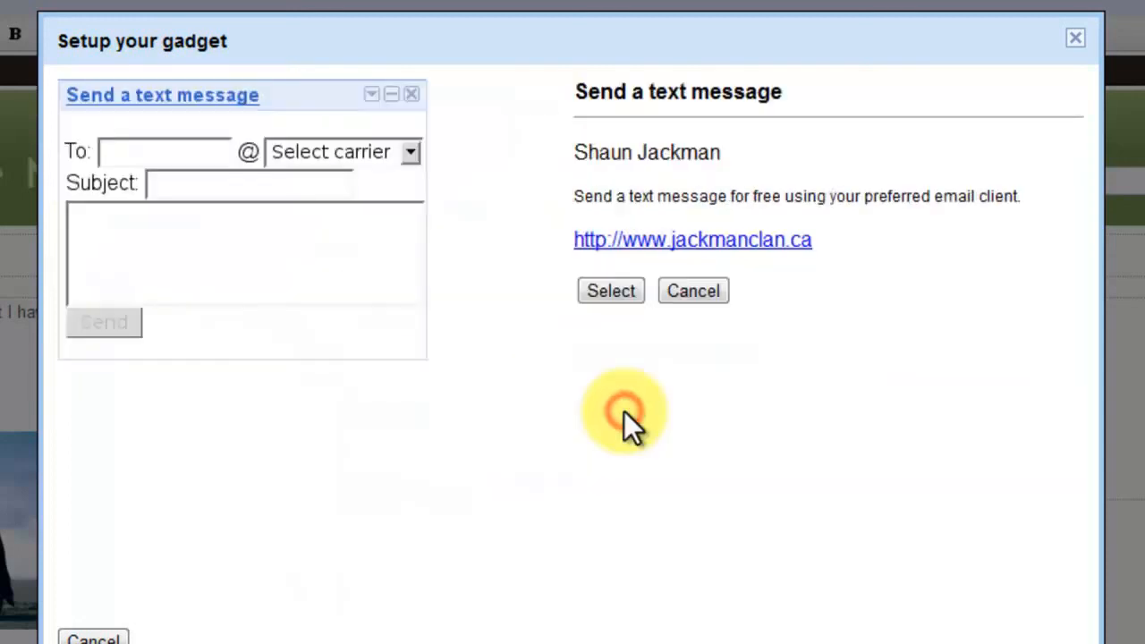
{"action": "left_click", "coordinate": [617, 290]}
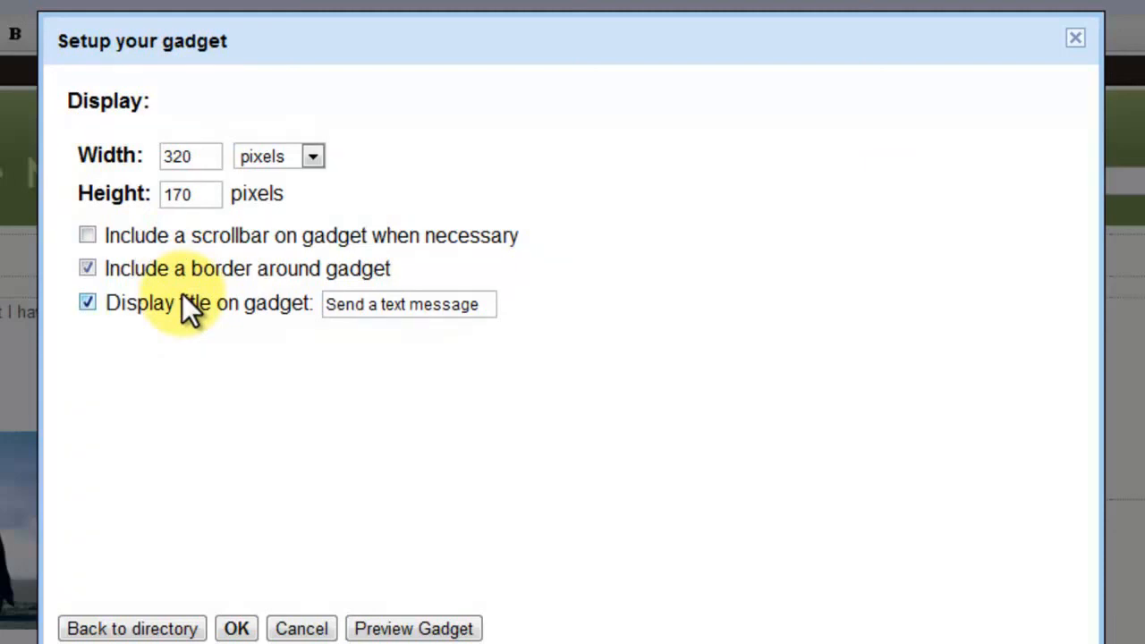
{"action": "left_click", "coordinate": [237, 629]}
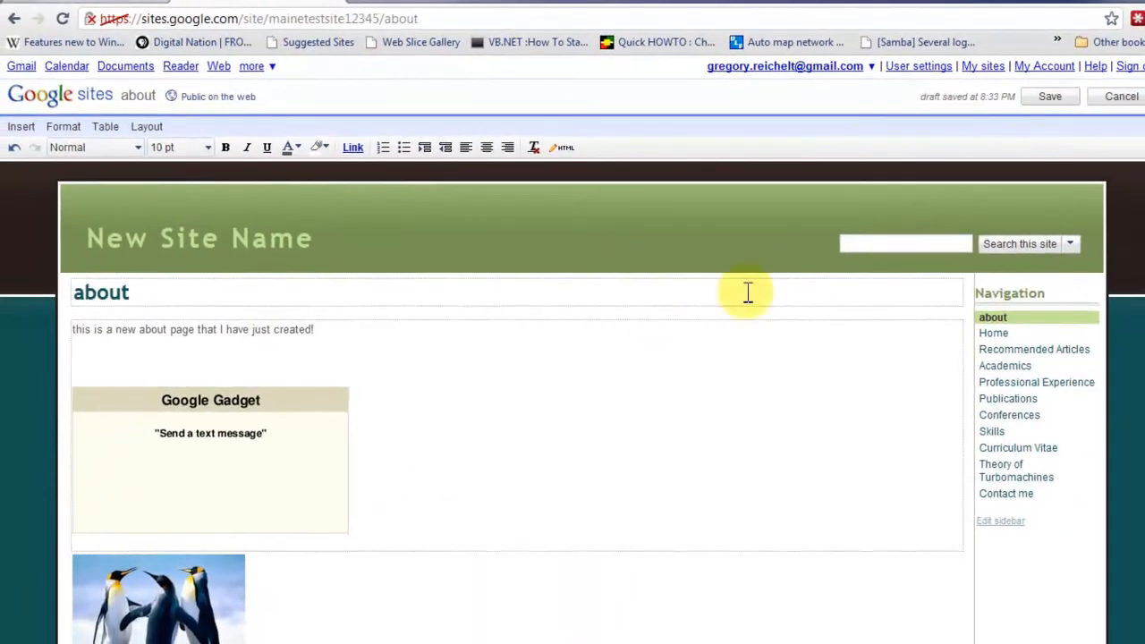
- Save the about page and try its text message gadget by entering a recipient phone number and viewing the carrier choices
{"action": "left_click", "coordinate": [1055, 100]}
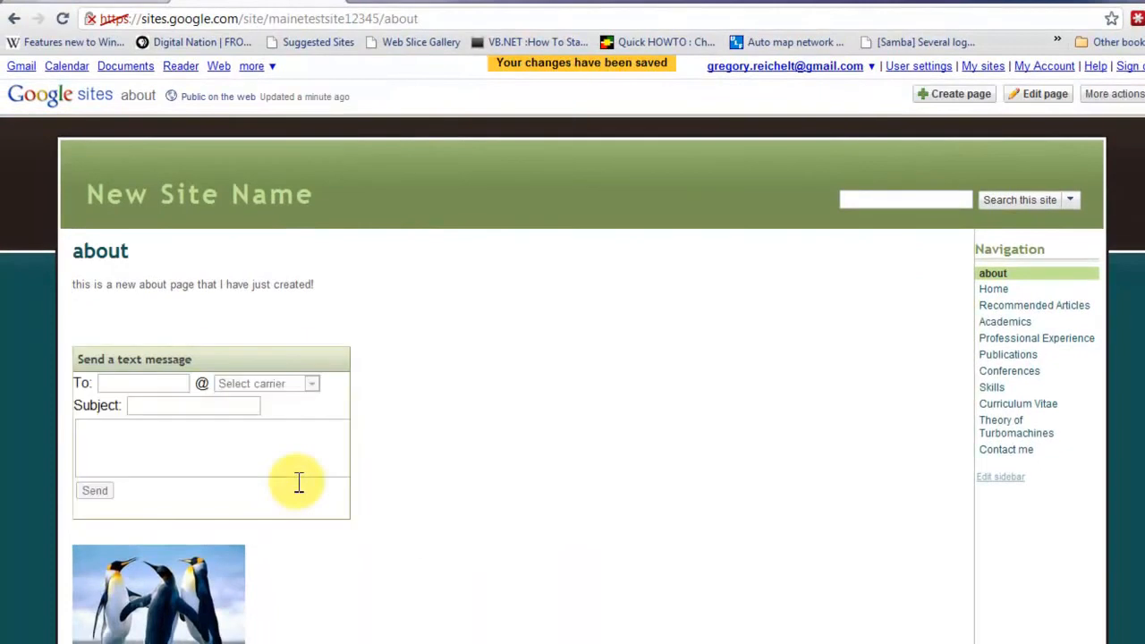
{"action": "left_click", "coordinate": [117, 382]}
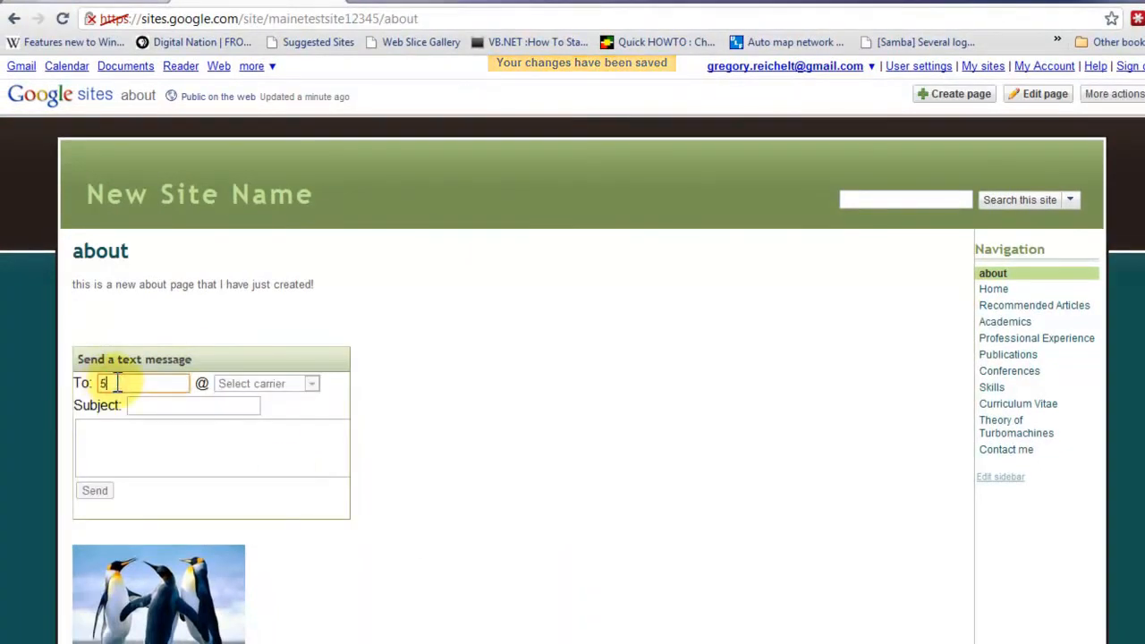
{"action": "type", "text": "555555555"}
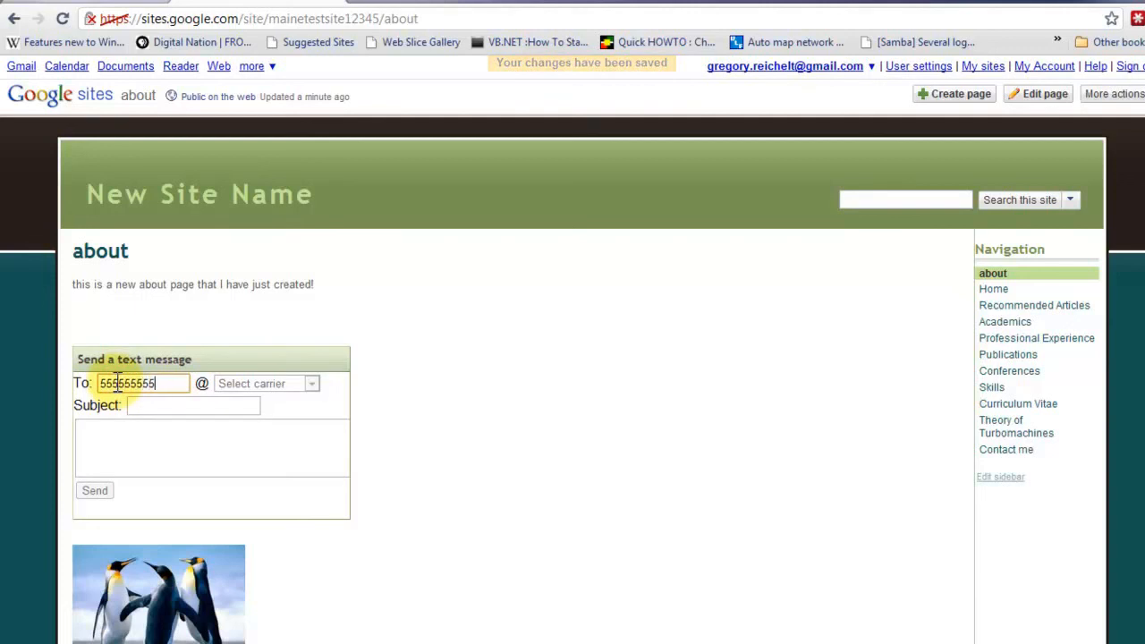
{"action": "type", "text": "5"}
{"action": "left_click", "coordinate": [282, 382]}
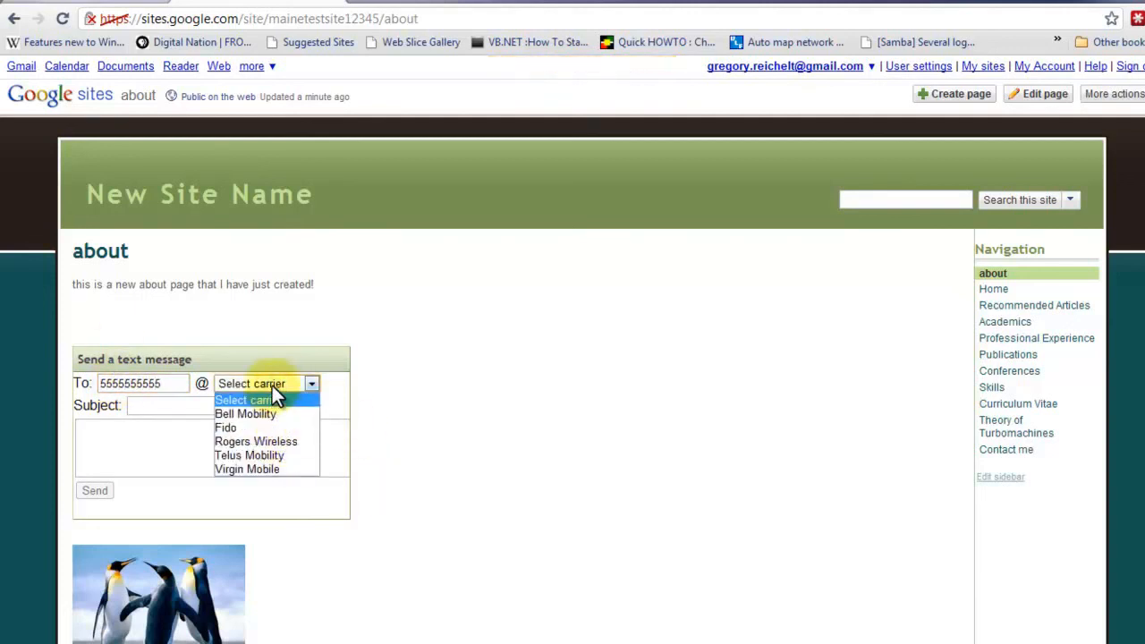
{"action": "left_click", "coordinate": [273, 388]}
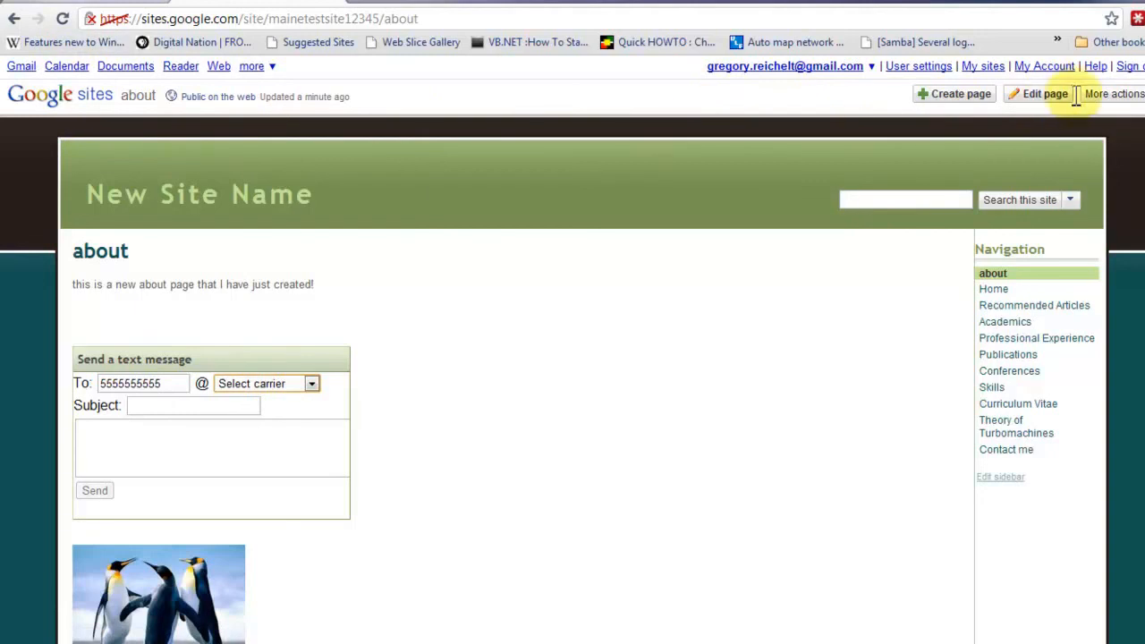
- Reopen the about page for editing and look over the available insert options and the page content
{"action": "left_click", "coordinate": [1046, 97]}
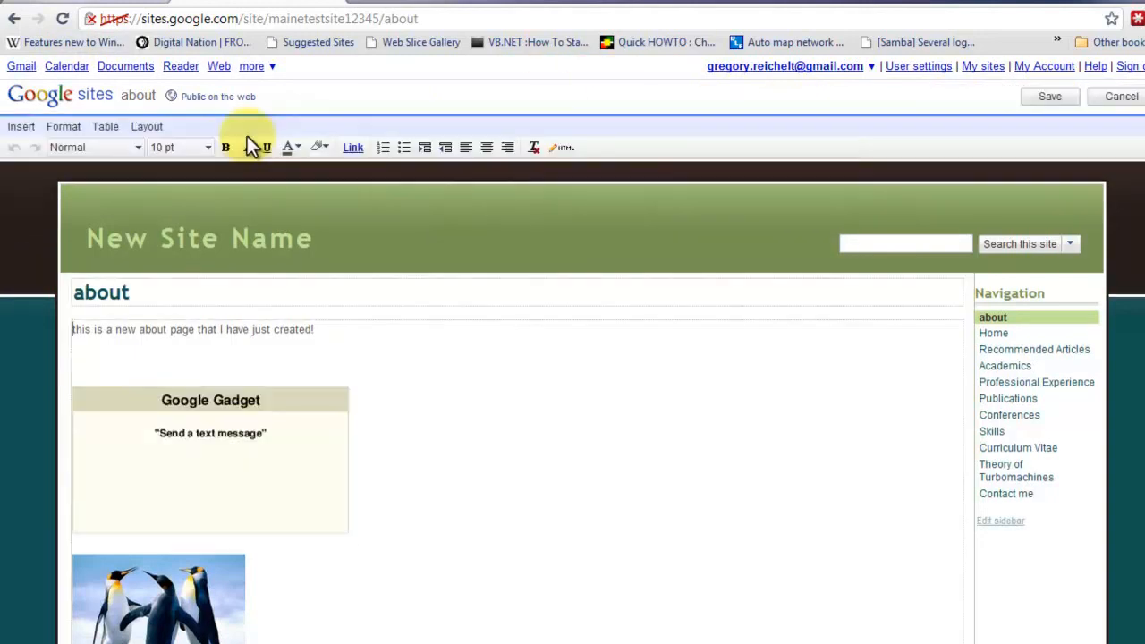
{"action": "left_click", "coordinate": [19, 127]}
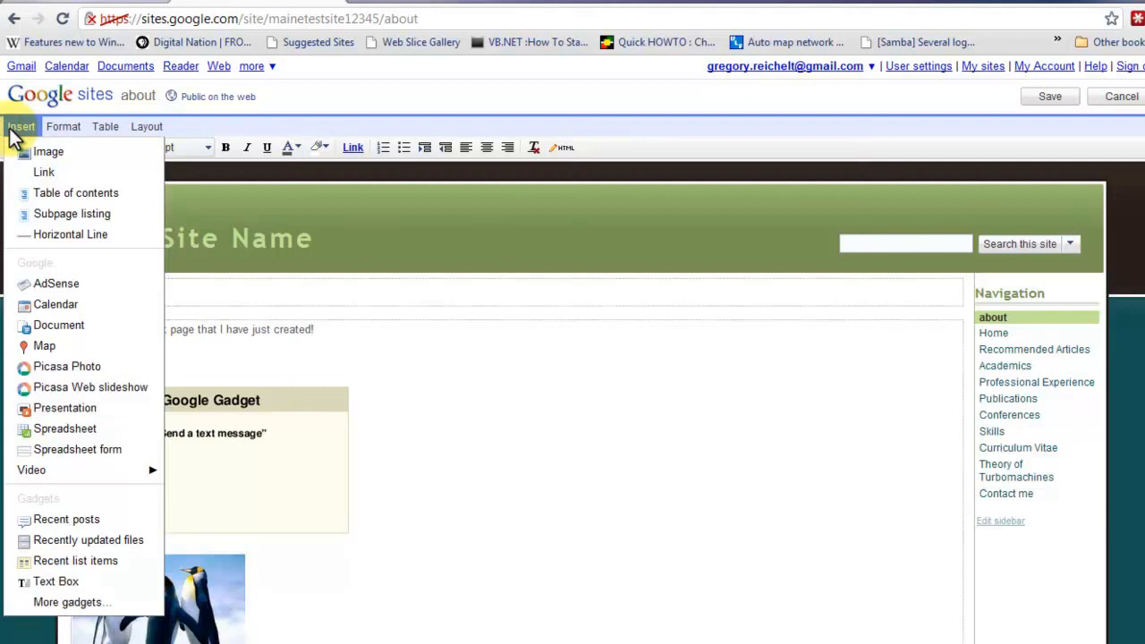
{"action": "left_click", "coordinate": [14, 131]}
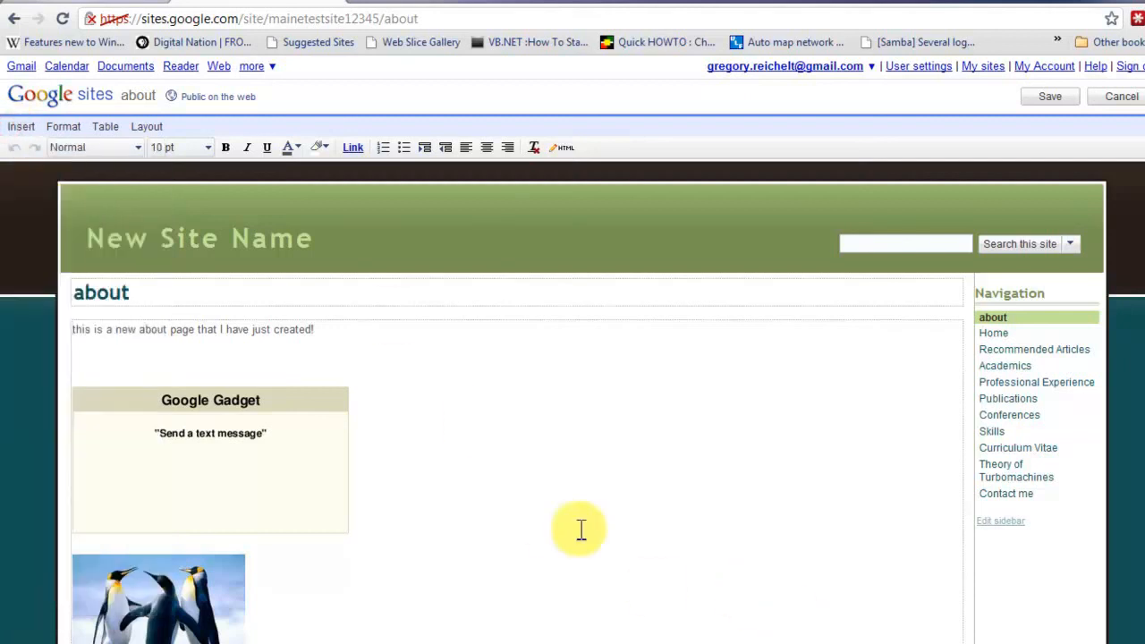
{"action": "scroll", "coordinate": [484, 460], "scroll_direction": "down", "scroll_amount": 3}
{"action": "scroll", "coordinate": [480, 460], "scroll_direction": "up", "scroll_amount": 3}
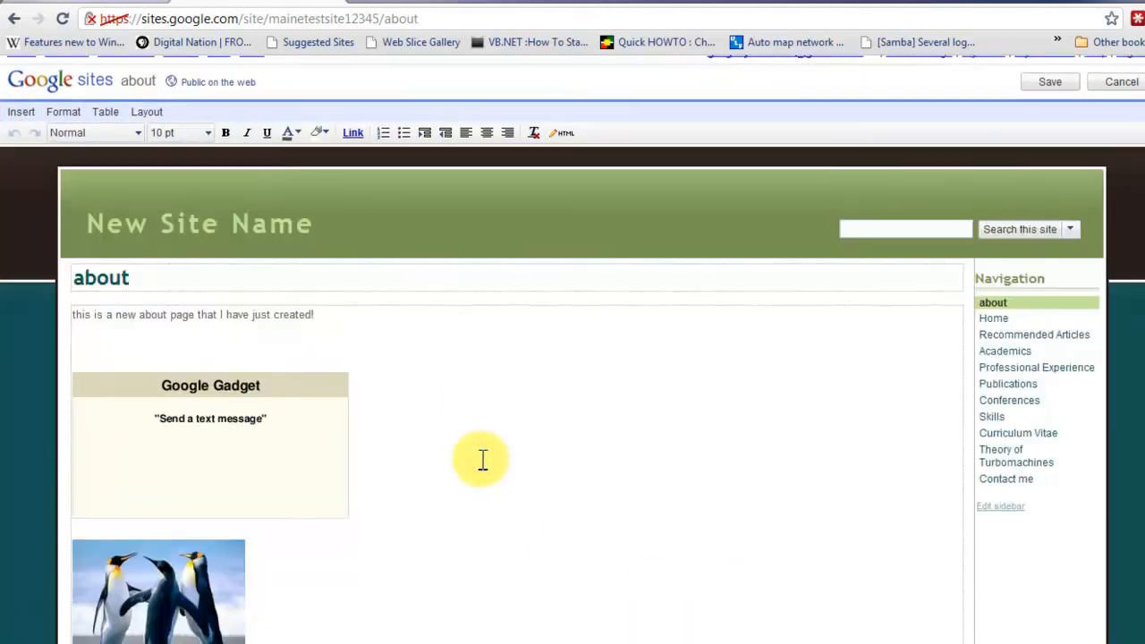
{"action": "scroll", "coordinate": [480, 460], "scroll_direction": "down", "scroll_amount": 3}
{"action": "left_click", "coordinate": [314, 535]}
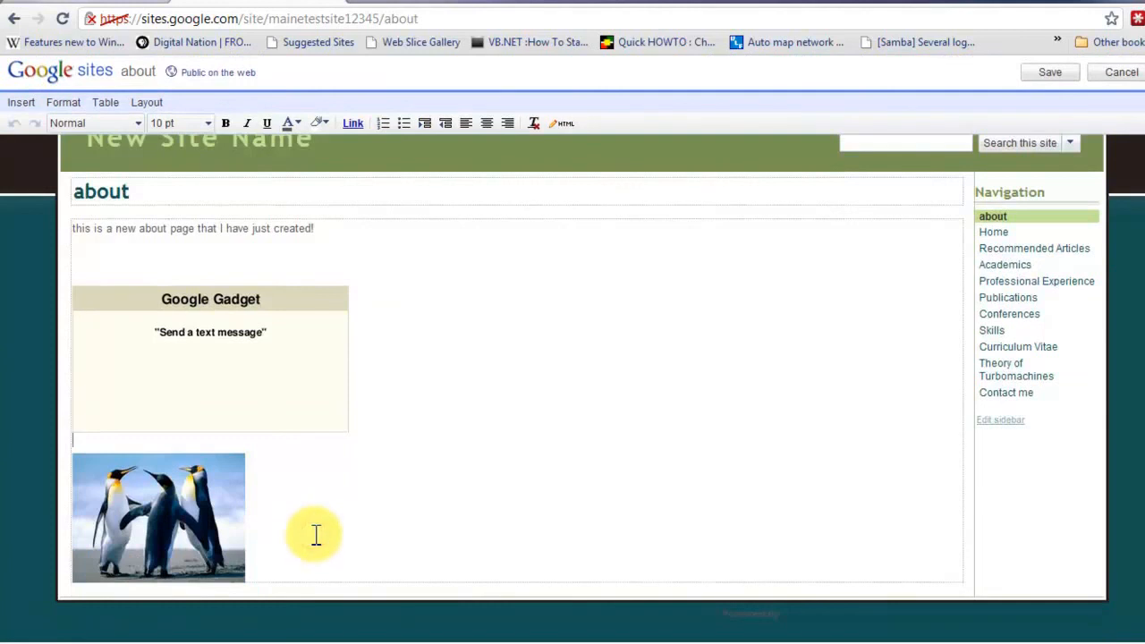
{"action": "scroll", "coordinate": [385, 524], "scroll_direction": "up", "scroll_amount": 3}
- Center the sentence on the about page and format it as Heading (H2)
{"action": "left_click", "coordinate": [63, 127]}
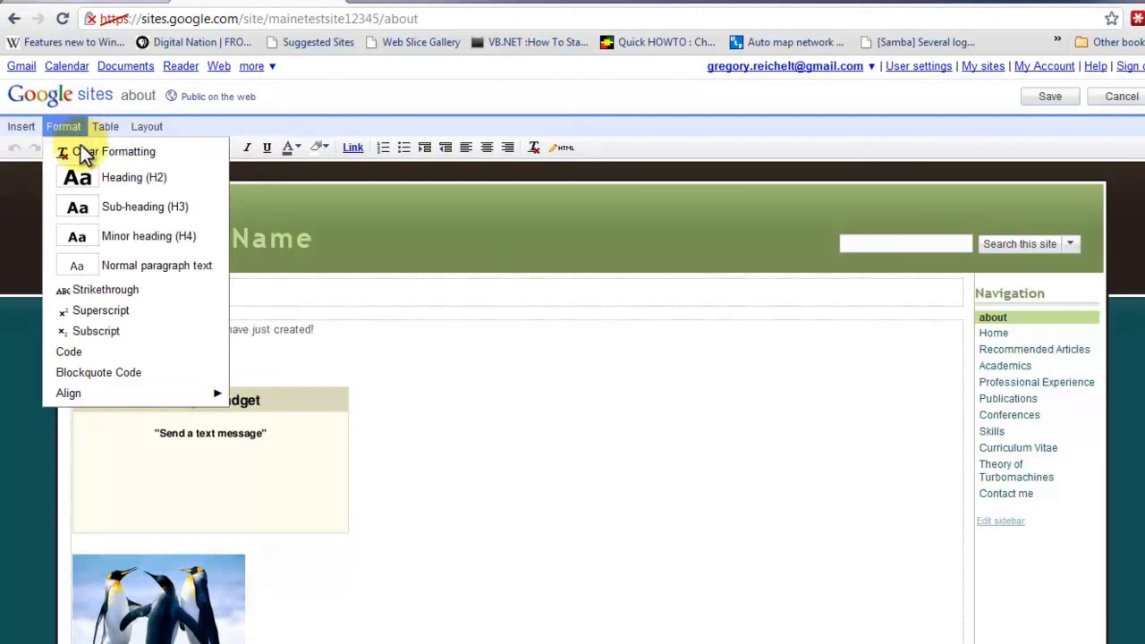
{"action": "left_click", "coordinate": [80, 146]}
{"action": "left_click_drag", "start_coordinate": [338, 340], "coordinate": [51, 325]}
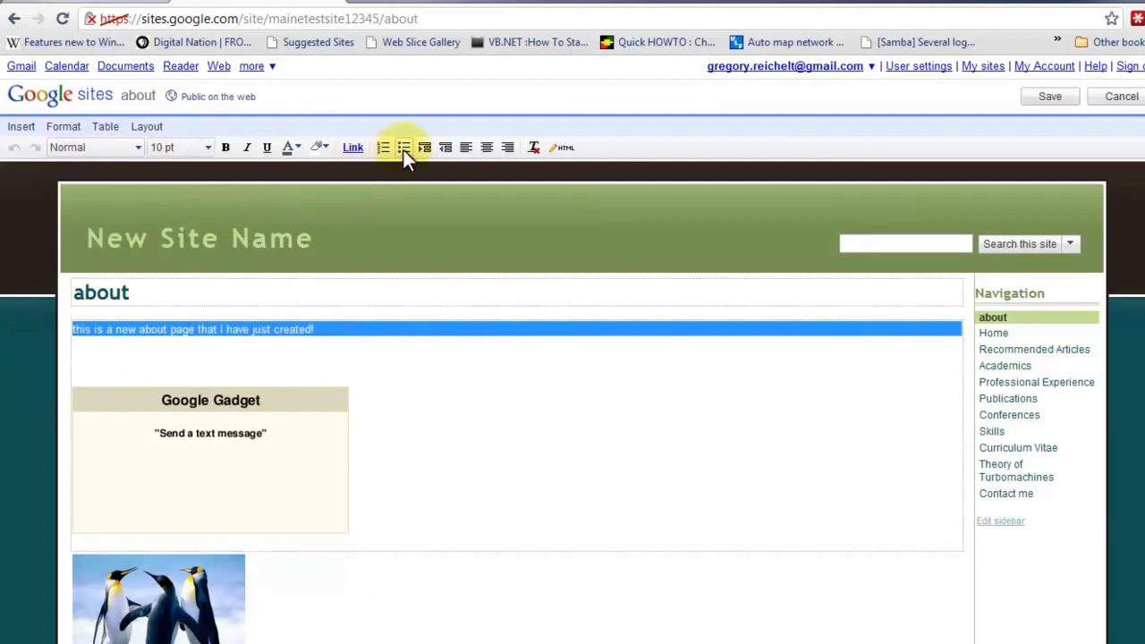
{"action": "left_click", "coordinate": [483, 149]}
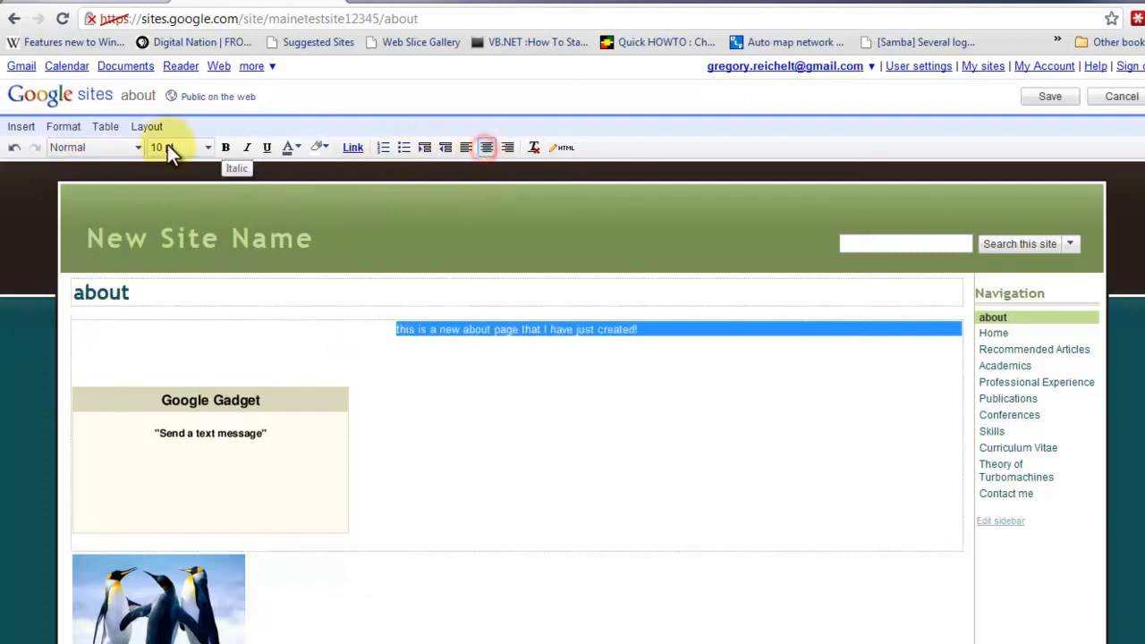
{"action": "left_click", "coordinate": [58, 125]}
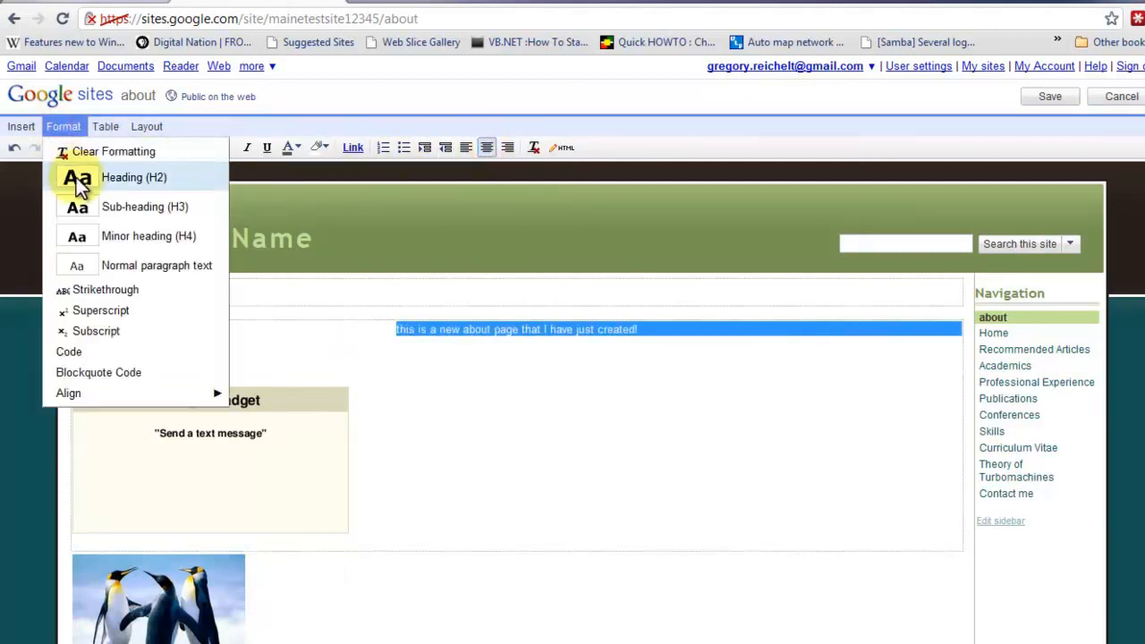
{"action": "left_click", "coordinate": [78, 179]}
- Align the about page's selected sentence to the center and make it bold
{"action": "left_click", "coordinate": [75, 131]}
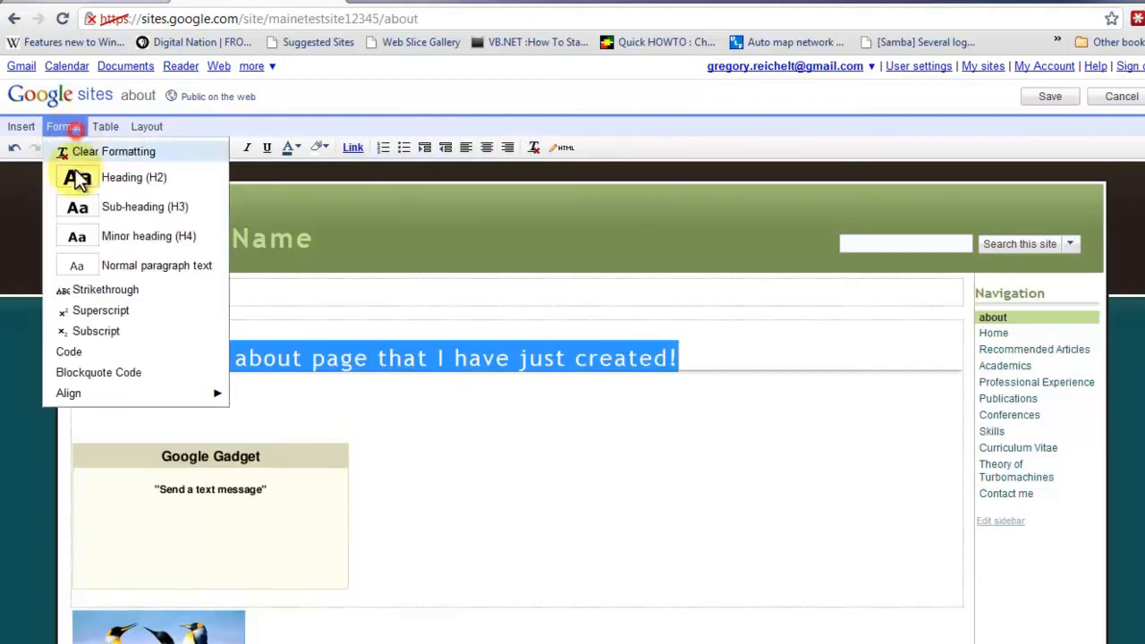
{"action": "mouse_move", "coordinate": [122, 393]}
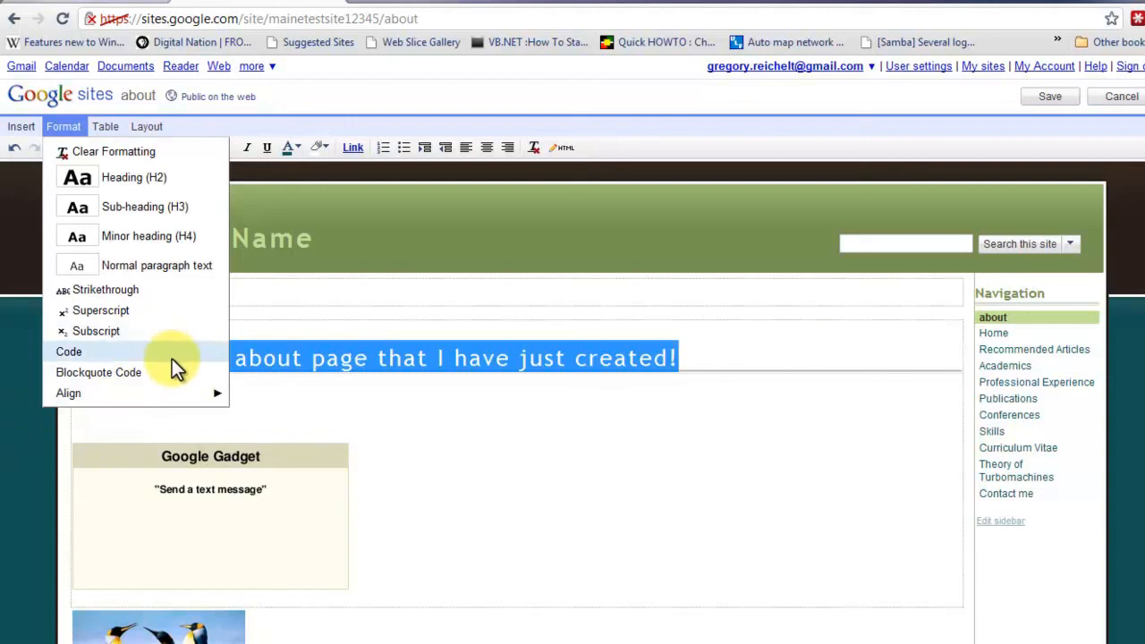
{"action": "mouse_move", "coordinate": [213, 398]}
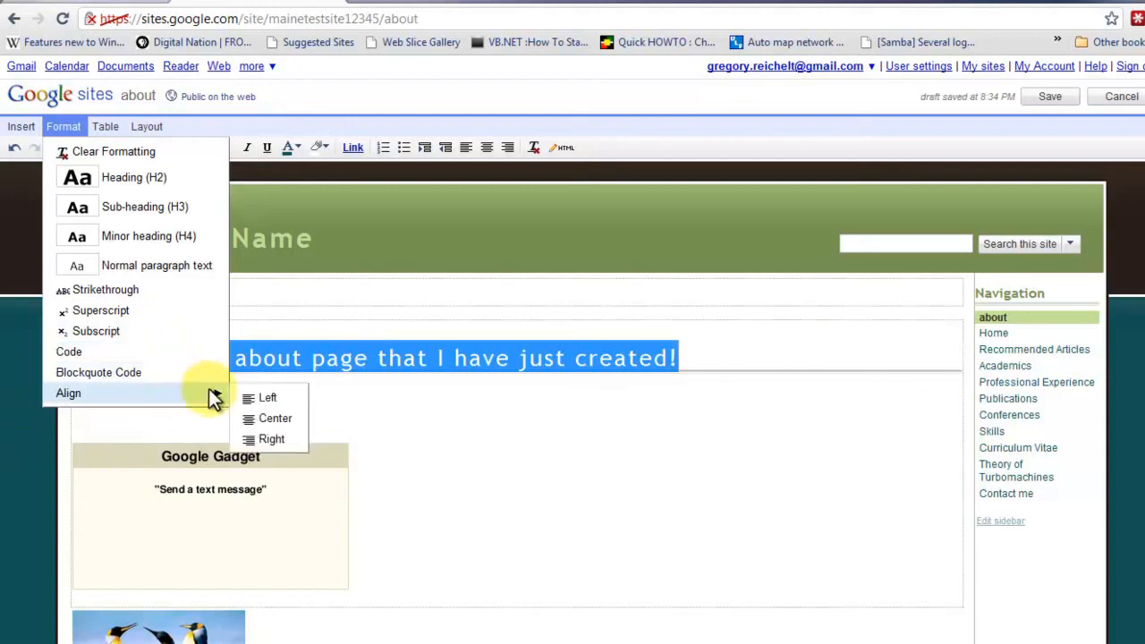
{"action": "left_click", "coordinate": [272, 418]}
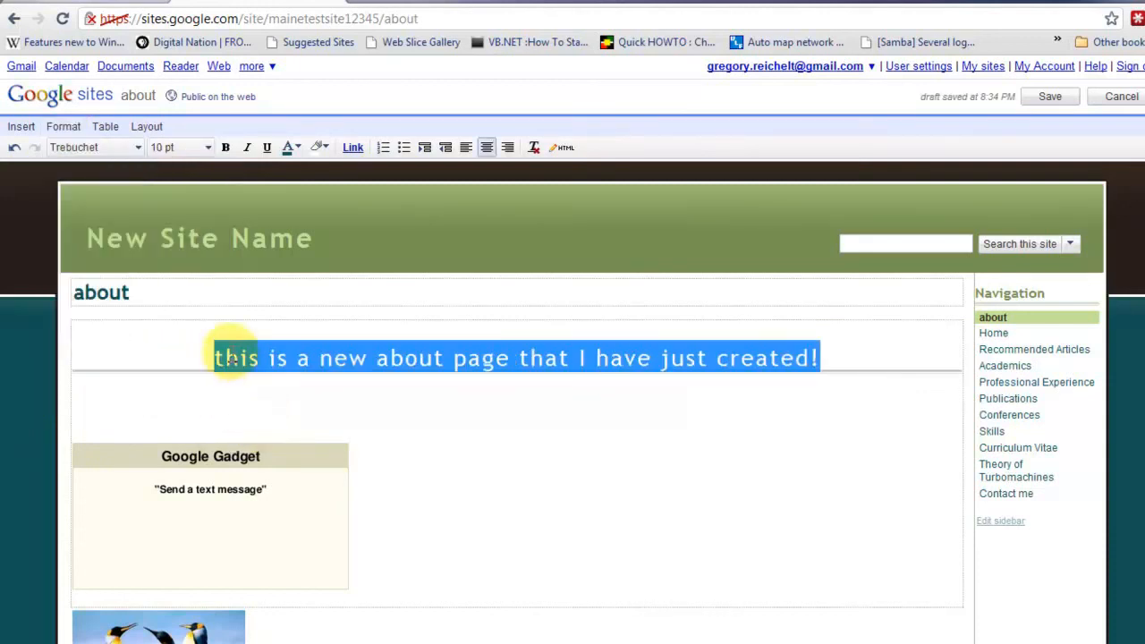
{"action": "left_click", "coordinate": [229, 148]}
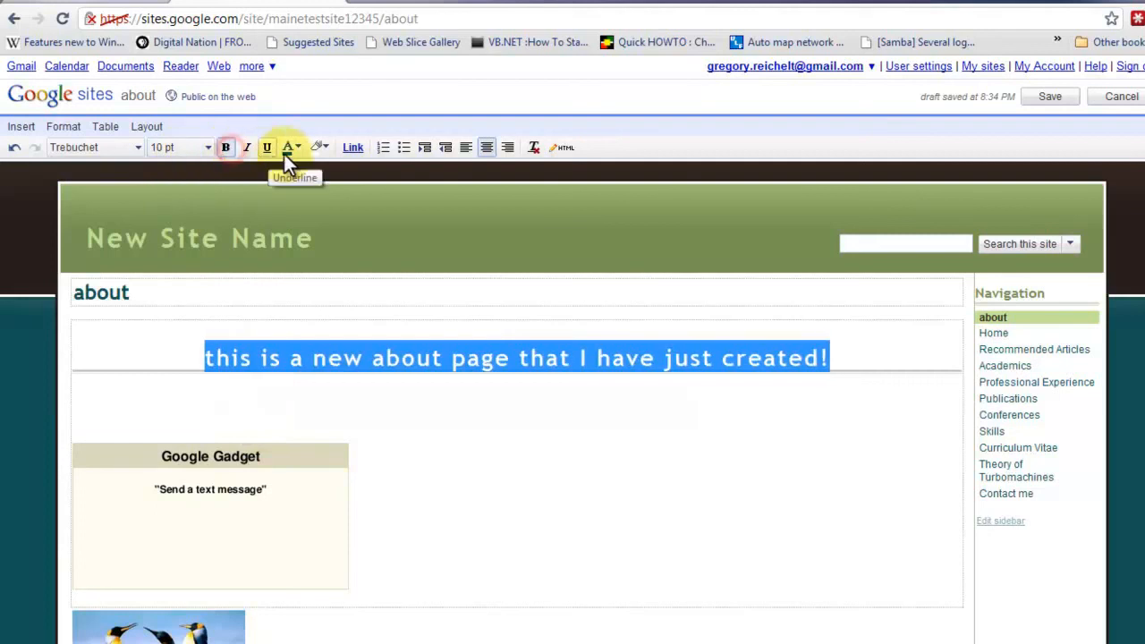
- Change the about page's sentence to the Minor heading (H4) style
{"action": "left_click", "coordinate": [27, 126]}
{"action": "mouse_move", "coordinate": [64, 126]}
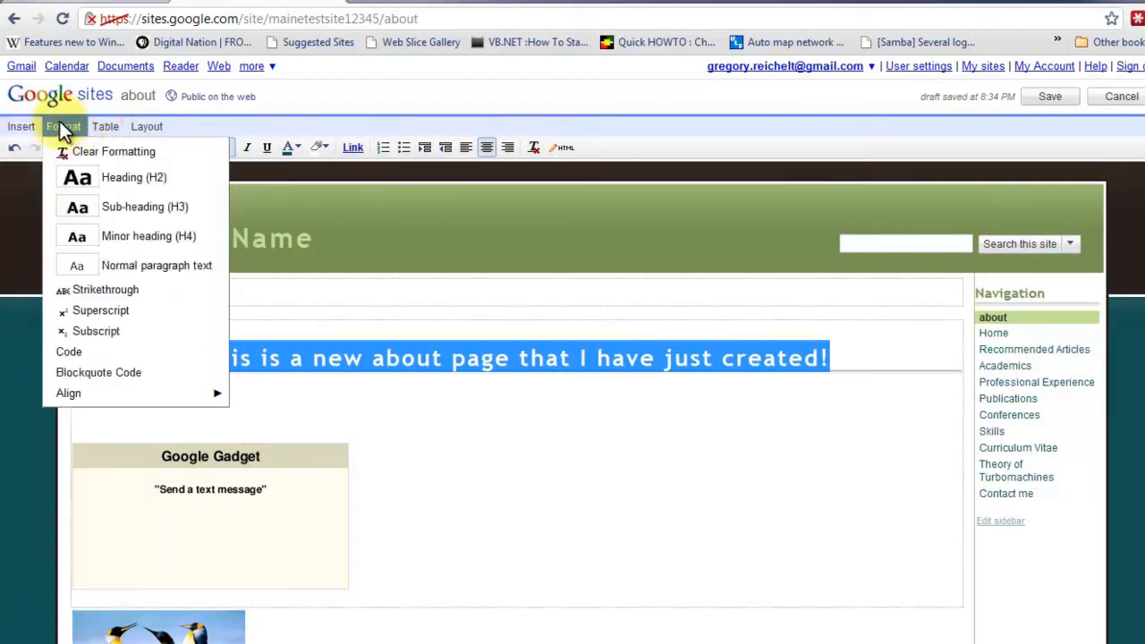
{"action": "left_click", "coordinate": [113, 180]}
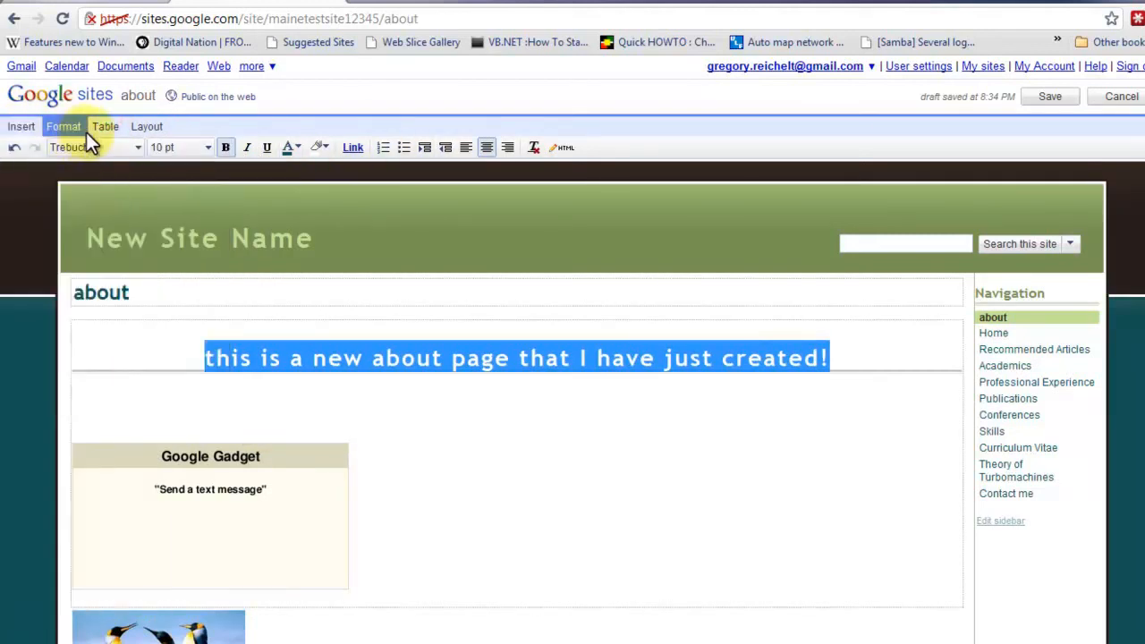
{"action": "left_click", "coordinate": [76, 130]}
{"action": "left_click", "coordinate": [125, 235]}
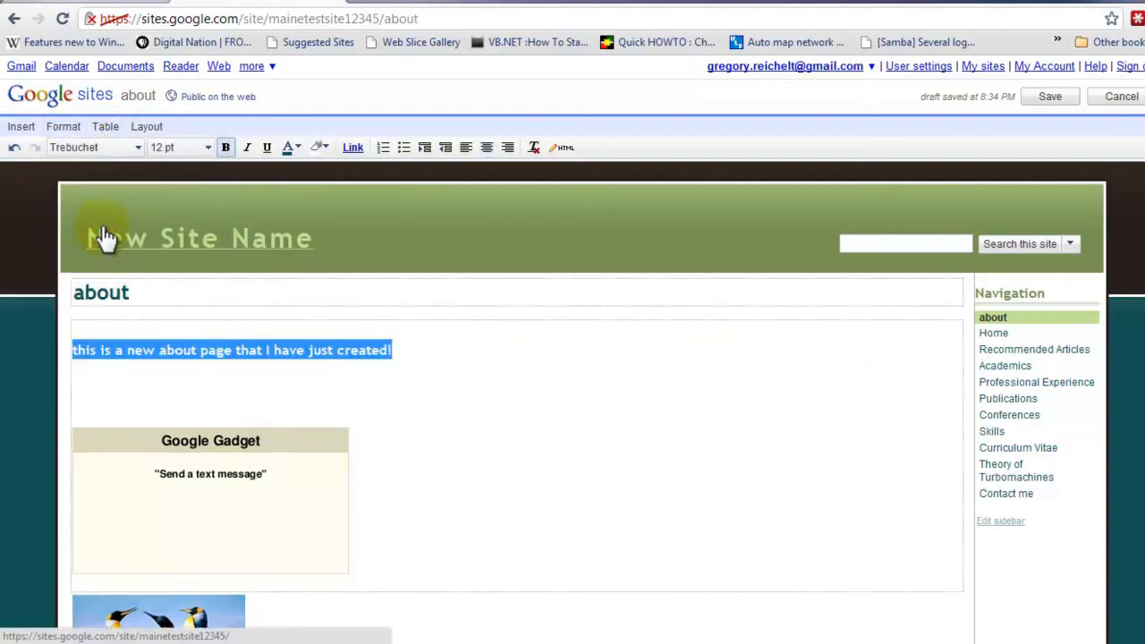
- Apply Strikethrough and Code formatting to the about page's sentence, and view the alignment options
{"action": "left_click", "coordinate": [112, 128]}
{"action": "mouse_move", "coordinate": [74, 123]}
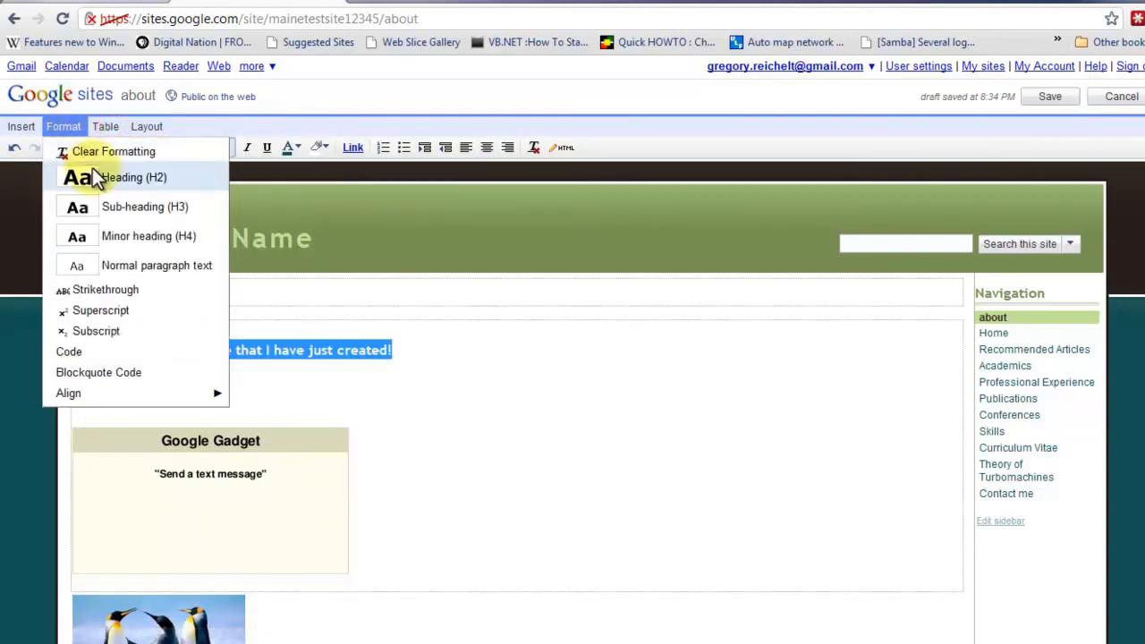
{"action": "left_click", "coordinate": [119, 298]}
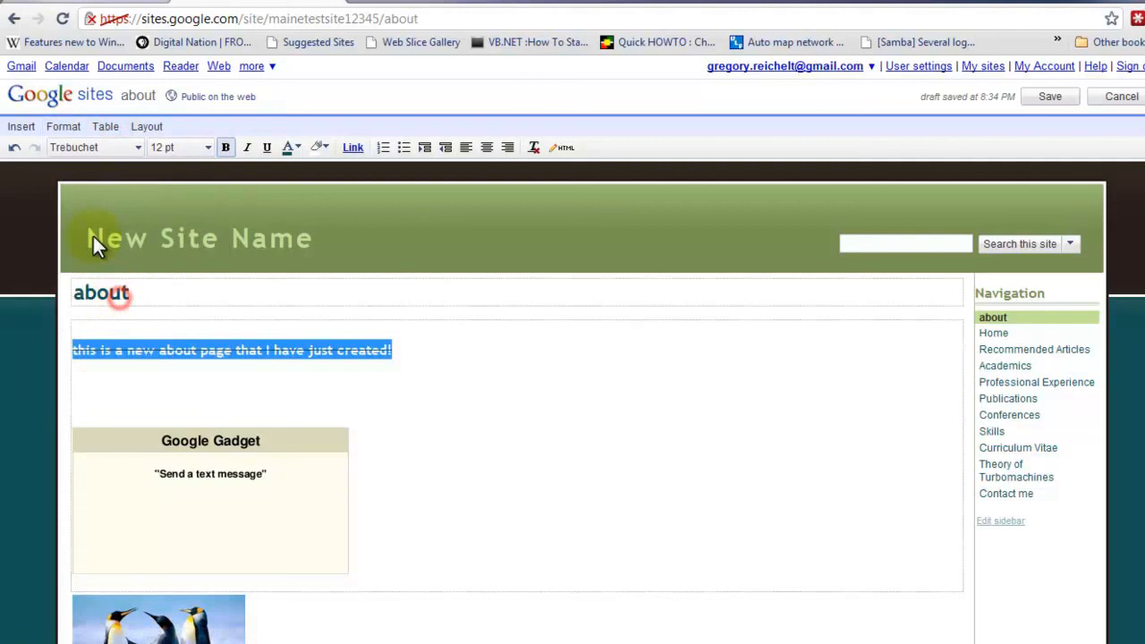
{"action": "left_click", "coordinate": [70, 127]}
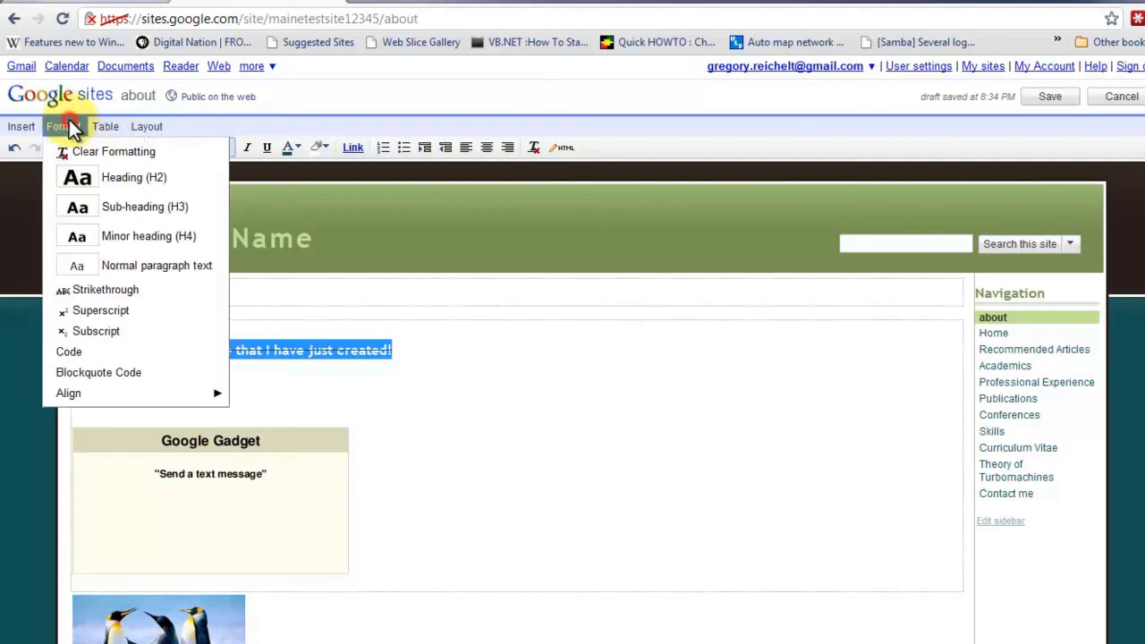
{"action": "left_click", "coordinate": [123, 352]}
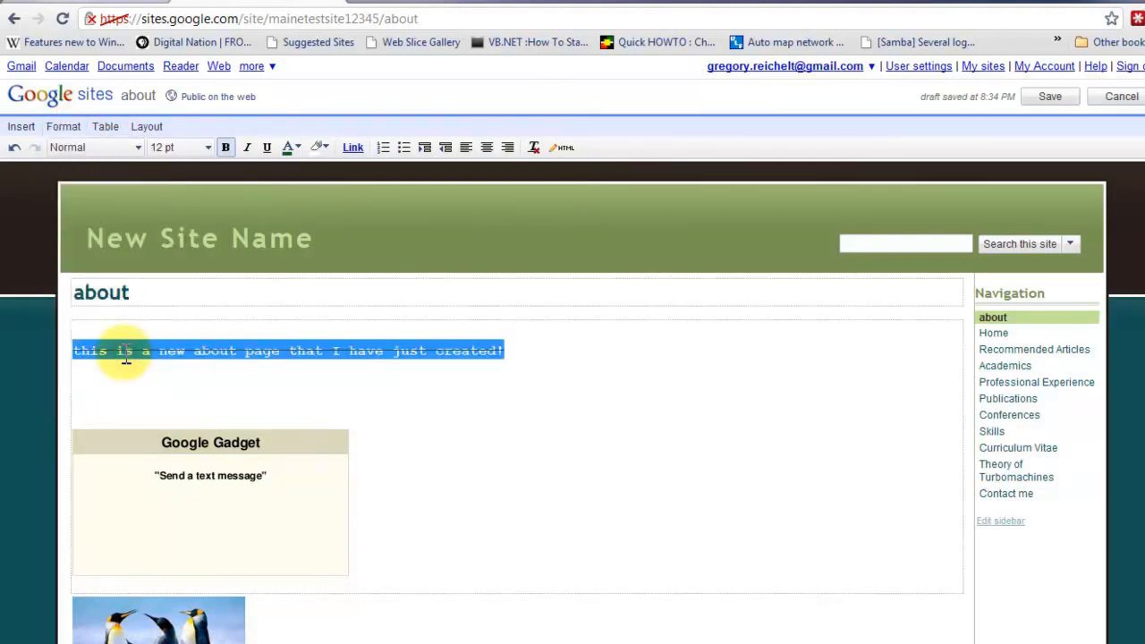
{"action": "left_click", "coordinate": [60, 124]}
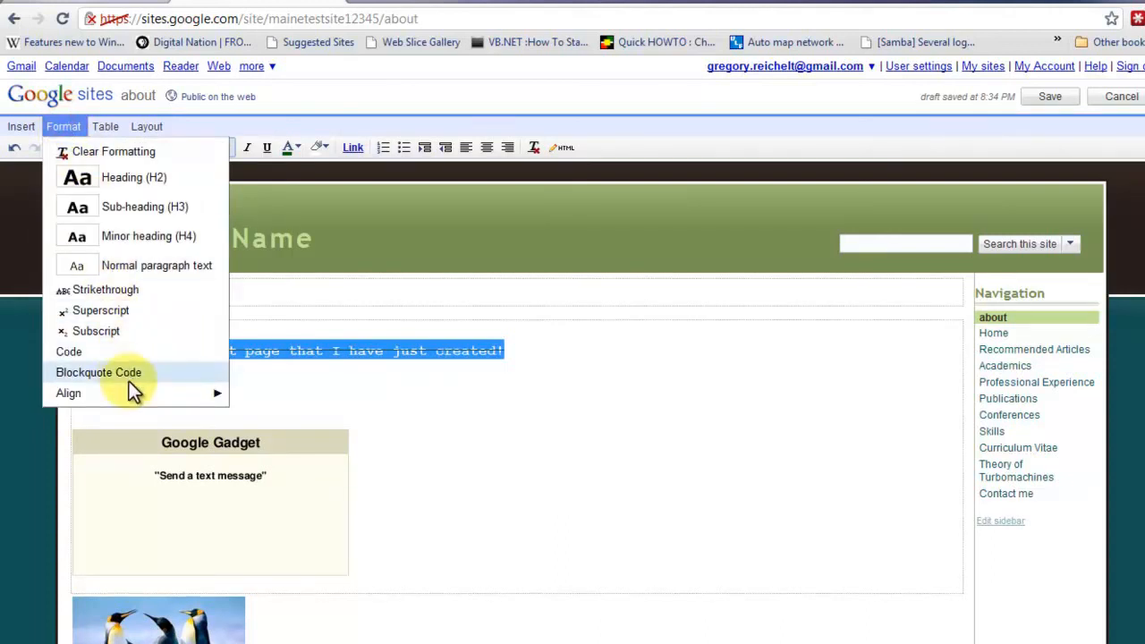
{"action": "mouse_move", "coordinate": [129, 399]}
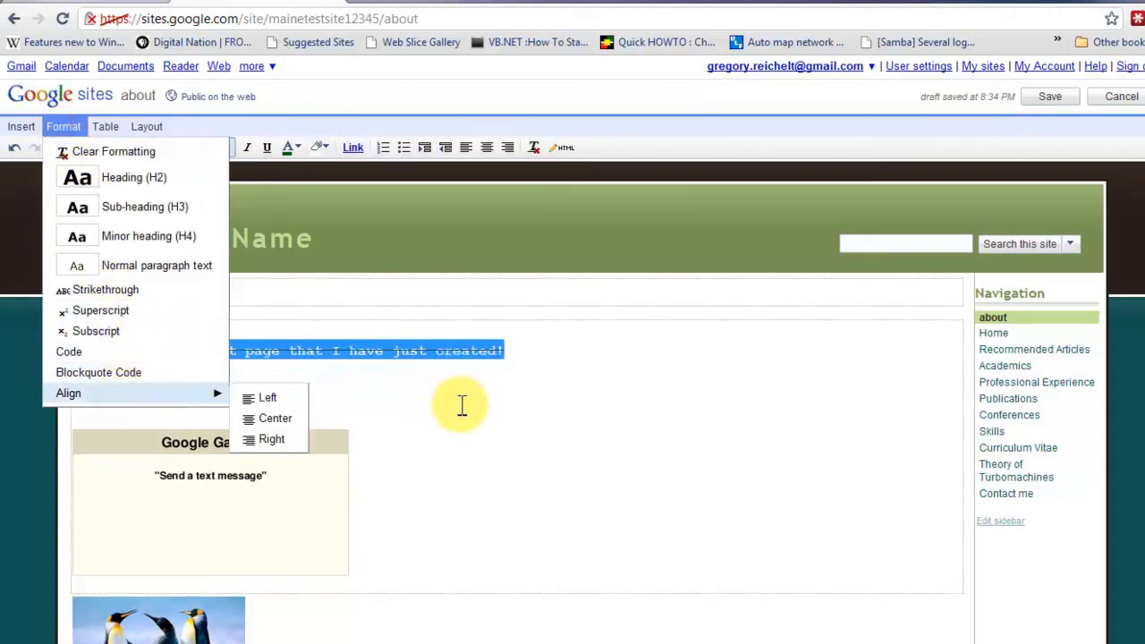
- Insert a table of one row and two columns below the sentence and enter "tables are actually very handy!" in its first cell
{"action": "left_click", "coordinate": [568, 380]}
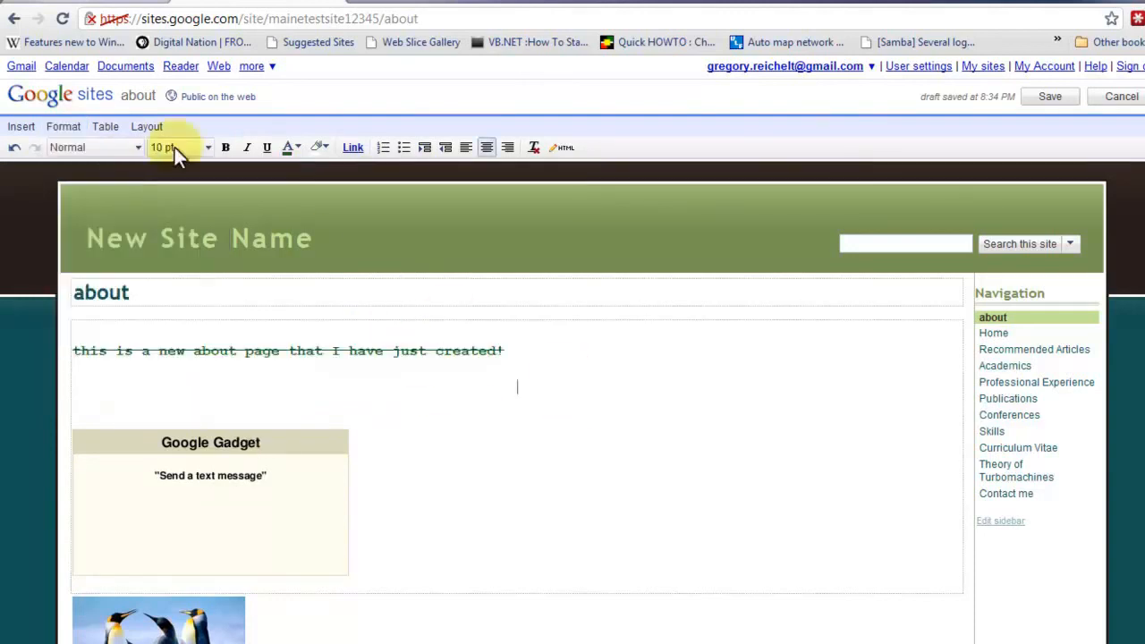
{"action": "left_click", "coordinate": [96, 126]}
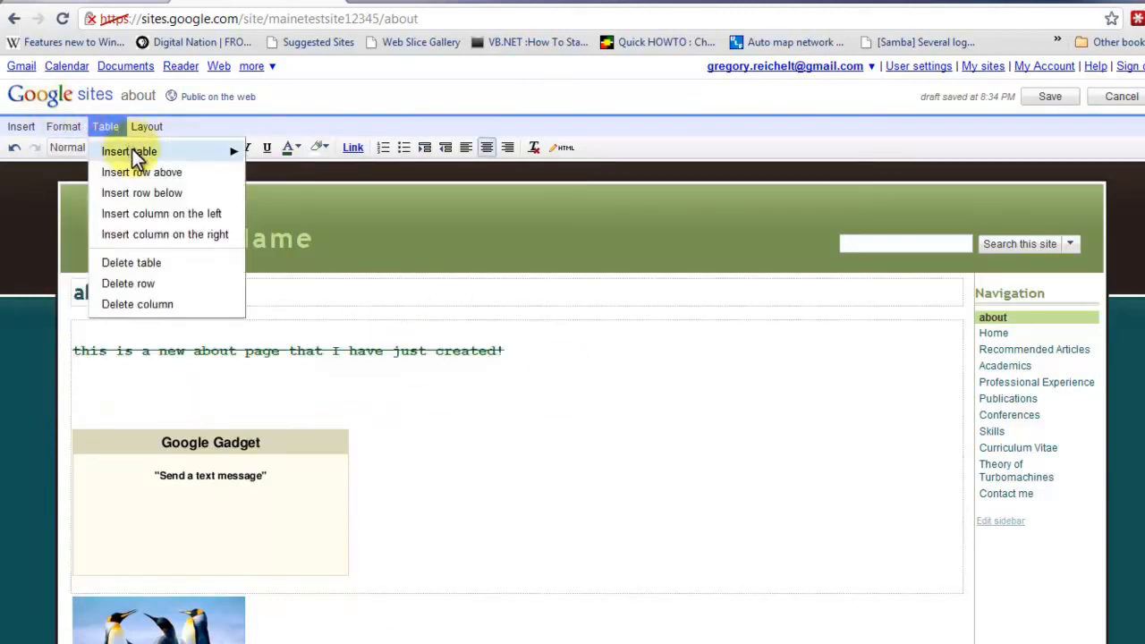
{"action": "mouse_move", "coordinate": [131, 149]}
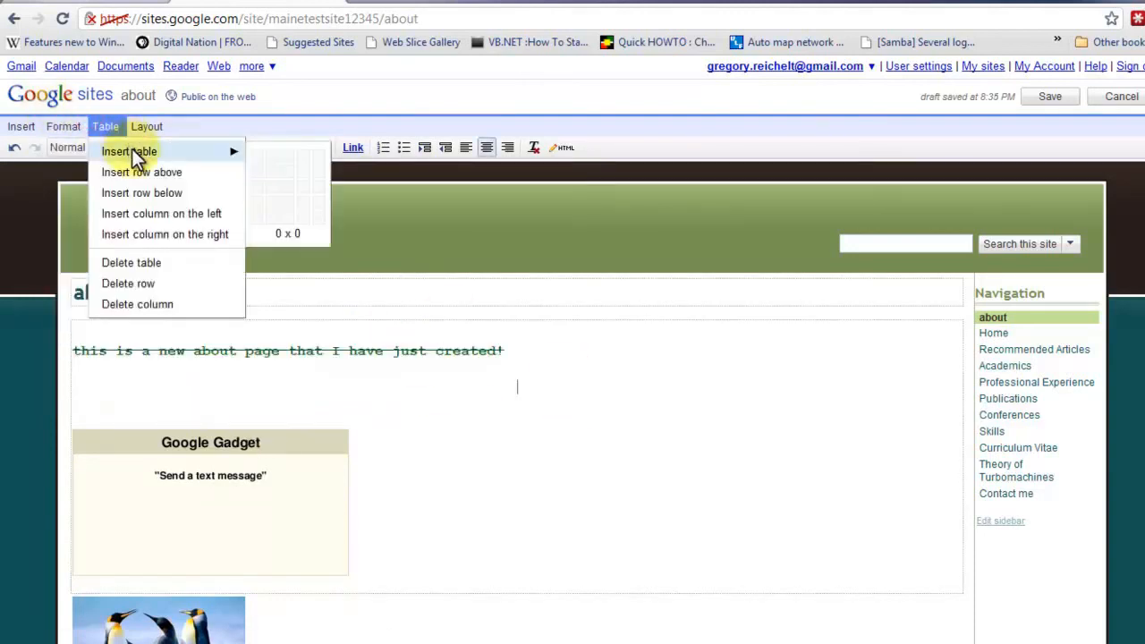
{"action": "left_click", "coordinate": [276, 168]}
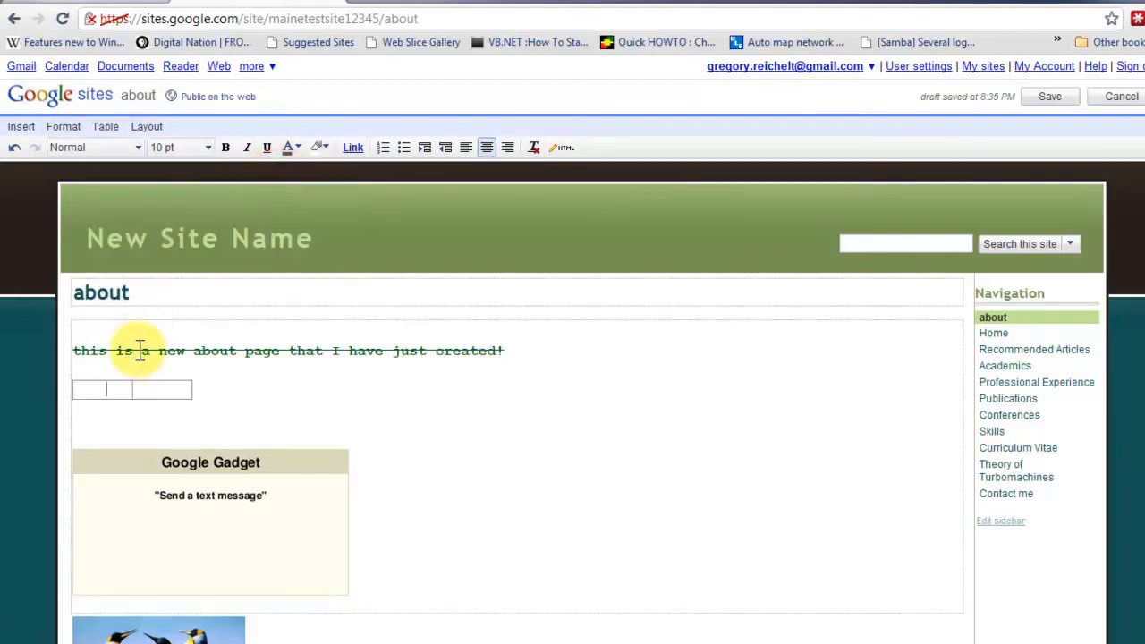
{"action": "type", "text": "tables "}
{"action": "type", "text": "are act"}
{"action": "type", "text": "ually very handy"}
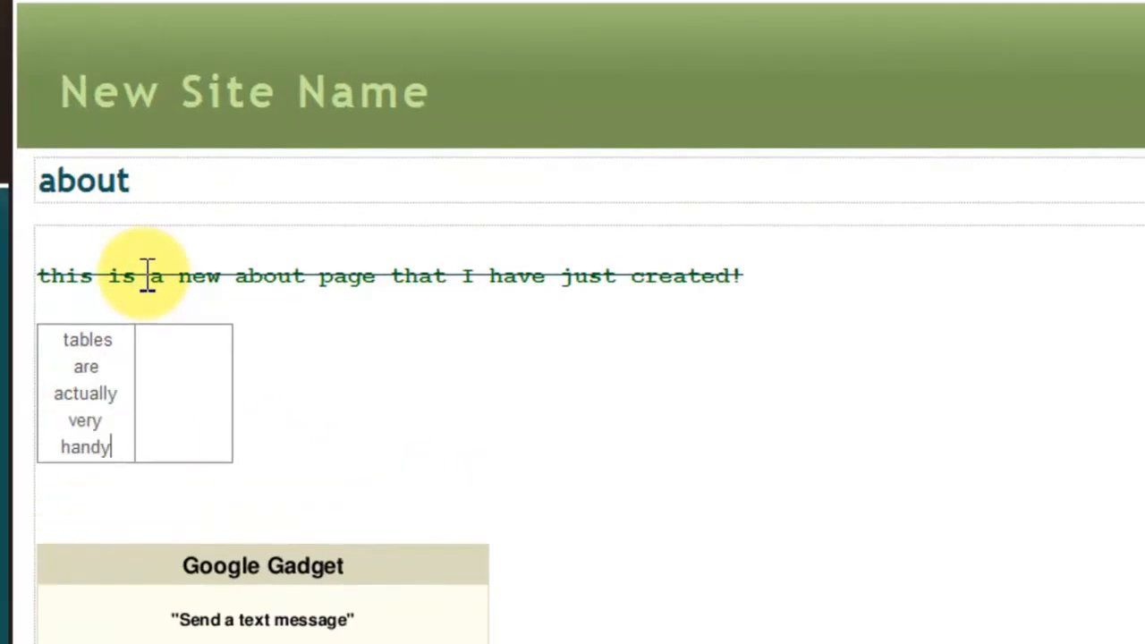
{"action": "type", "text": "!"}
- Move the penguin picture from under the gadget to the blank line just below the table
{"action": "left_click", "coordinate": [608, 617]}
{"action": "scroll", "coordinate": [609, 617], "scroll_direction": "down", "scroll_amount": 3}
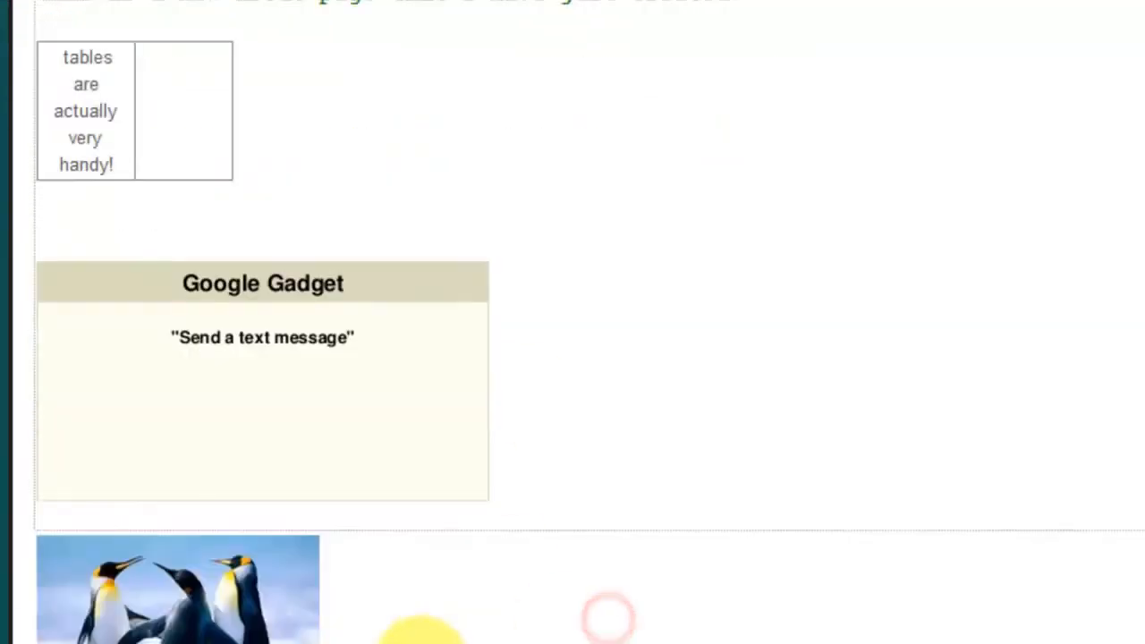
{"action": "left_click_drag", "start_coordinate": [241, 617], "coordinate": [255, 152]}
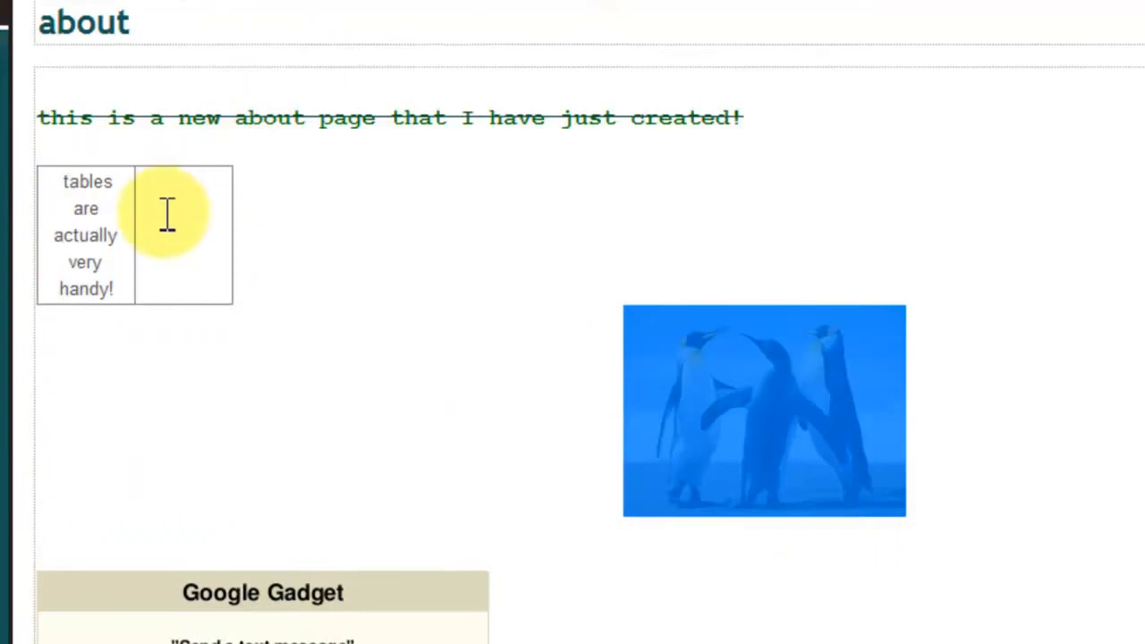
- Insert the uploaded penguin image into the table's empty second cell and set its size to small (S)
{"action": "left_click", "coordinate": [165, 217]}
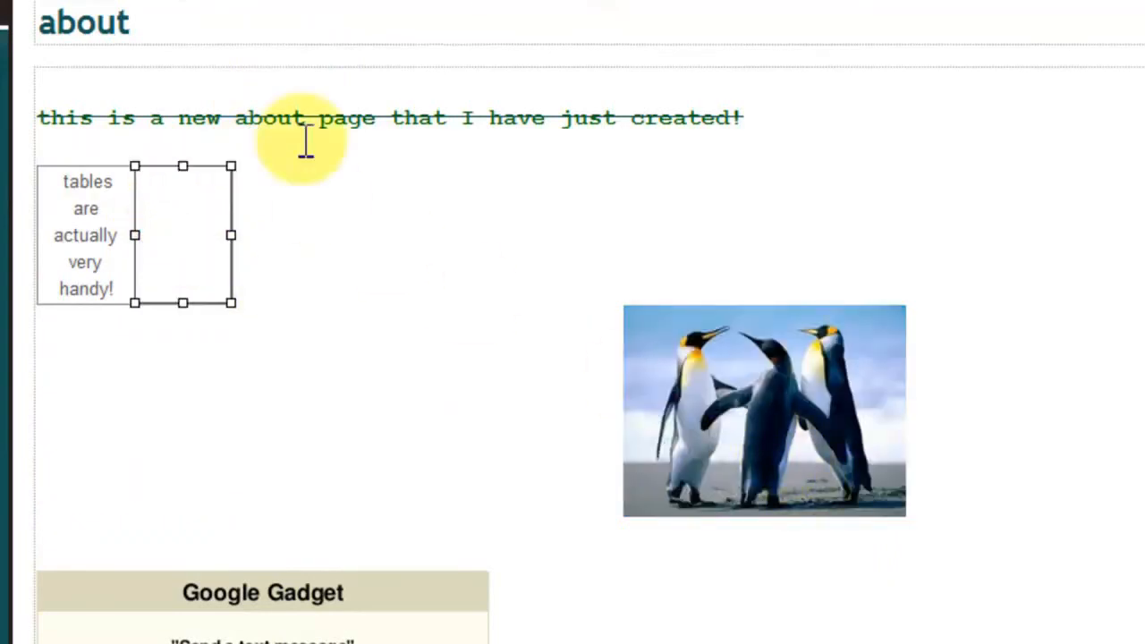
{"action": "left_click", "coordinate": [31, 34]}
{"action": "left_click", "coordinate": [70, 104]}
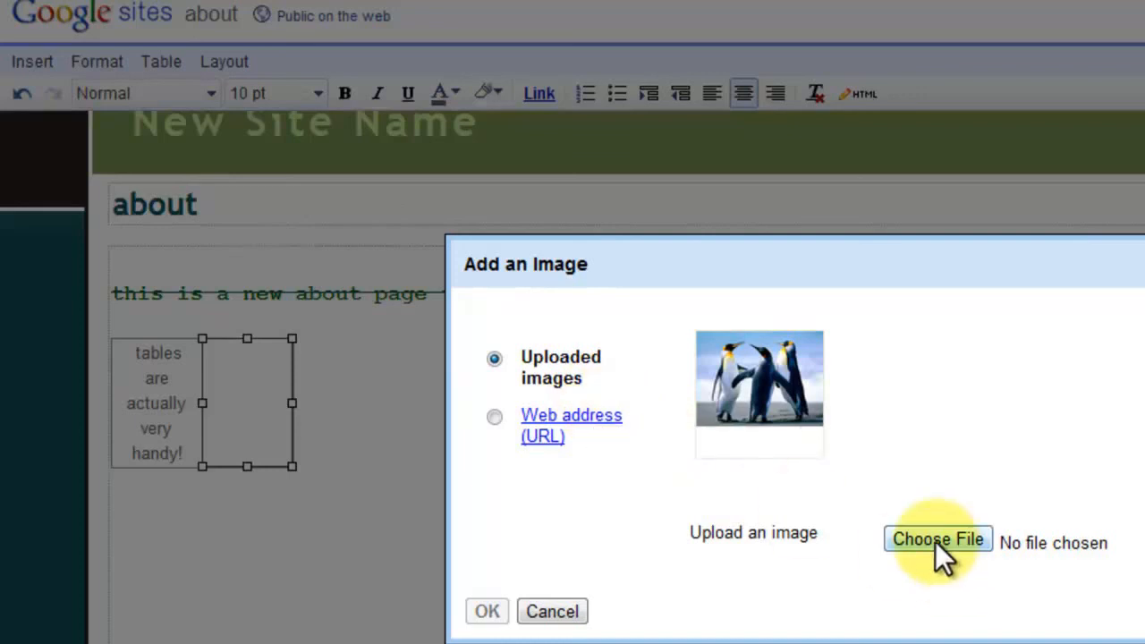
{"action": "left_click", "coordinate": [756, 425]}
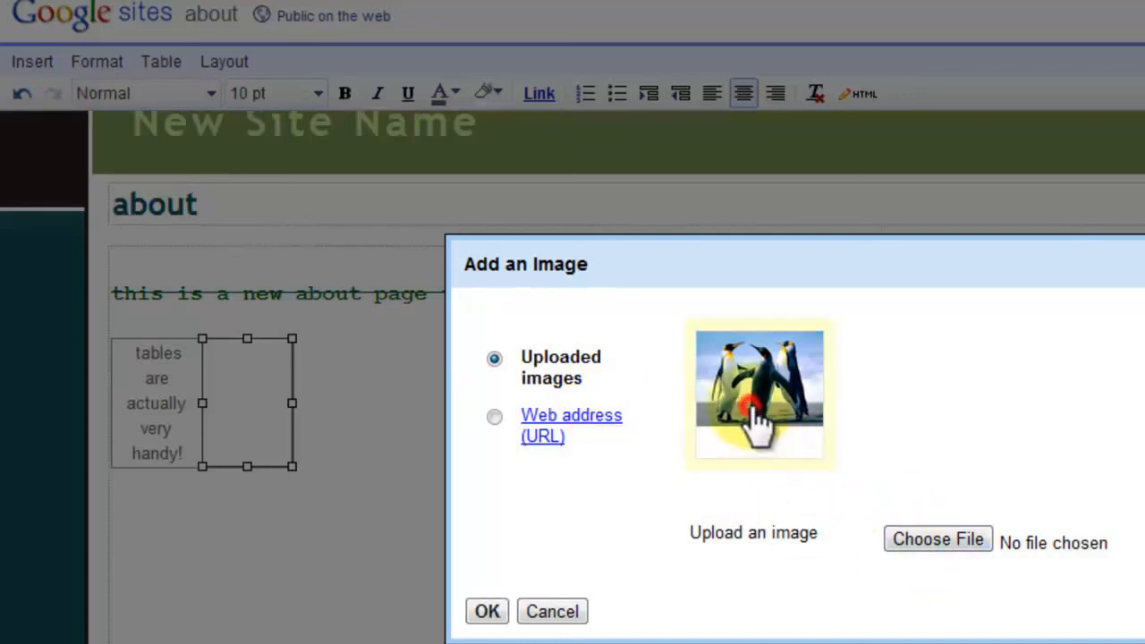
{"action": "left_click", "coordinate": [500, 611]}
{"action": "left_click", "coordinate": [542, 626]}
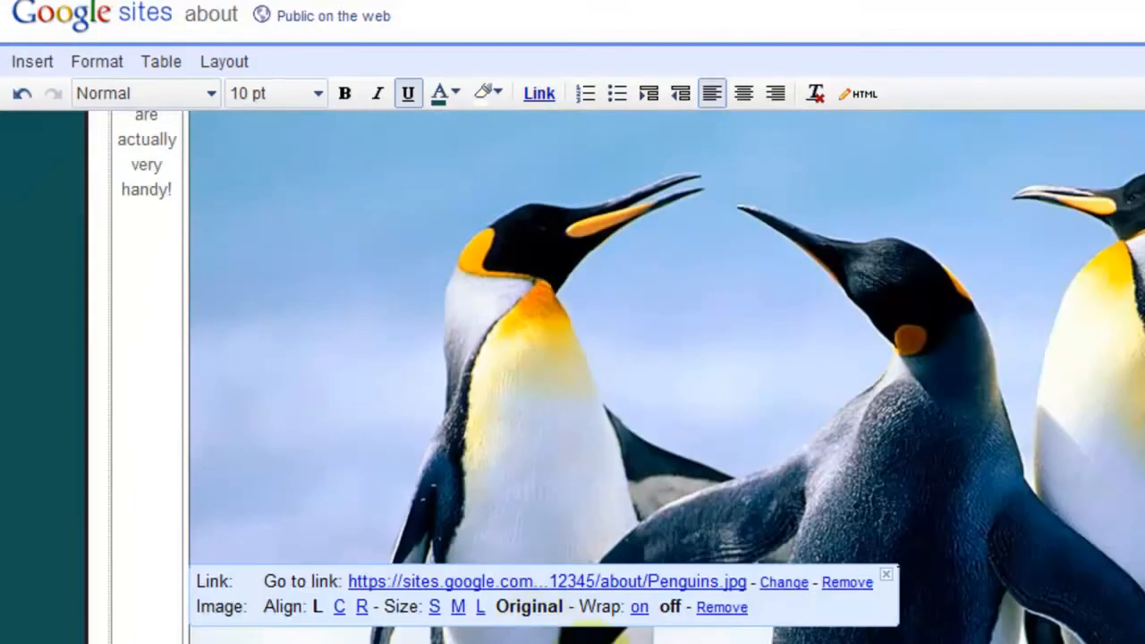
{"action": "left_click", "coordinate": [437, 607]}
{"action": "left_click", "coordinate": [780, 416]}
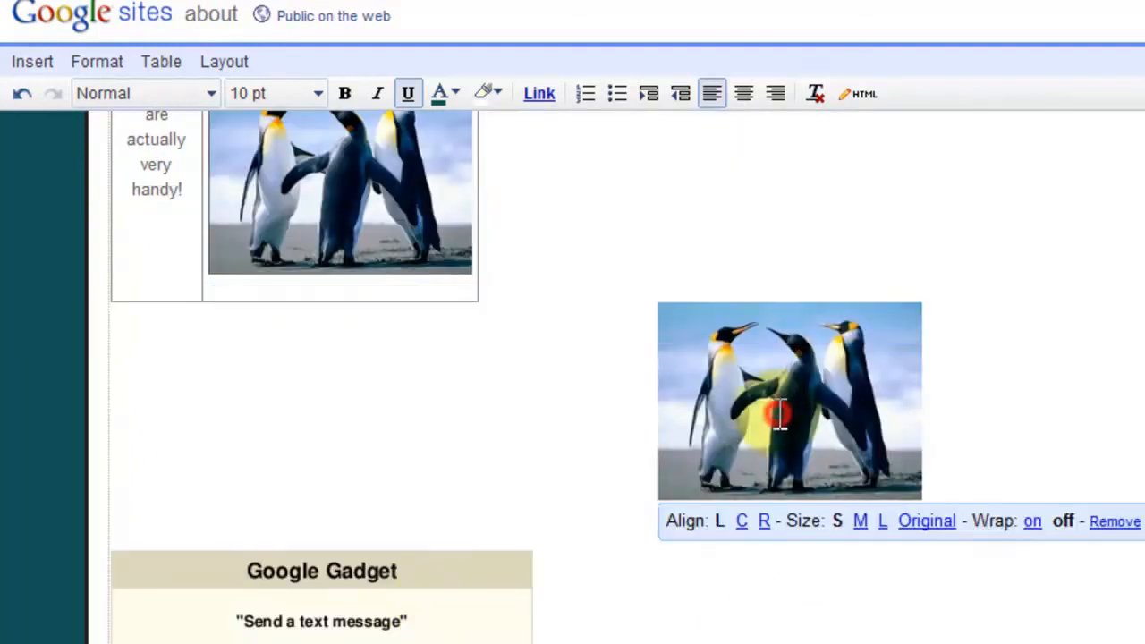
{"action": "key", "text": "Delete"}
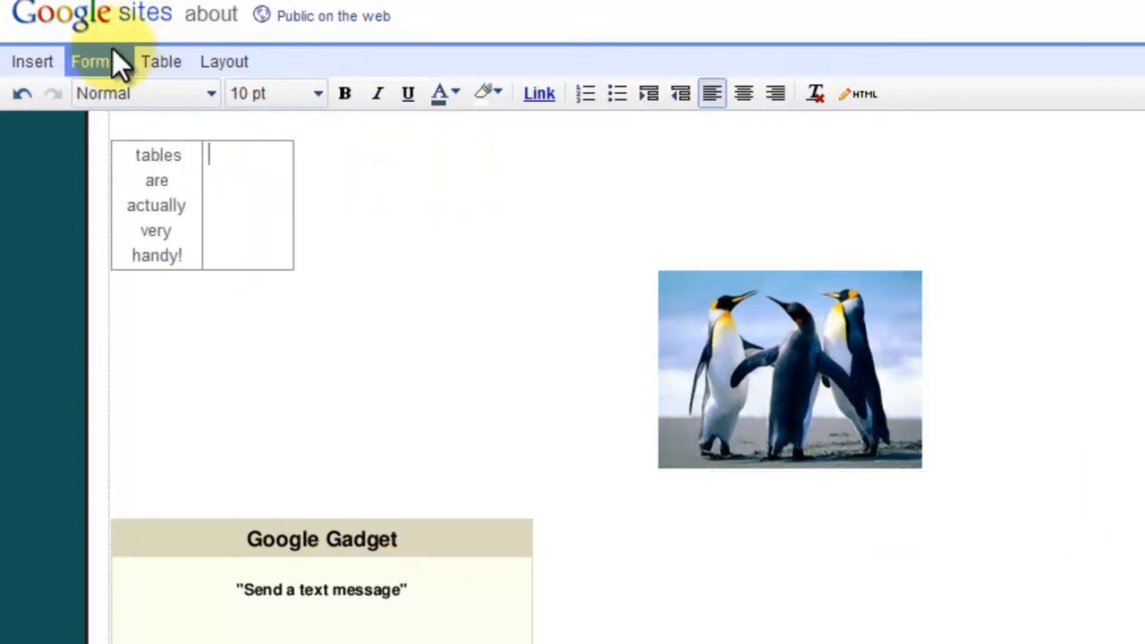
{"action": "key", "text": "ctrl+z"}
- Remove the separate penguin picture between the table and the gadget, keeping the one inside the table
{"action": "left_click", "coordinate": [867, 473]}
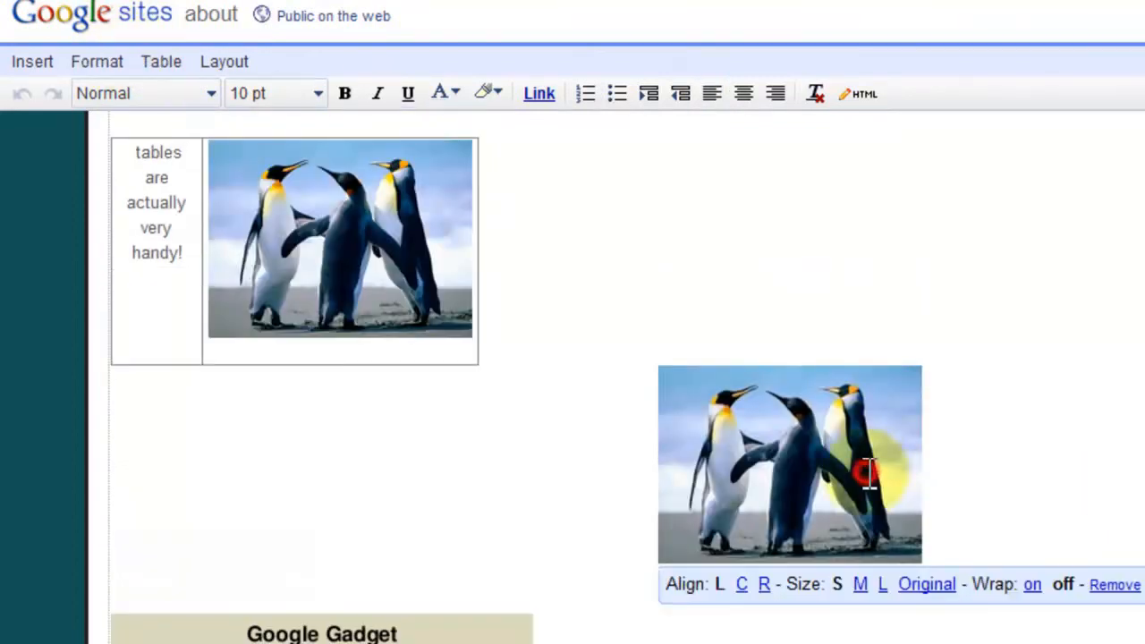
{"action": "left_click", "coordinate": [1108, 586]}
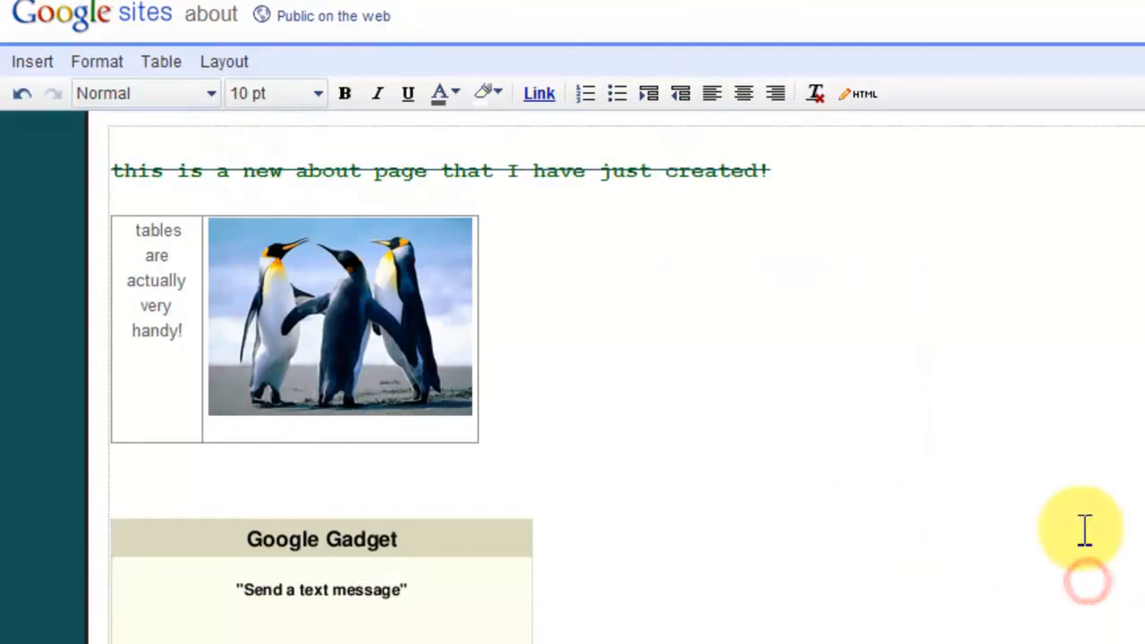
{"action": "scroll", "coordinate": [1077, 554], "scroll_direction": "up", "scroll_amount": 5}
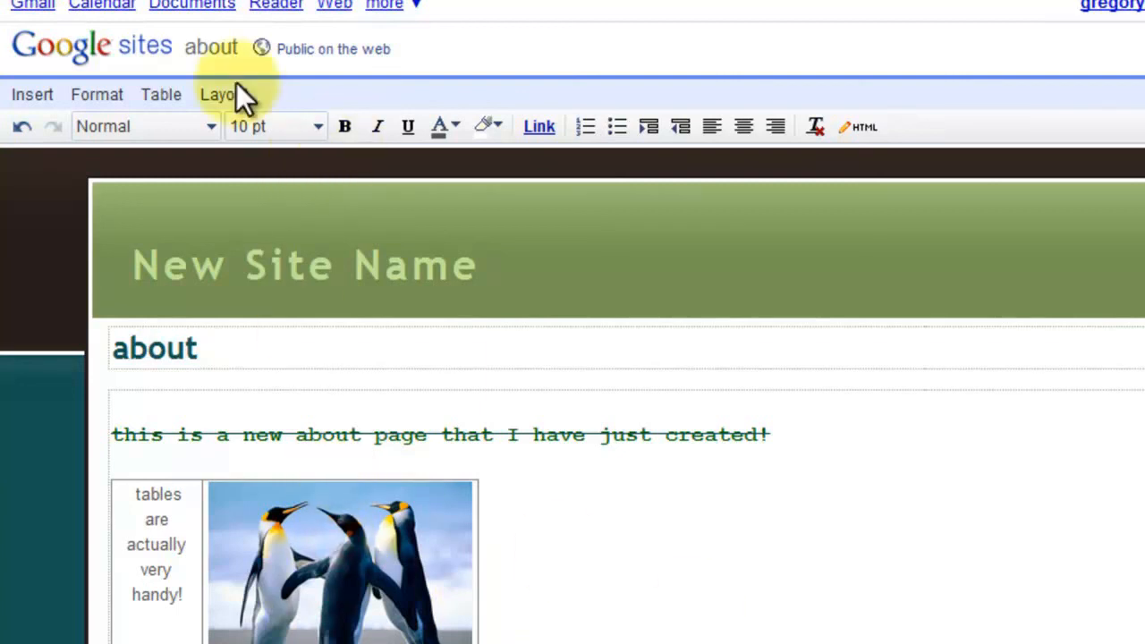
{"action": "left_click", "coordinate": [158, 97]}
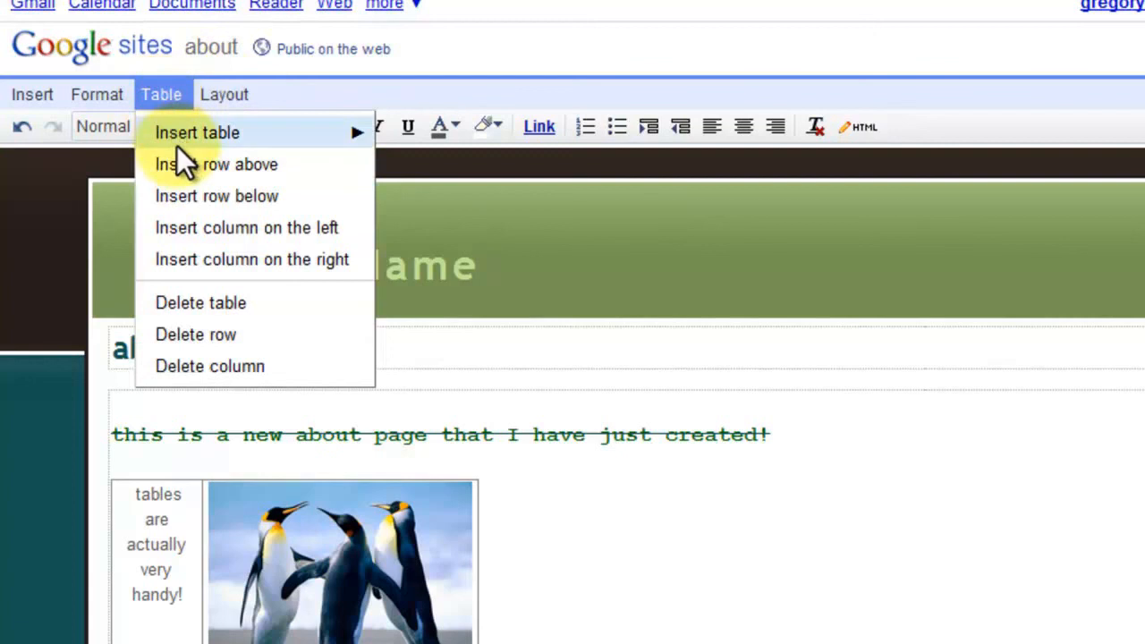
{"action": "mouse_move", "coordinate": [177, 146]}
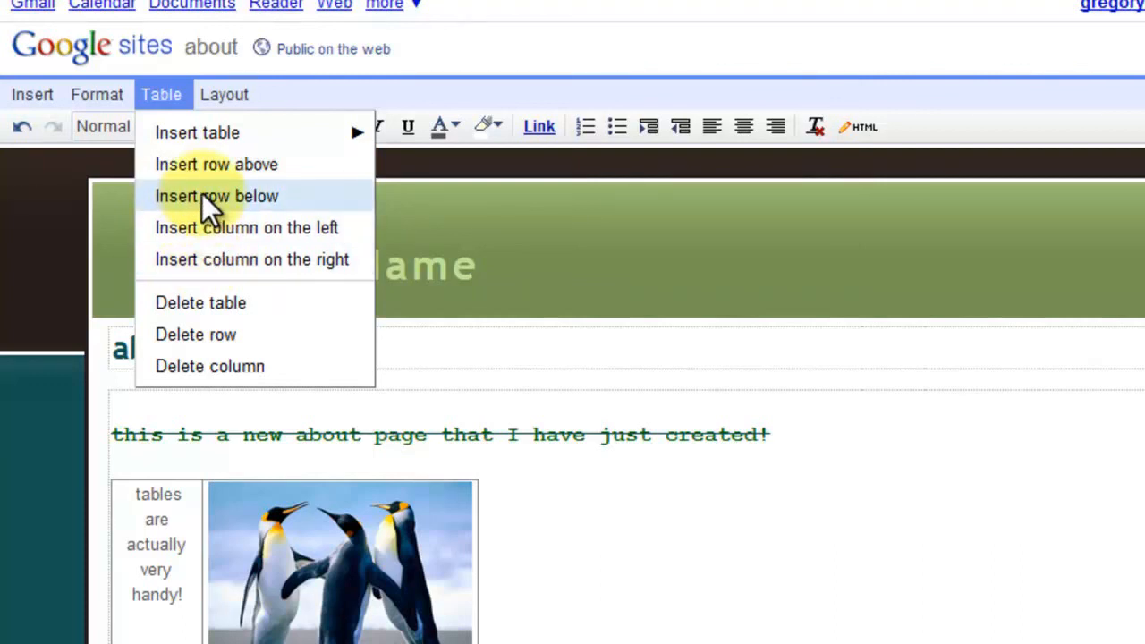
{"action": "left_click", "coordinate": [251, 182]}
{"action": "left_click", "coordinate": [553, 573]}
{"action": "left_click", "coordinate": [251, 621]}
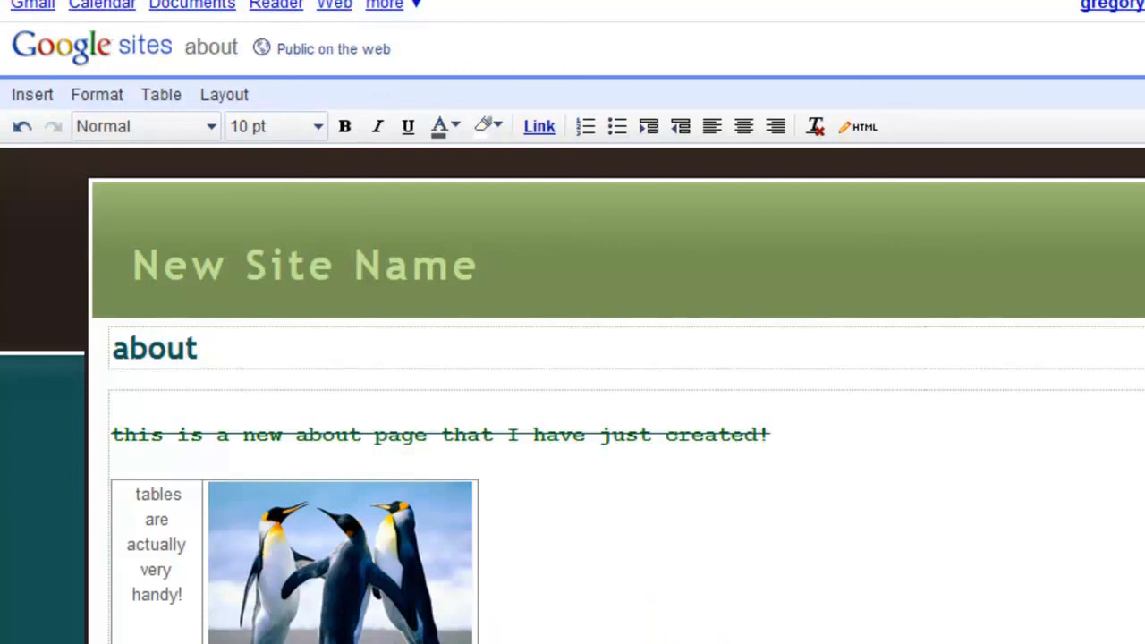
- Apply the Two column (simple) layout and enter "Now I can type on this site as well!" in the second column
{"action": "left_click", "coordinate": [162, 94]}
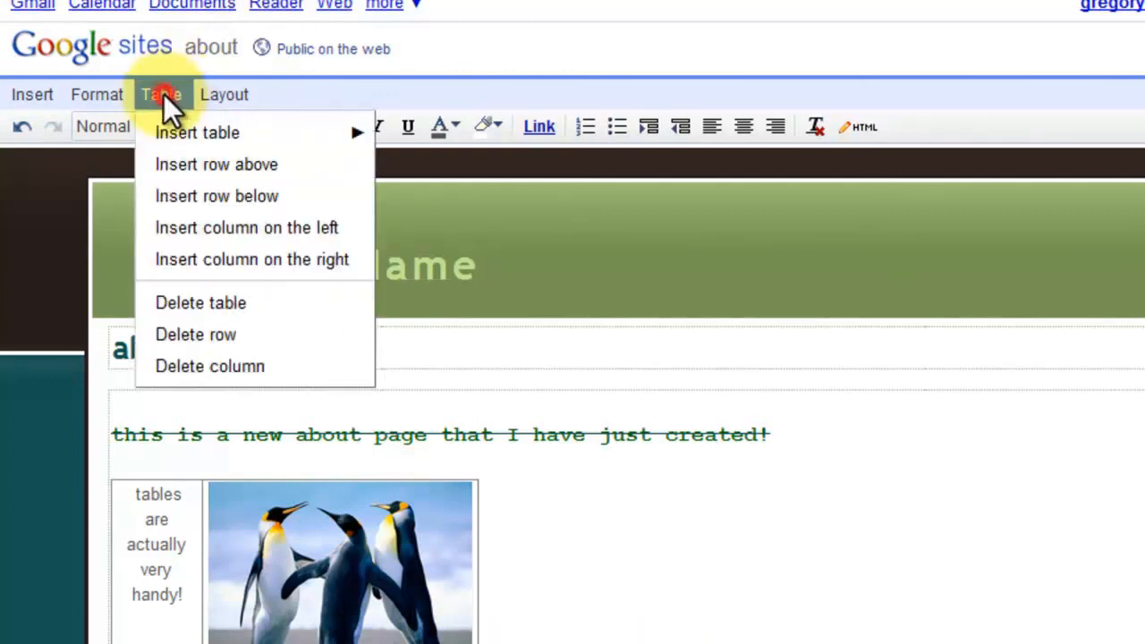
{"action": "mouse_move", "coordinate": [214, 95]}
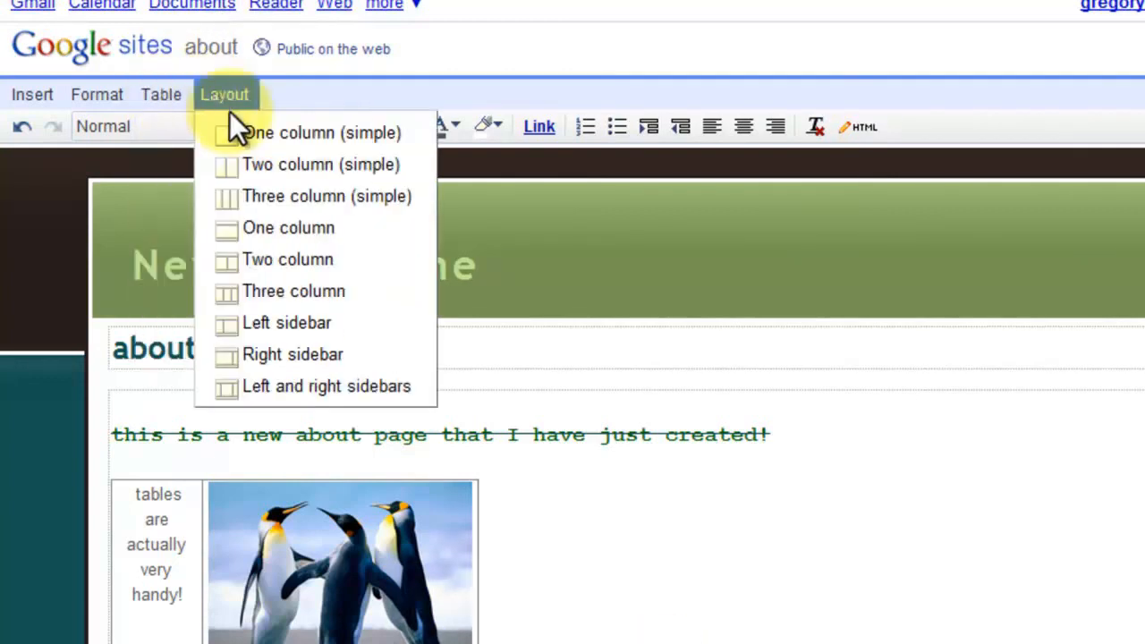
{"action": "left_click", "coordinate": [284, 172]}
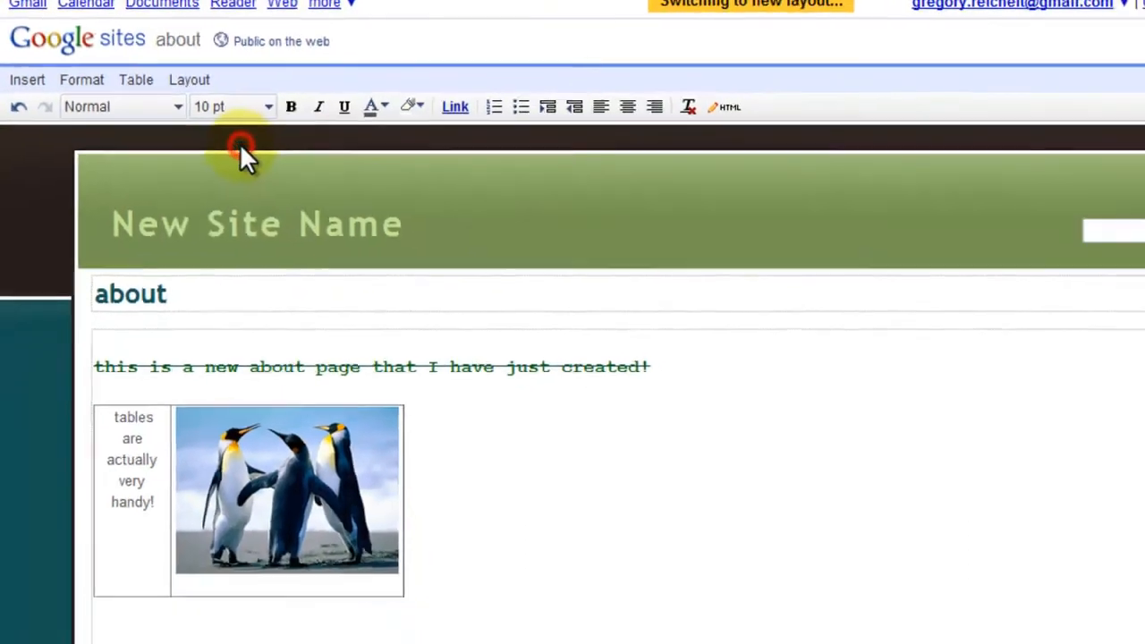
{"action": "left_click", "coordinate": [691, 463]}
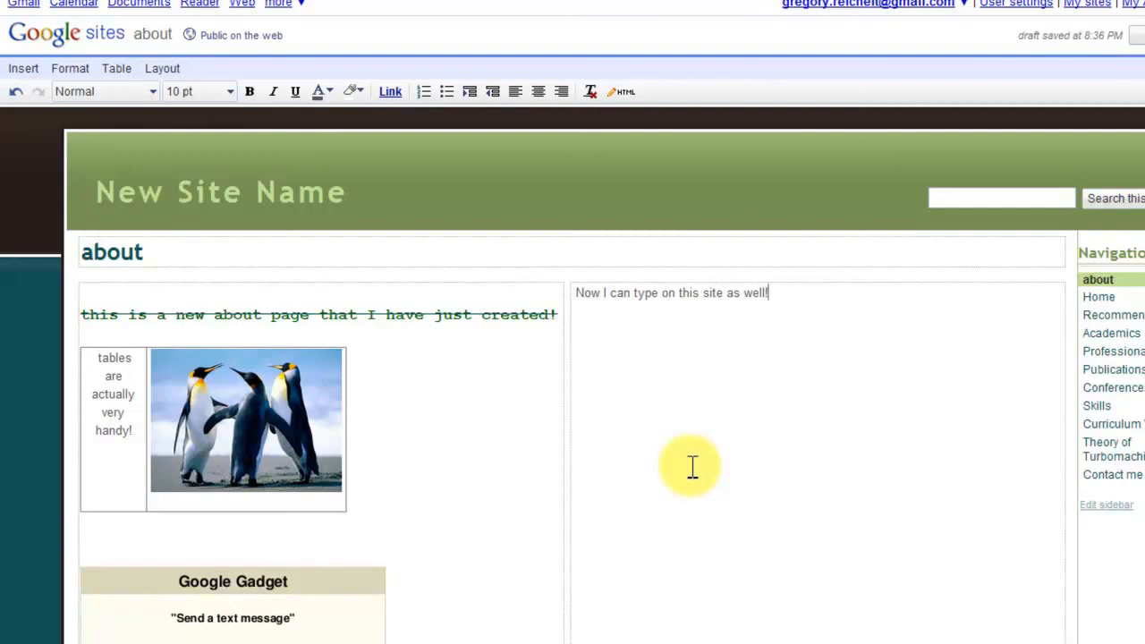
- Change the layout to Left and right sidebars and enter "I can also create a sub header up here if I want to!" in the header area
{"action": "left_click", "coordinate": [171, 72]}
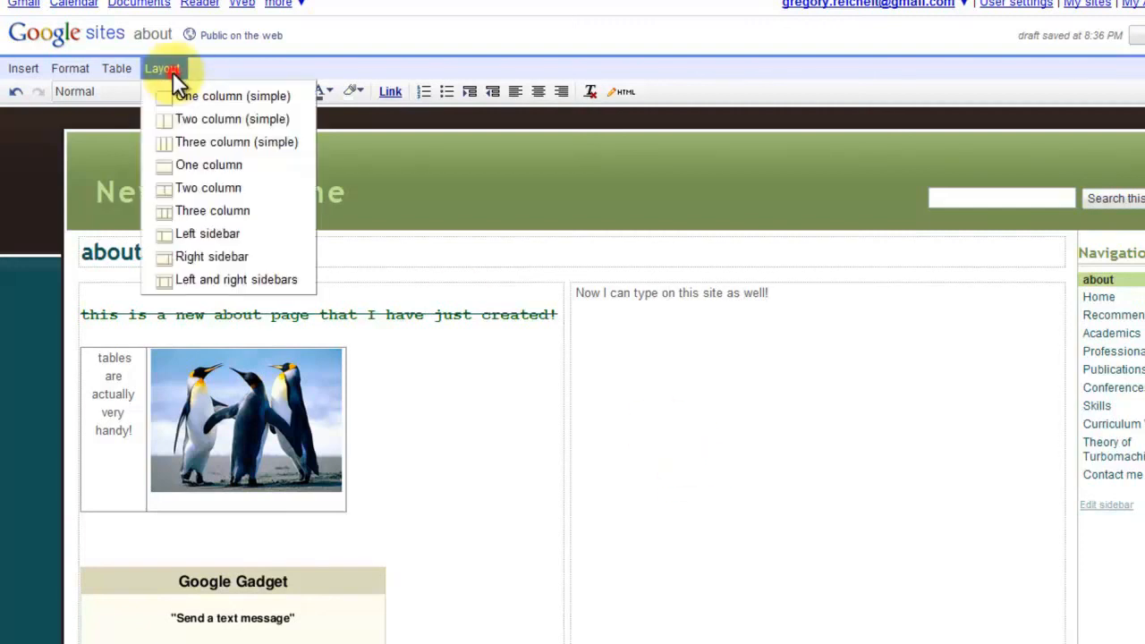
{"action": "left_click", "coordinate": [204, 287]}
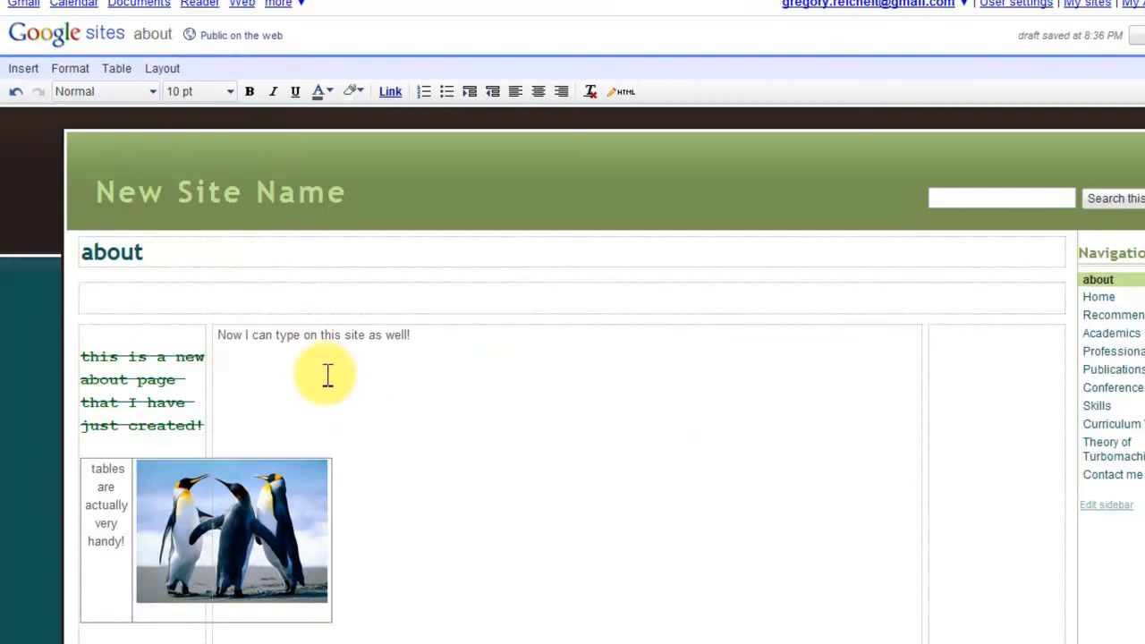
{"action": "type", "text": "I can also create a sub header up here if I want to!"}
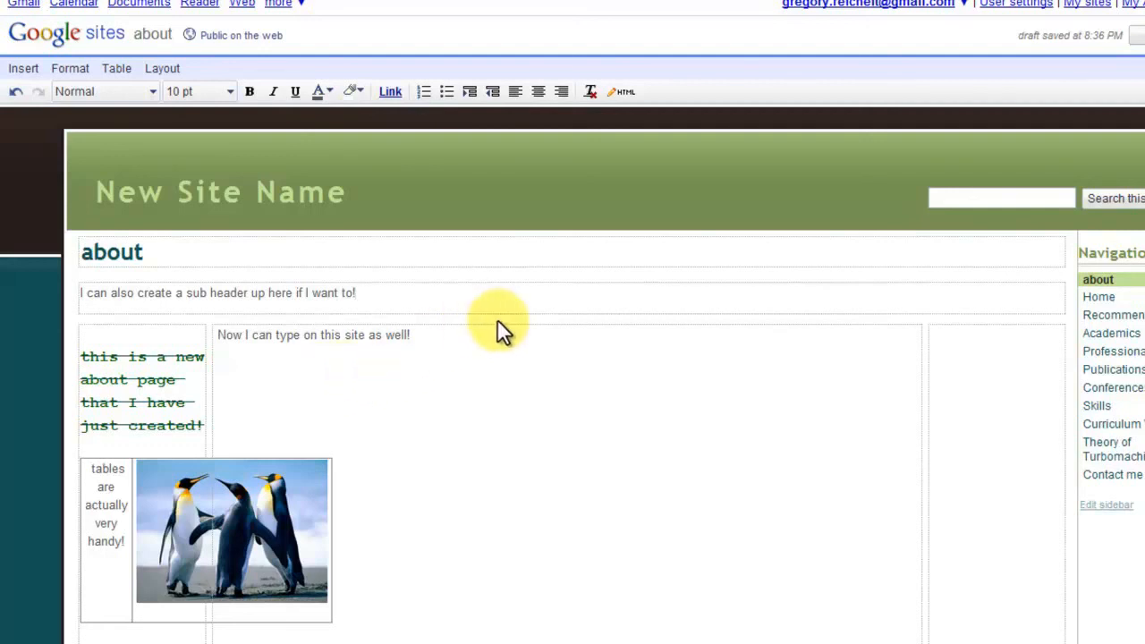
- Replace the header area's HTML source with "This is where you could ender <HTML> <CODE> If you wanted!" and update it
{"action": "left_click", "coordinate": [622, 94]}
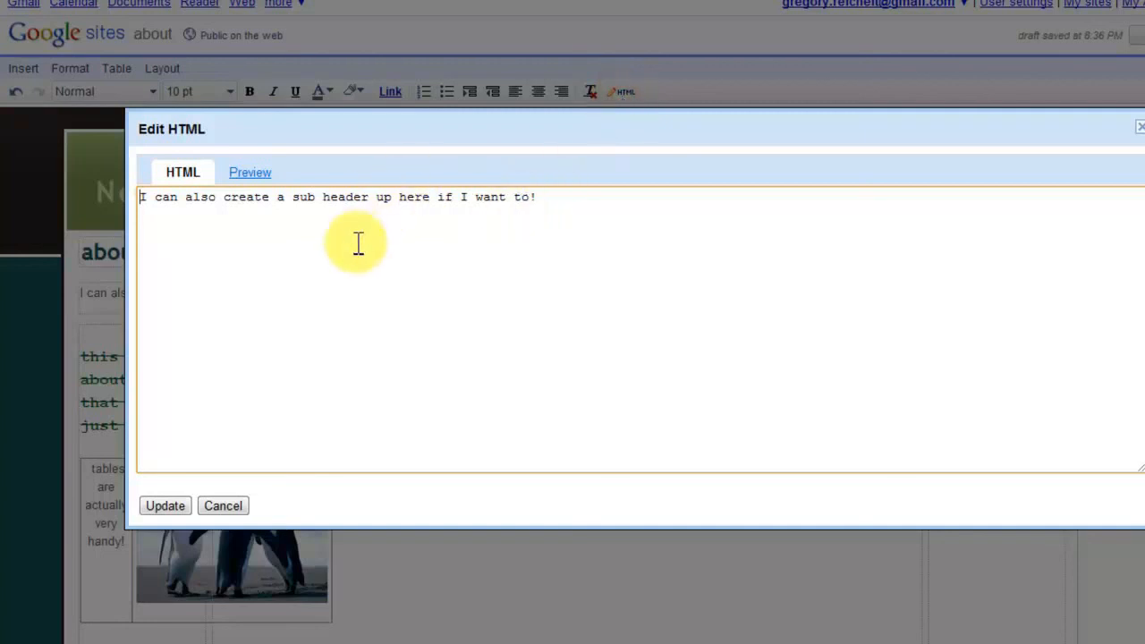
{"action": "left_click_drag", "start_coordinate": [560, 200], "coordinate": [255, 167]}
{"action": "type", "text": "This is there"}
{"action": "key", "text": "BackSpace"}
{"action": "key", "text": "BackSpace"}
{"action": "key", "text": "BackSpace"}
{"action": "key", "text": "BackSpace"}
{"action": "key", "text": "BackSpace"}
{"action": "type", "text": "where y"}
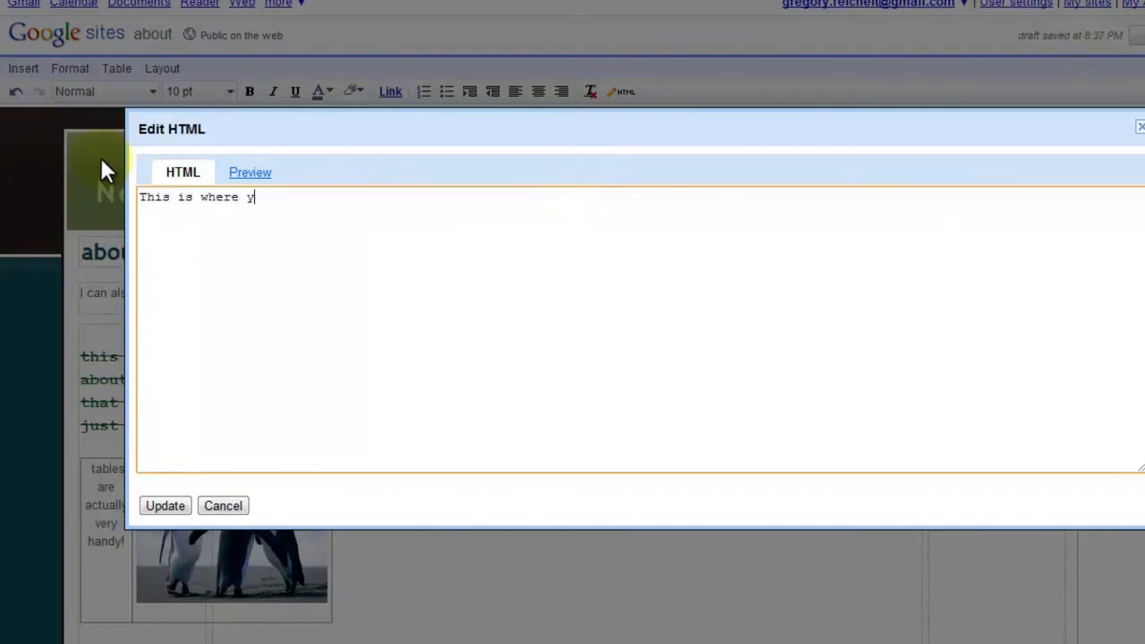
{"action": "type", "text": "ou could ender "}
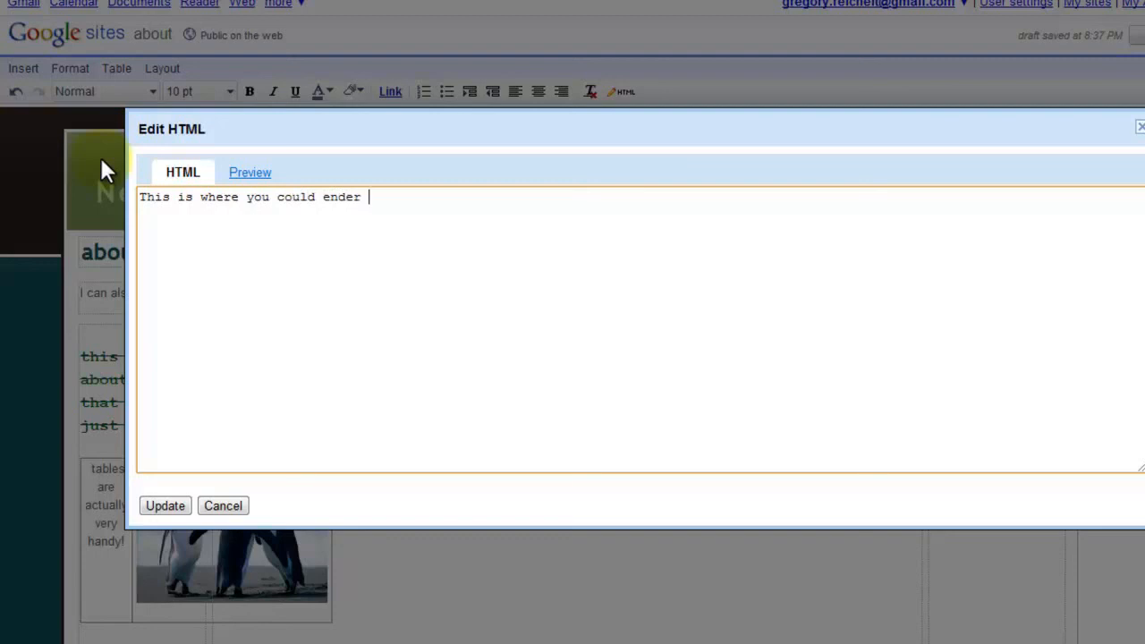
{"action": "type", "text": "<HTML"}
{"action": "type", "text": "> <CODE>  If you w"}
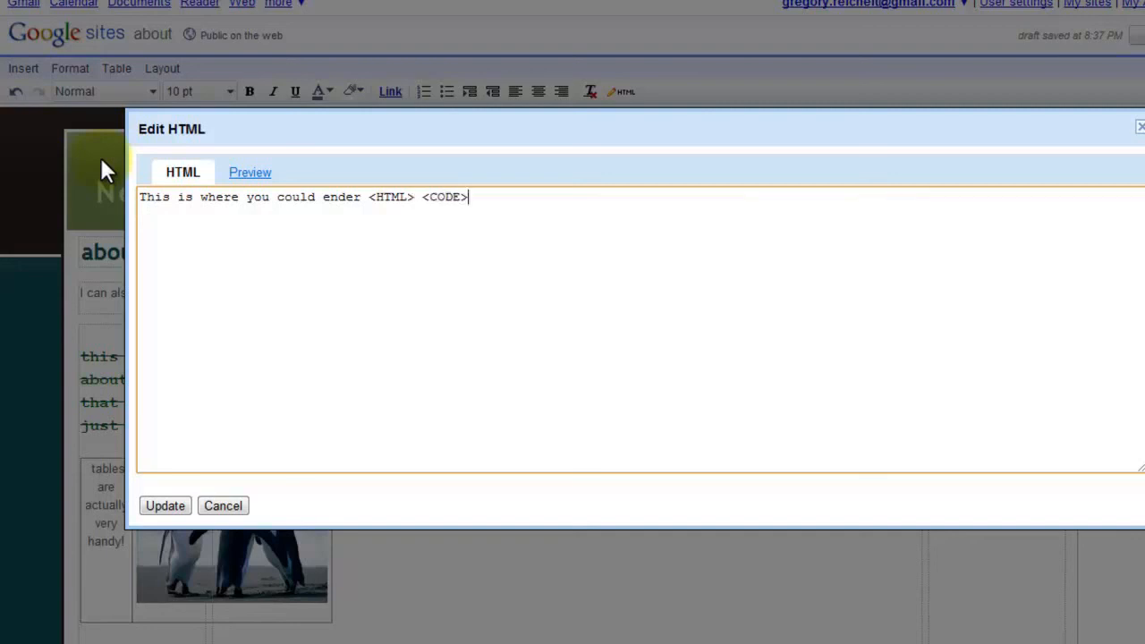
{"action": "type", "text": "anted!"}
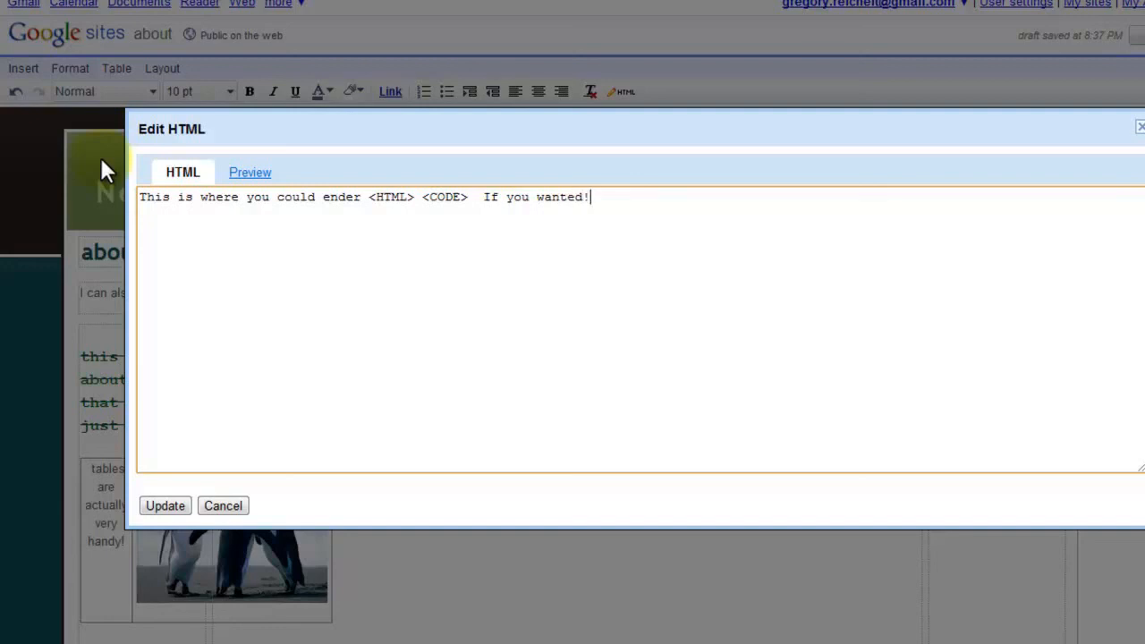
{"action": "left_click", "coordinate": [167, 508]}
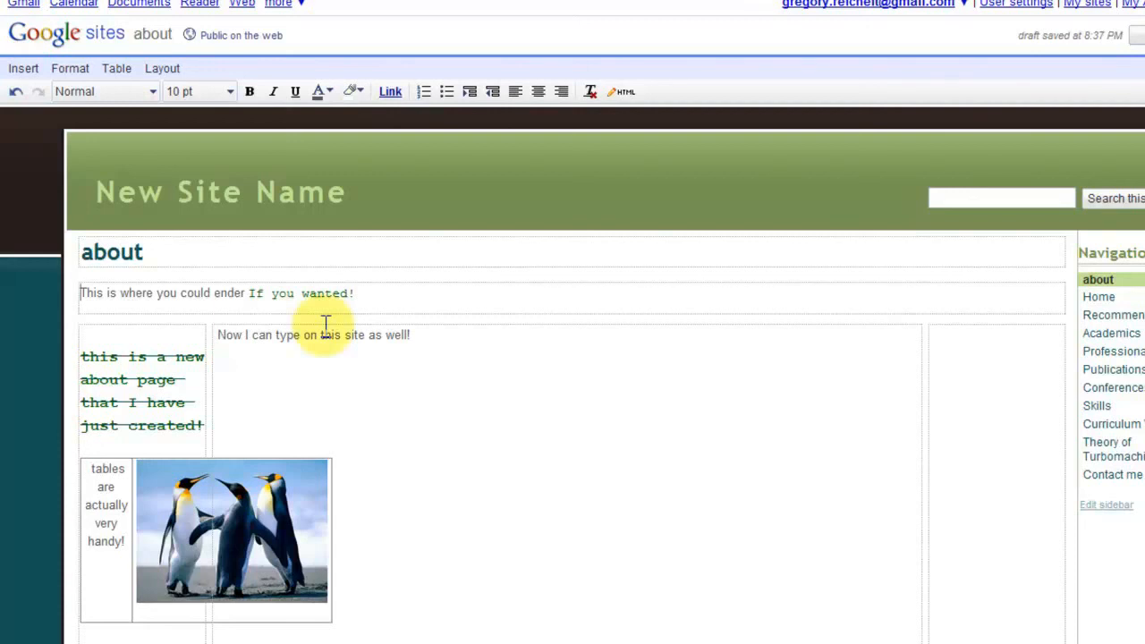
- Save the about page and open its revision history
{"action": "scroll", "coordinate": [507, 409], "scroll_direction": "down", "scroll_amount": 2}
{"action": "scroll", "coordinate": [507, 409], "scroll_direction": "up", "scroll_amount": 2}
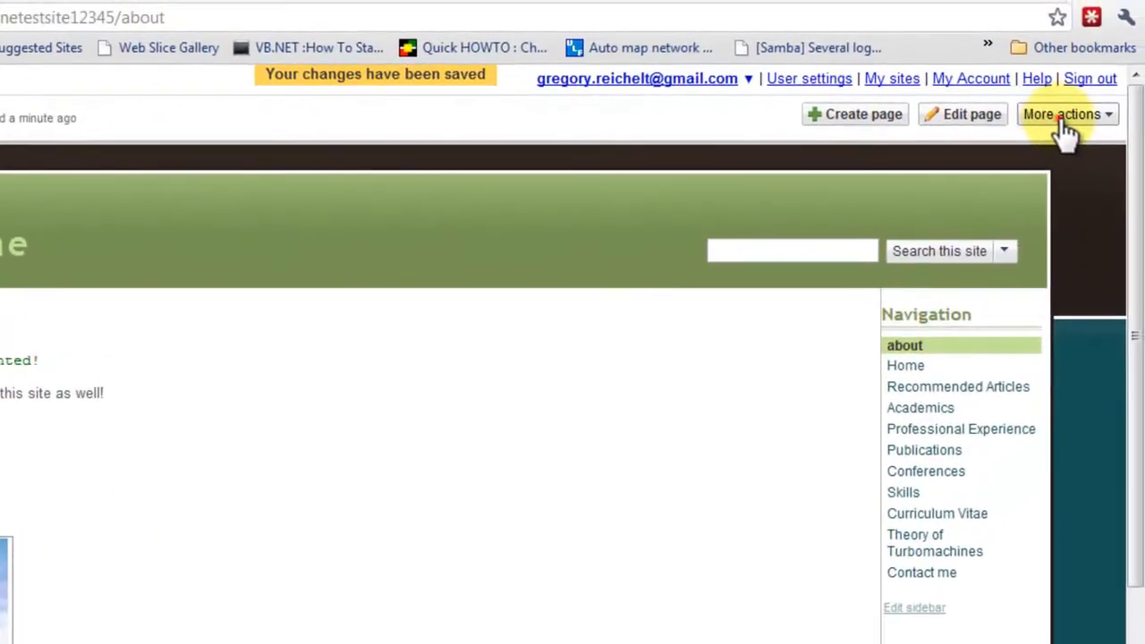
{"action": "left_click", "coordinate": [1136, 85]}
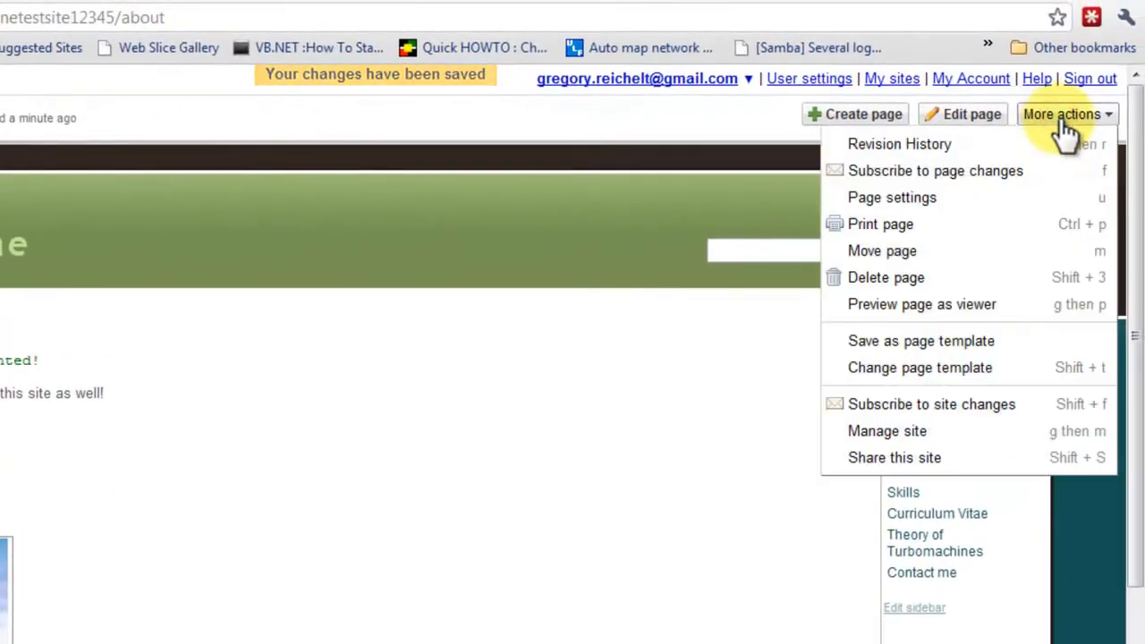
{"action": "left_click", "coordinate": [1035, 145]}
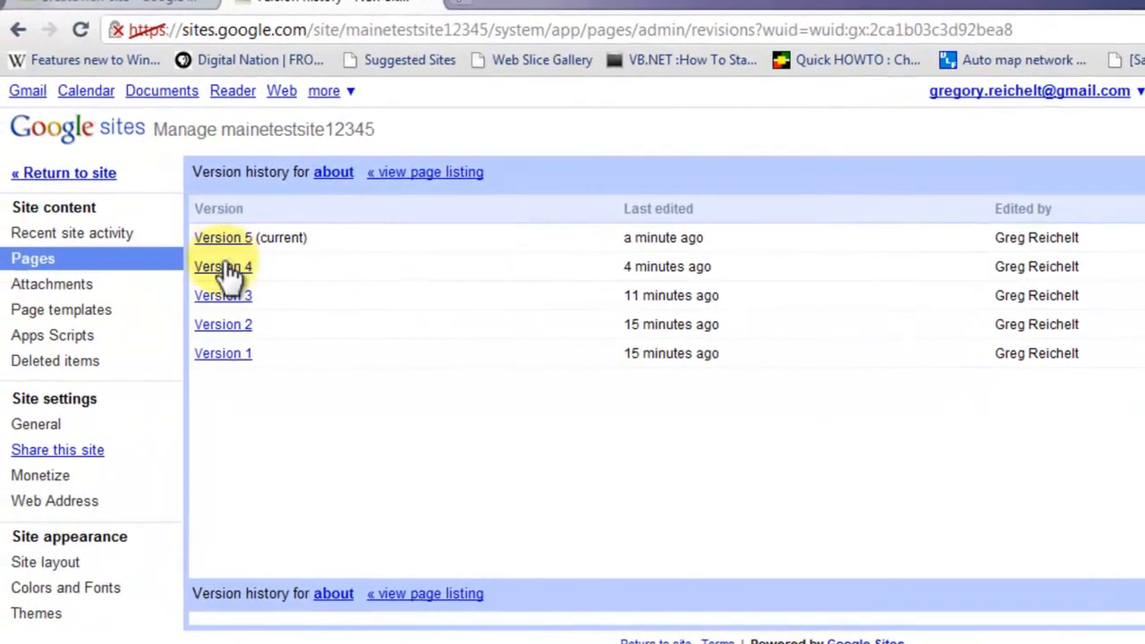
- View versions 4, 2 and 1 of the about page in the version history
{"action": "left_click", "coordinate": [215, 270]}
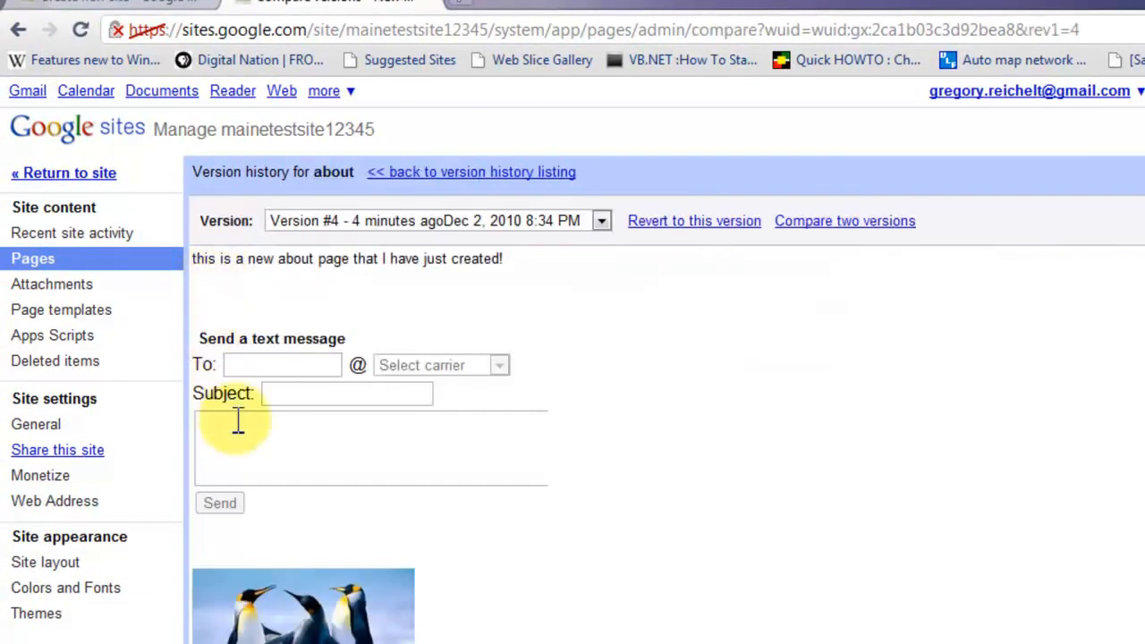
{"action": "left_click", "coordinate": [415, 227]}
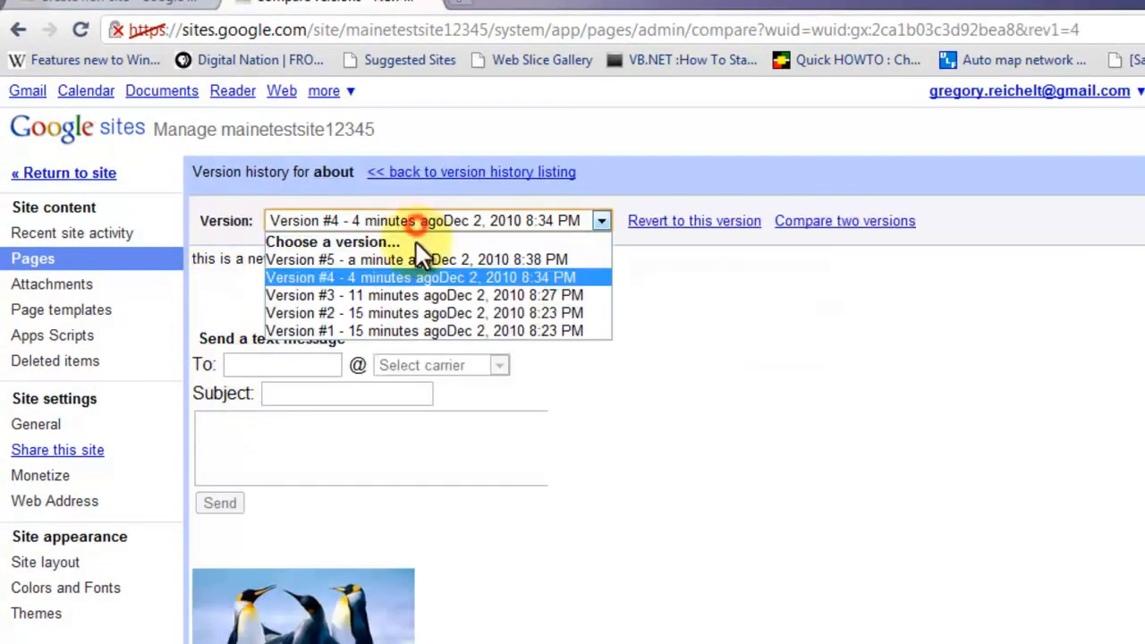
{"action": "left_click", "coordinate": [402, 311]}
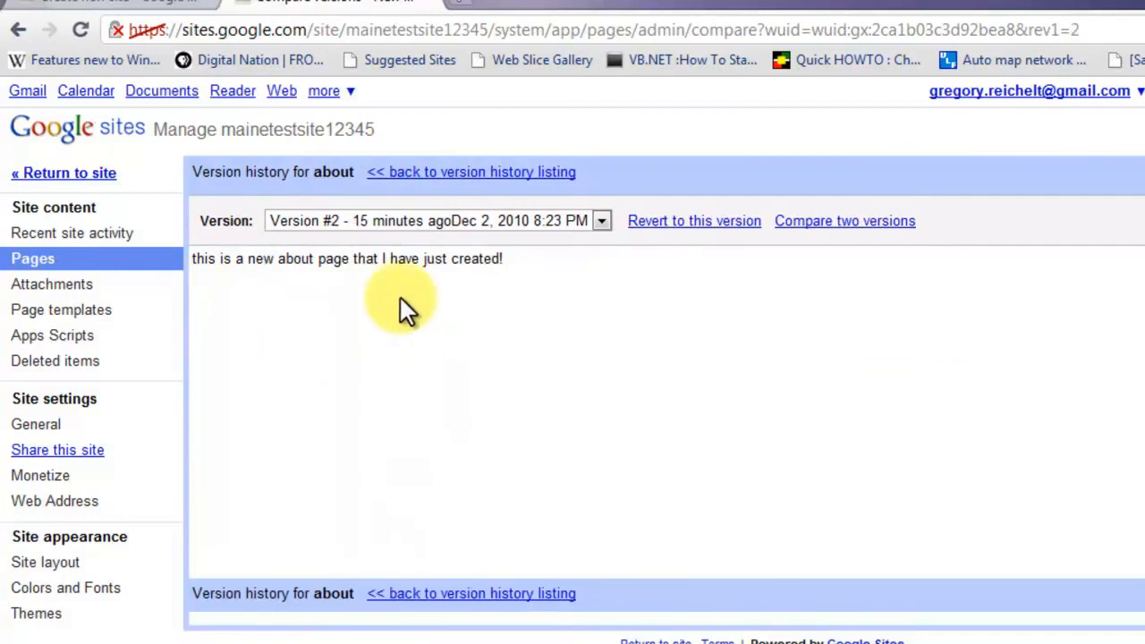
{"action": "left_click", "coordinate": [394, 223]}
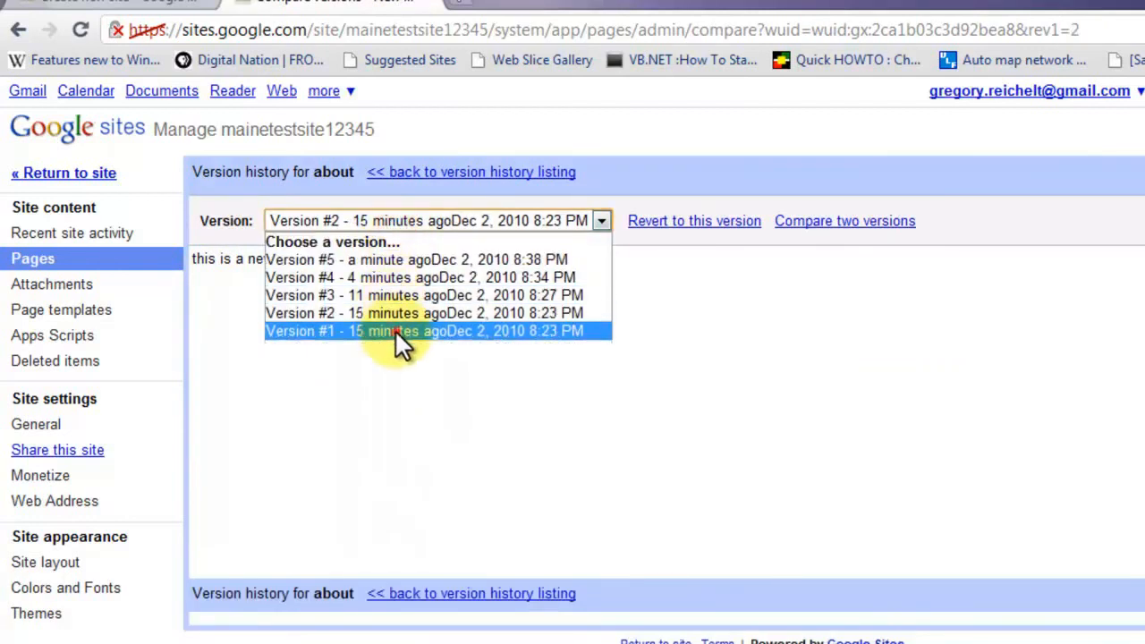
{"action": "left_click", "coordinate": [394, 330]}
- Select version 2 of the about page and compare it with version 5
{"action": "left_click", "coordinate": [410, 220]}
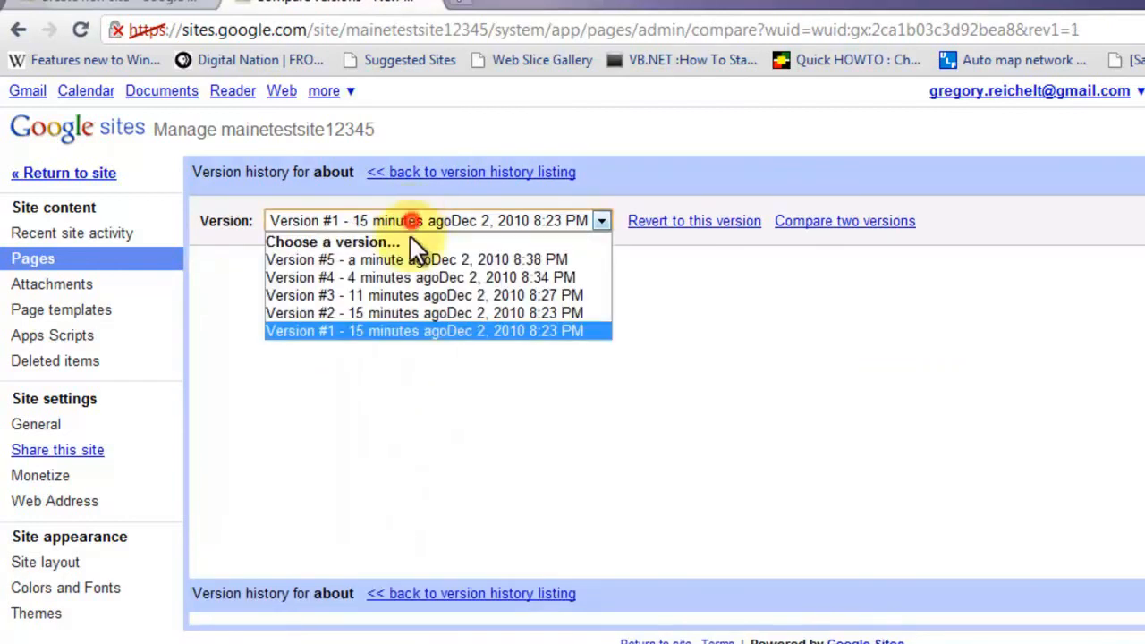
{"action": "left_click", "coordinate": [405, 312]}
{"action": "left_click", "coordinate": [663, 221]}
{"action": "left_click", "coordinate": [823, 233]}
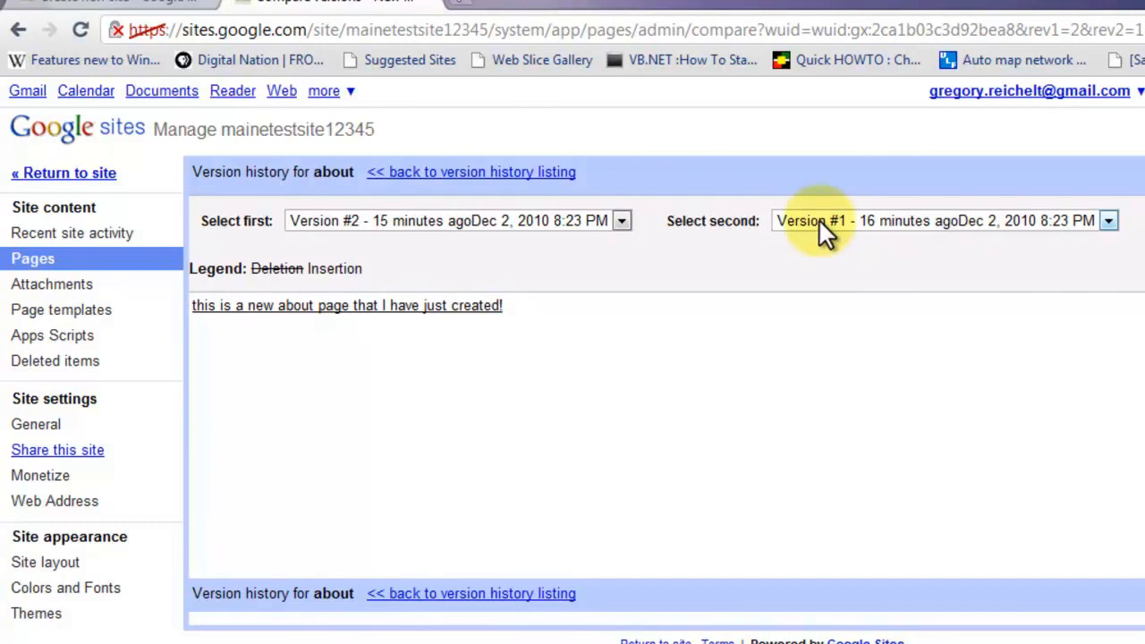
{"action": "left_click", "coordinate": [819, 221]}
{"action": "left_click", "coordinate": [831, 259]}
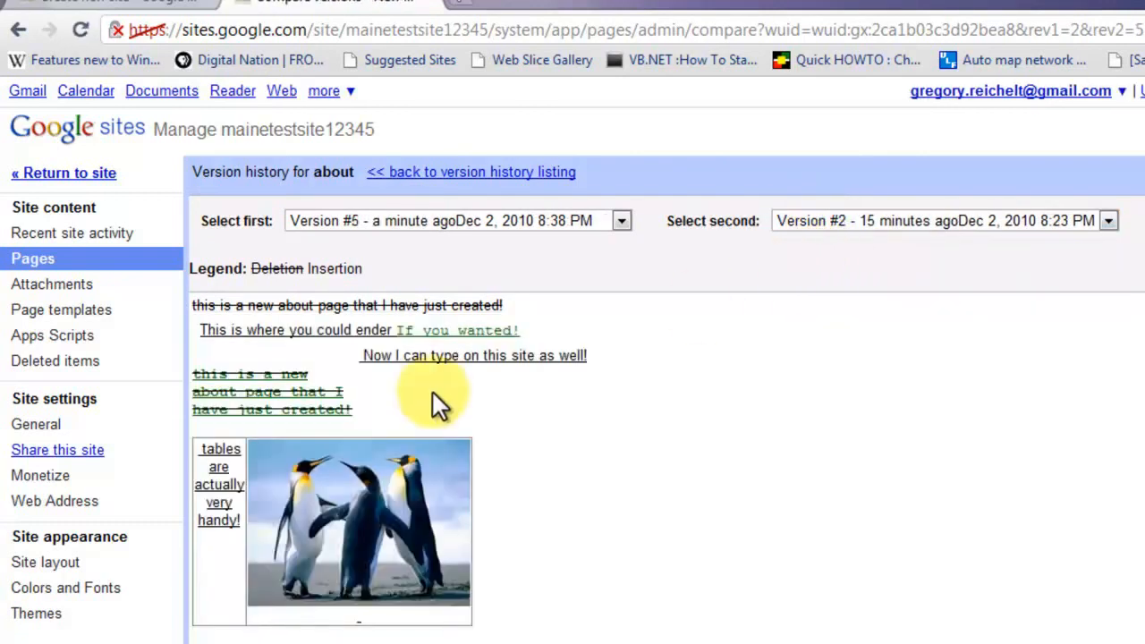
- Review the differences between versions 5 and 2 of the about page, and revert the page to version 1
{"action": "scroll", "coordinate": [433, 393], "scroll_direction": "down", "scroll_amount": 3}
{"action": "scroll", "coordinate": [419, 401], "scroll_direction": "up", "scroll_amount": 3}
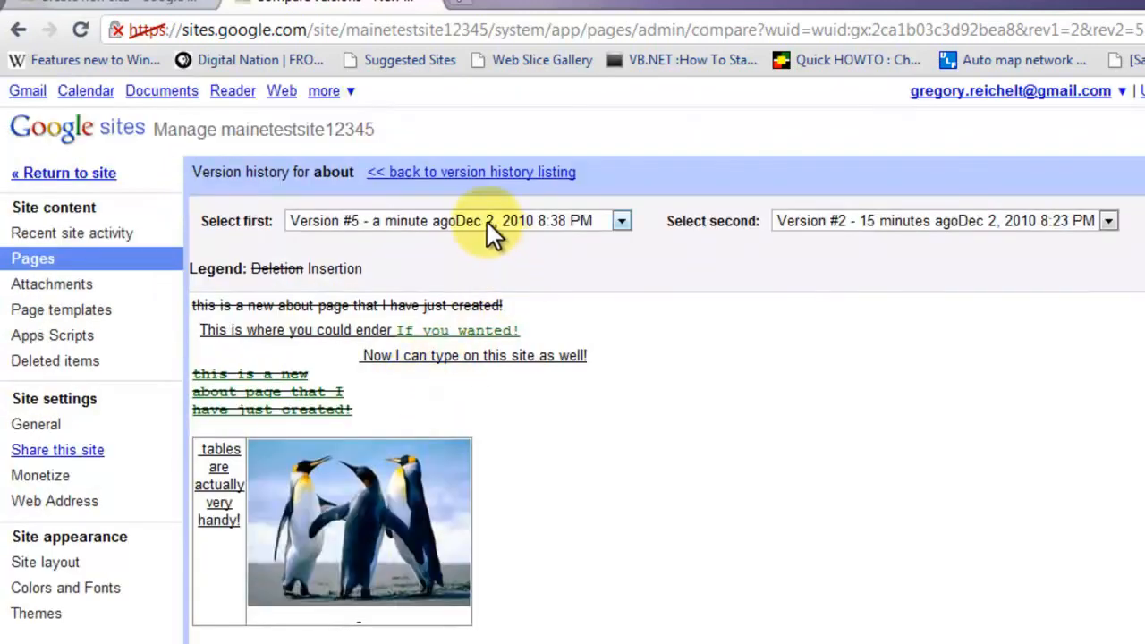
{"action": "scroll", "coordinate": [486, 231], "scroll_direction": "down", "scroll_amount": 3}
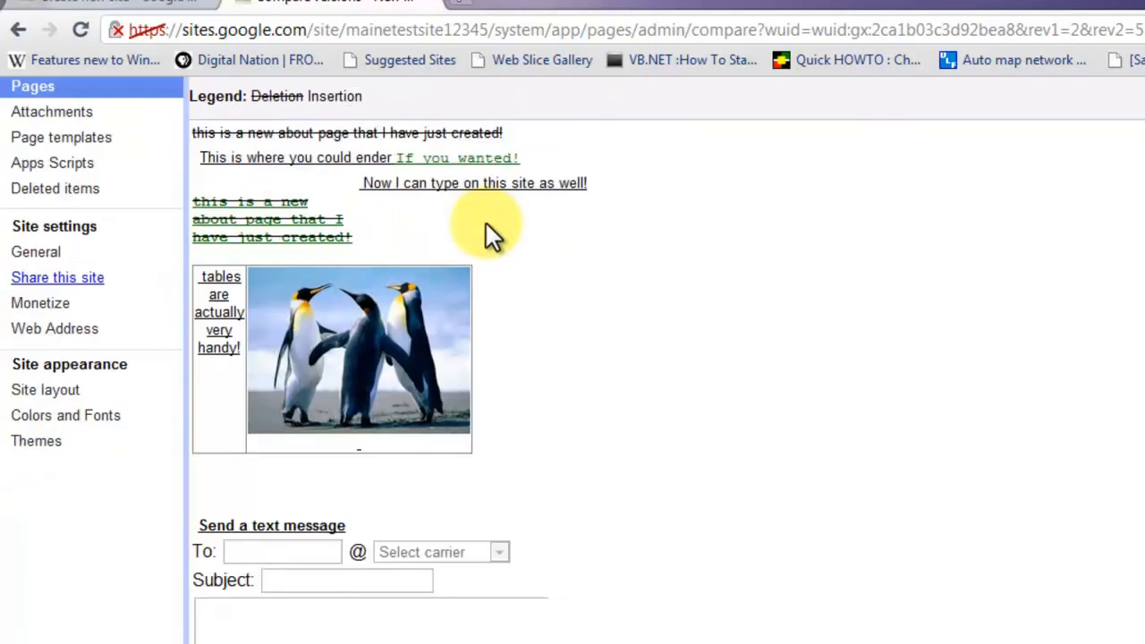
{"action": "scroll", "coordinate": [486, 224], "scroll_direction": "up", "scroll_amount": 3}
{"action": "scroll", "coordinate": [486, 224], "scroll_direction": "down", "scroll_amount": 3}
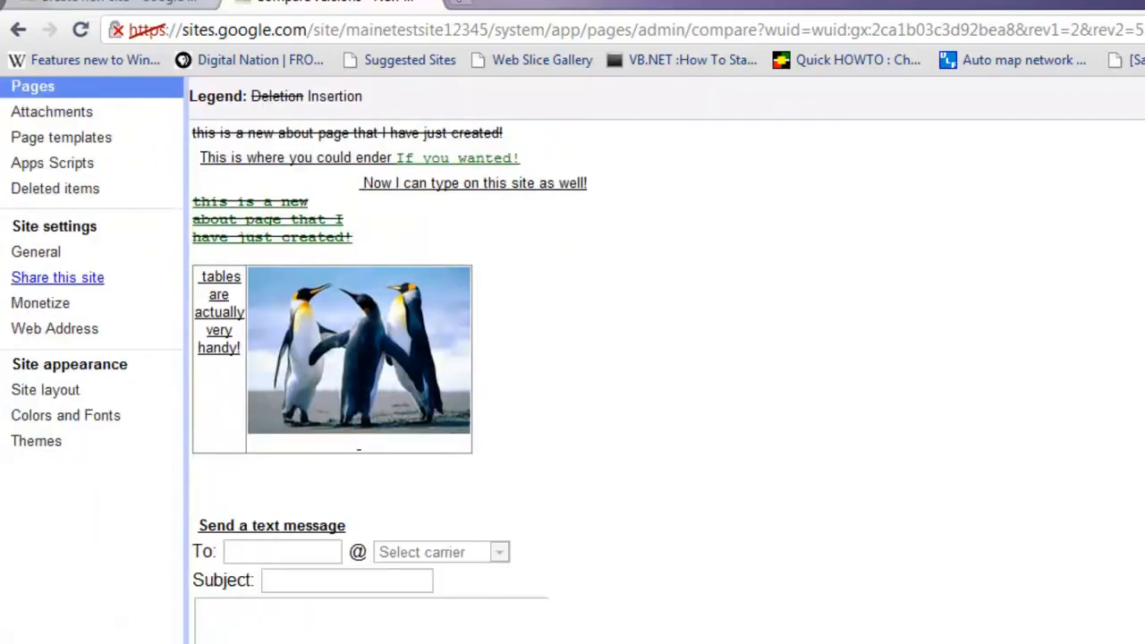
{"action": "left_click", "coordinate": [483, 643]}
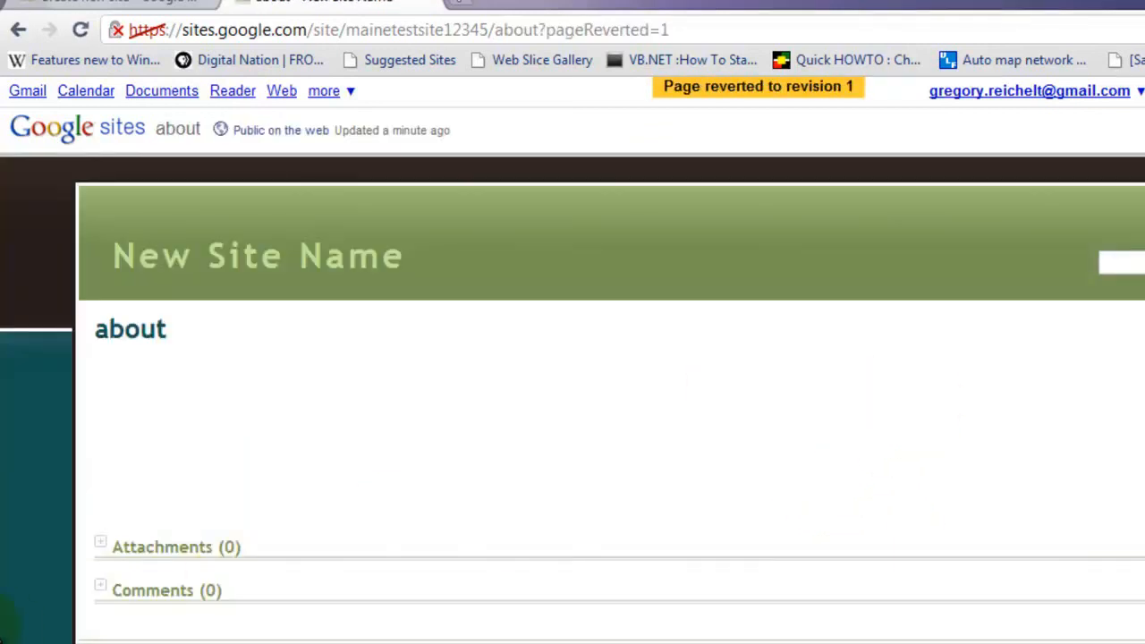
- Attach the Koala picture from the Sample Pictures folder to the about page
{"action": "left_click", "coordinate": [183, 547]}
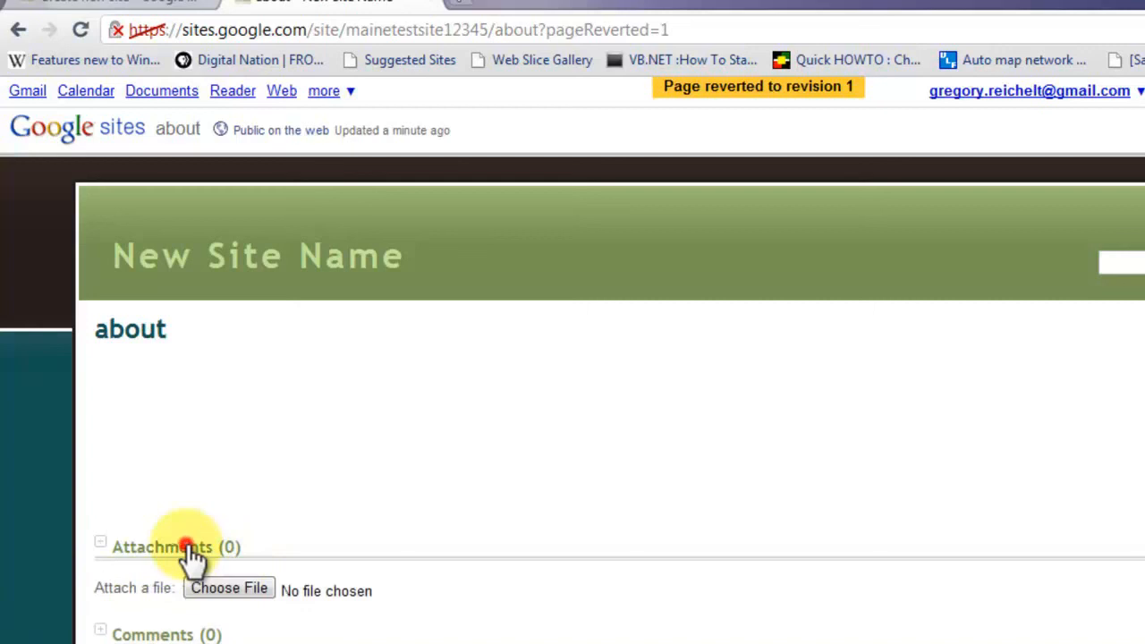
{"action": "left_click", "coordinate": [233, 593]}
{"action": "left_click", "coordinate": [262, 312]}
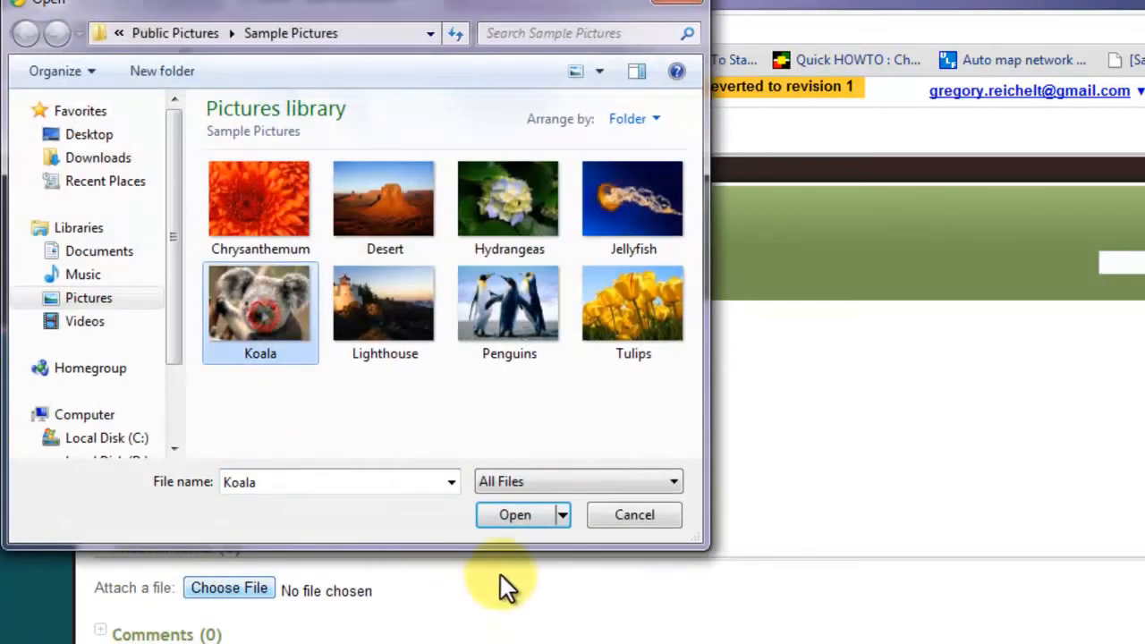
{"action": "left_click", "coordinate": [525, 515]}
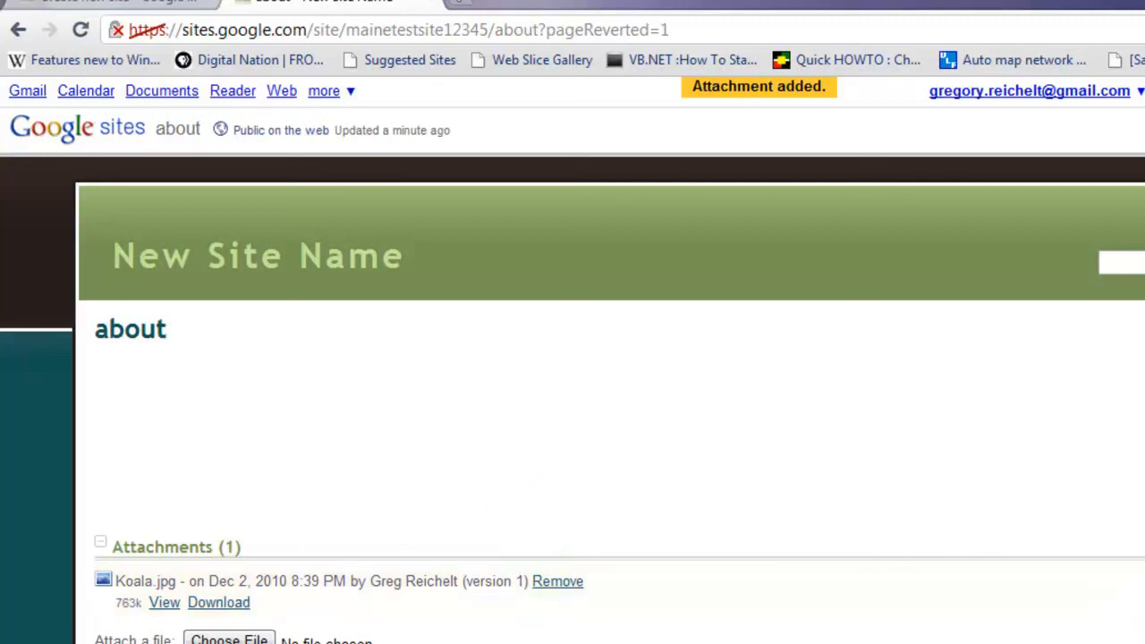
- Copy the about page's address, open it in Internet Explorer, and view the Koala.jpg attachment there
{"action": "left_click", "coordinate": [408, 27]}
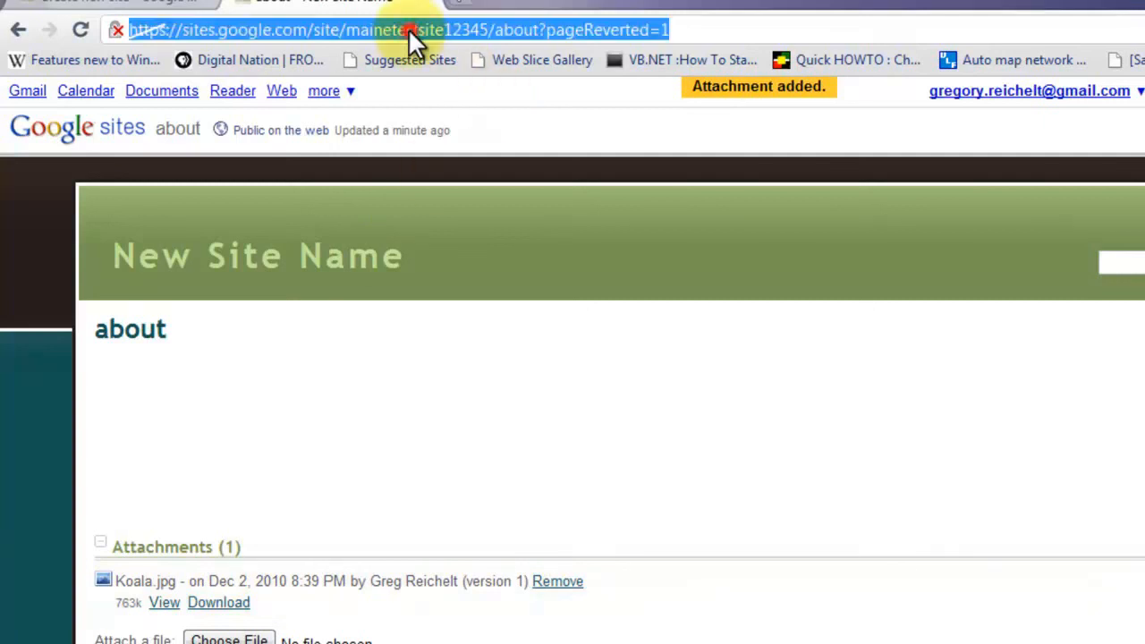
{"action": "right_click", "coordinate": [408, 27]}
{"action": "left_click", "coordinate": [483, 103]}
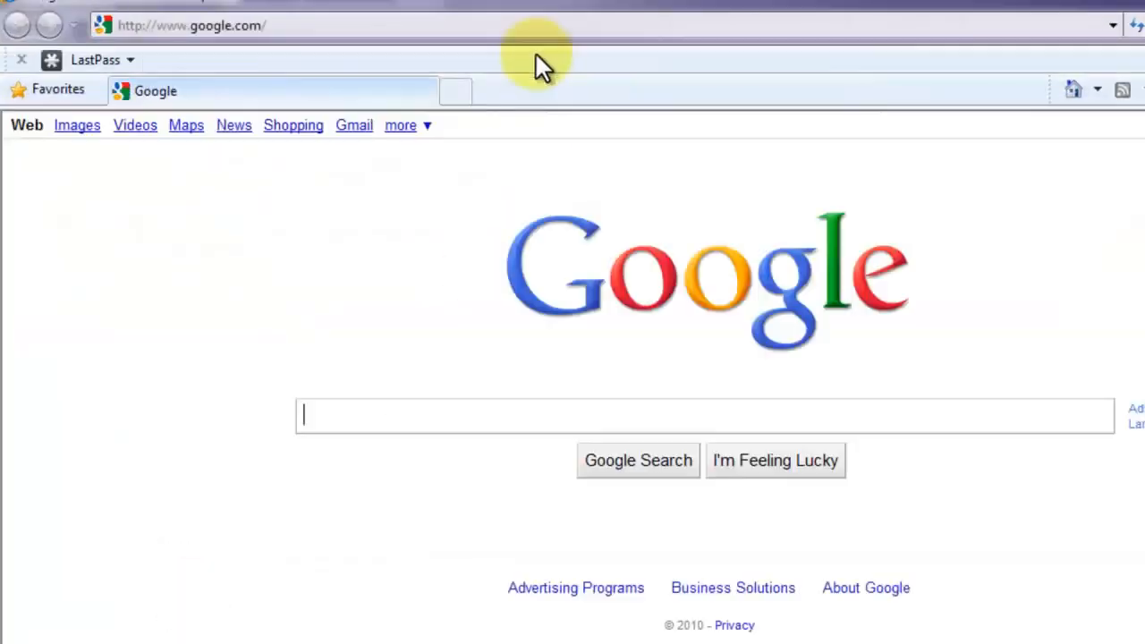
{"action": "left_click", "coordinate": [434, 19]}
{"action": "key", "text": "ctrl+v"}
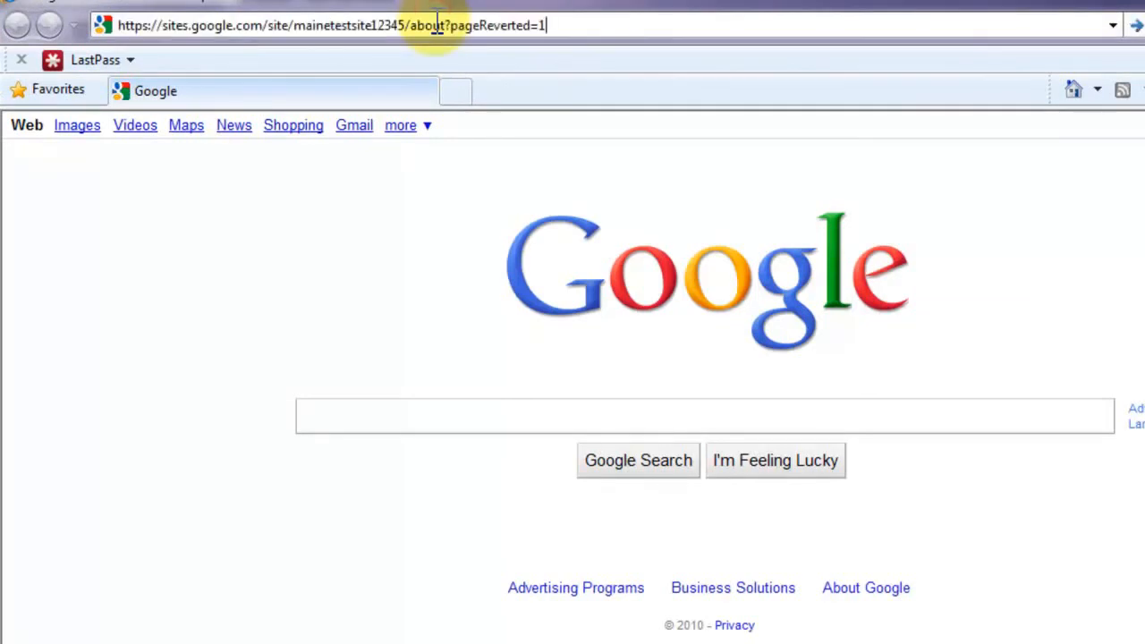
{"action": "key", "text": "Return"}
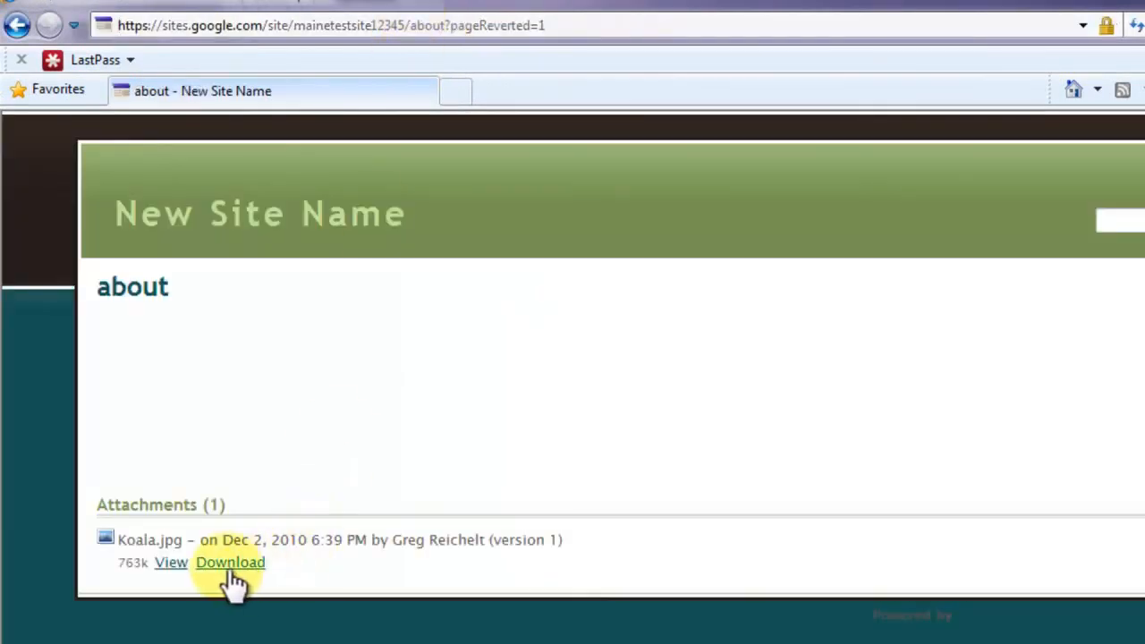
{"action": "left_click", "coordinate": [170, 563]}
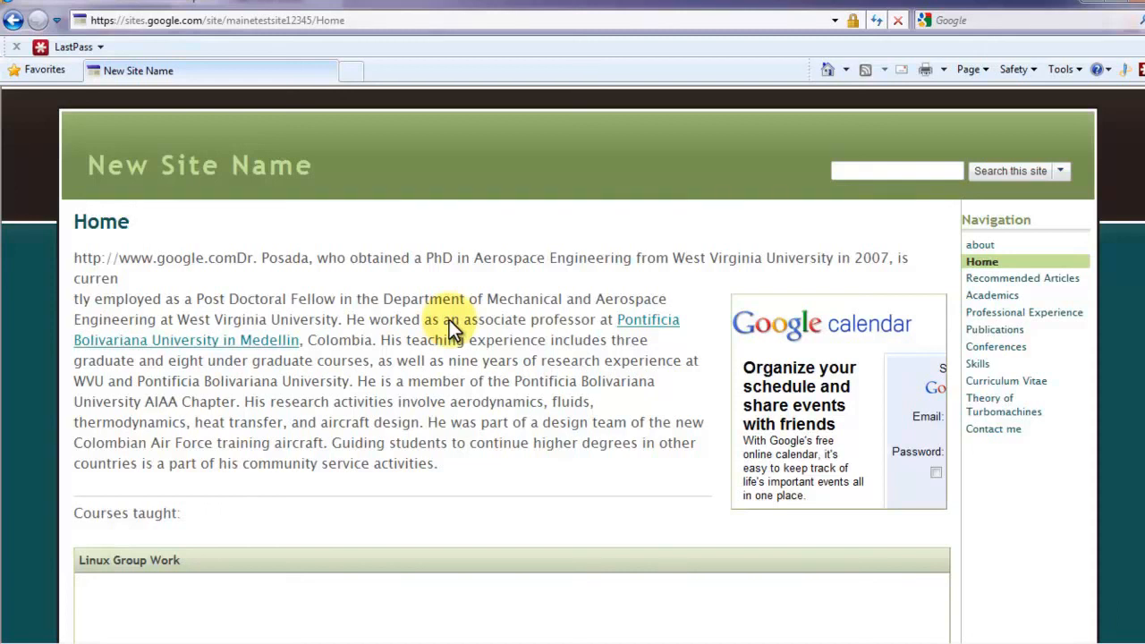
- Examine the published Home page as a visitor, including the Linux Group Work document and the embedded Google Calendar frame
{"action": "scroll", "coordinate": [417, 319], "scroll_direction": "down", "scroll_amount": 6}
{"action": "scroll", "coordinate": [422, 315], "scroll_direction": "up", "scroll_amount": 2}
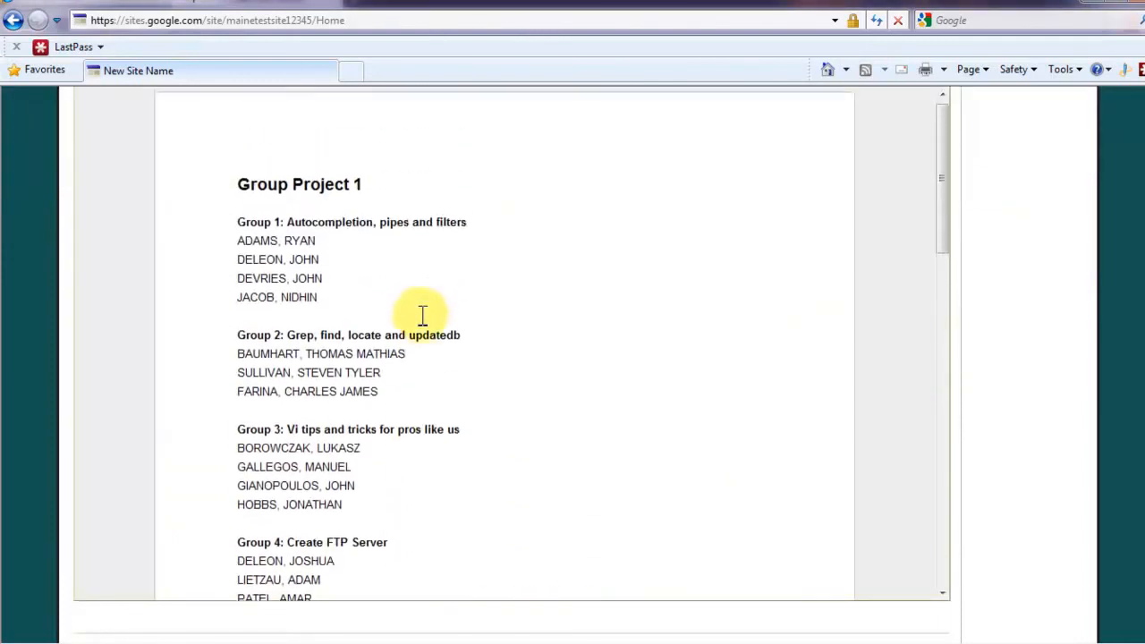
{"action": "scroll", "coordinate": [422, 314], "scroll_direction": "up", "scroll_amount": 2}
{"action": "scroll", "coordinate": [424, 317], "scroll_direction": "down", "scroll_amount": 3}
{"action": "scroll", "coordinate": [448, 321], "scroll_direction": "up", "scroll_amount": 3}
{"action": "scroll", "coordinate": [447, 320], "scroll_direction": "up", "scroll_amount": 4}
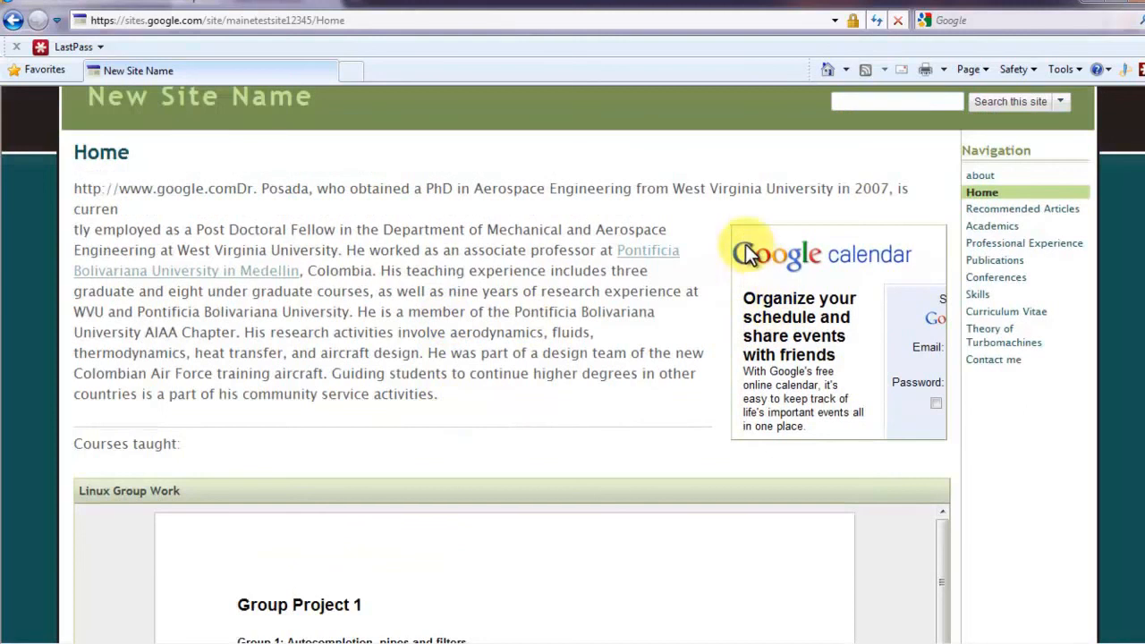
{"action": "left_click_drag", "start_coordinate": [756, 299], "coordinate": [1019, 325]}
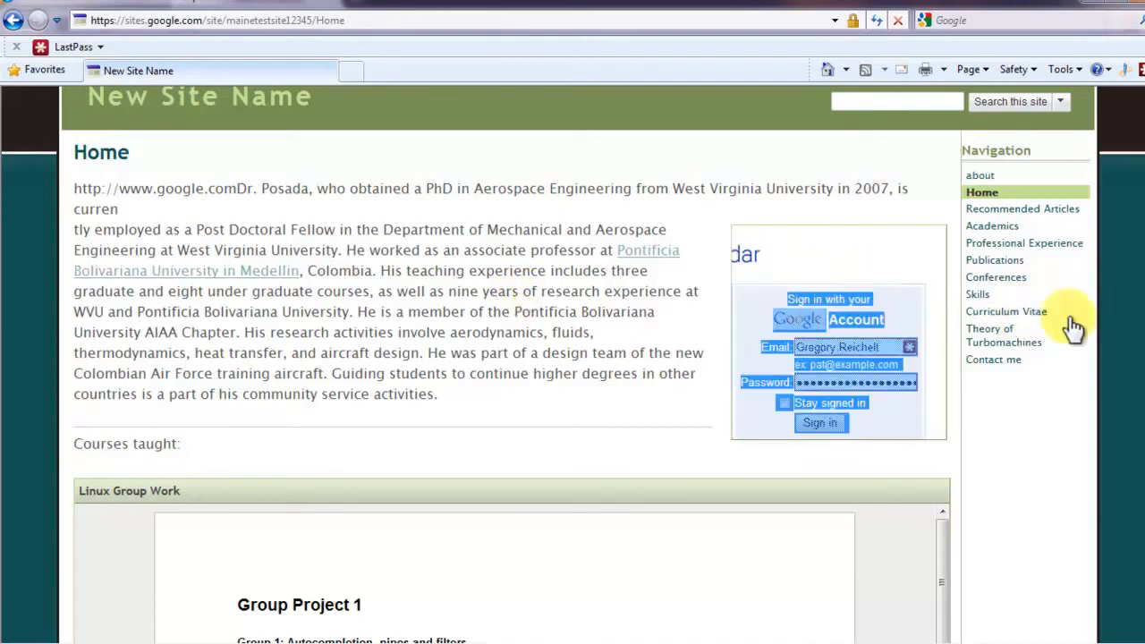
{"action": "left_click_drag", "start_coordinate": [758, 300], "coordinate": [910, 317]}
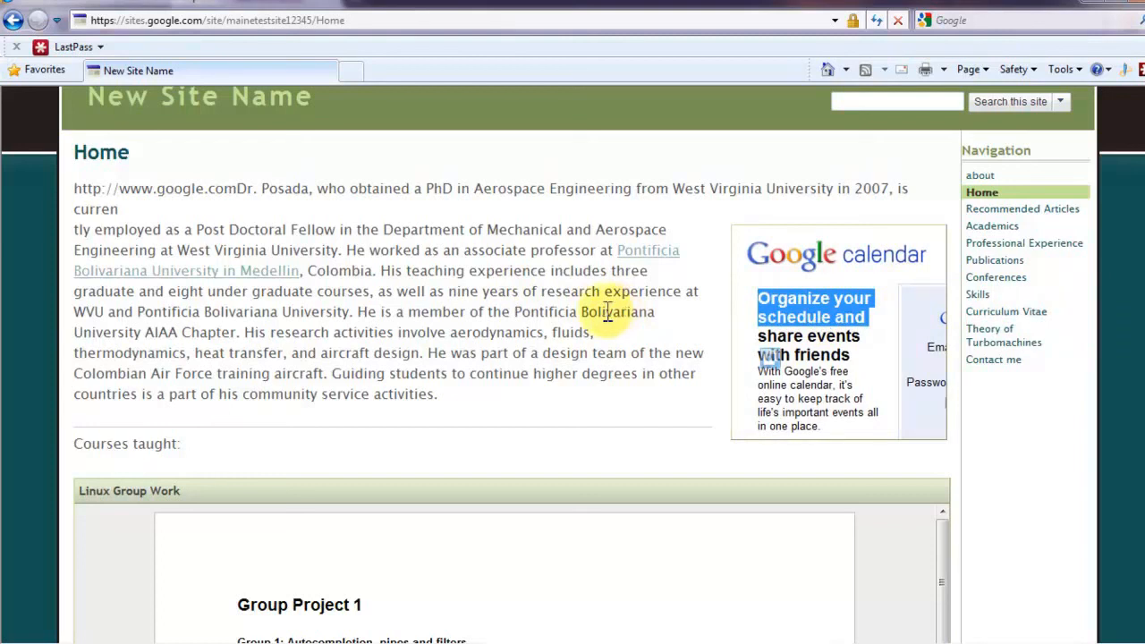
{"action": "scroll", "coordinate": [565, 309], "scroll_direction": "up", "scroll_amount": 1}
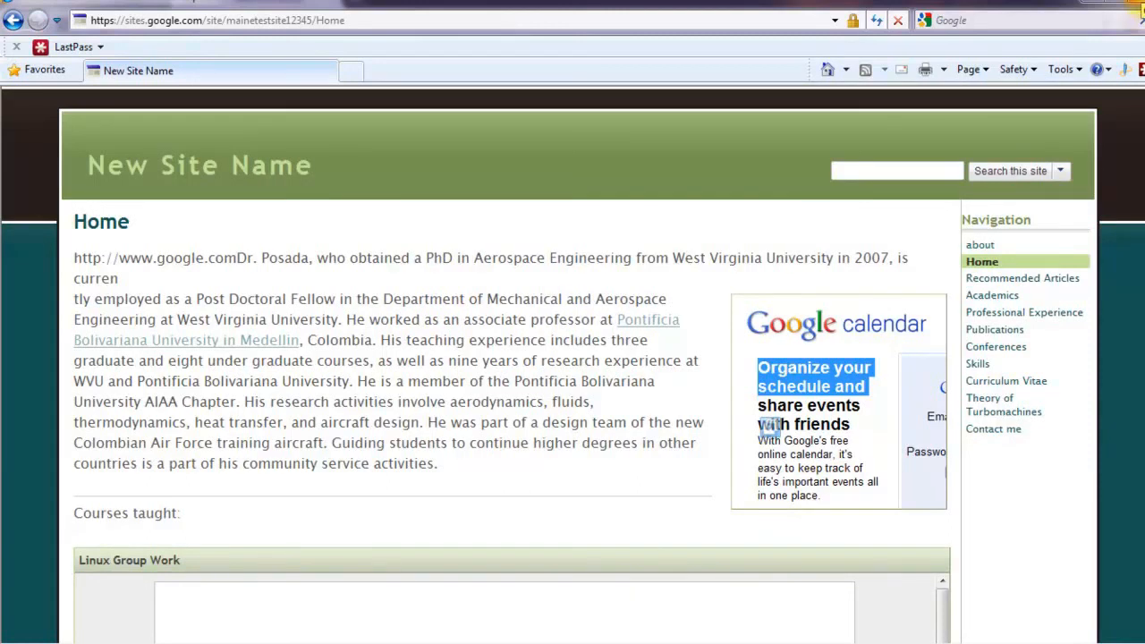
{"action": "left_click", "coordinate": [486, 406]}
{"action": "scroll", "coordinate": [485, 406], "scroll_direction": "down", "scroll_amount": 2}
{"action": "scroll", "coordinate": [484, 407], "scroll_direction": "up", "scroll_amount": 2}
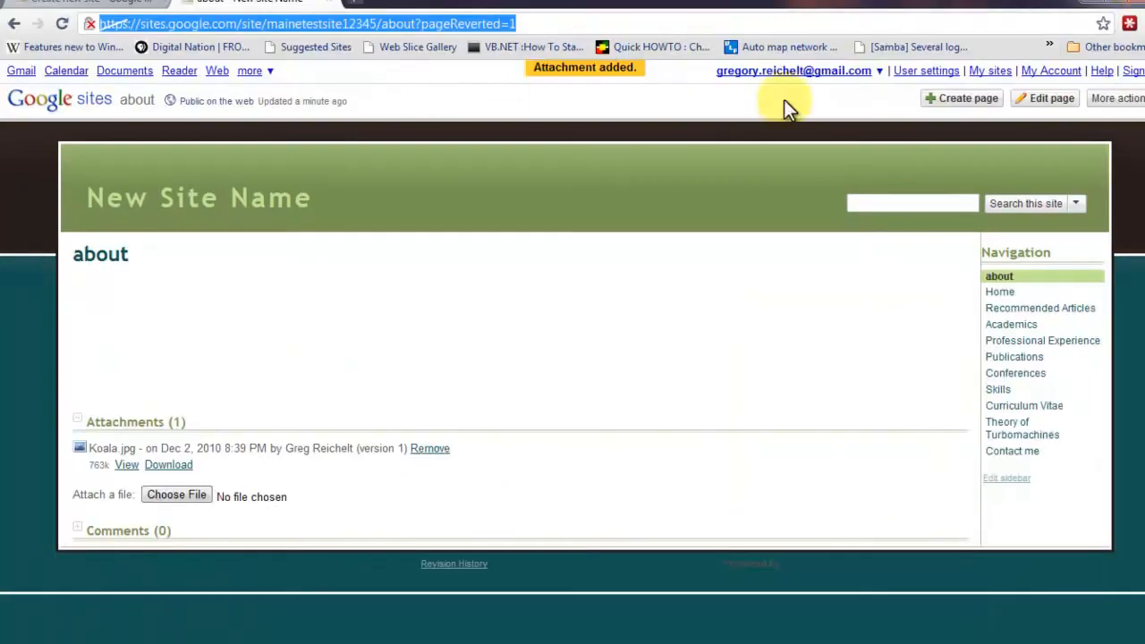
- Return to the site in Chrome and preview the about page as a viewer
{"action": "left_click", "coordinate": [1112, 100]}
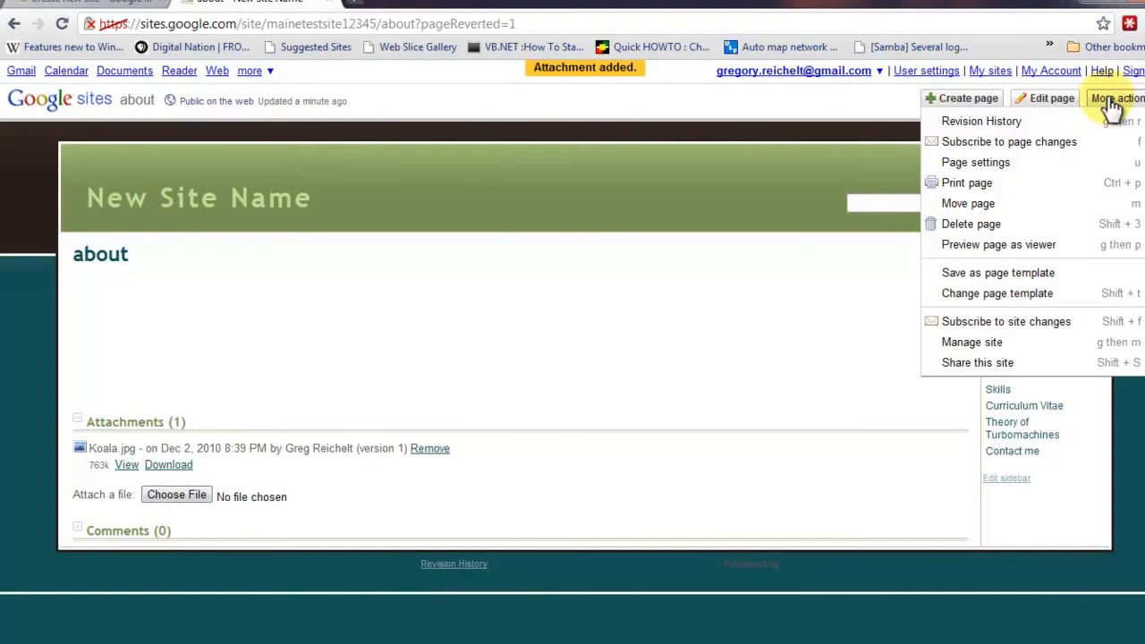
{"action": "left_click", "coordinate": [1096, 249]}
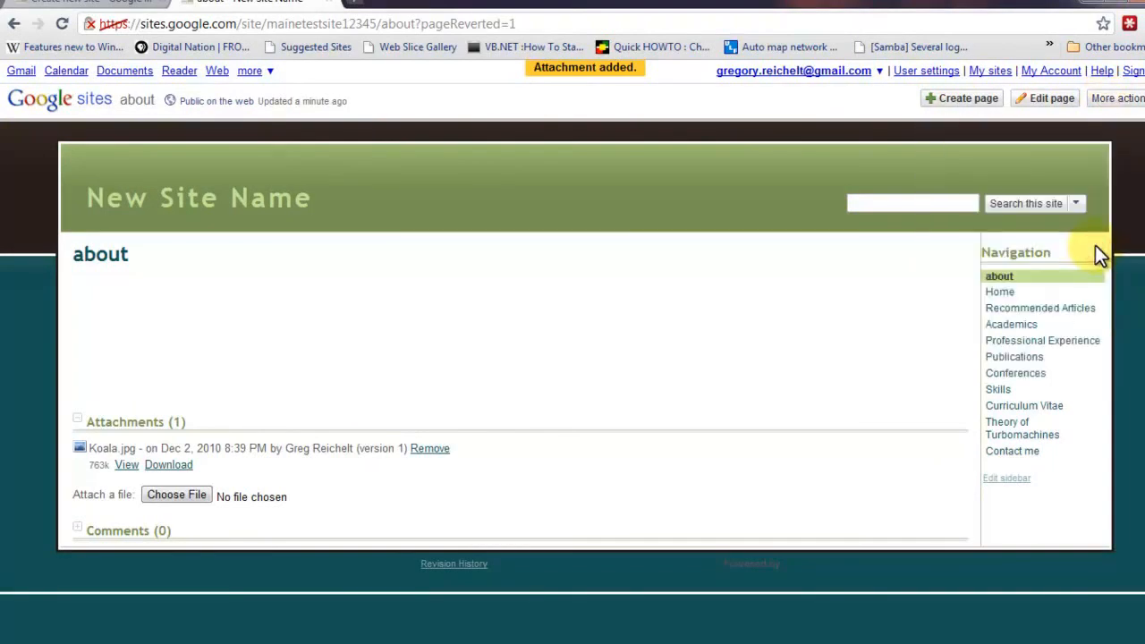
{"action": "left_click", "coordinate": [601, 284]}
- Open the general settings in site management and permanently delete the site
{"action": "left_click", "coordinate": [1124, 101]}
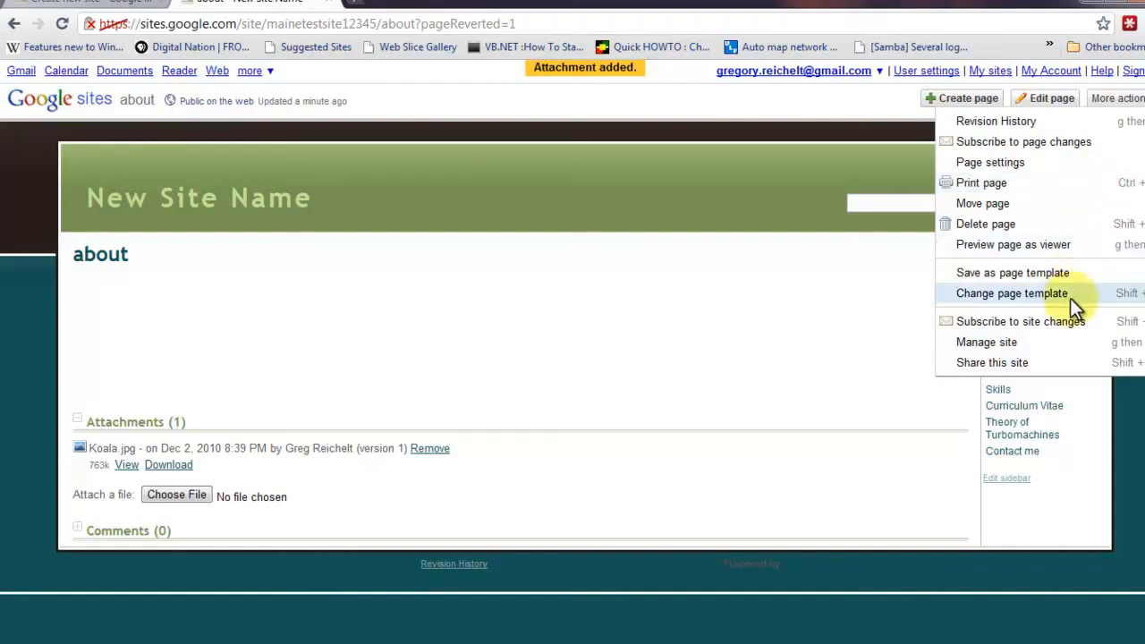
{"action": "left_click", "coordinate": [1058, 343]}
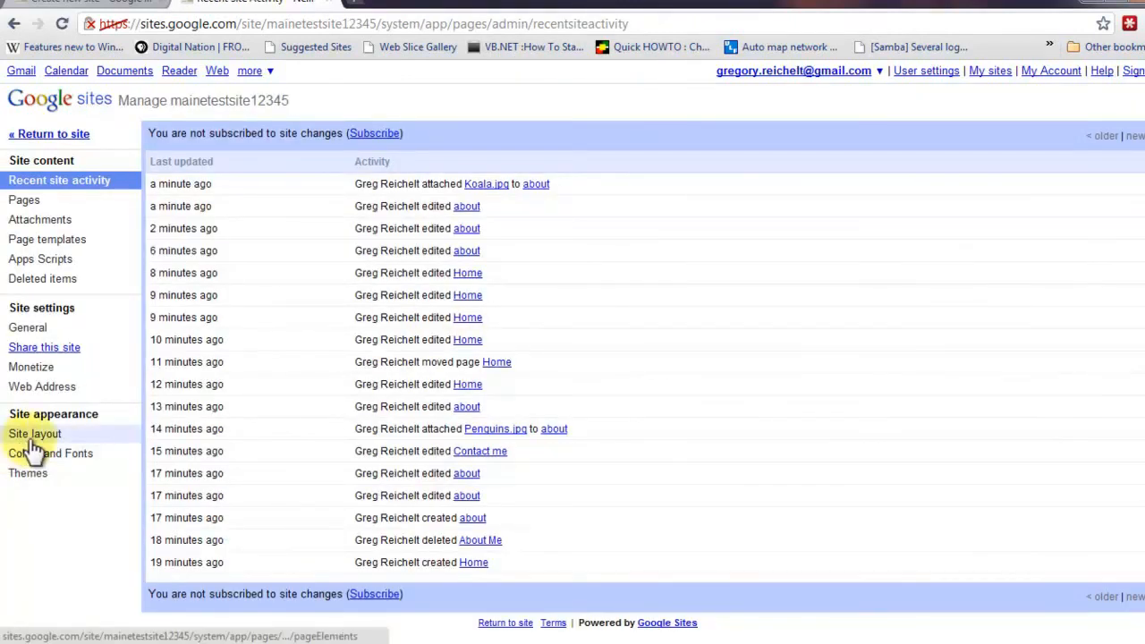
{"action": "left_click", "coordinate": [31, 329]}
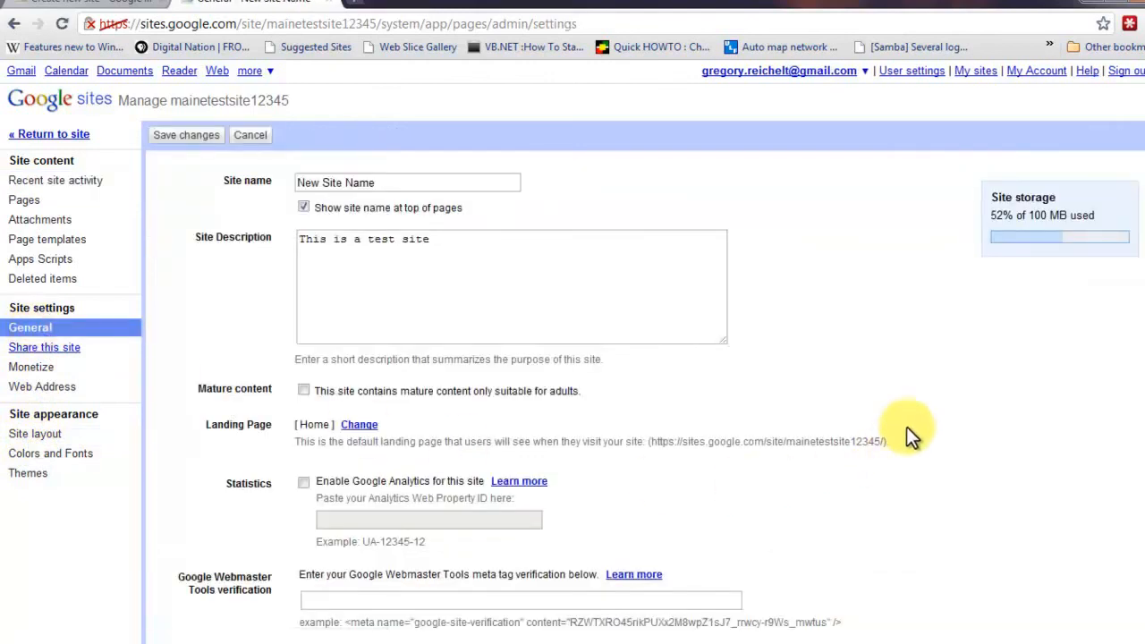
{"action": "scroll", "coordinate": [910, 422], "scroll_direction": "down", "scroll_amount": 4}
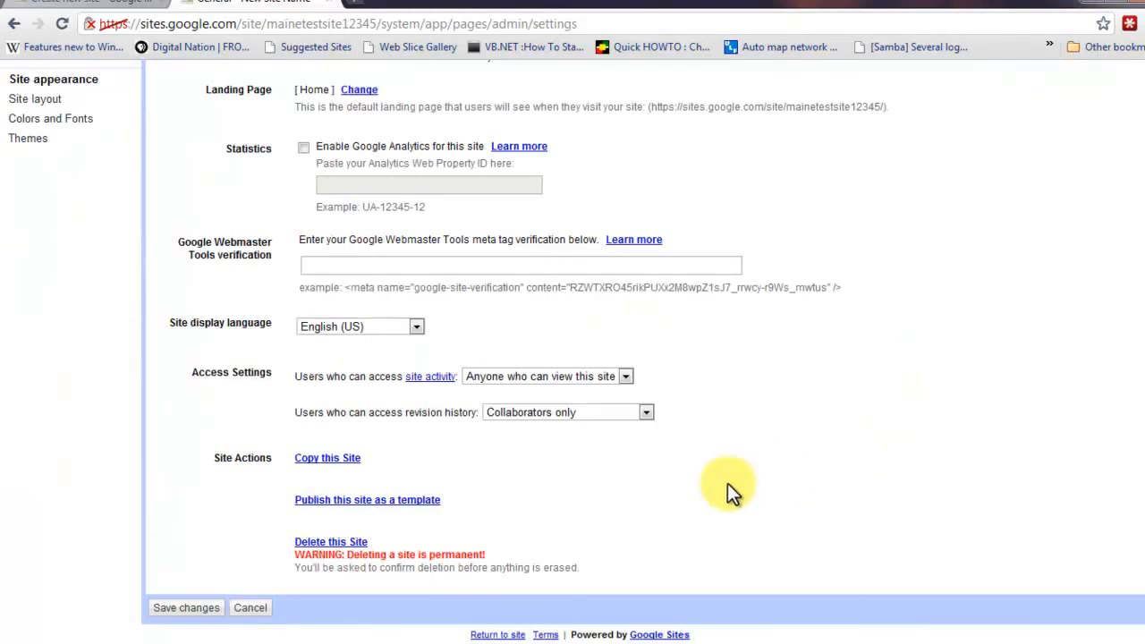
{"action": "left_click", "coordinate": [341, 542]}
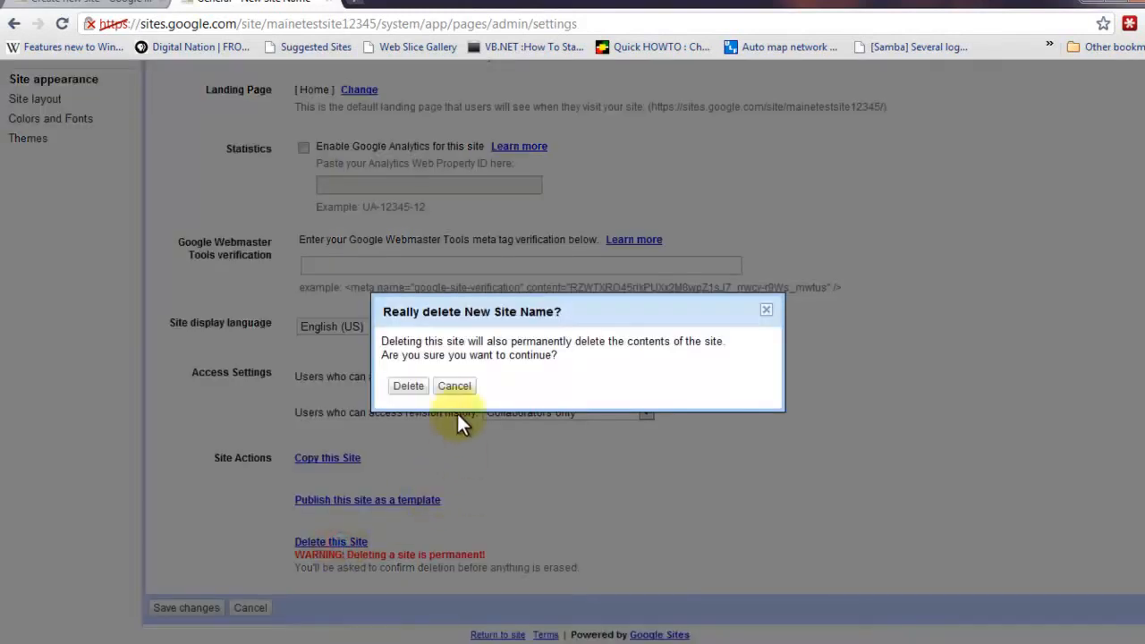
{"action": "left_click", "coordinate": [409, 385]}
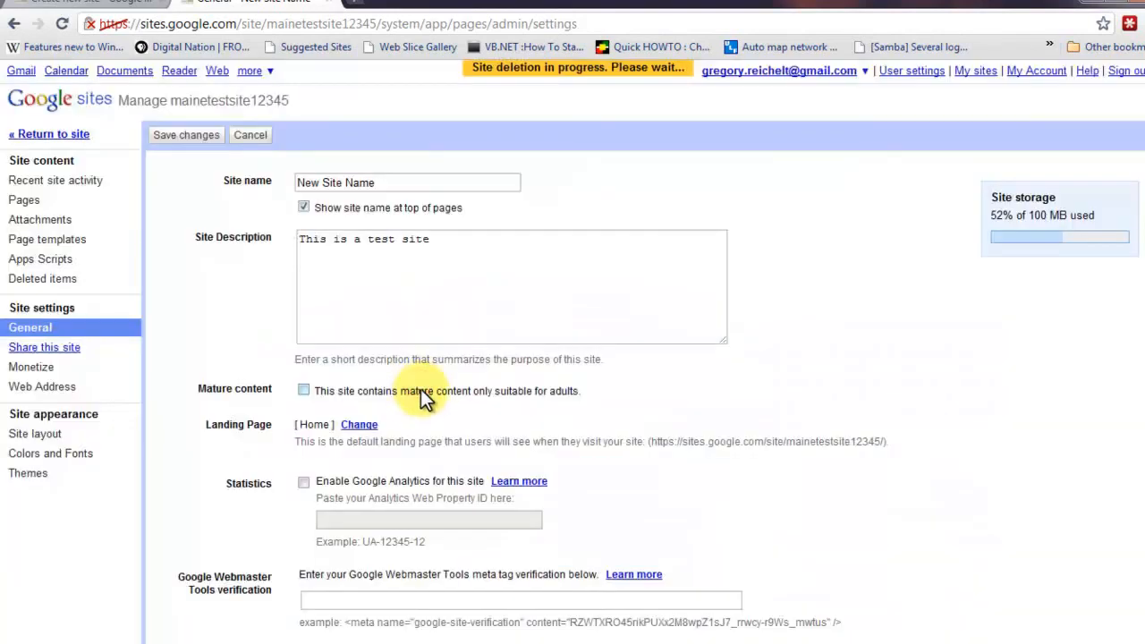